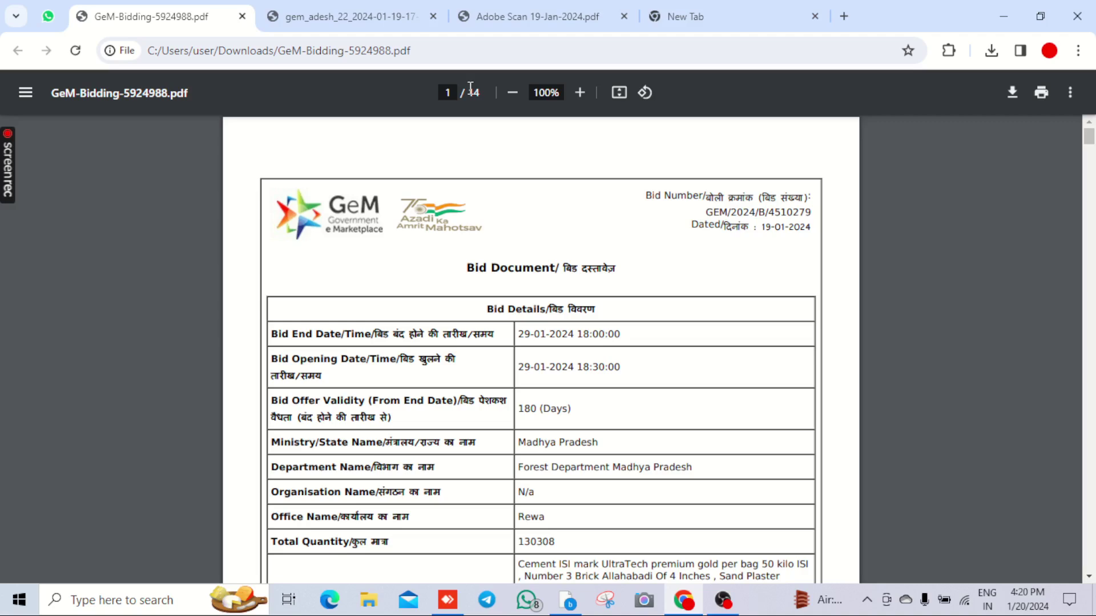
- Read the Item Category list from Cement through Rubar Strip, then continue to page 2
scroll(615, 266, down, 5)
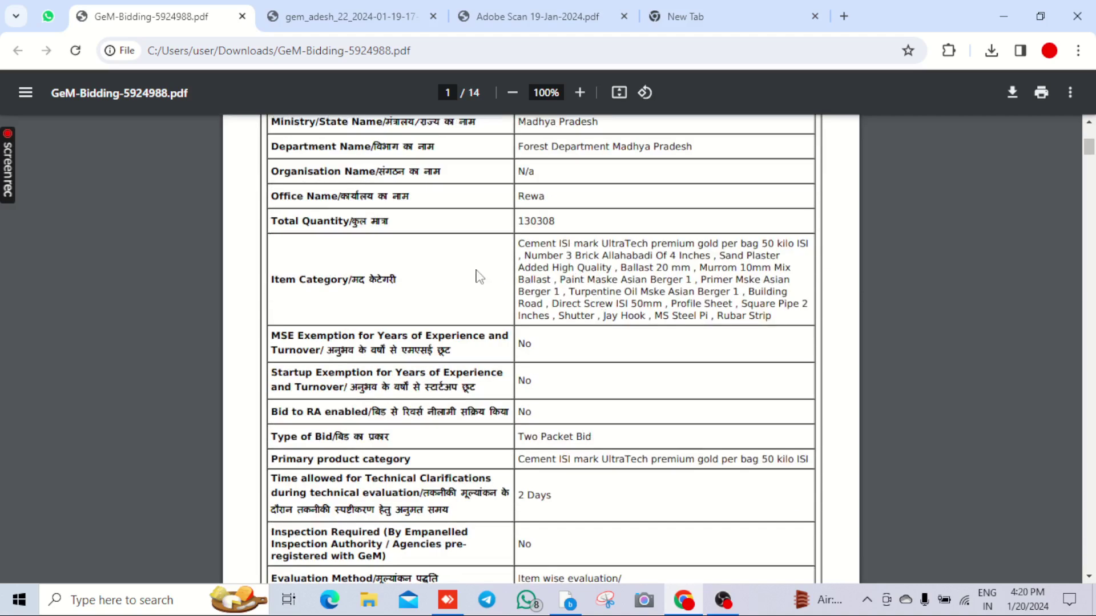
drag(519, 246, 798, 315)
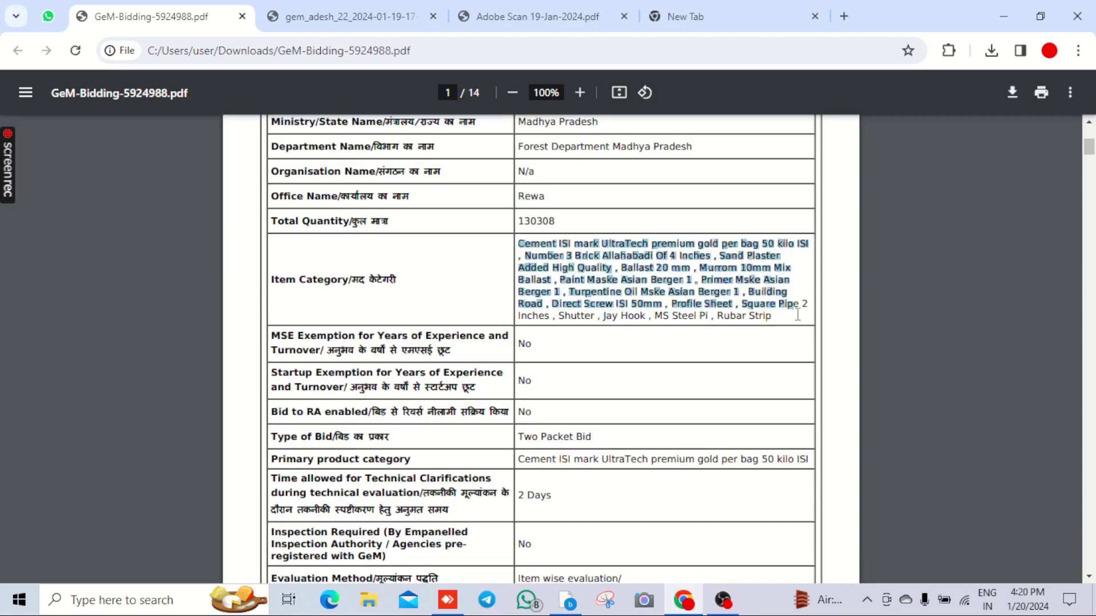
click(741, 316)
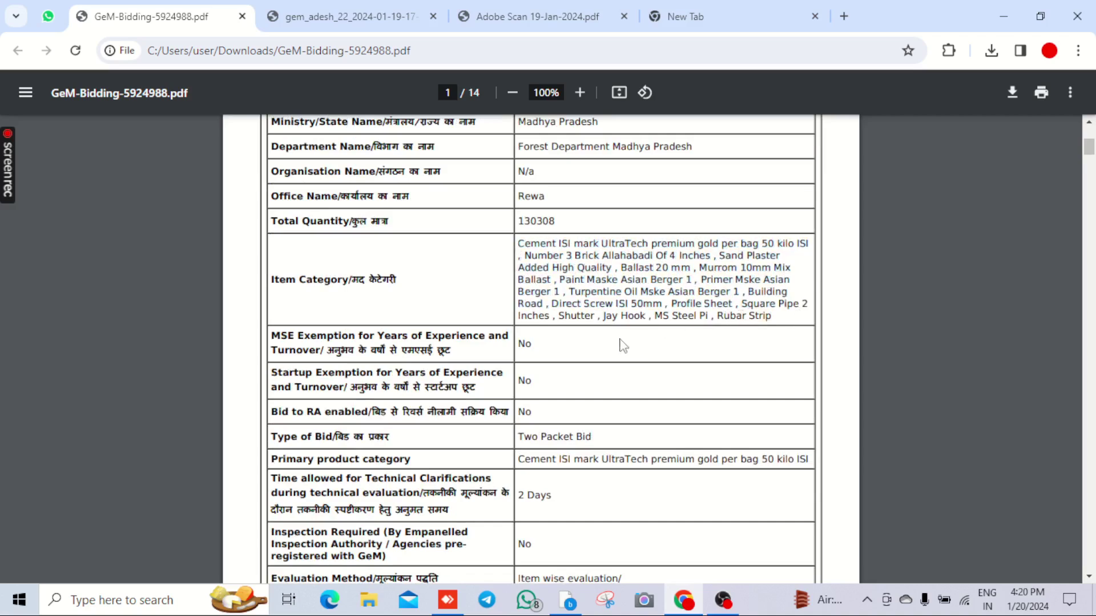
drag(526, 255, 779, 315)
click(634, 310)
scroll(631, 300, down, 20)
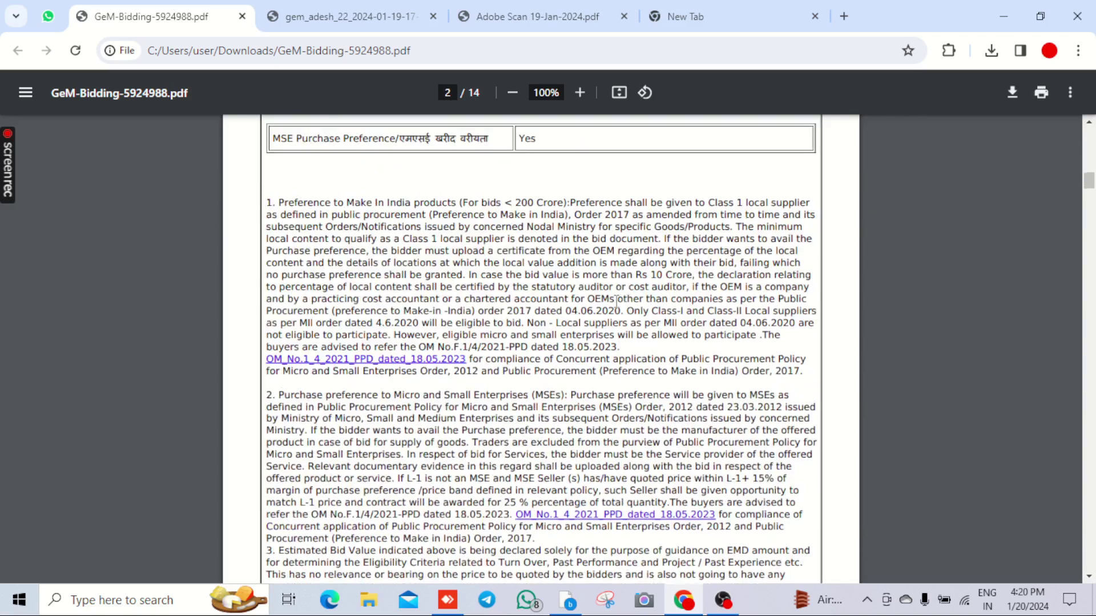
- Check the BOQ Detail Document entry and scan Evaluation Schedules 1 through 16 on page 3
scroll(541, 323, down, 15)
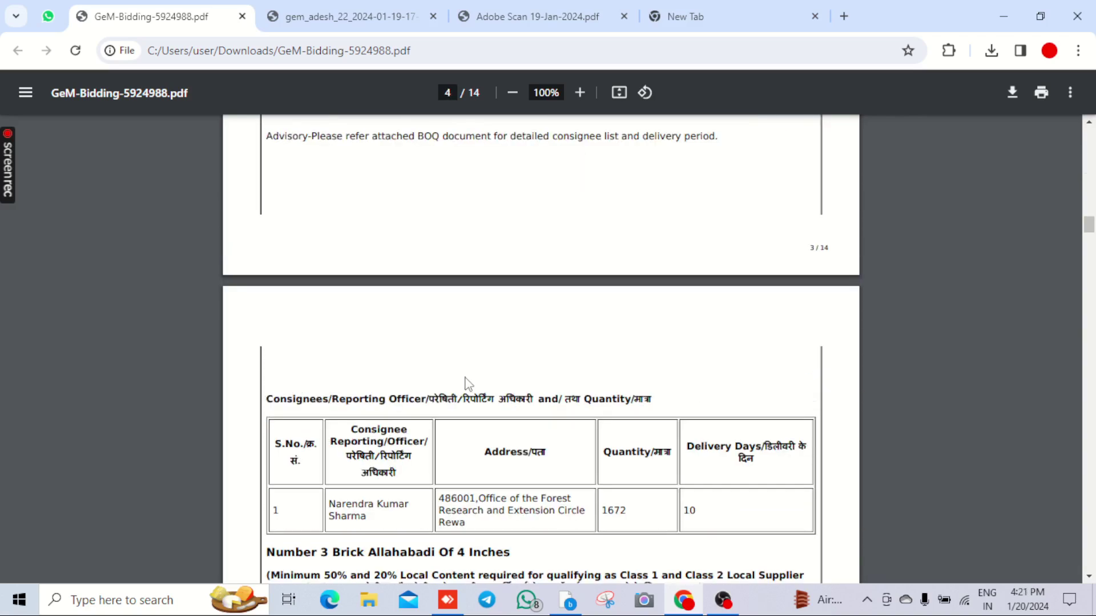
scroll(267, 310, up, 4)
drag(276, 324, 464, 329)
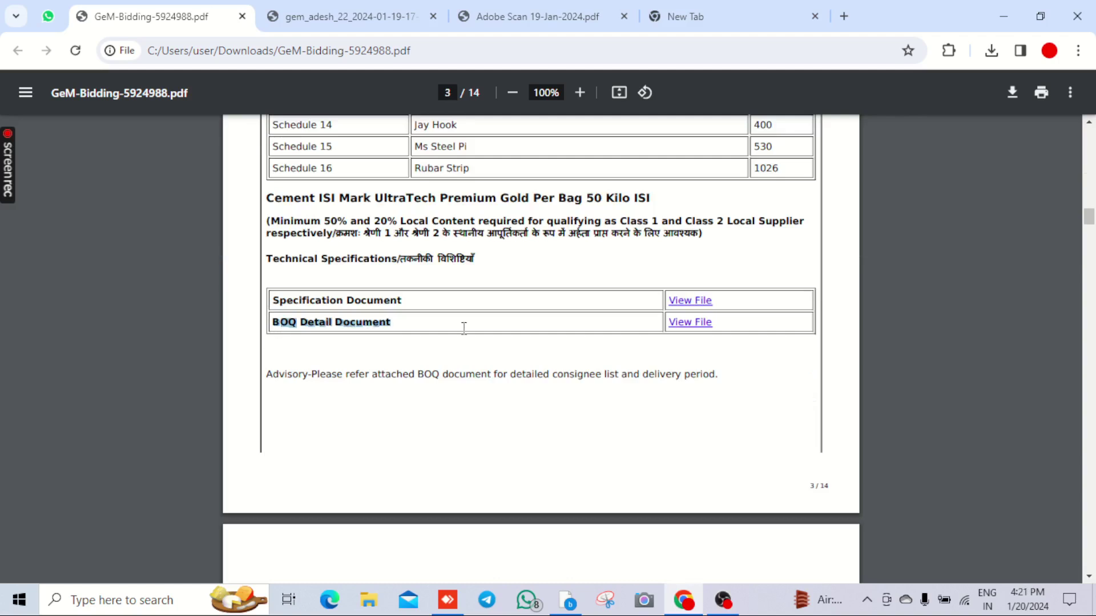
click(495, 336)
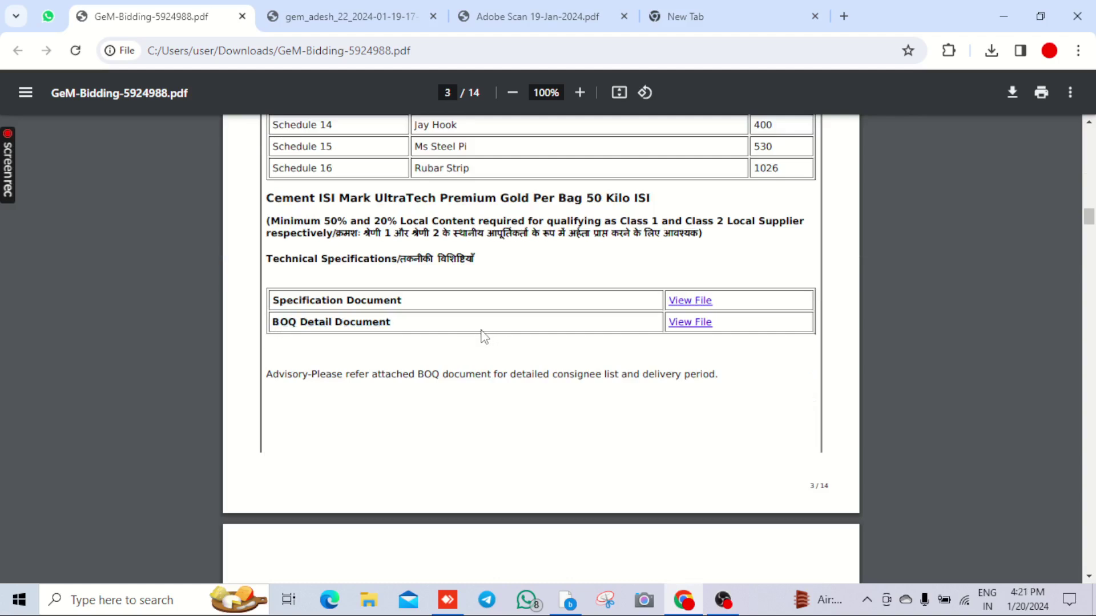
scroll(483, 336, up, 4)
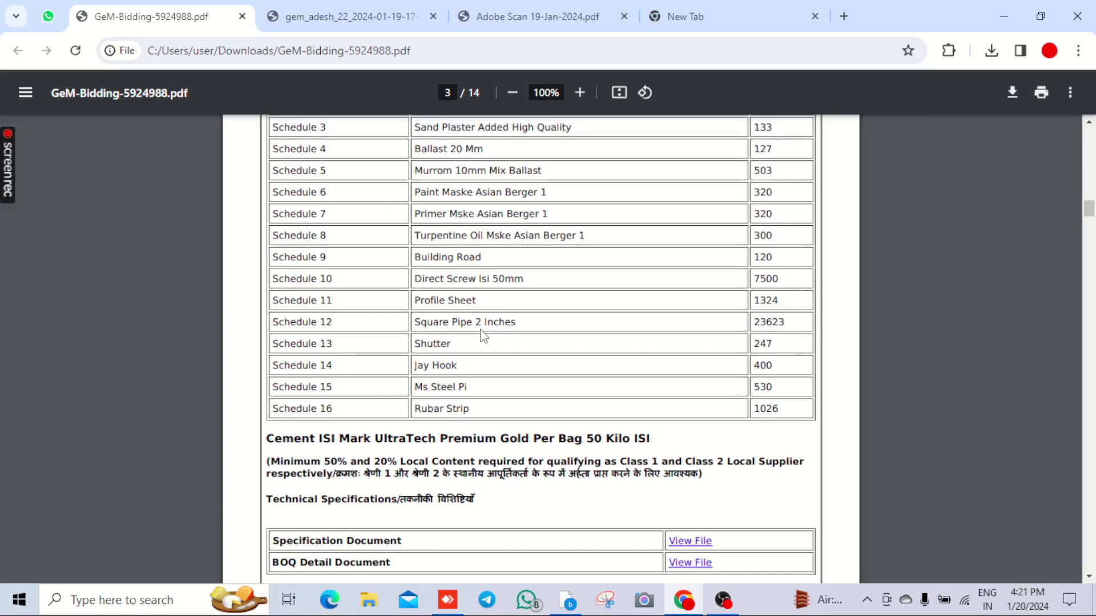
scroll(484, 336, up, 2)
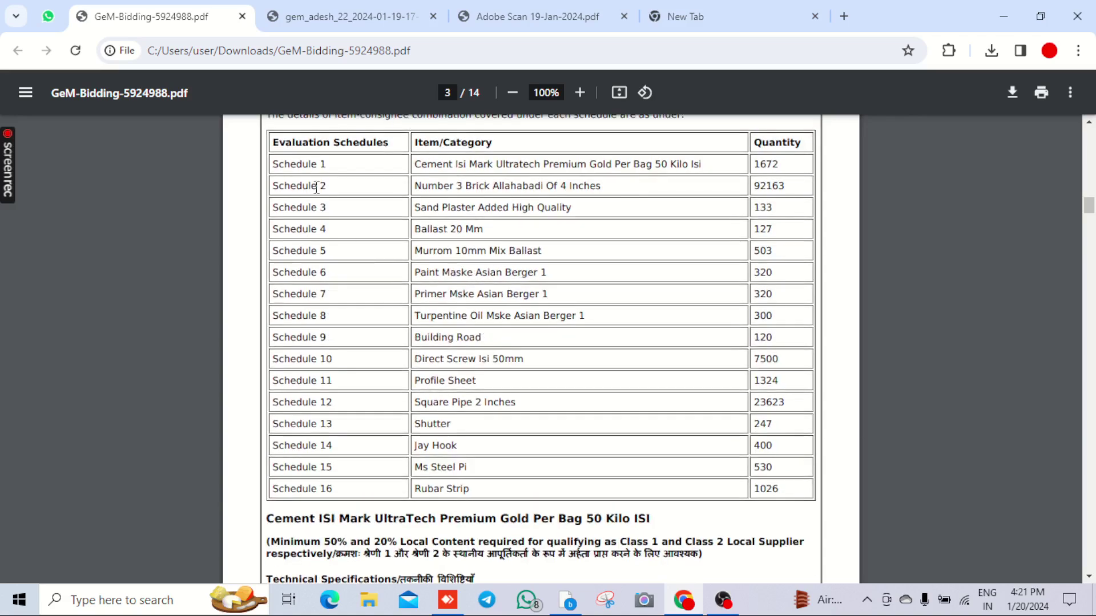
drag(276, 165, 568, 440)
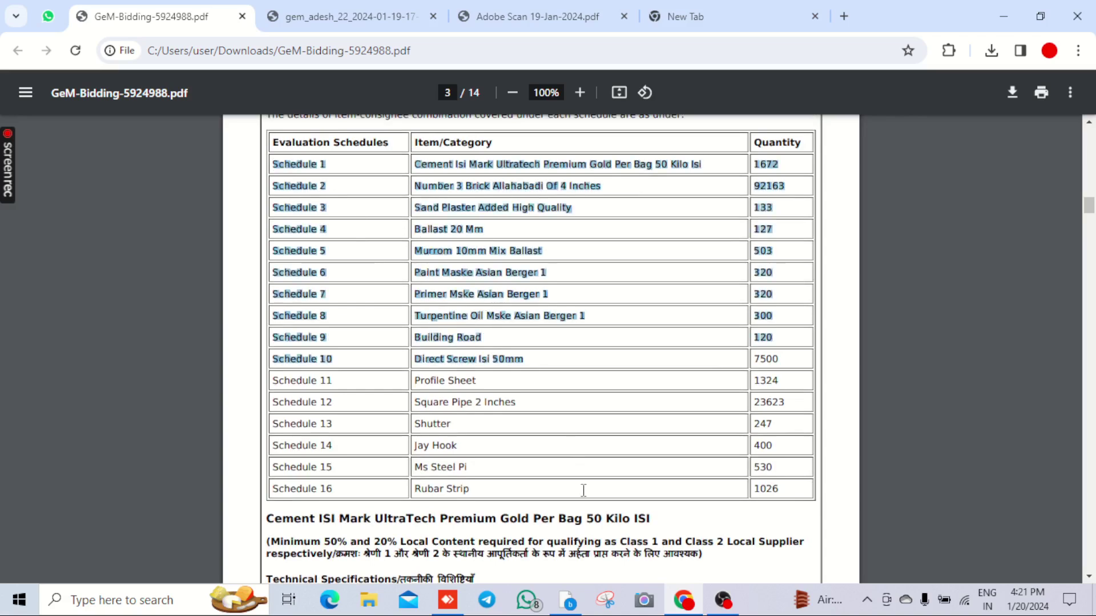
drag(587, 498, 567, 505)
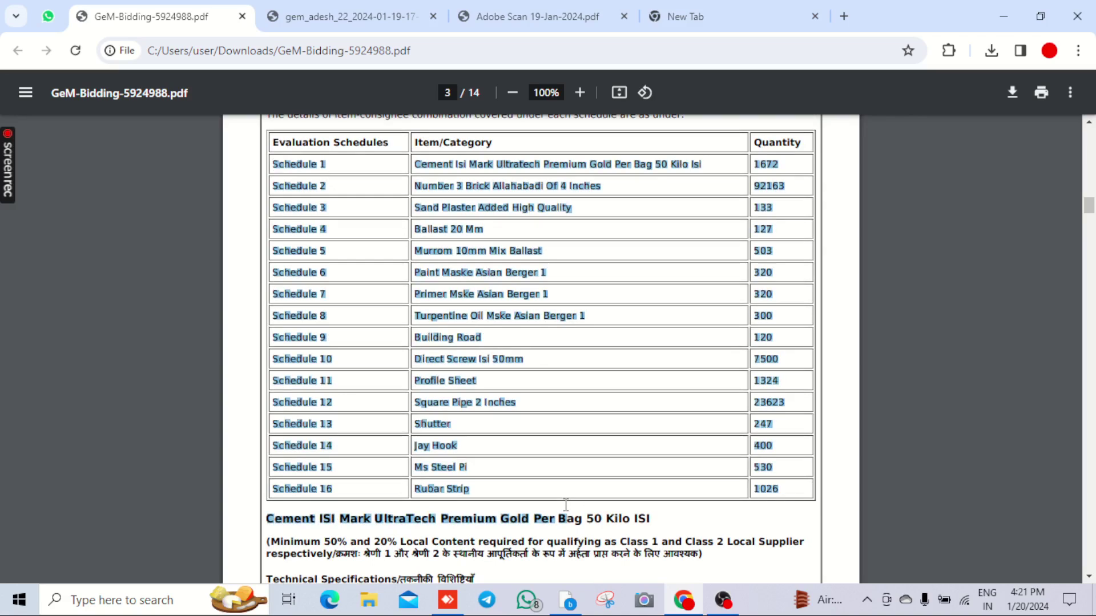
click(545, 484)
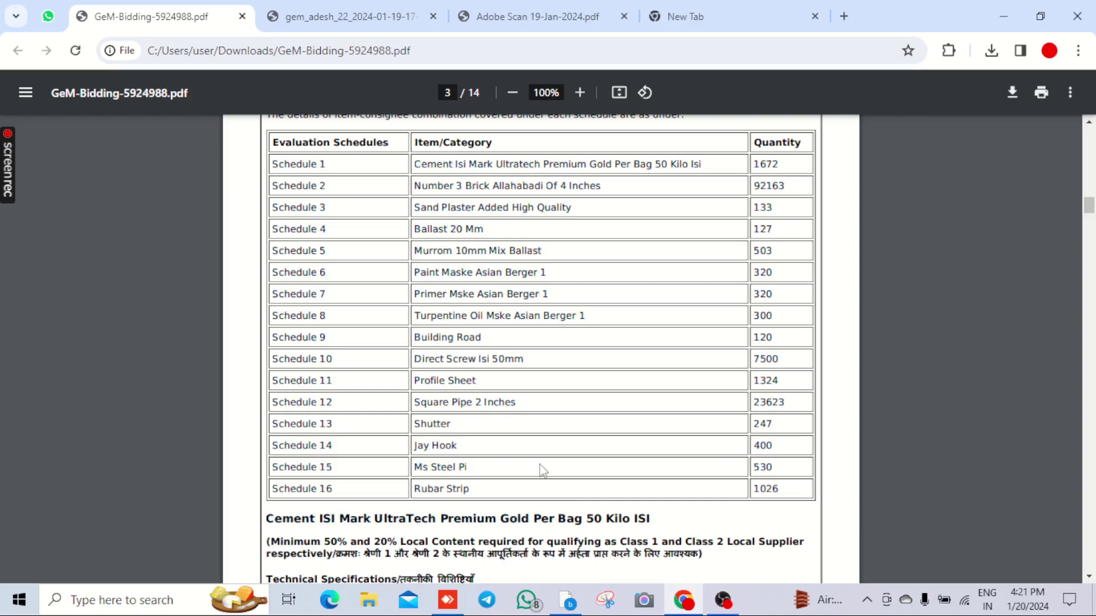
- Review items and quantities for Schedules 1–3, Schedules 6–8 and the Schedule 13 Shutter row
drag(418, 156, 745, 163)
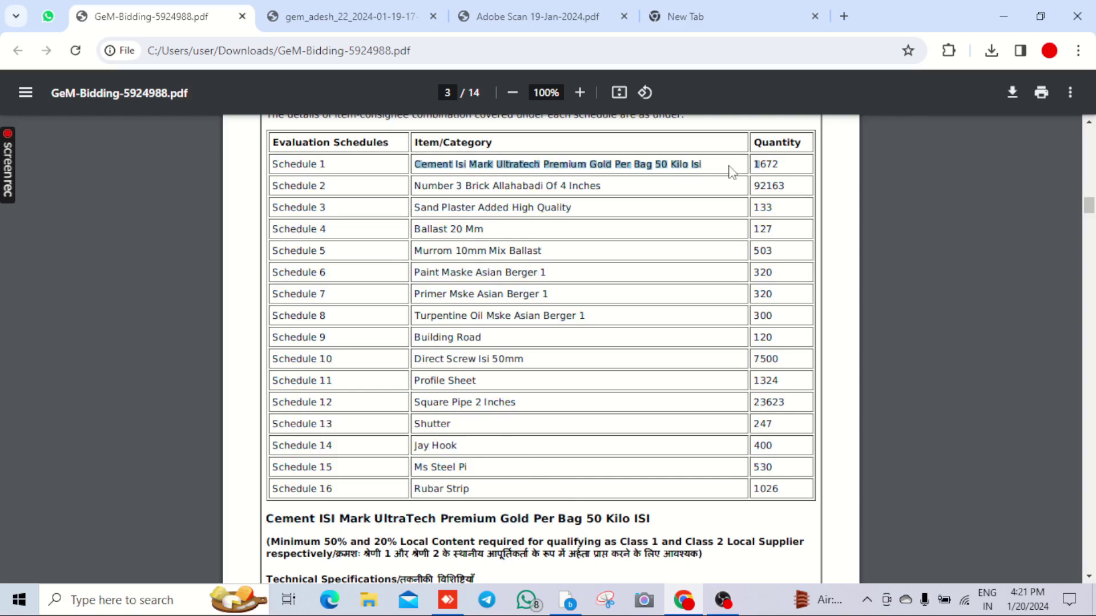
drag(414, 173, 772, 203)
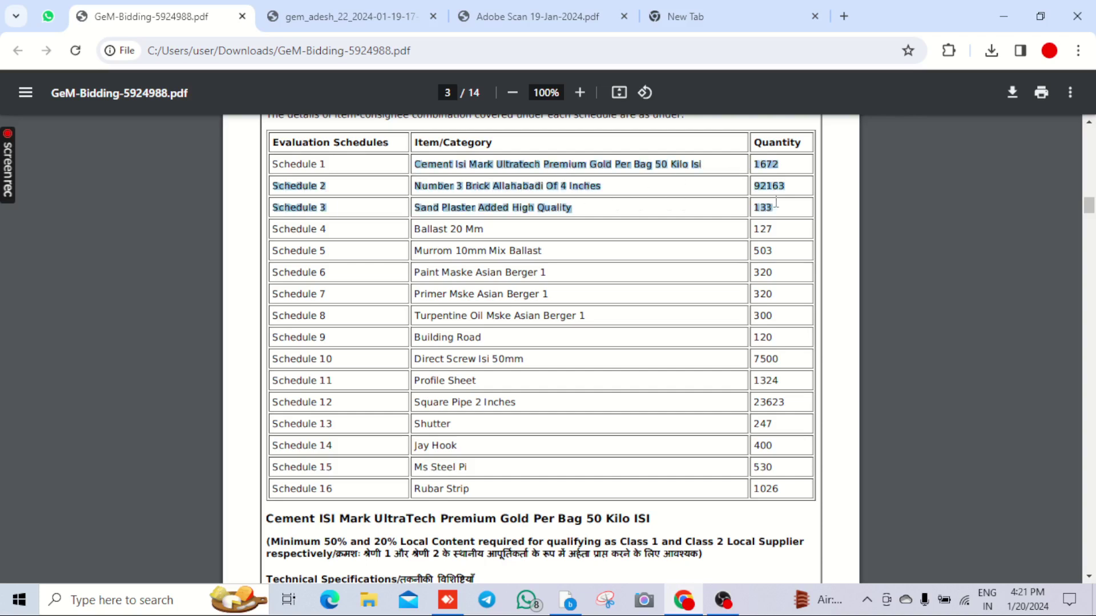
click(622, 349)
mouse_move(415, 273)
mouse_down()
mouse_move(685, 297)
mouse_move(818, 327)
mouse_up()
drag(427, 423, 773, 423)
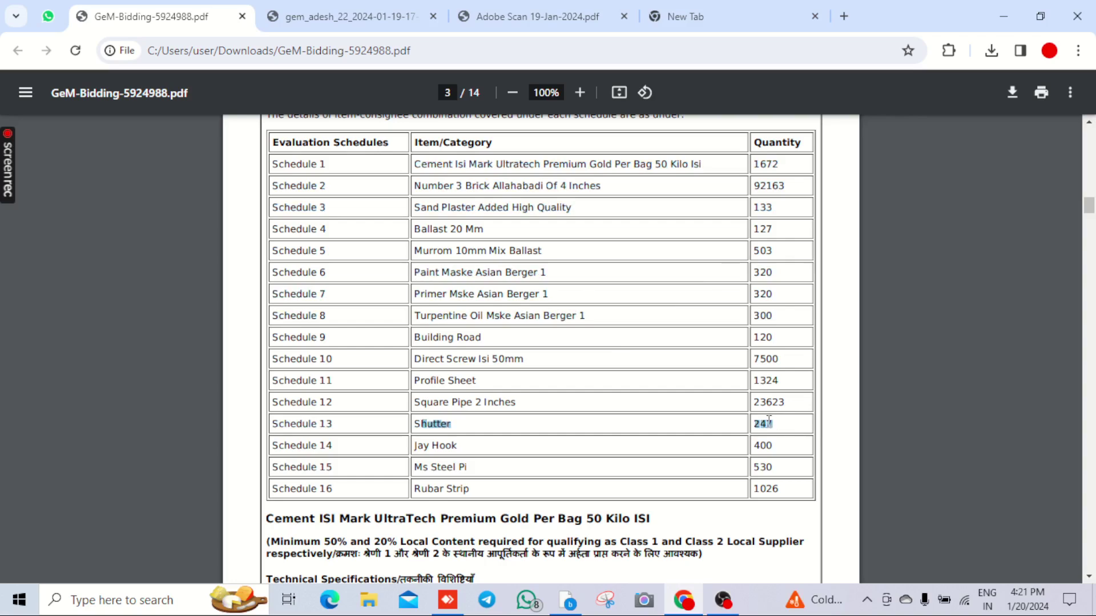
click(583, 443)
- Verify Schedule 1 quantity 1672, Schedule 2 bricks 92163 and Schedules 9–10, then scroll back to page 1
scroll(402, 296, up, 2)
drag(415, 245, 796, 246)
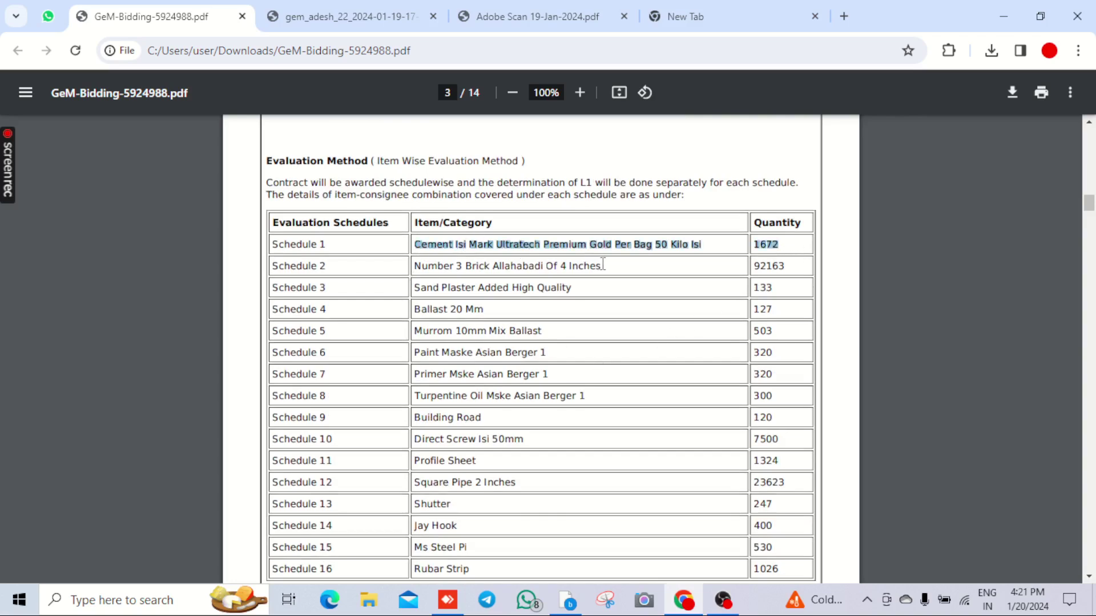
drag(415, 266, 785, 266)
click(539, 352)
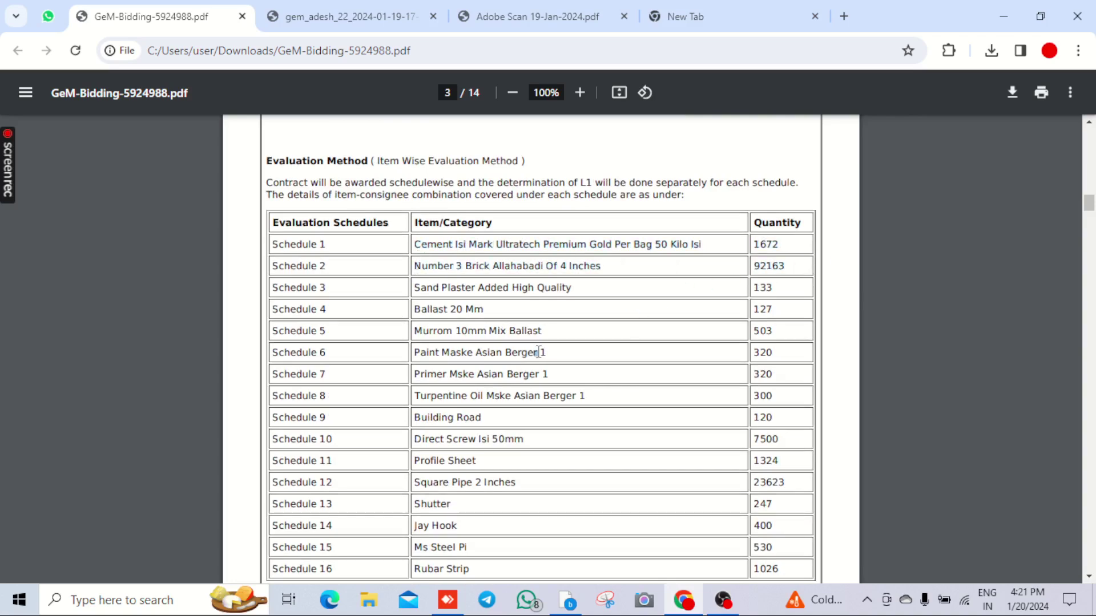
scroll(538, 353, down, 2)
drag(415, 337, 795, 370)
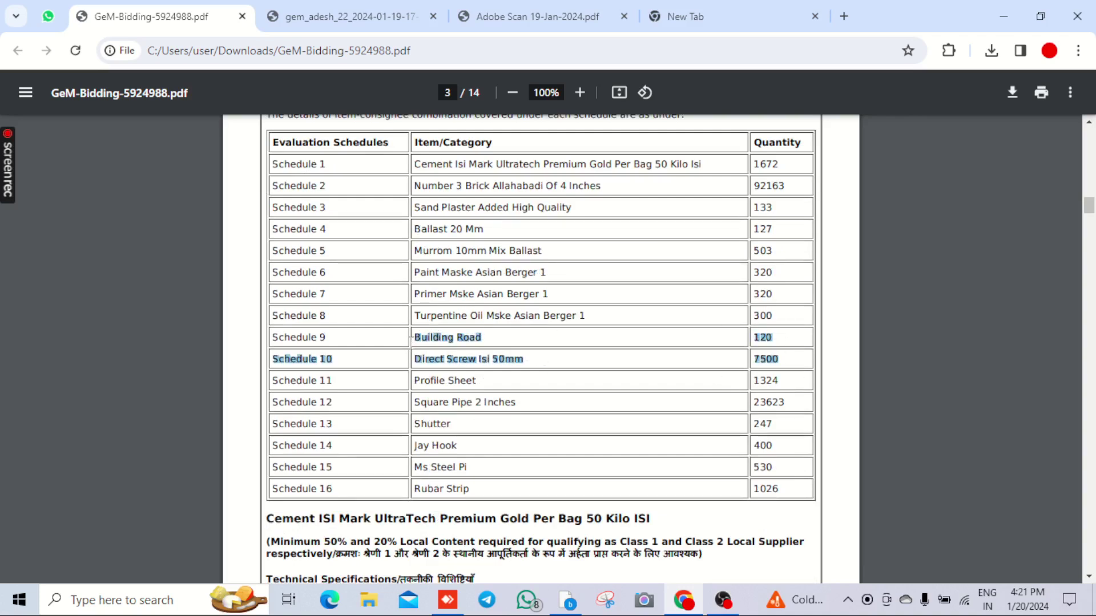
click(507, 374)
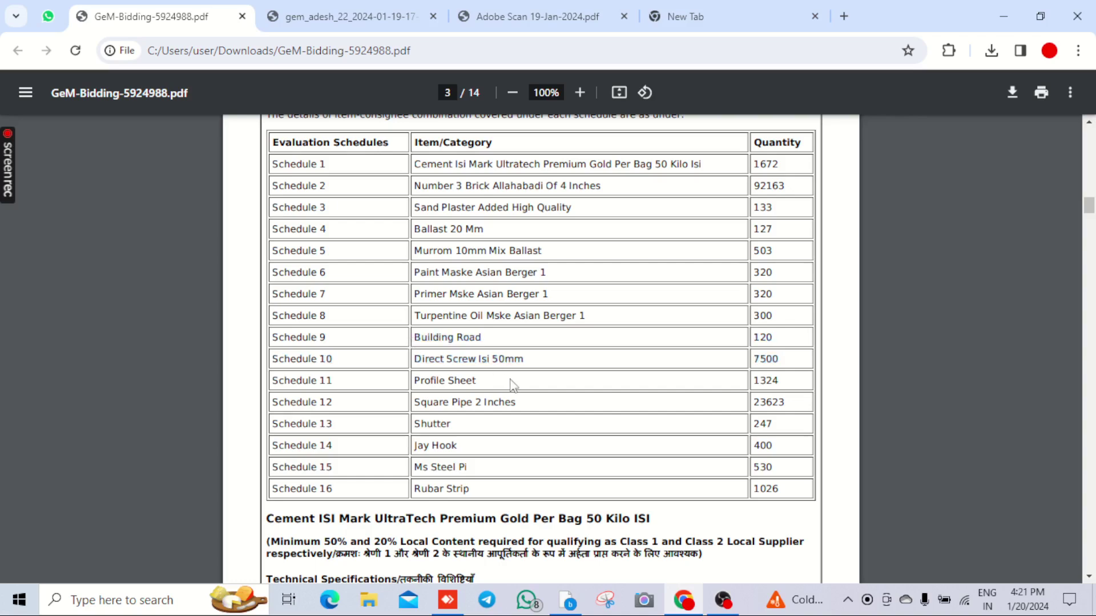
scroll(512, 381, down, 7)
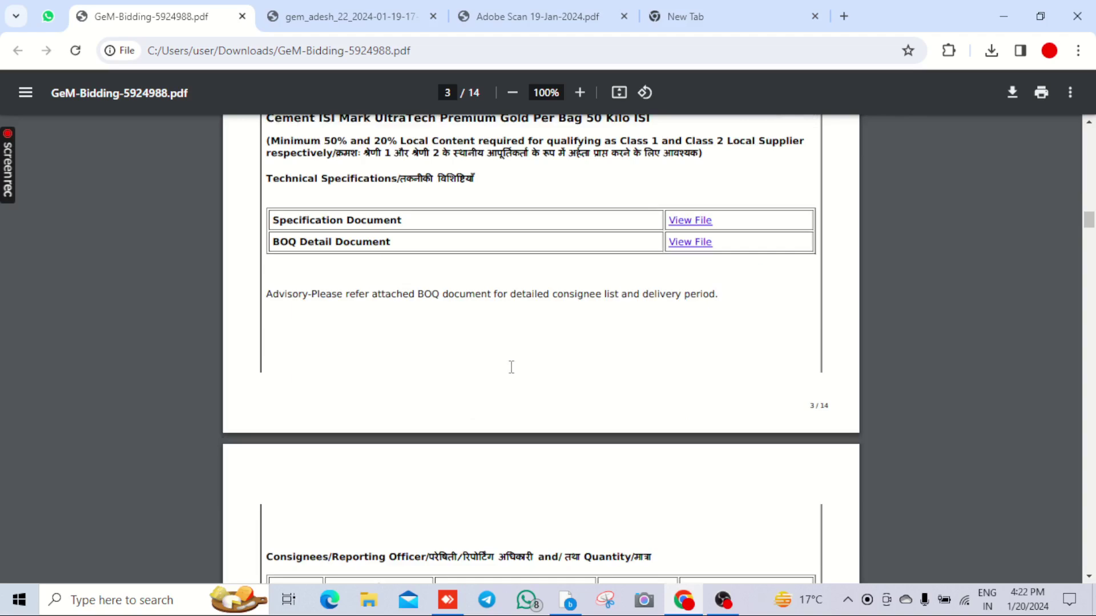
scroll(534, 382, up, 4)
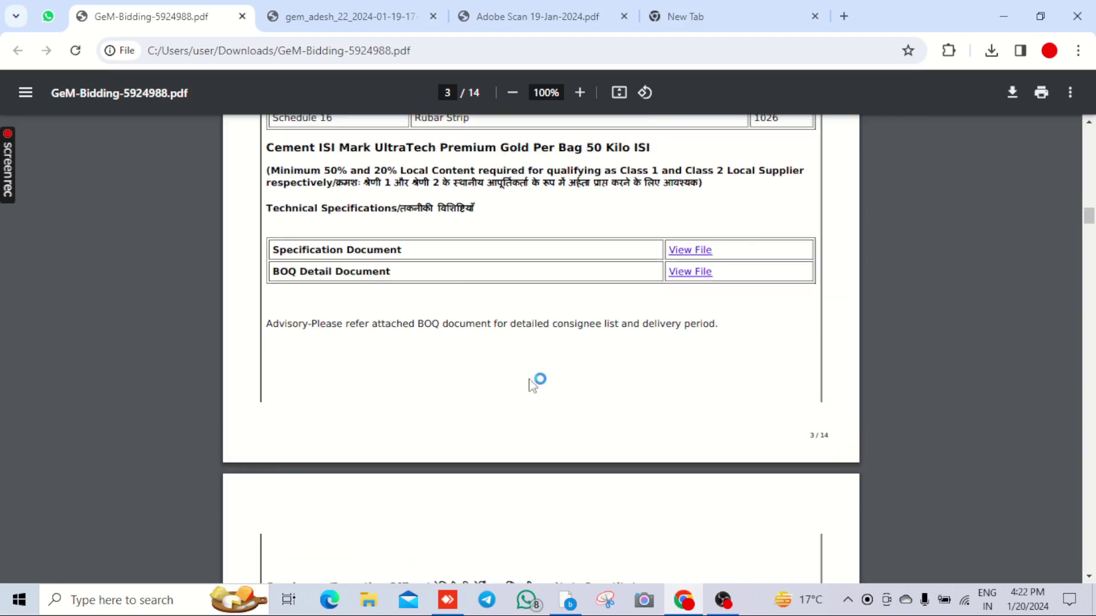
scroll(576, 380, up, 20)
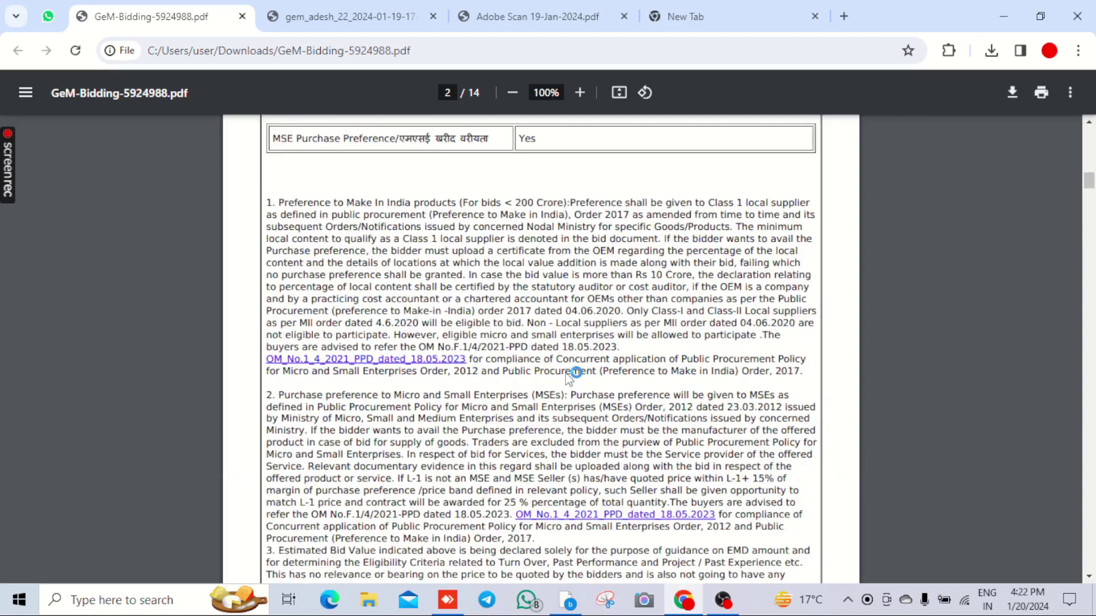
scroll(569, 379, up, 15)
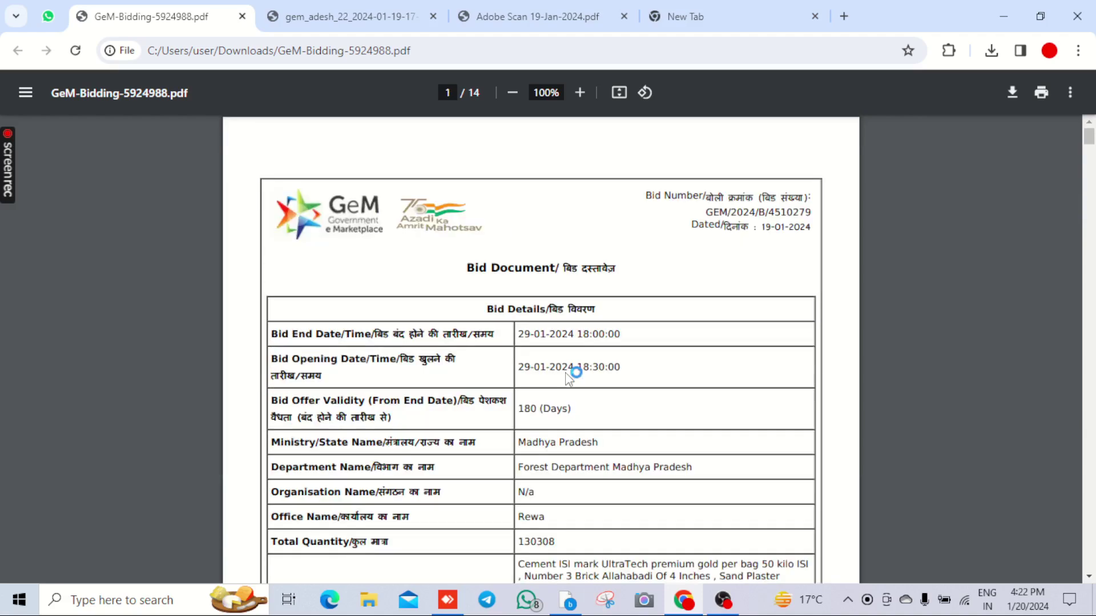
scroll(571, 377, down, 3)
- Open the gem.gov.in login page and replace the User Id field with the seller's user ID
click(569, 600)
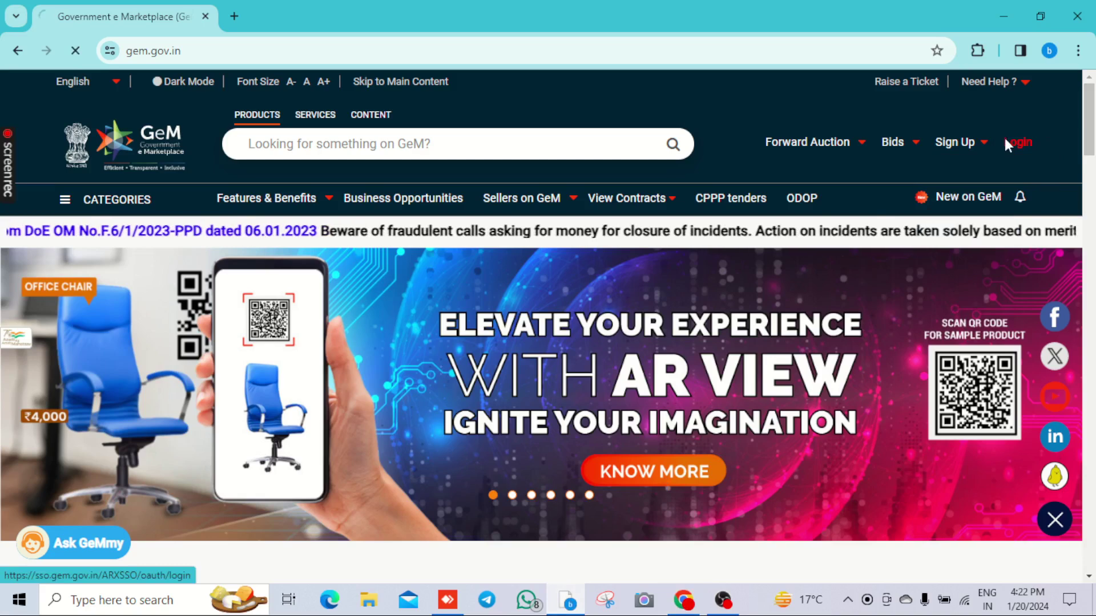
click(1008, 143)
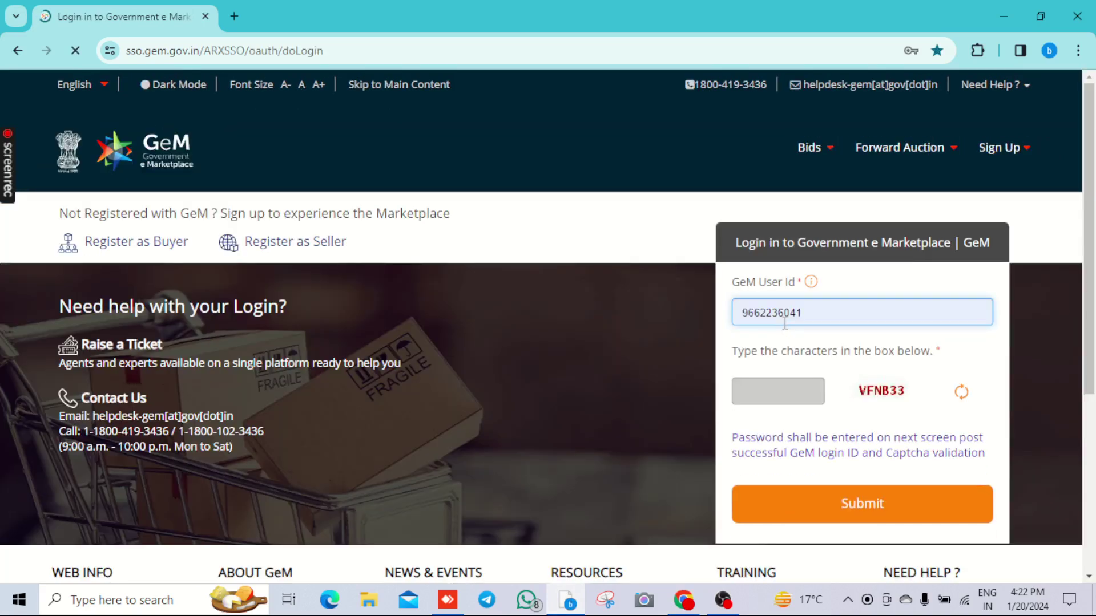
double_click(785, 323)
text(swapnil9425)
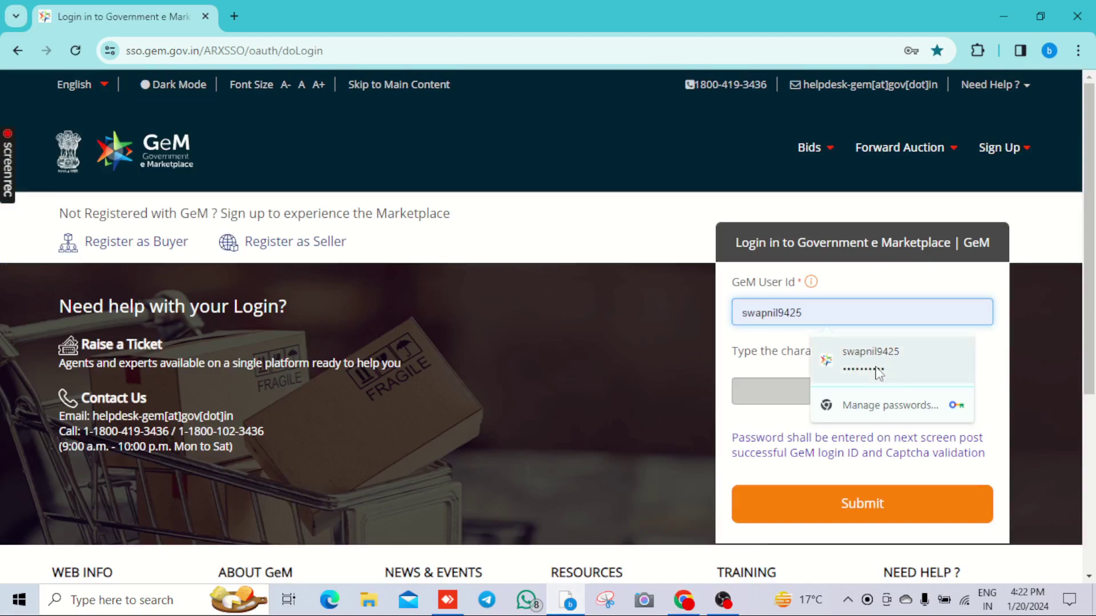
click(766, 392)
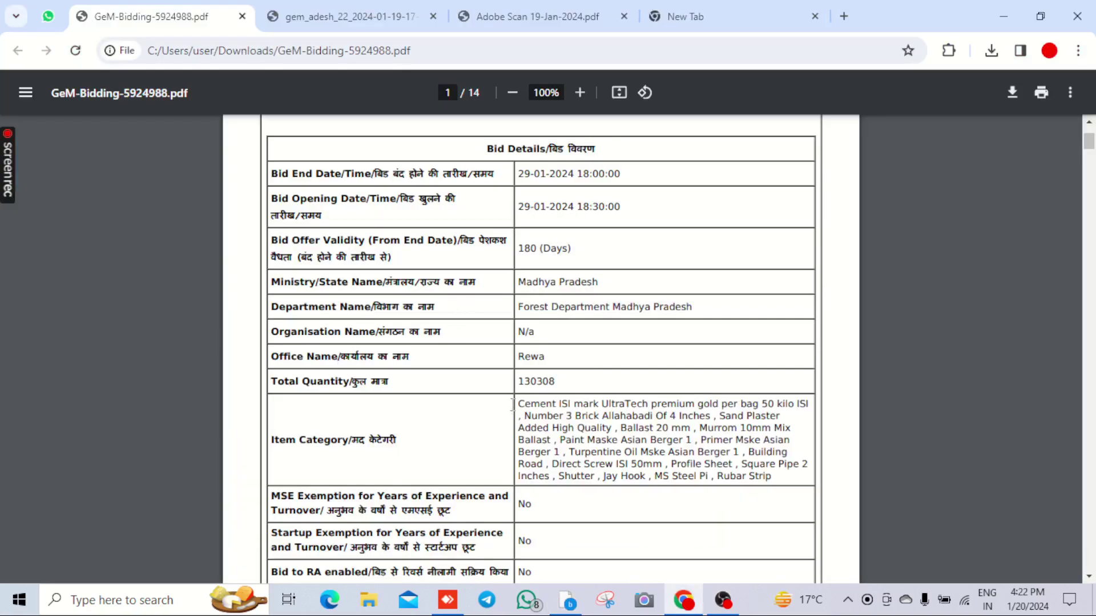
scroll(511, 404, down, 15)
scroll(508, 394, down, 12)
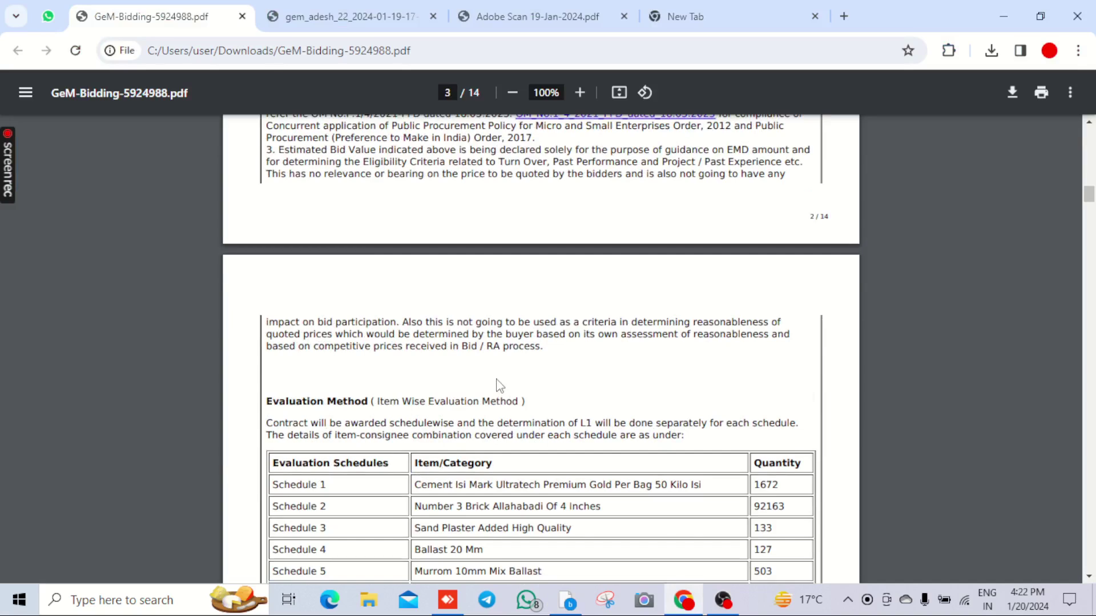
drag(283, 164, 779, 485)
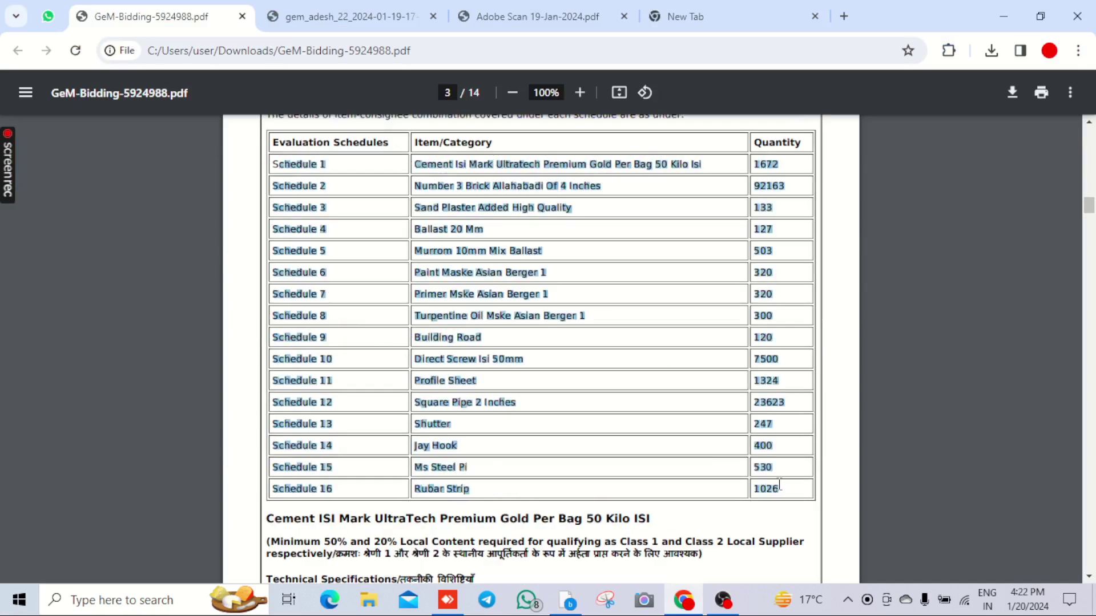
click(685, 446)
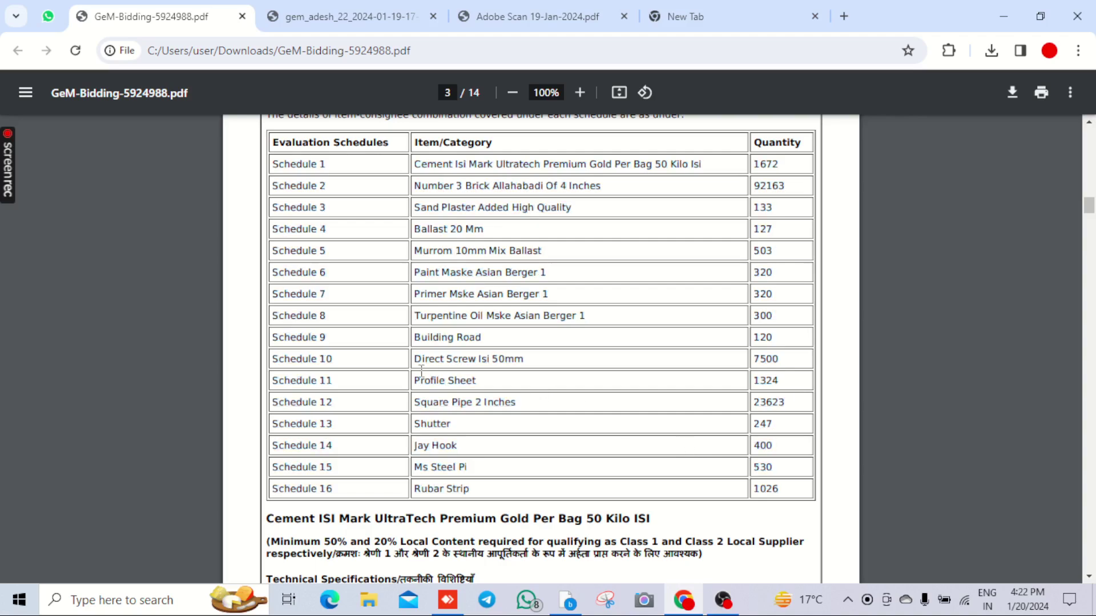
scroll(508, 388, up, 2)
drag(275, 246, 789, 512)
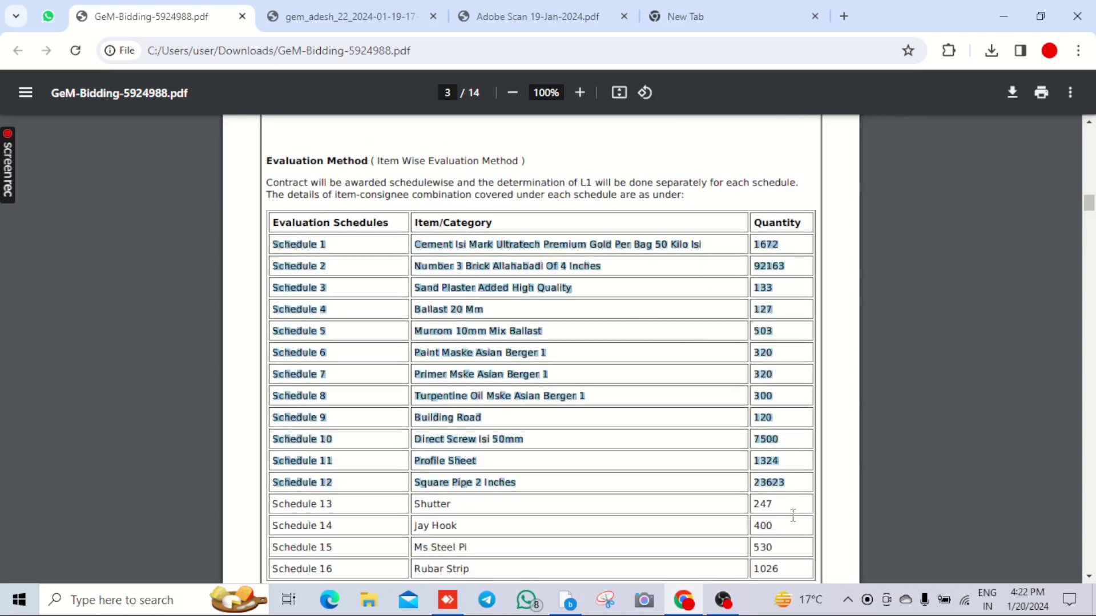
click(345, 390)
scroll(351, 387, down, 3)
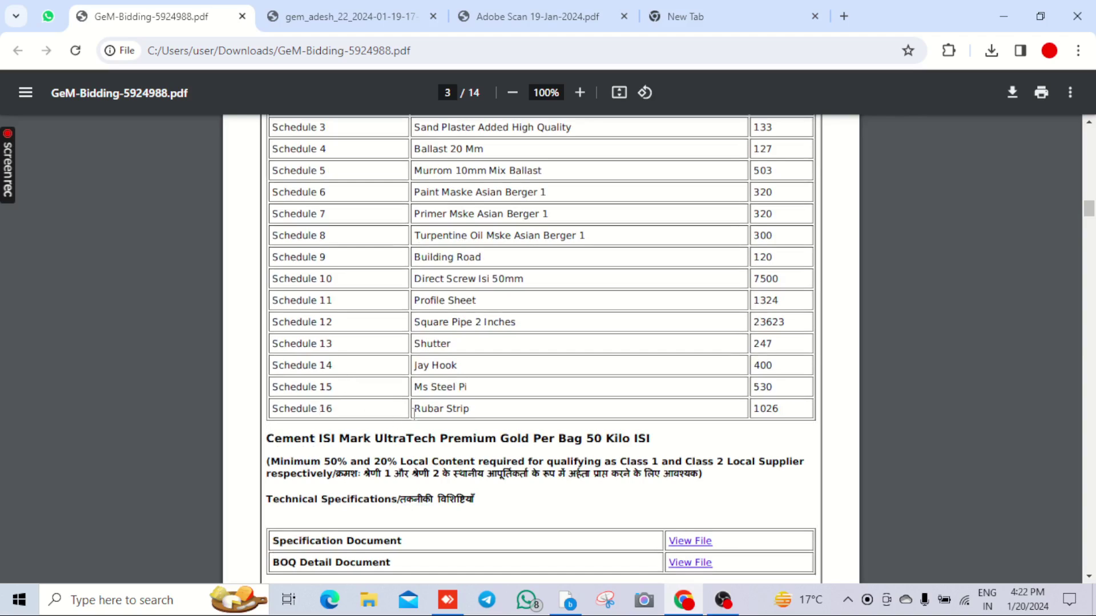
scroll(387, 405, down, 3)
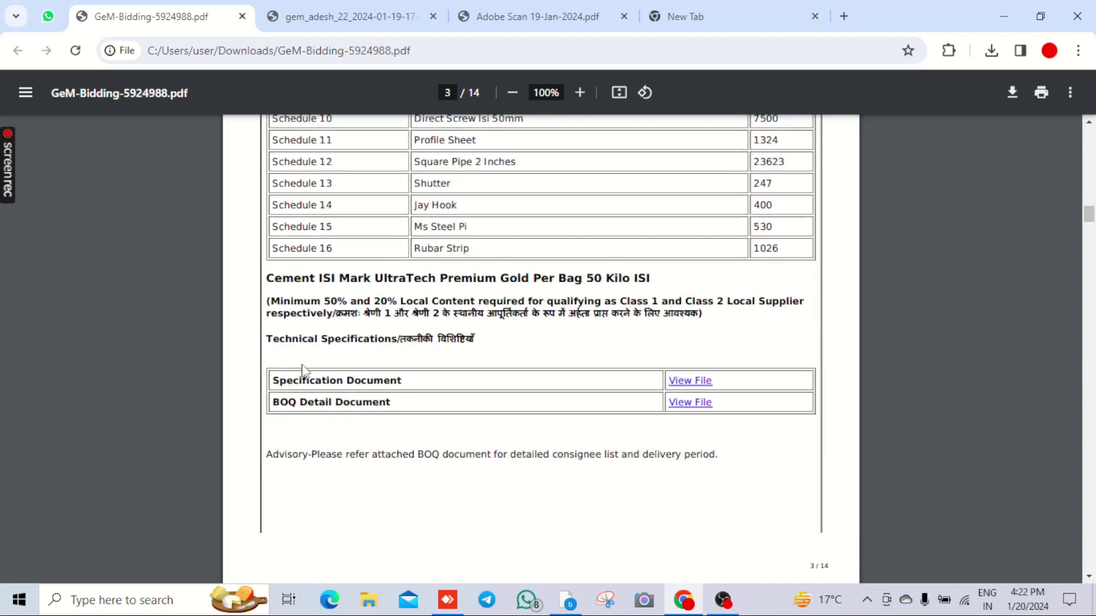
scroll(303, 371, up, 5)
drag(273, 163, 832, 464)
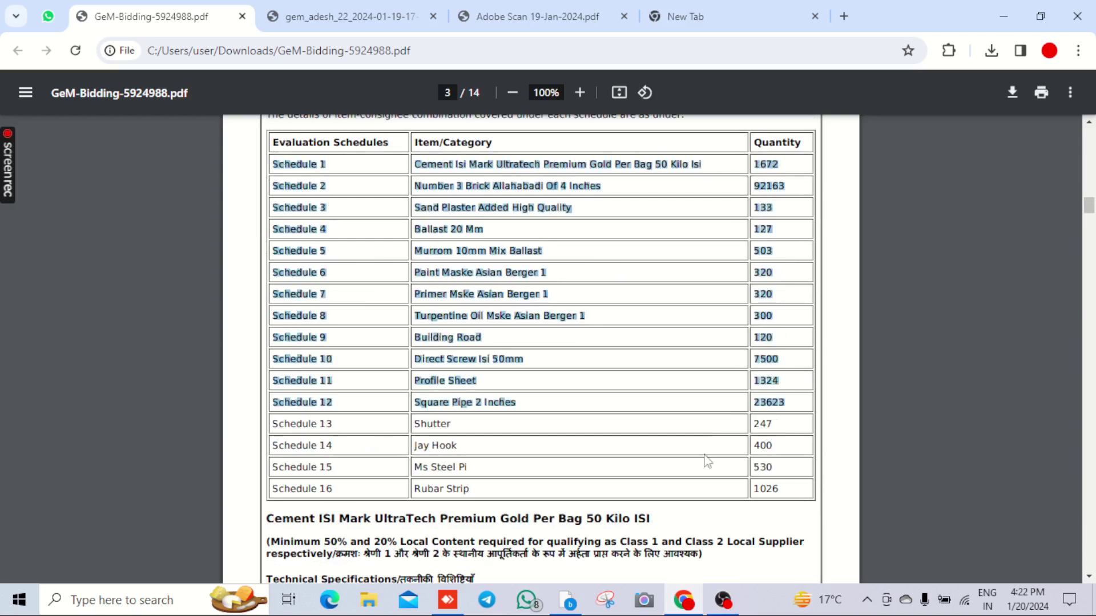
drag(412, 380, 790, 408)
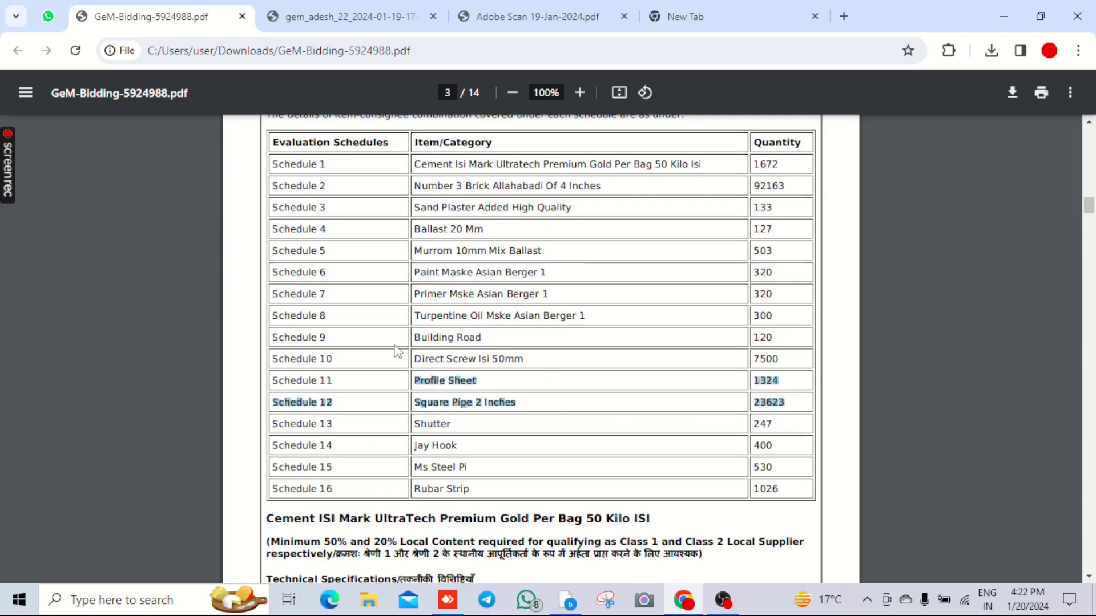
drag(412, 341, 782, 360)
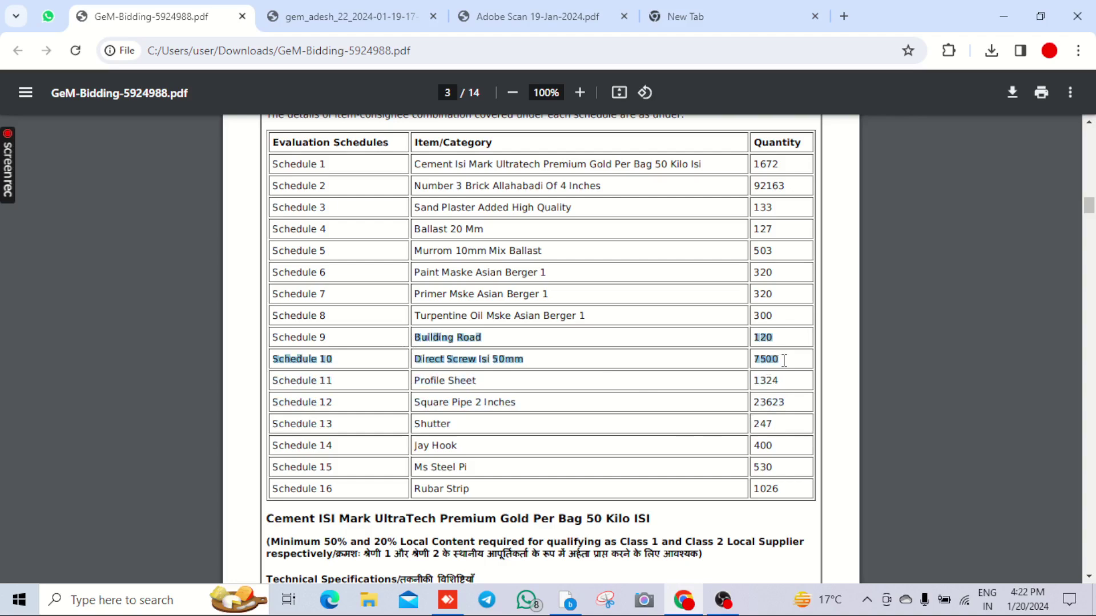
click(714, 361)
scroll(638, 337, down, 1)
scroll(638, 338, down, 2)
scroll(638, 338, up, 3)
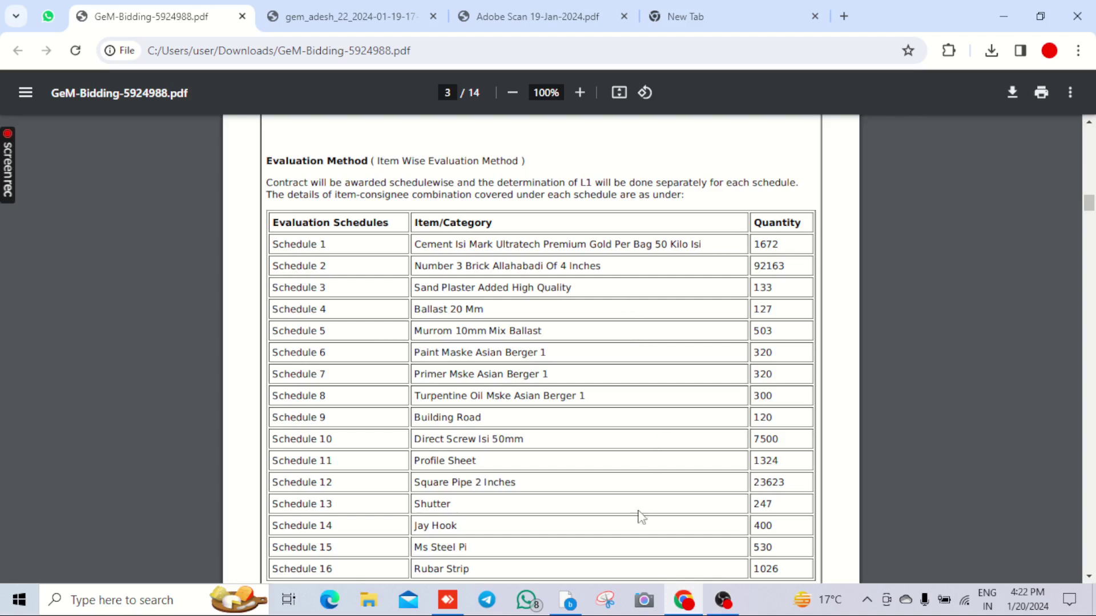
- Enter the displayed captcha characters on the GeM login and submit to reach the password step
click(571, 603)
click(788, 387)
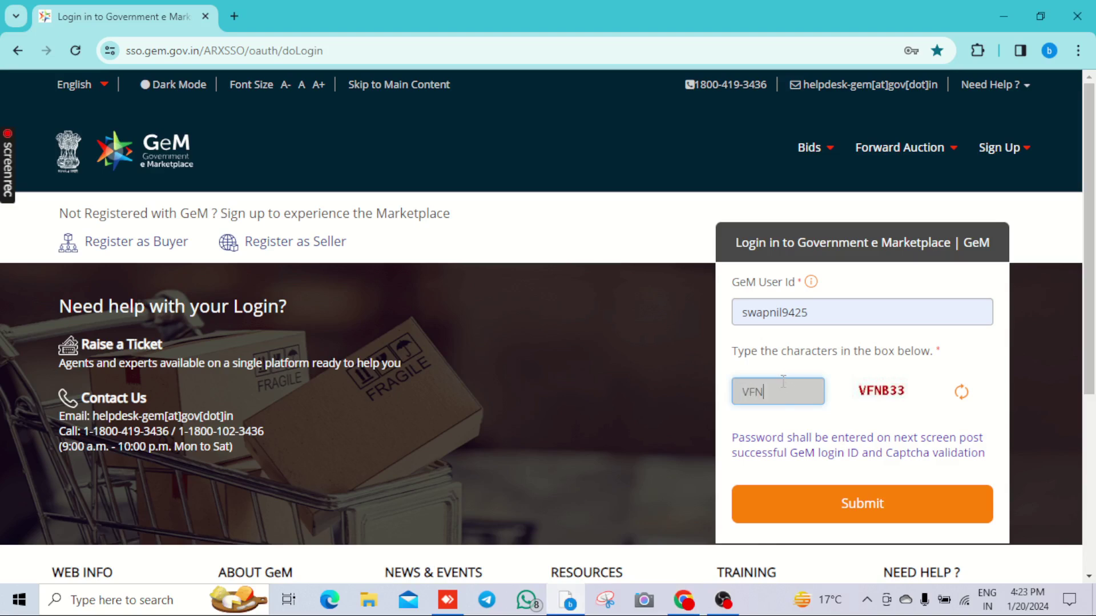
text(VFNB33)
scroll(783, 381, down, 3)
click(863, 346)
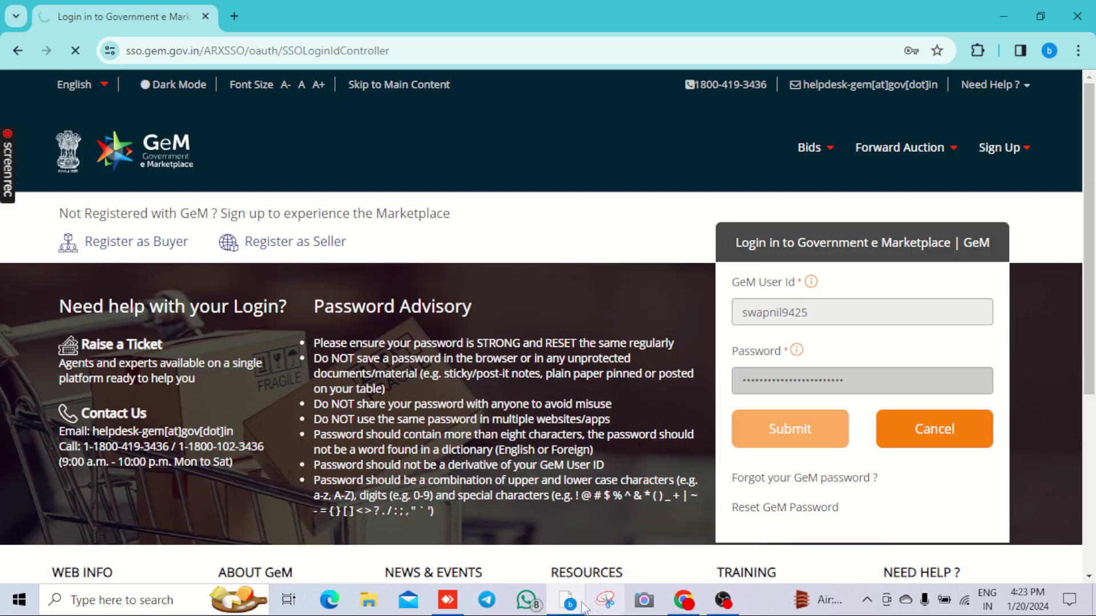
click(684, 600)
- Open the BOQ Detail Document's View File link in a new tab and switch to it
scroll(540, 381, down, 3)
scroll(540, 381, down, 5)
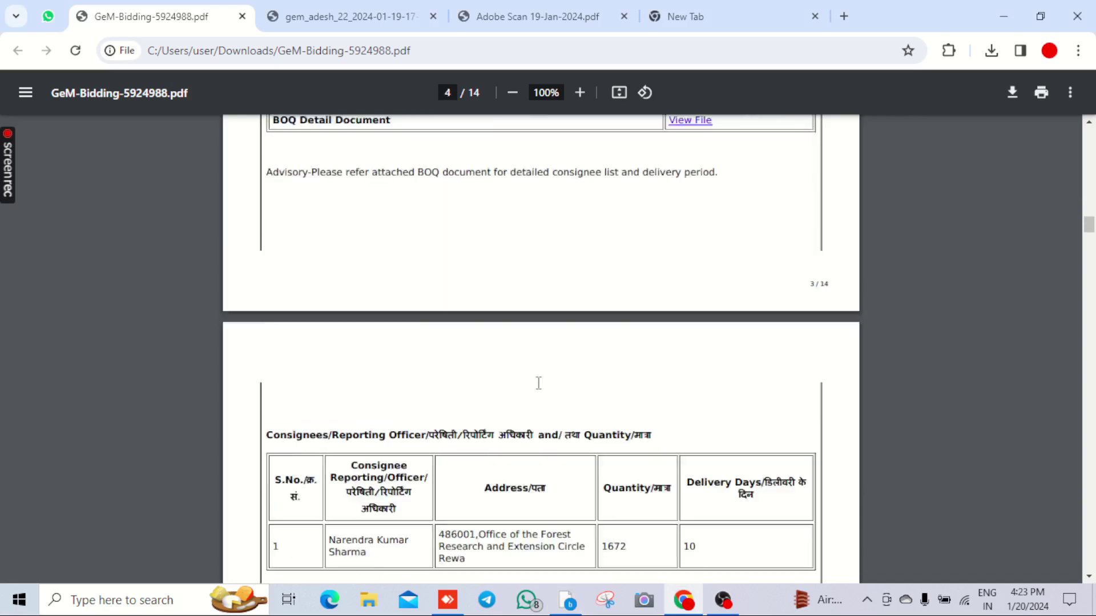
scroll(788, 349, up, 1)
scroll(647, 403, up, 3)
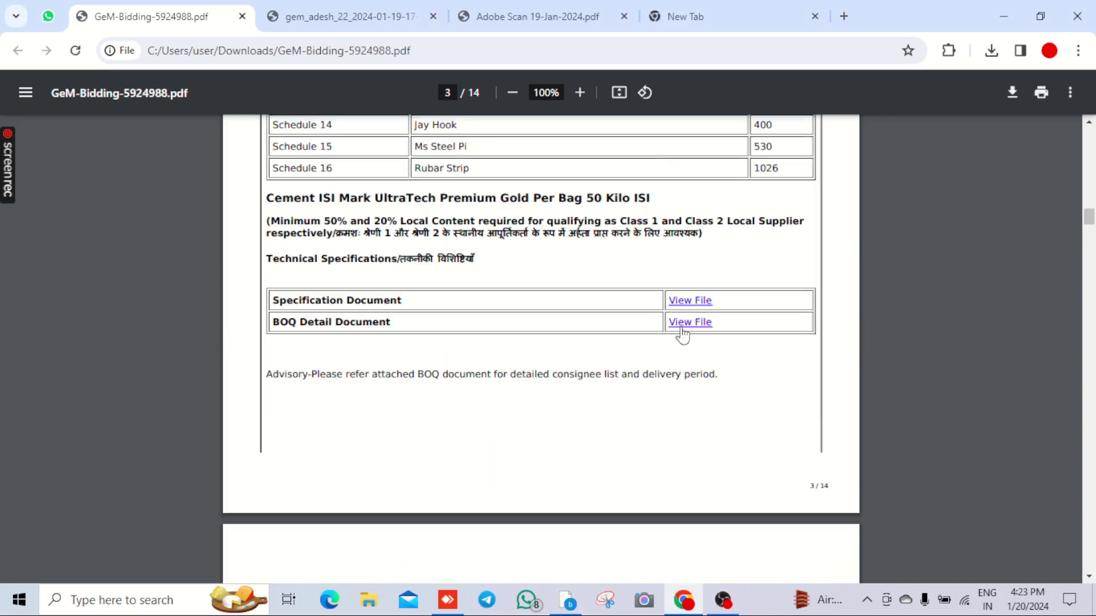
right_click(685, 313)
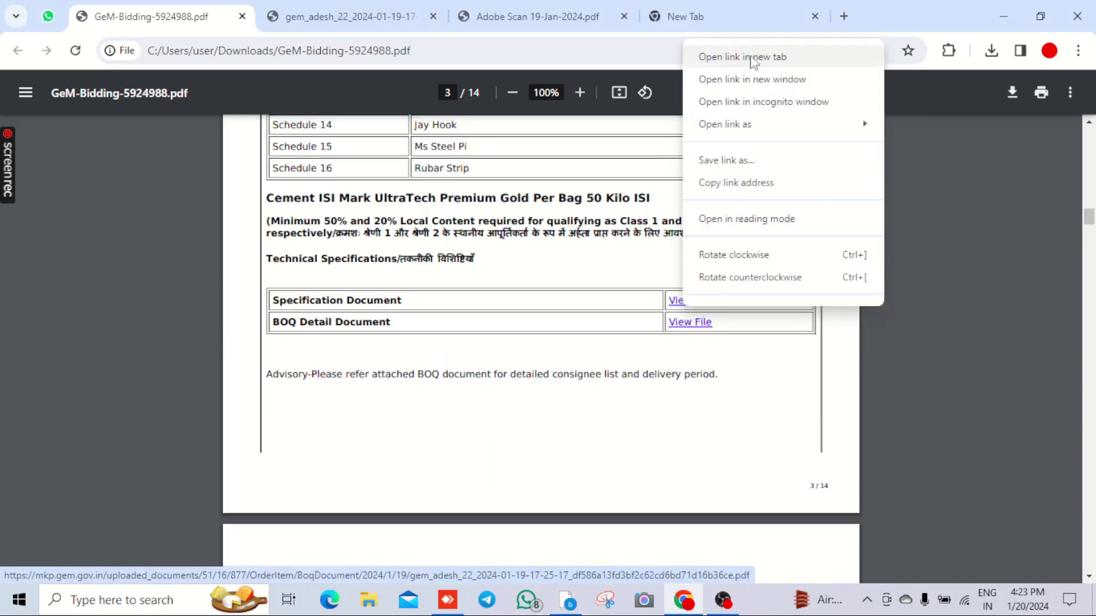
click(745, 57)
right_click(688, 323)
click(743, 71)
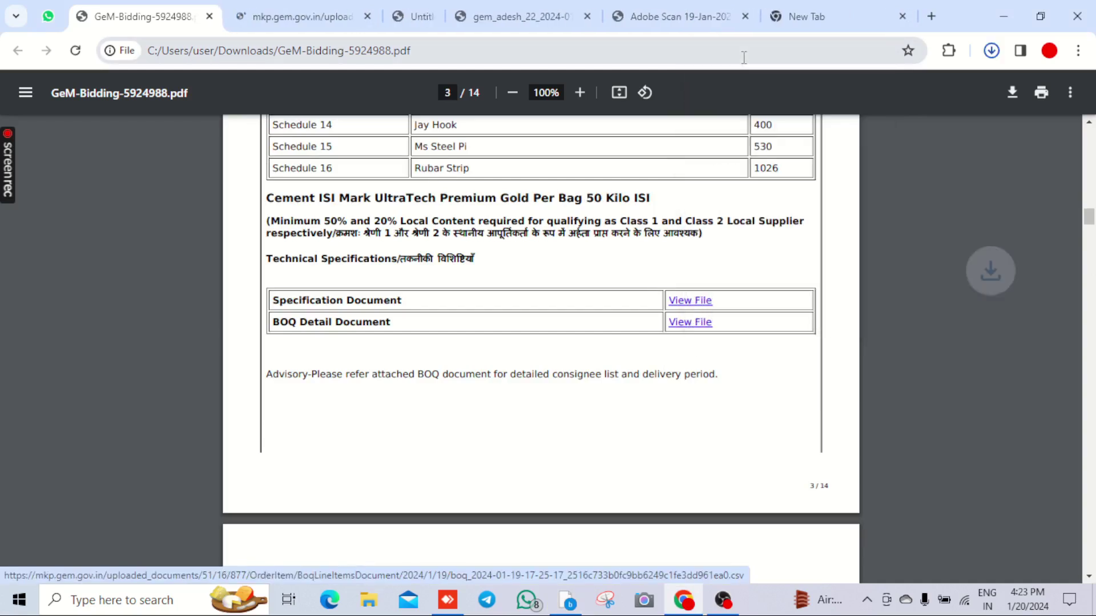
click(311, 16)
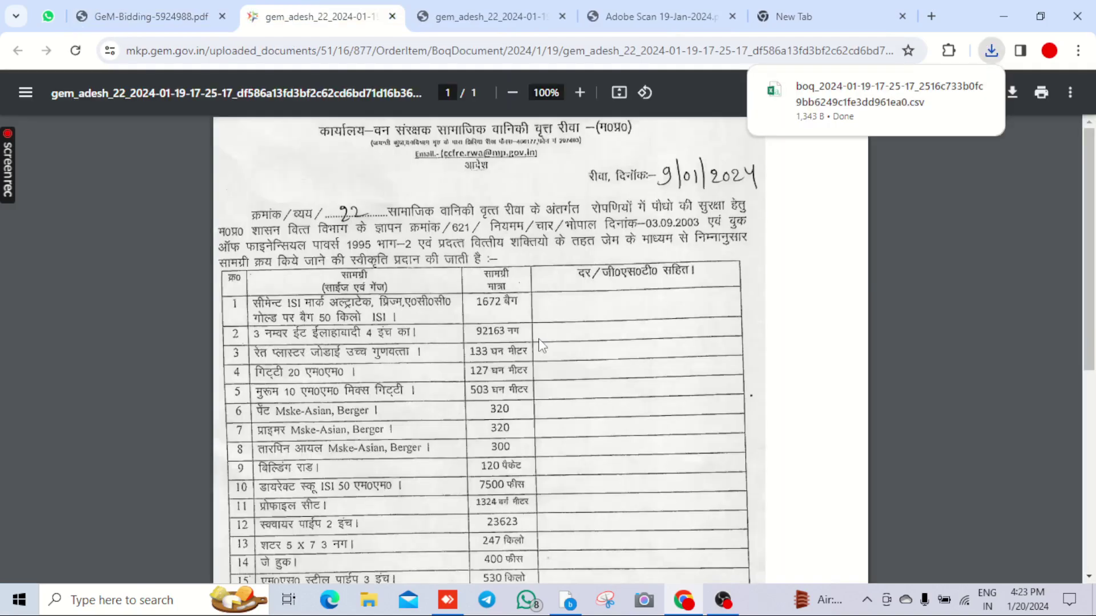
- Review the first BOQ rows, including bricks and sand plaster quantity 133, and show recent downloads
scroll(530, 346, down, 5)
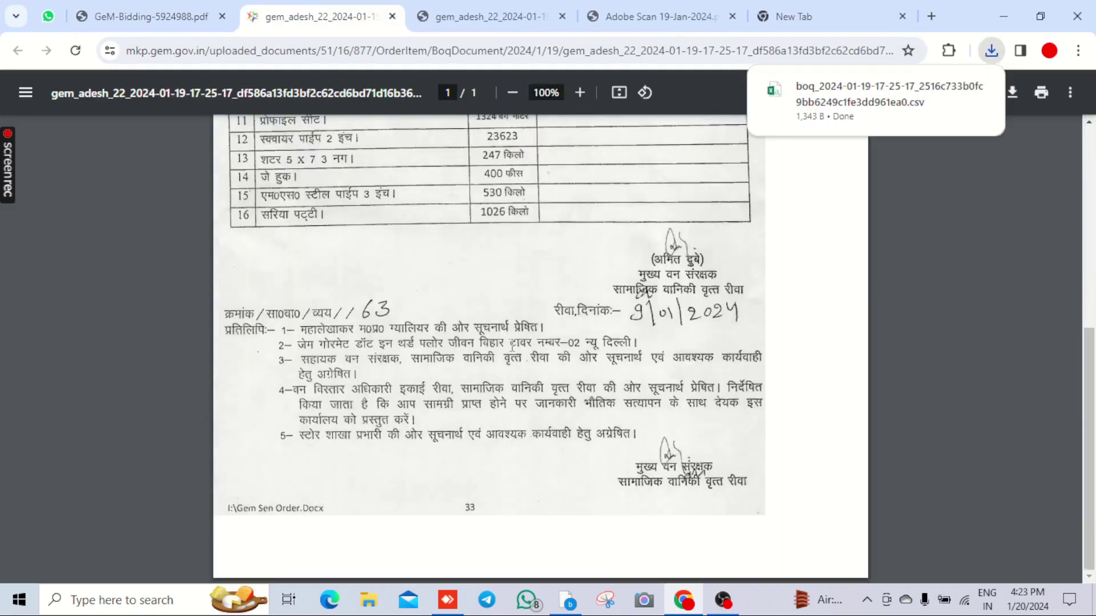
scroll(513, 342, up, 5)
drag(267, 304, 450, 331)
click(474, 358)
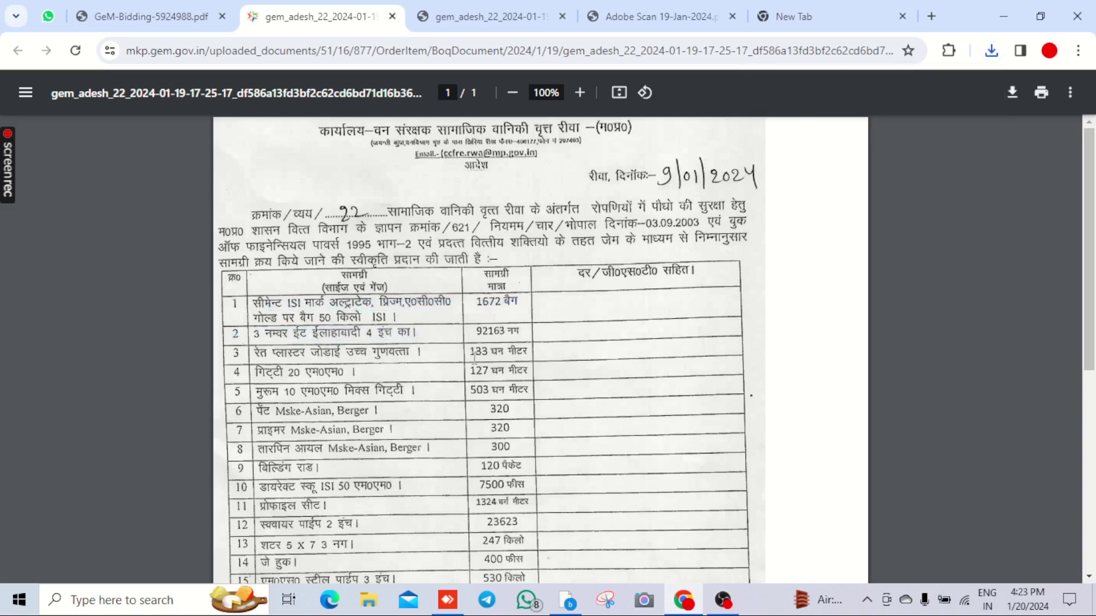
drag(256, 337, 383, 337)
click(494, 336)
drag(259, 357, 518, 351)
click(507, 330)
click(993, 51)
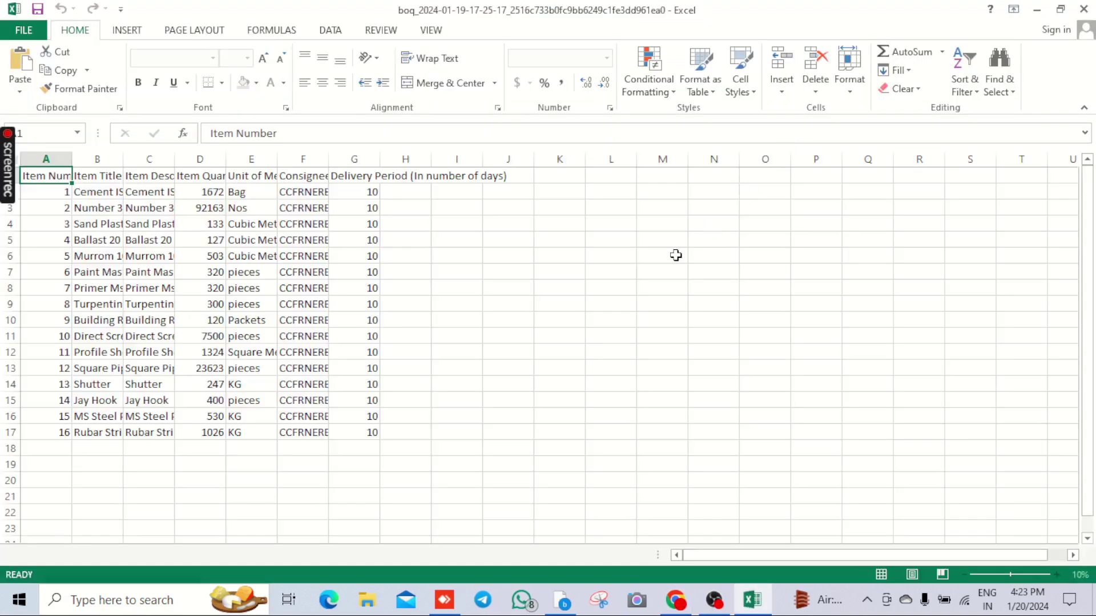
- Auto-fit BOQ columns B–G: item titles, descriptions, quantity, unit, consignee and delivery period
double_click(122, 159)
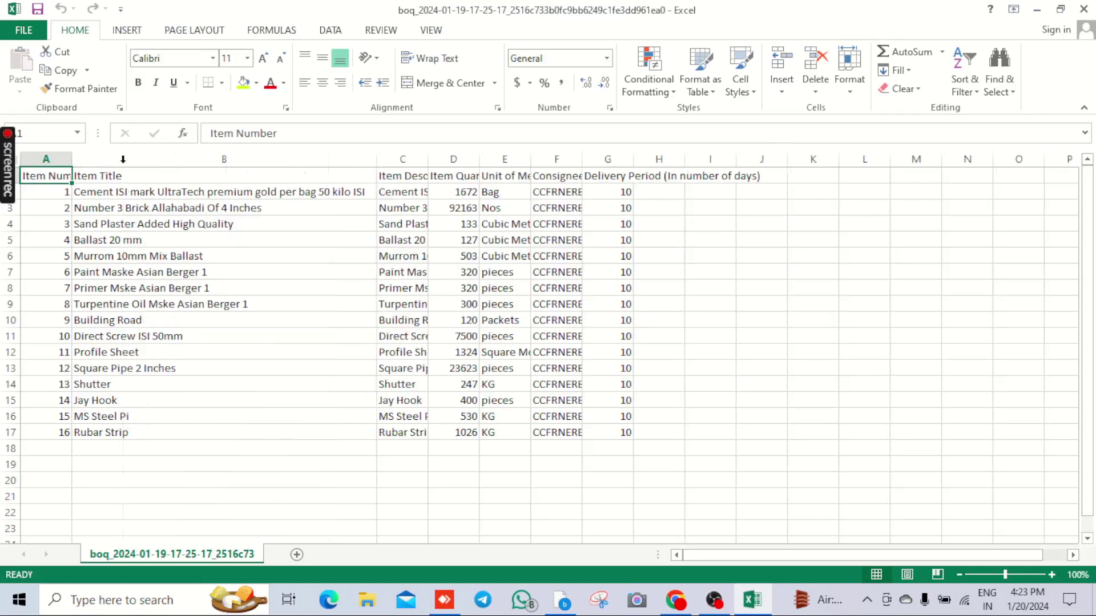
double_click(428, 159)
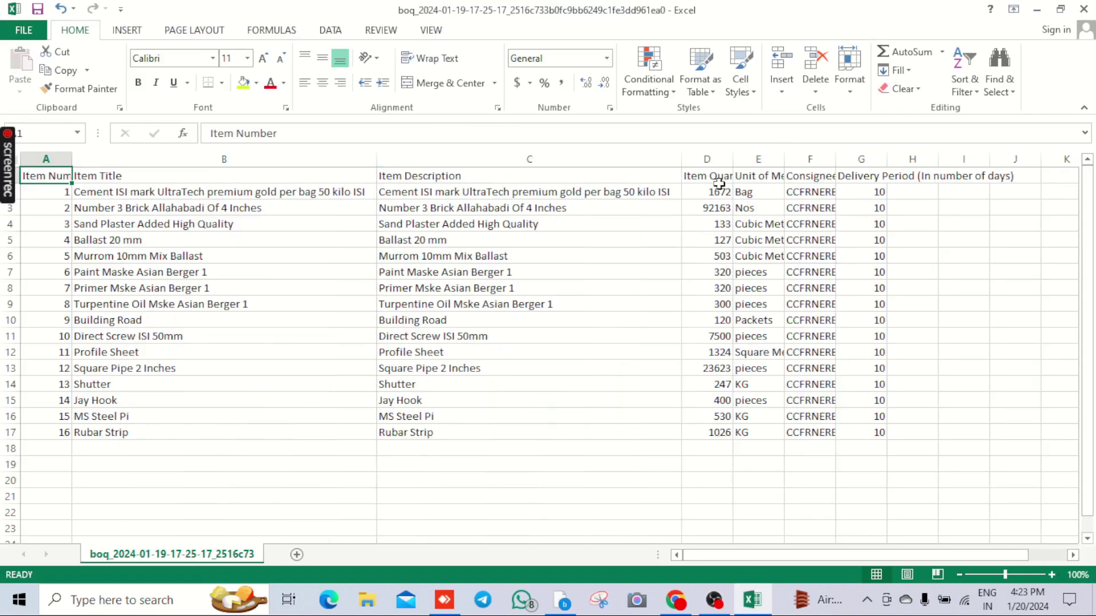
double_click(732, 159)
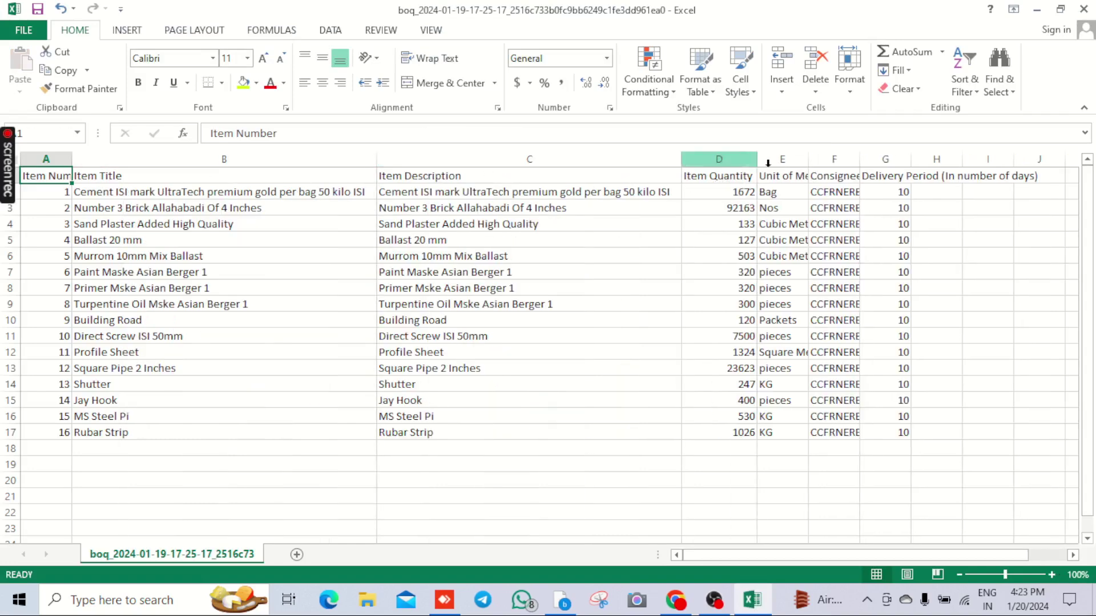
double_click(812, 159)
double_click(896, 159)
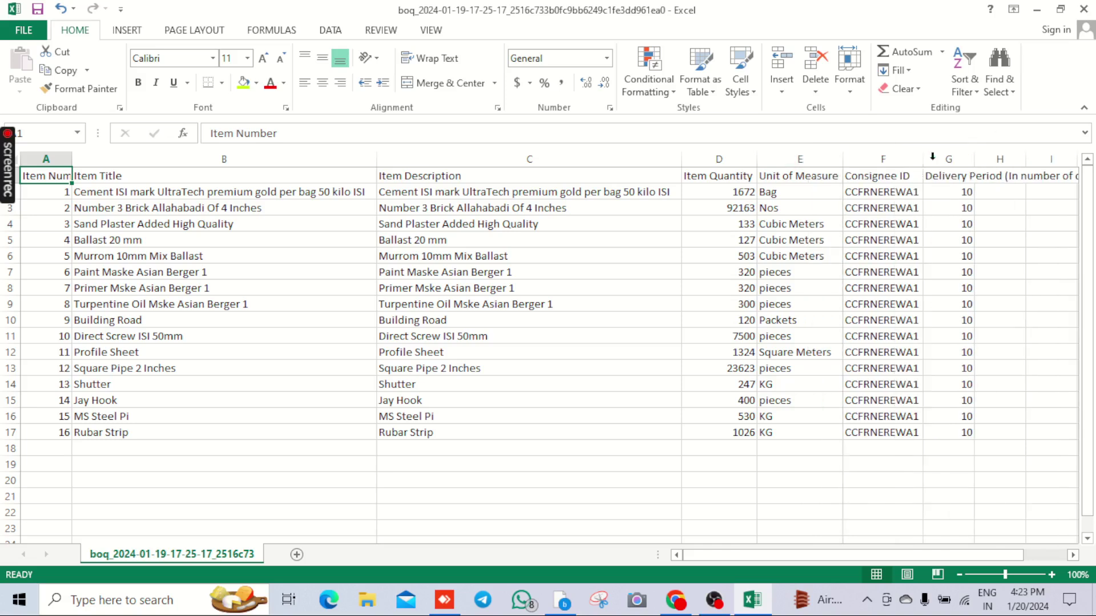
double_click(973, 159)
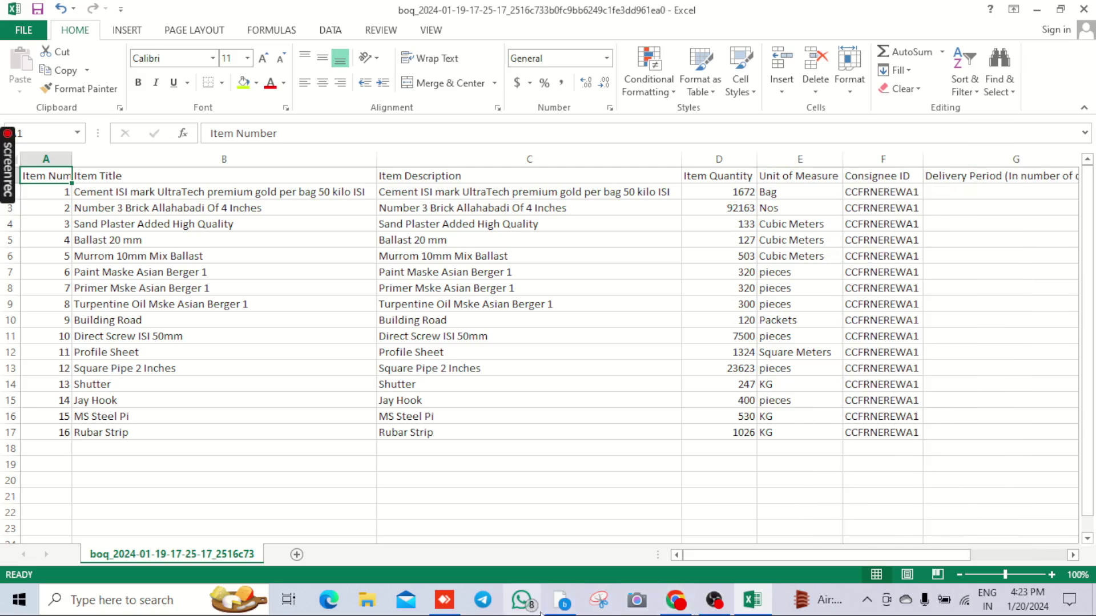
click(563, 610)
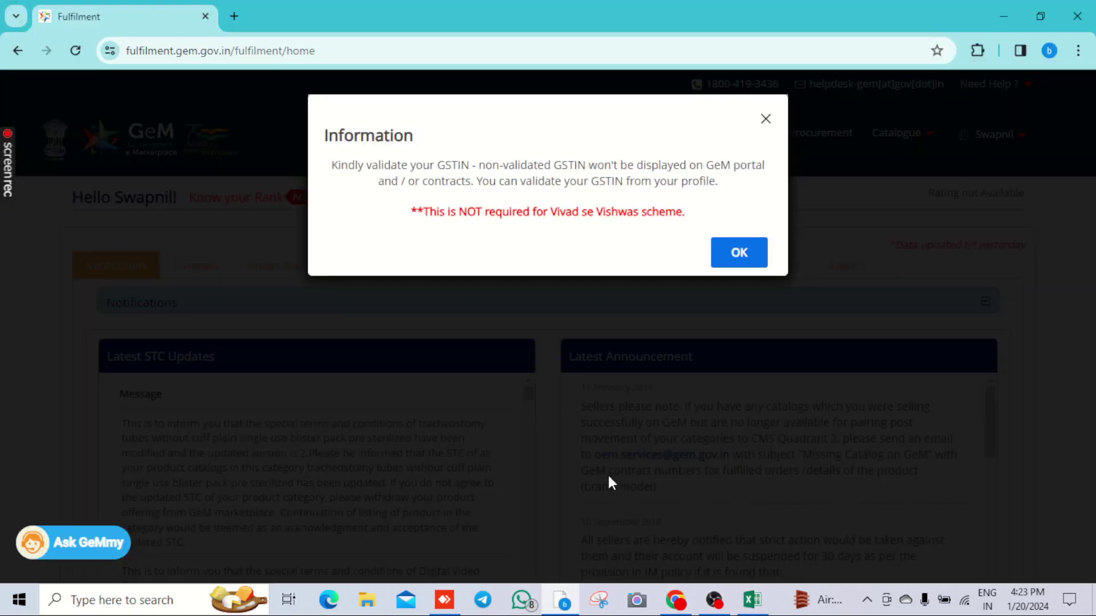
- Dismiss the GSTIN validation notice and scroll through the BOQ supply order PDF in the other window
click(764, 118)
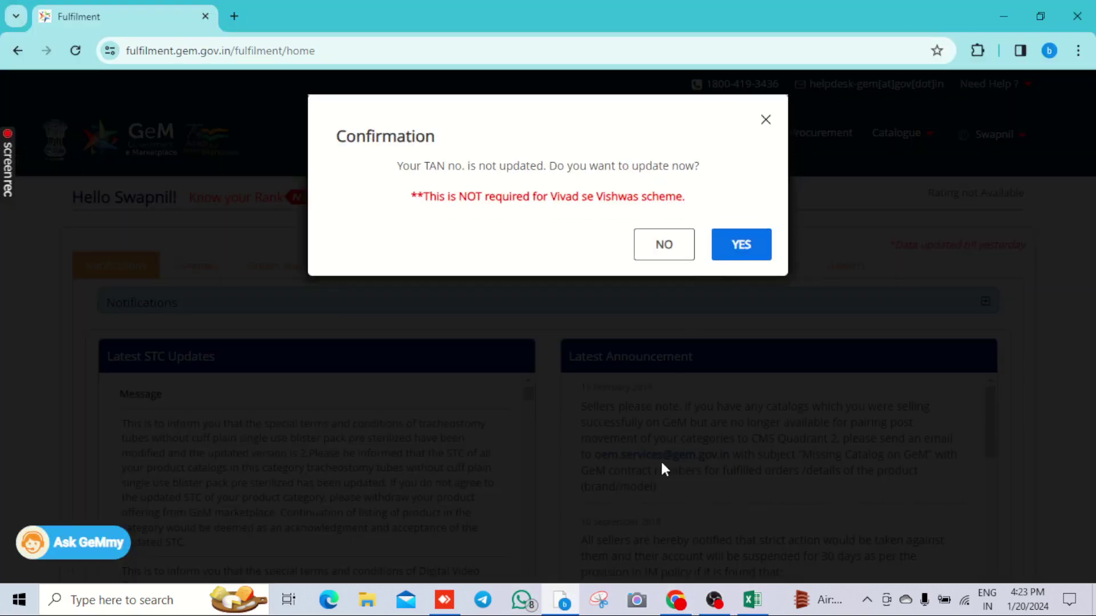
click(672, 604)
scroll(565, 357, down, 10)
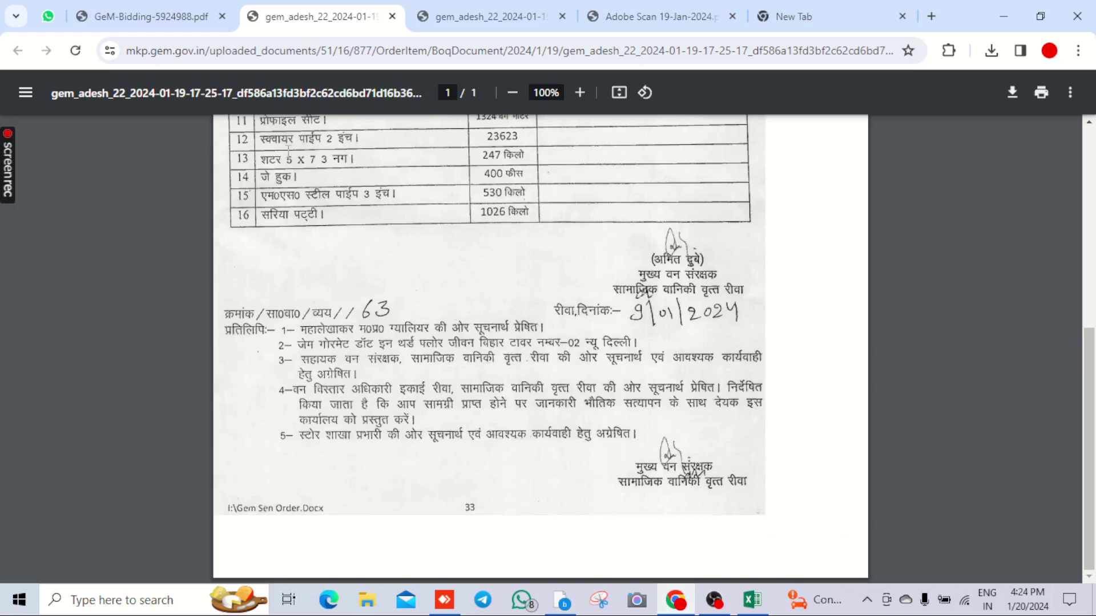
scroll(451, 311, up, 7)
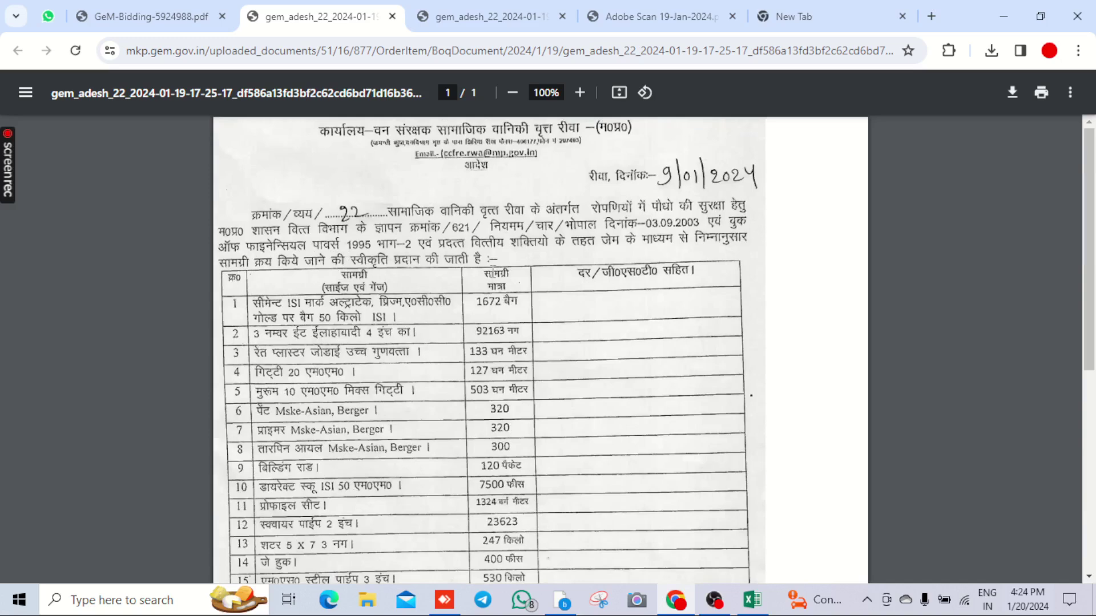
- Return to GeM-Bidding-5924988.pdf and scroll from page 7 to page 13's Buyer Added Bid Specific Terms
click(149, 16)
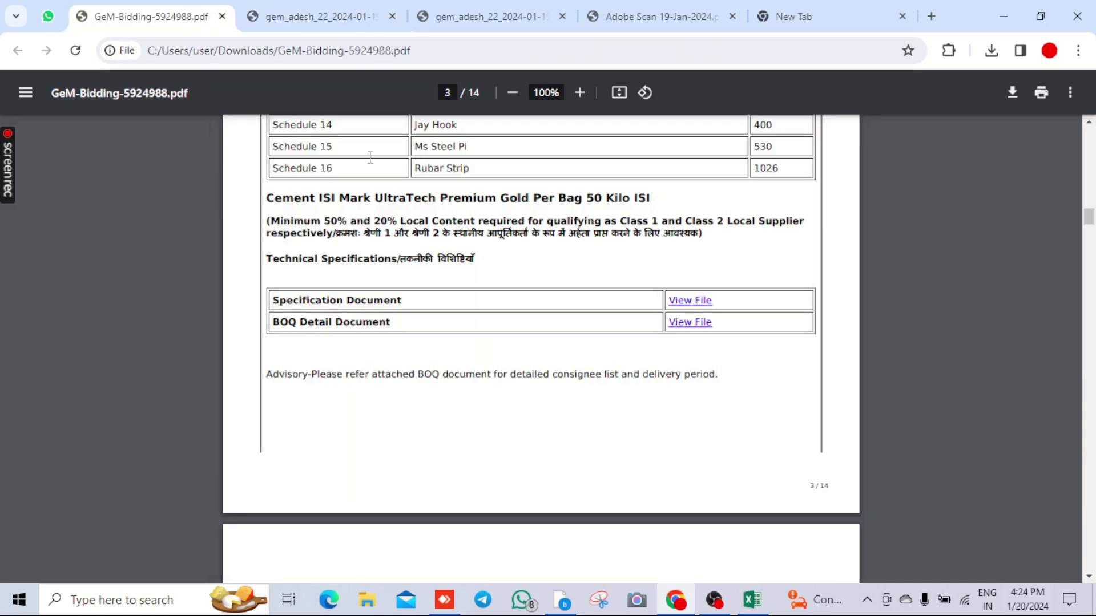
scroll(984, 355, down, 7)
scroll(984, 355, down, 15)
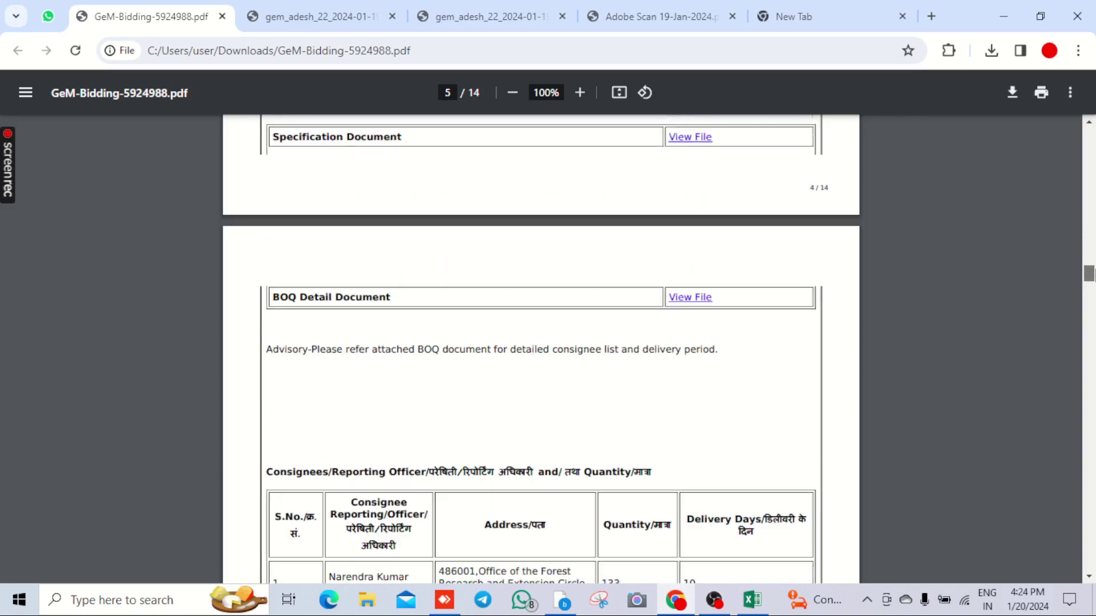
scroll(564, 382, down, 3)
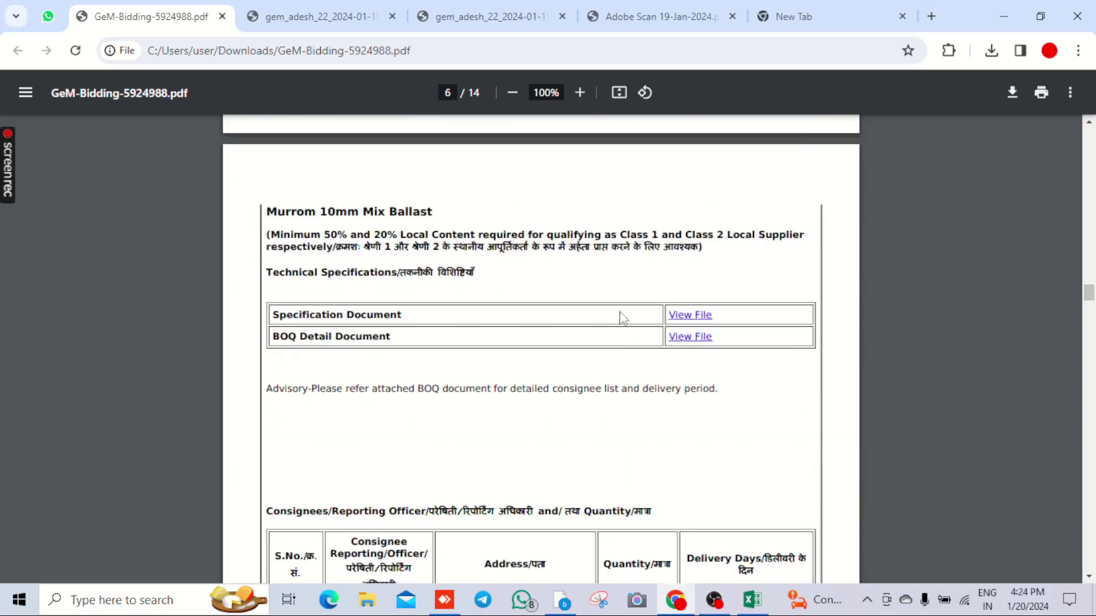
click(763, 366)
scroll(772, 404, down, 1)
scroll(772, 404, down, 9)
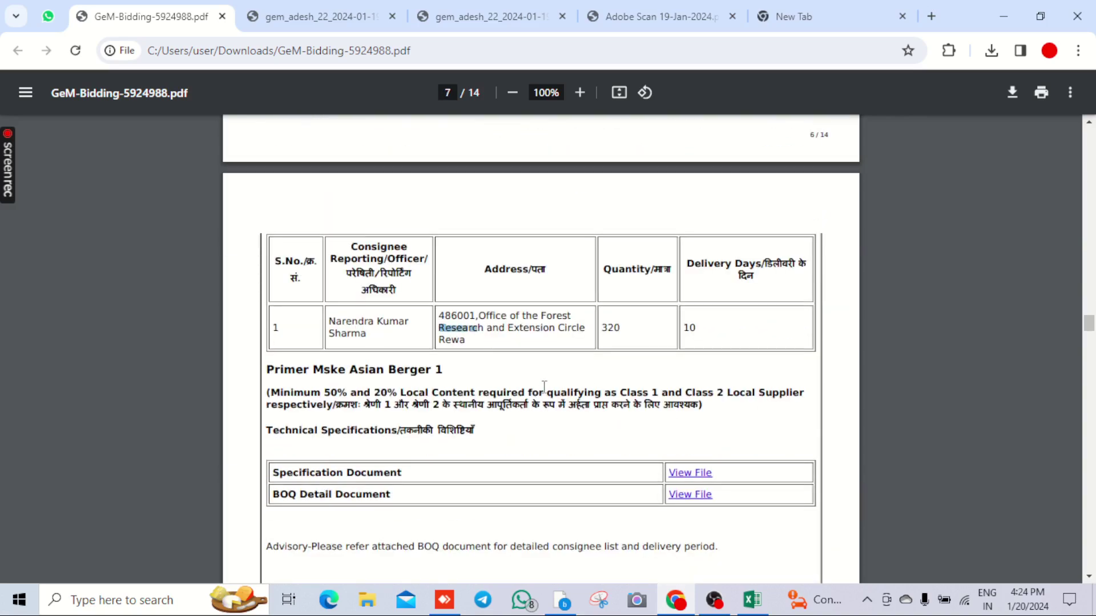
scroll(530, 385, down, 12)
scroll(548, 393, down, 20)
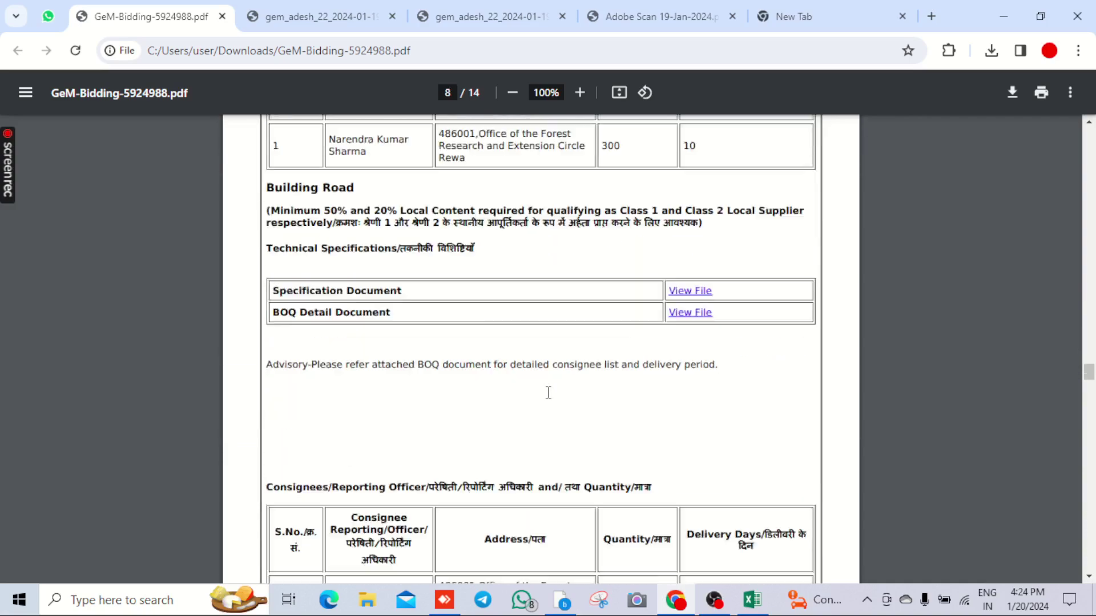
scroll(548, 392, down, 20)
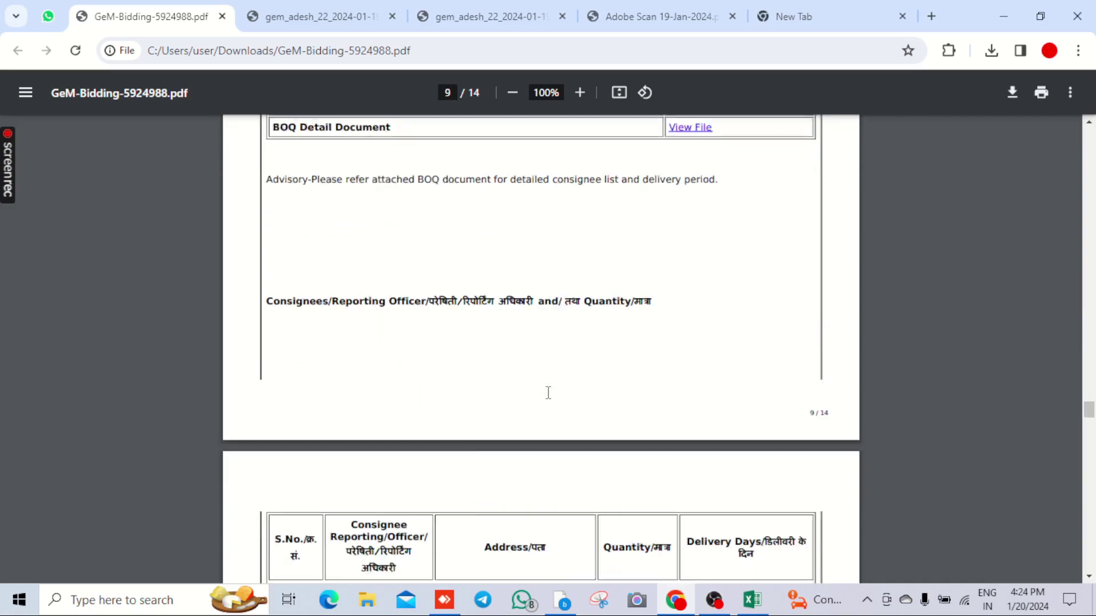
scroll(548, 392, down, 20)
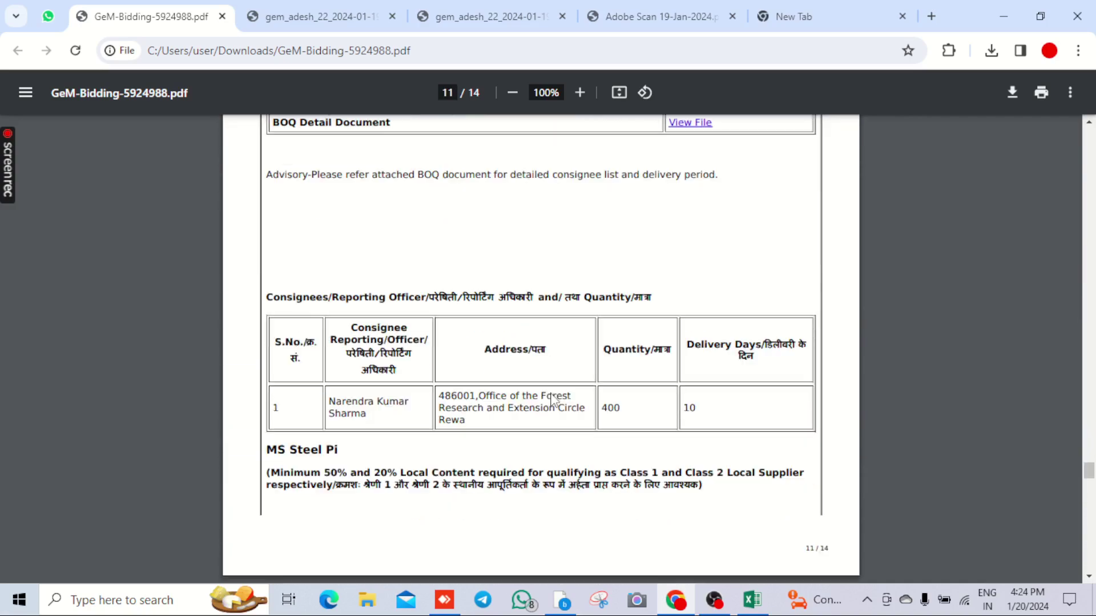
scroll(552, 395, down, 18)
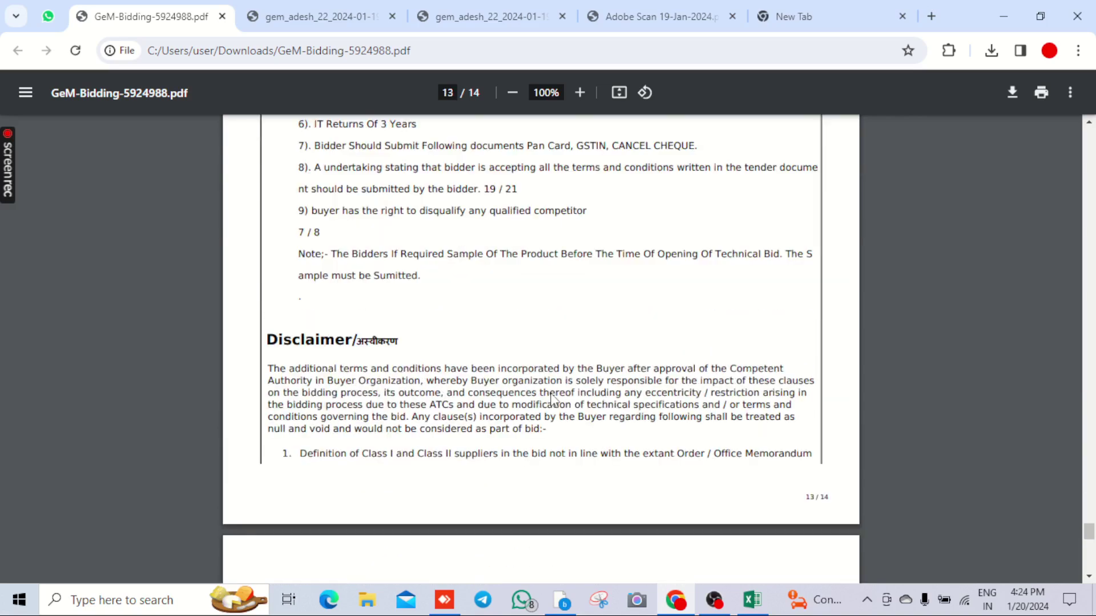
scroll(552, 395, up, 8)
scroll(554, 399, down, 3)
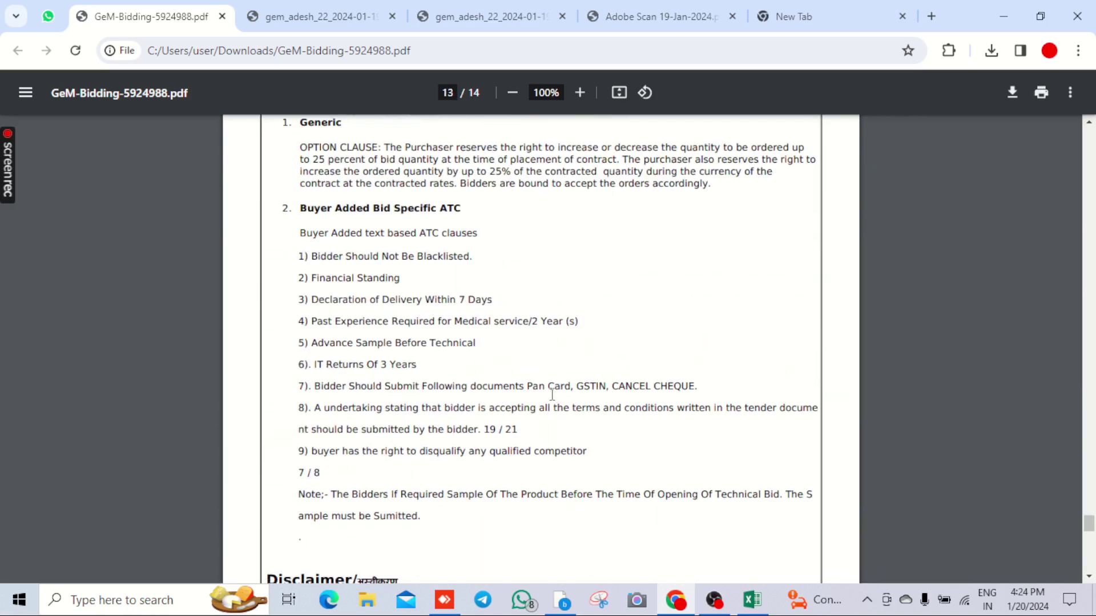
scroll(552, 395, down, 2)
scroll(485, 411, up, 3)
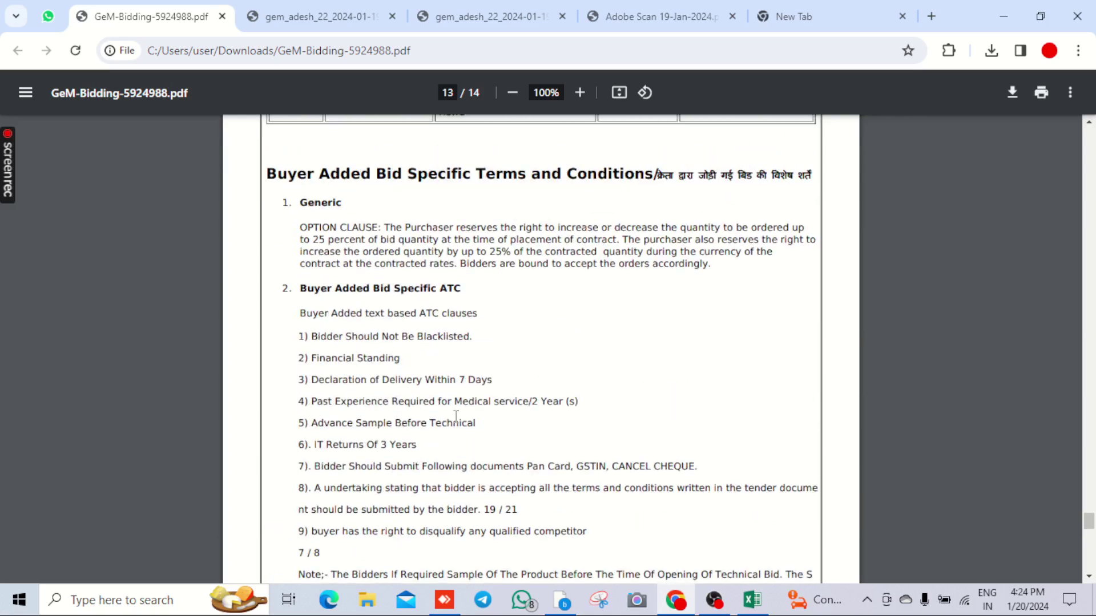
drag(313, 341, 480, 345)
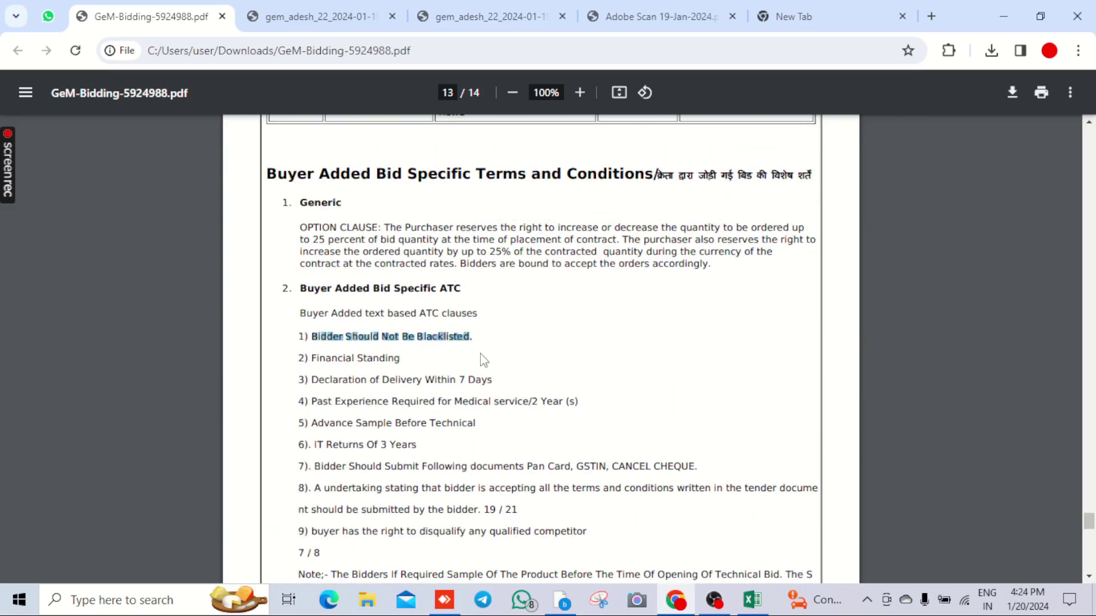
click(473, 365)
drag(313, 340, 479, 342)
drag(313, 359, 405, 358)
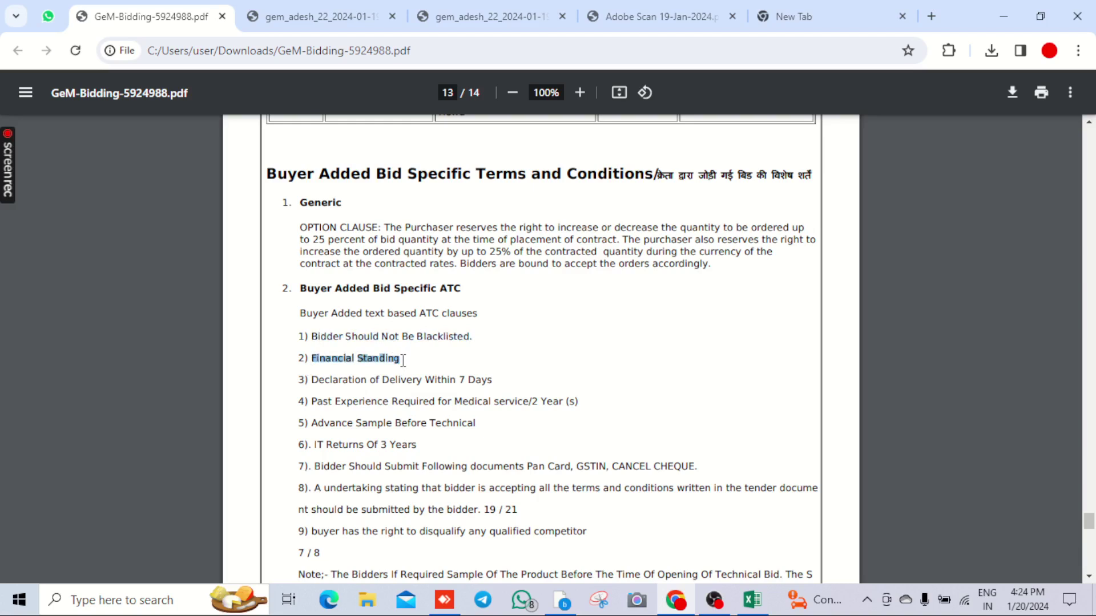
click(403, 360)
drag(312, 381, 486, 377)
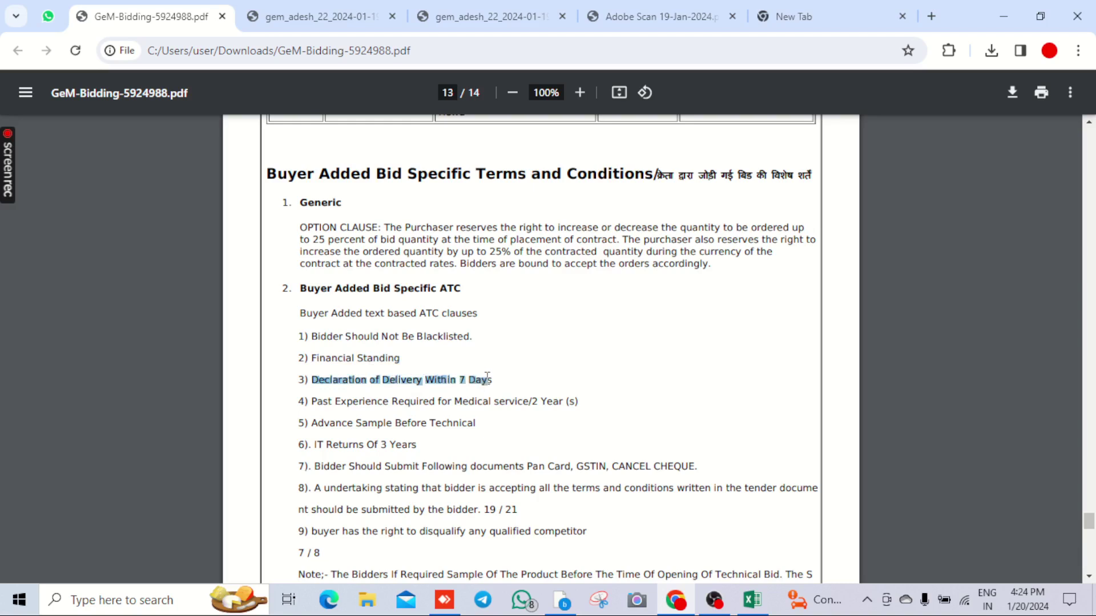
click(435, 379)
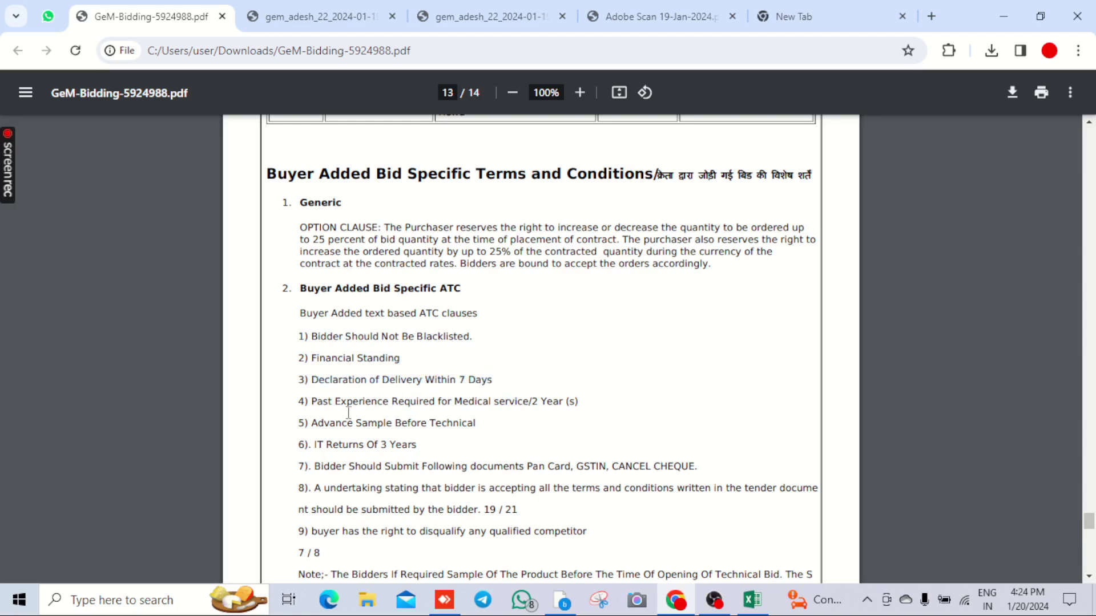
drag(313, 402, 581, 405)
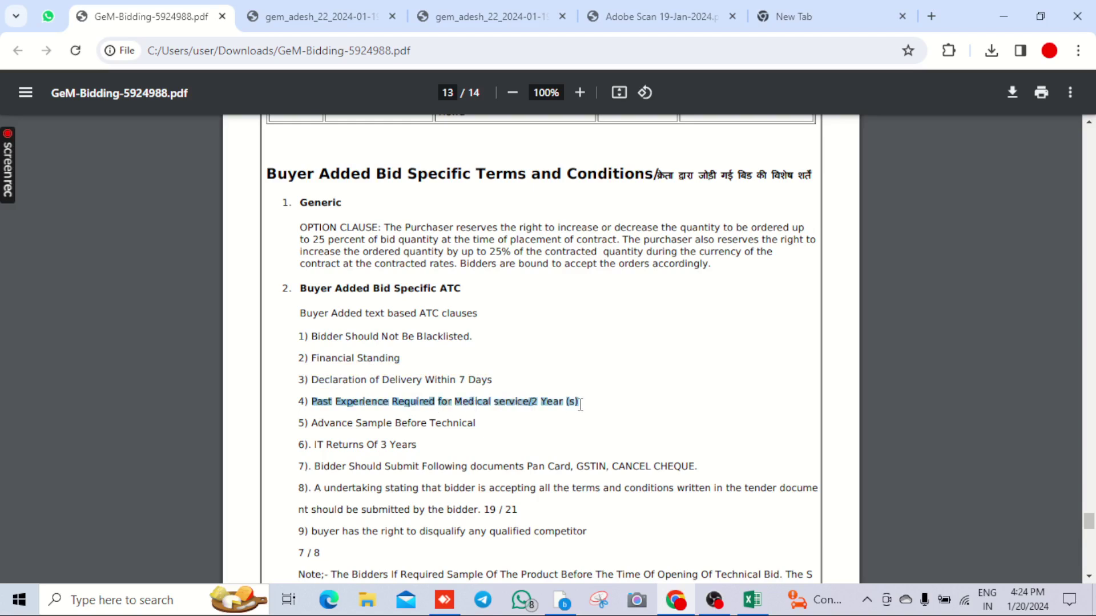
click(481, 410)
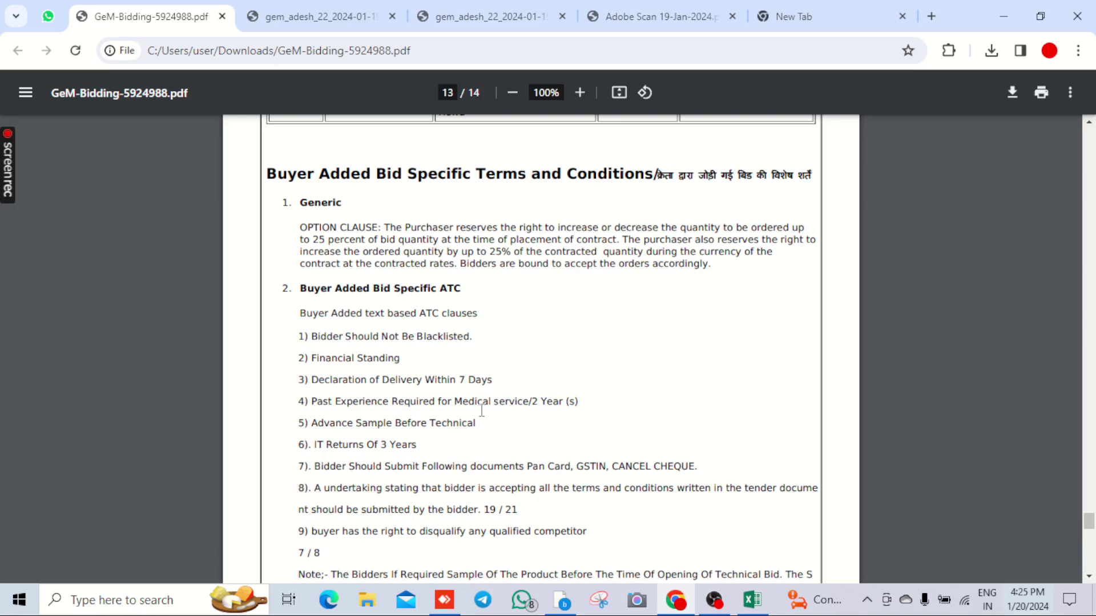
scroll(482, 411, down, 3)
scroll(482, 410, up, 3)
drag(302, 399, 471, 401)
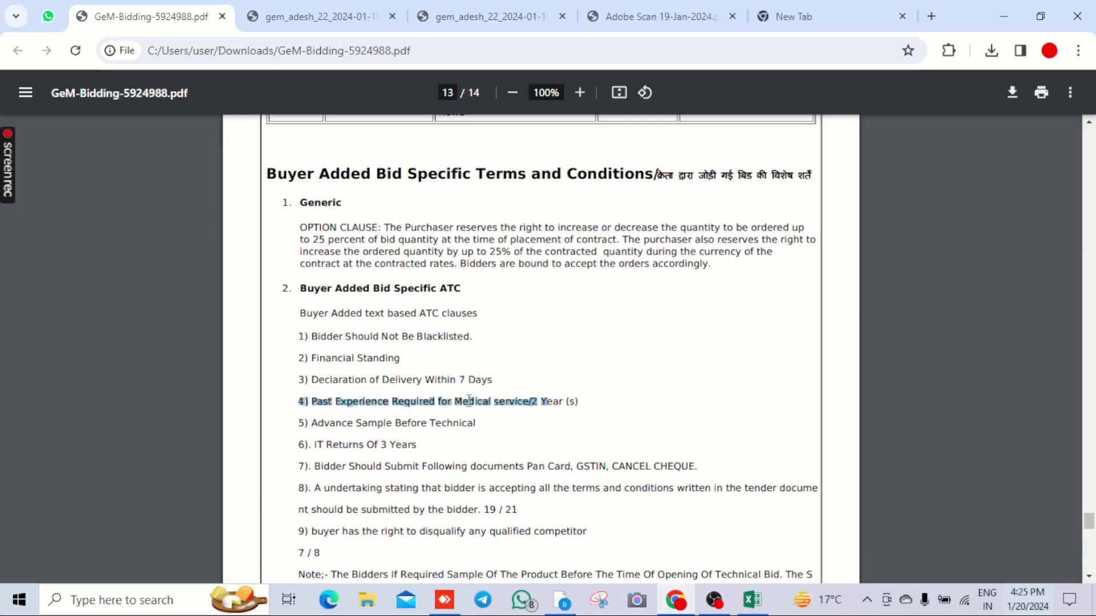
click(472, 402)
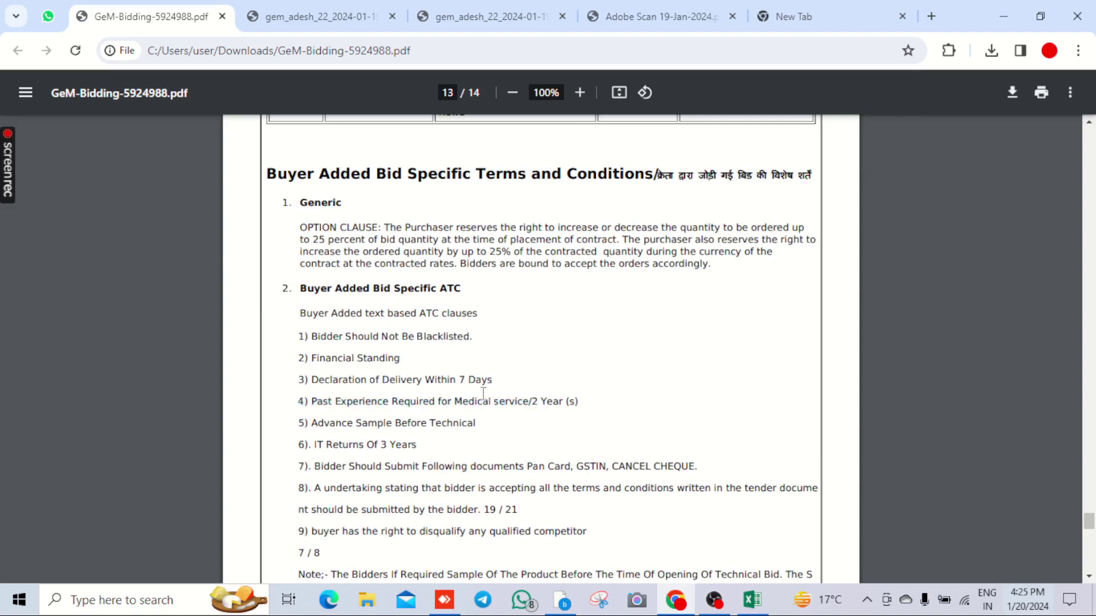
scroll(483, 394, down, 2)
- Re-read clause 4's Past Experience Required condition by highlighting it several times
drag(312, 321, 571, 320)
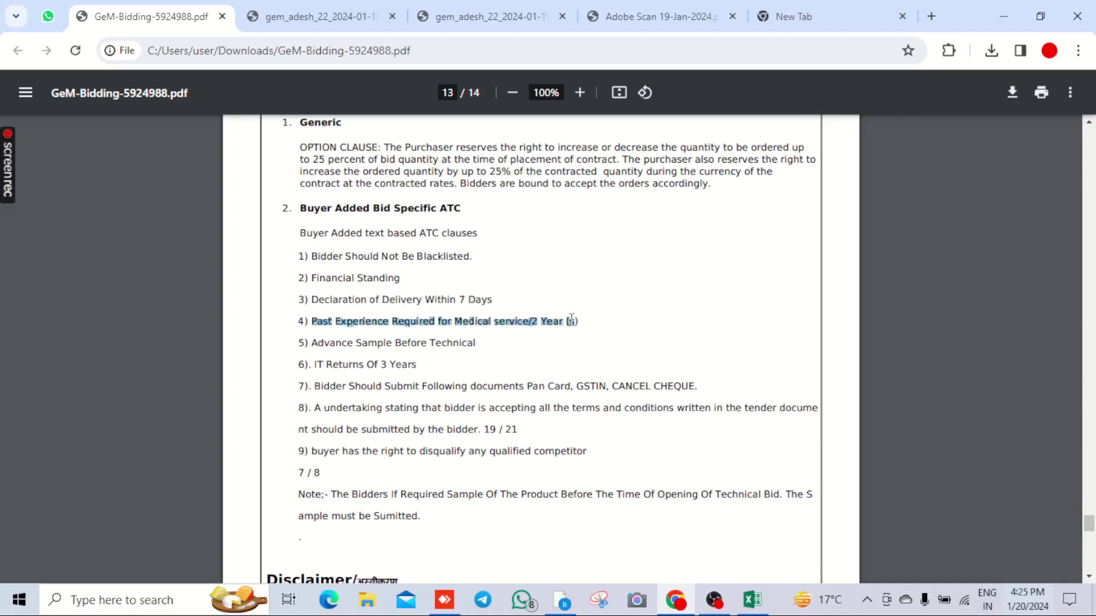
click(555, 331)
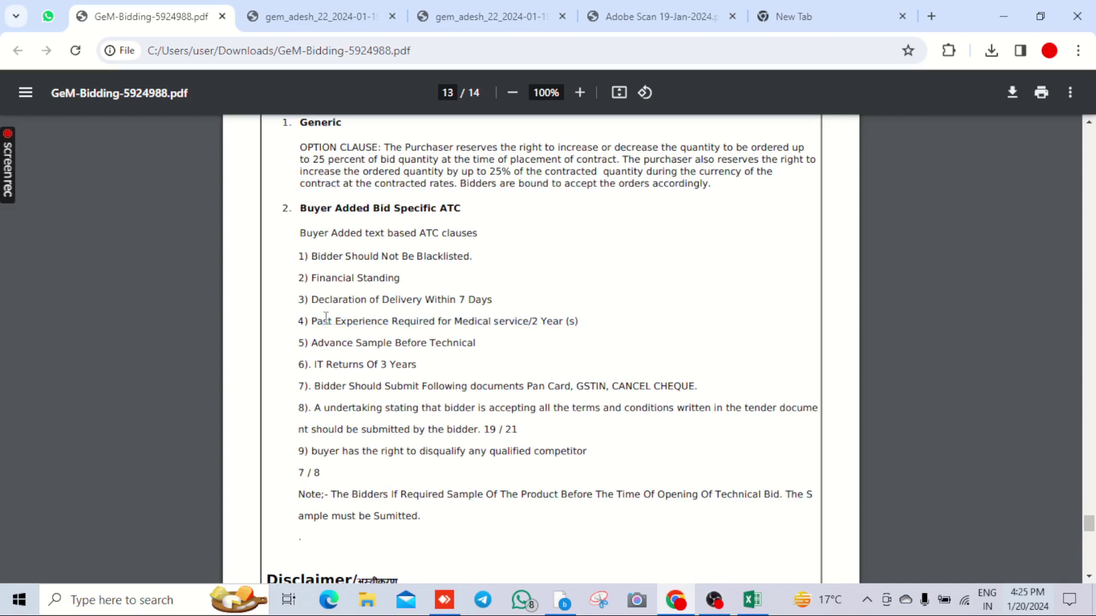
drag(312, 321, 557, 324)
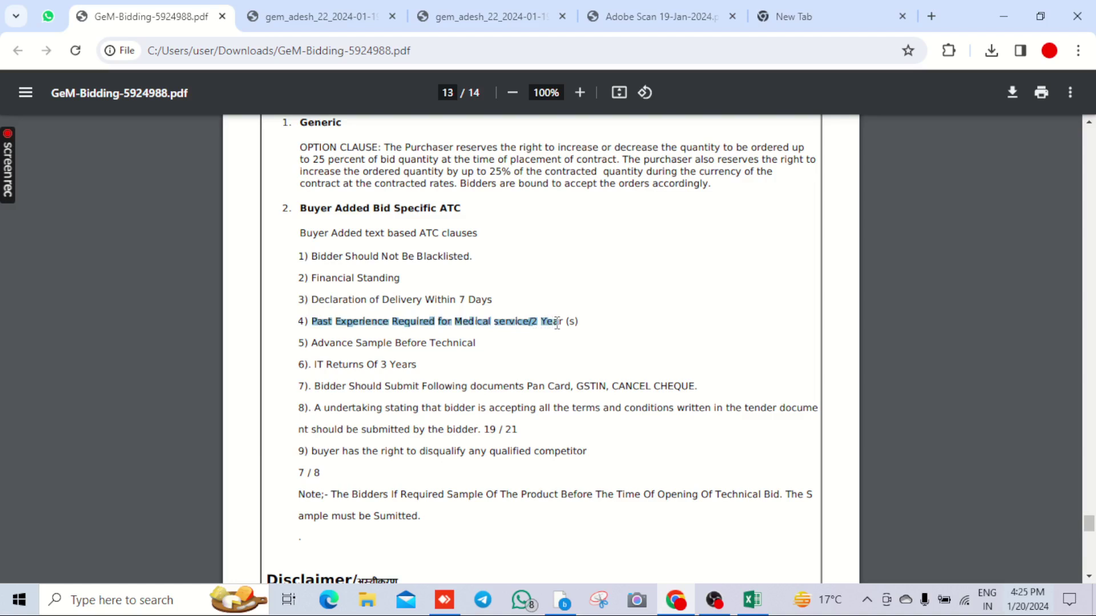
click(554, 323)
drag(311, 322, 580, 316)
click(523, 329)
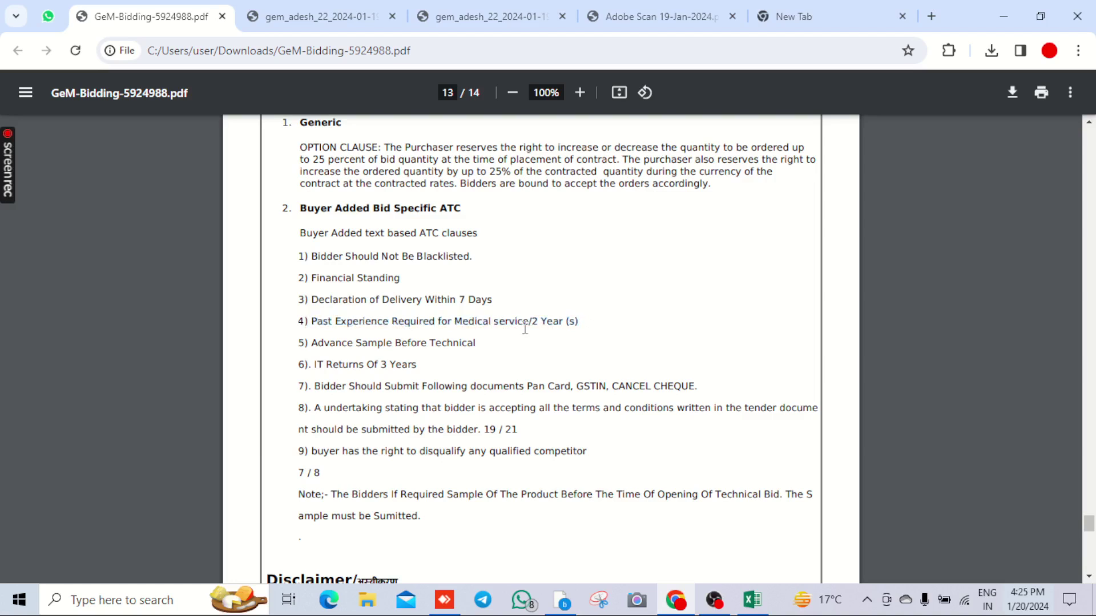
- Move back up to page 2, where EMD and ePBG are shown as not required
scroll(537, 326, down, 1)
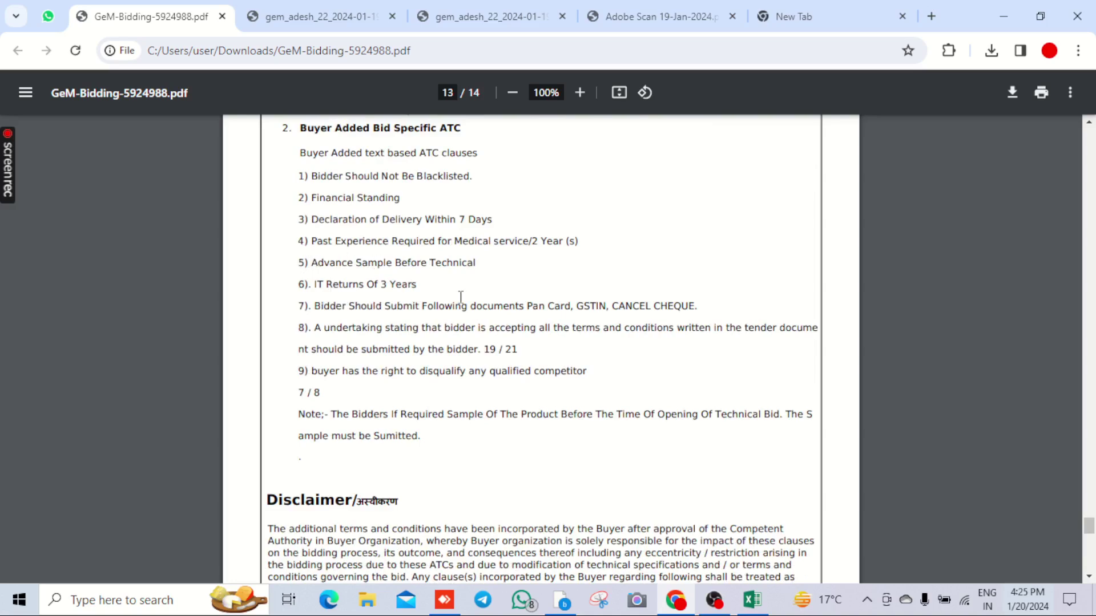
scroll(461, 298, up, 1)
scroll(446, 342, up, 1)
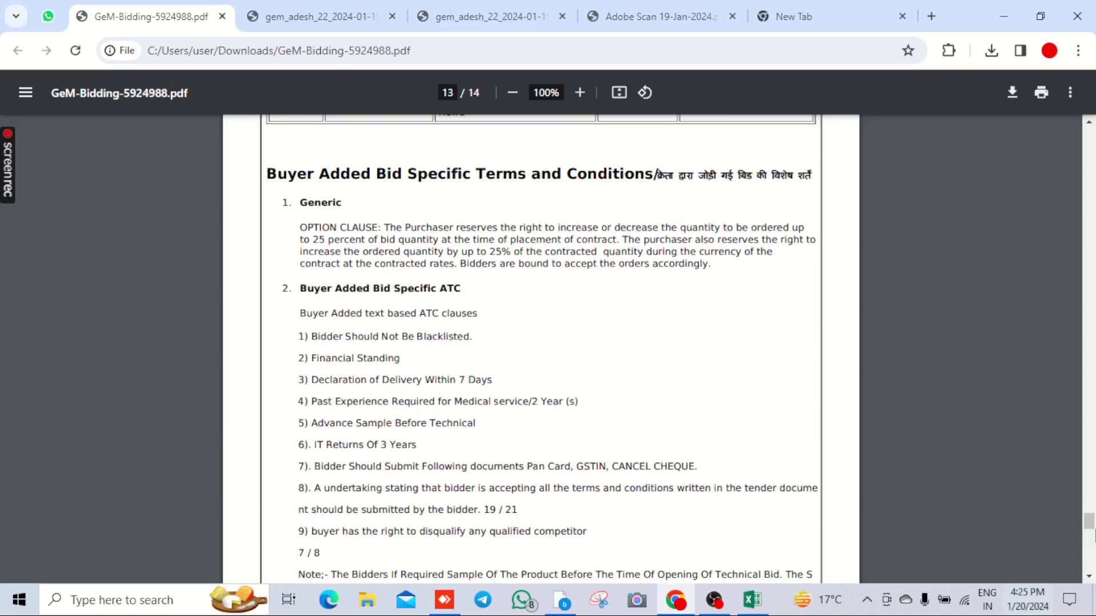
drag(1089, 521, 1088, 166)
- Confirm the MSE Exemption row reads No, then jump down to page 13's ATC clauses
scroll(710, 312, up, 6)
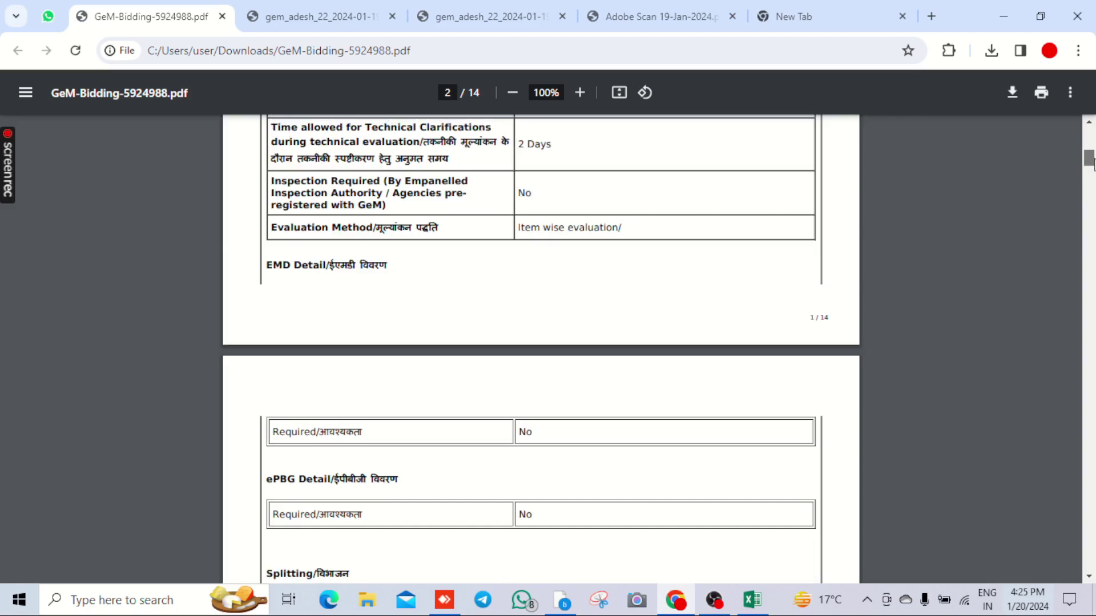
drag(276, 327, 532, 355)
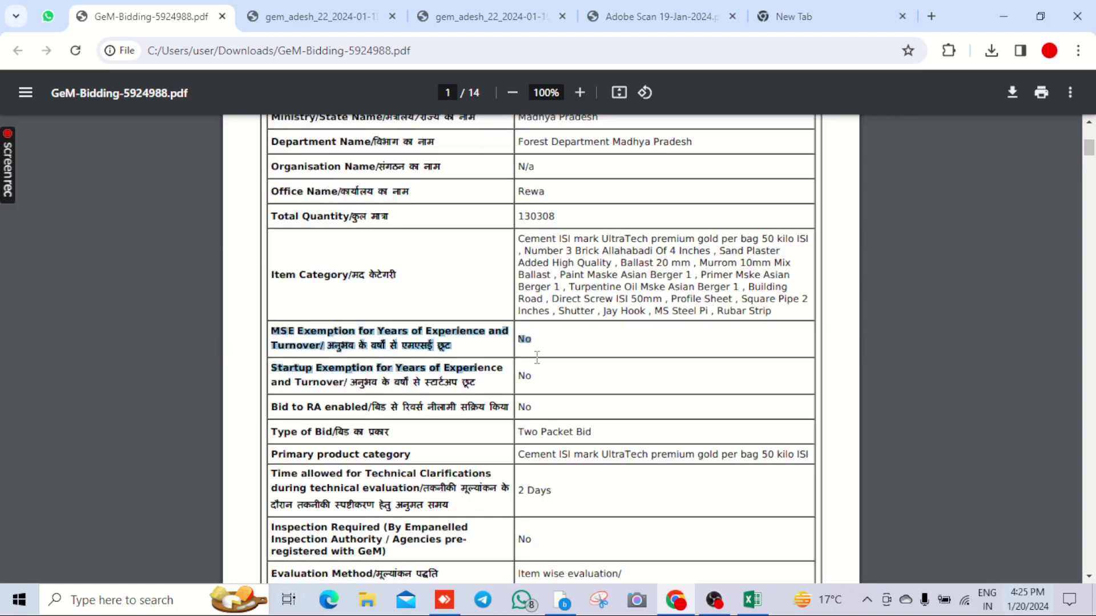
double_click(525, 340)
click(529, 342)
double_click(529, 342)
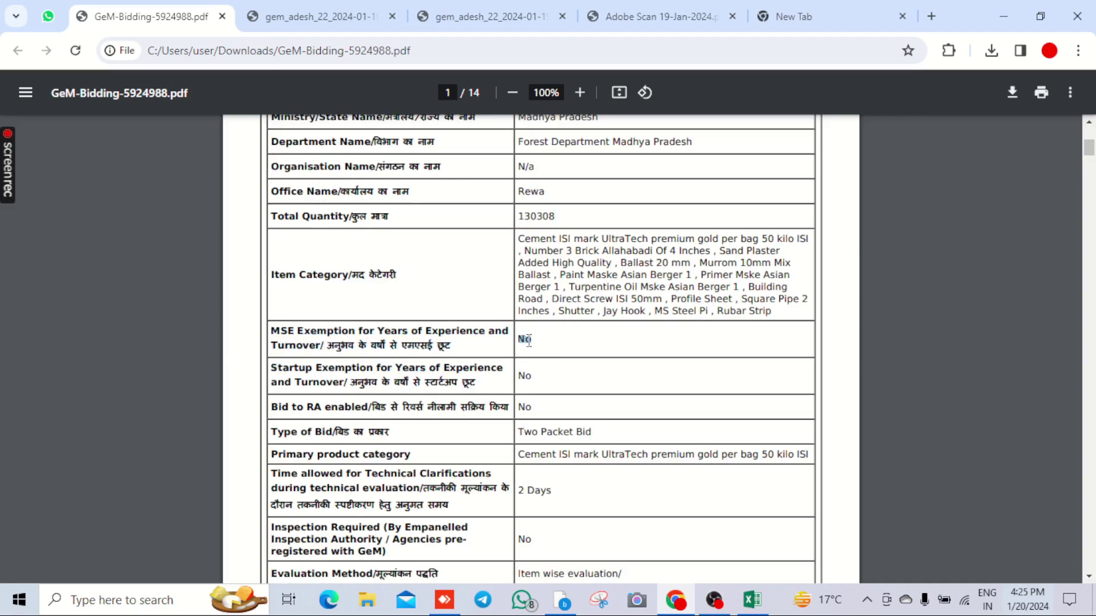
click(553, 358)
drag(1090, 147, 1090, 561)
scroll(550, 411, up, 15)
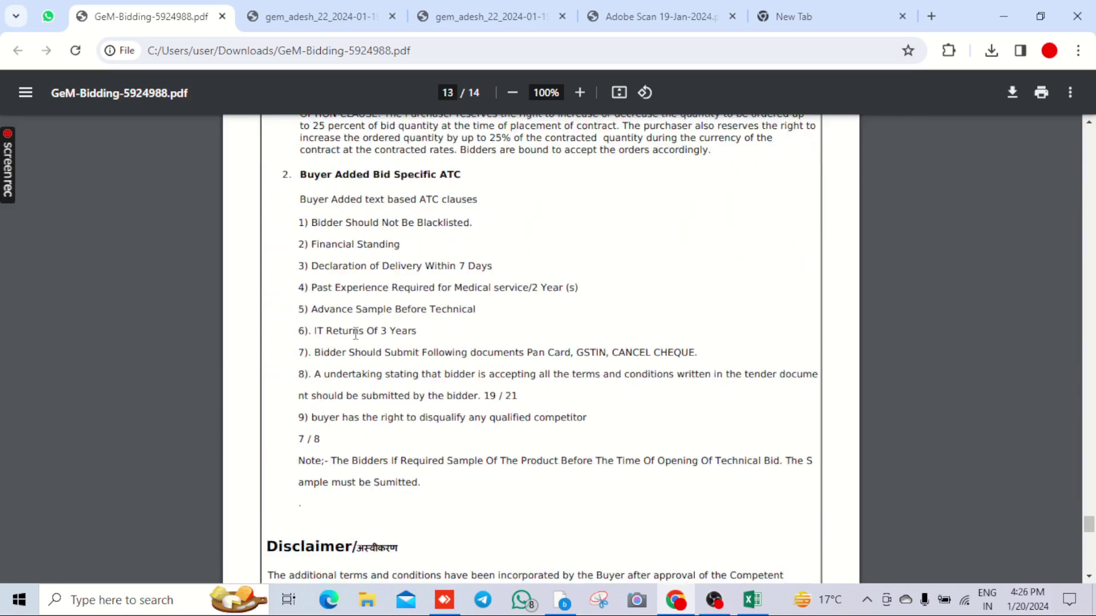
- Read clause 4's 2-year past service experience requirement and the Advance Sample Before Technical clause
drag(311, 288, 590, 287)
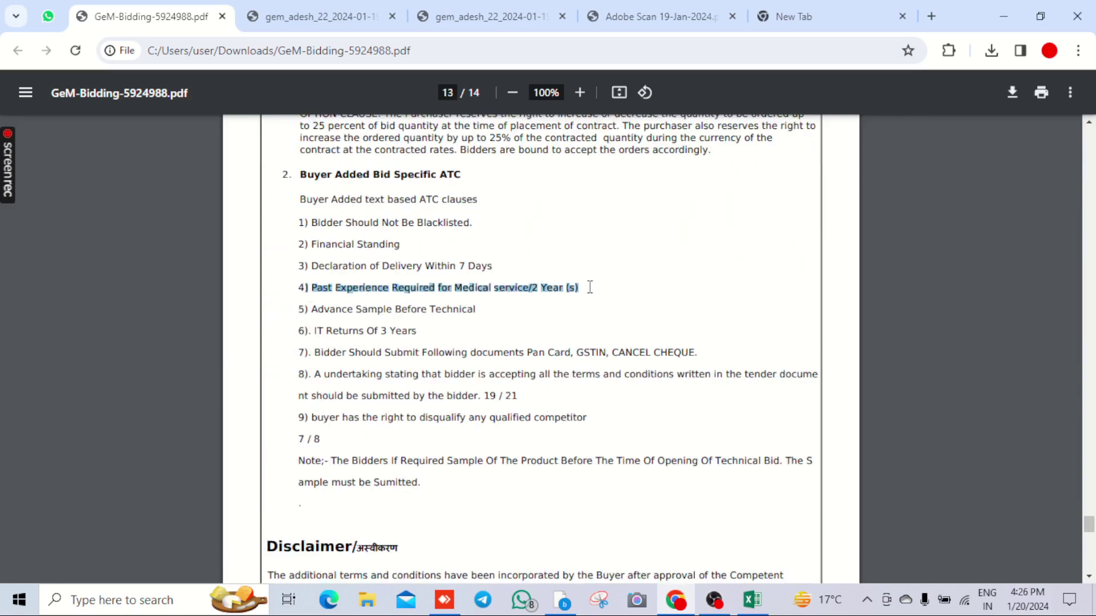
click(512, 292)
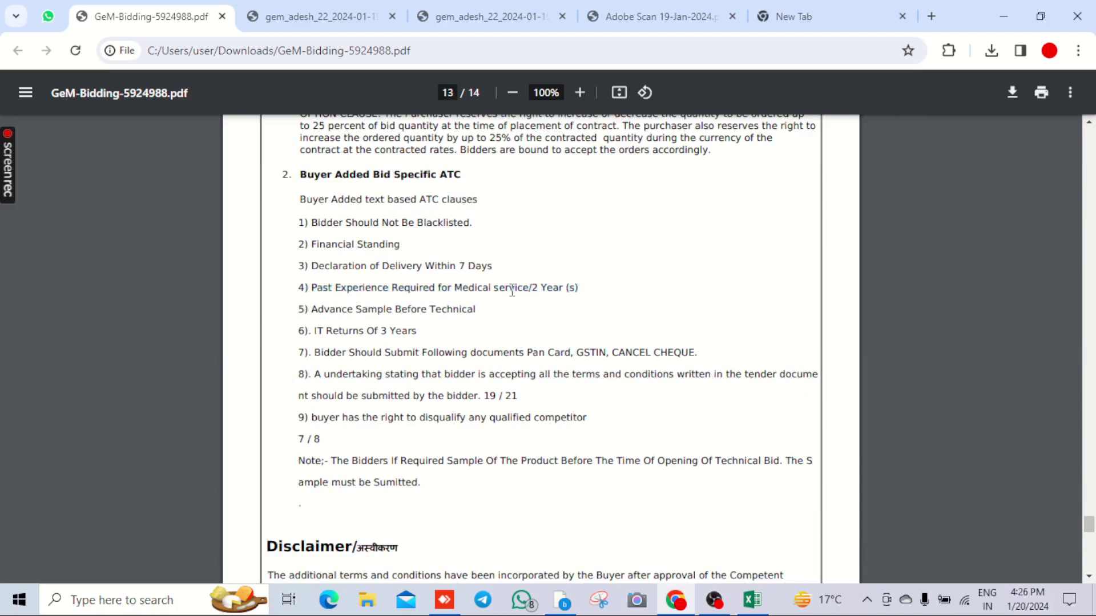
double_click(512, 292)
click(512, 292)
drag(292, 284, 617, 283)
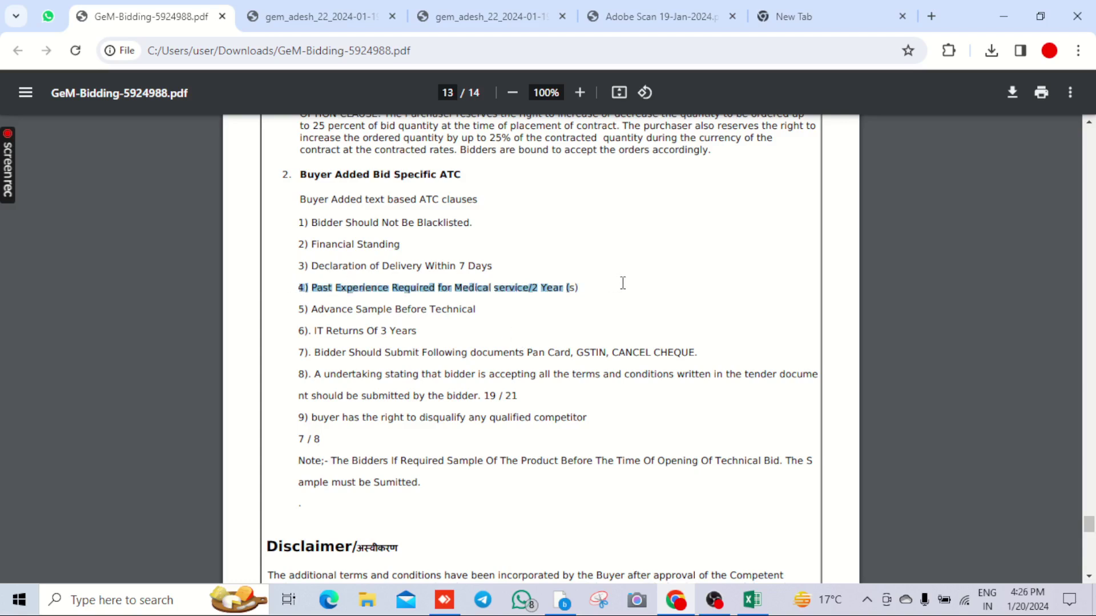
click(546, 283)
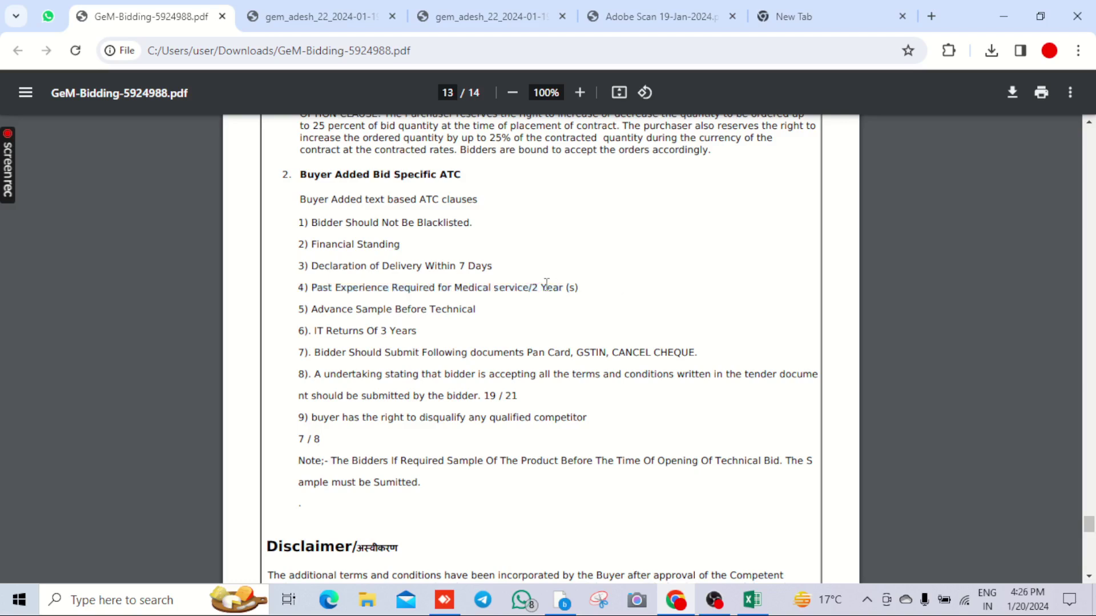
drag(311, 310, 474, 314)
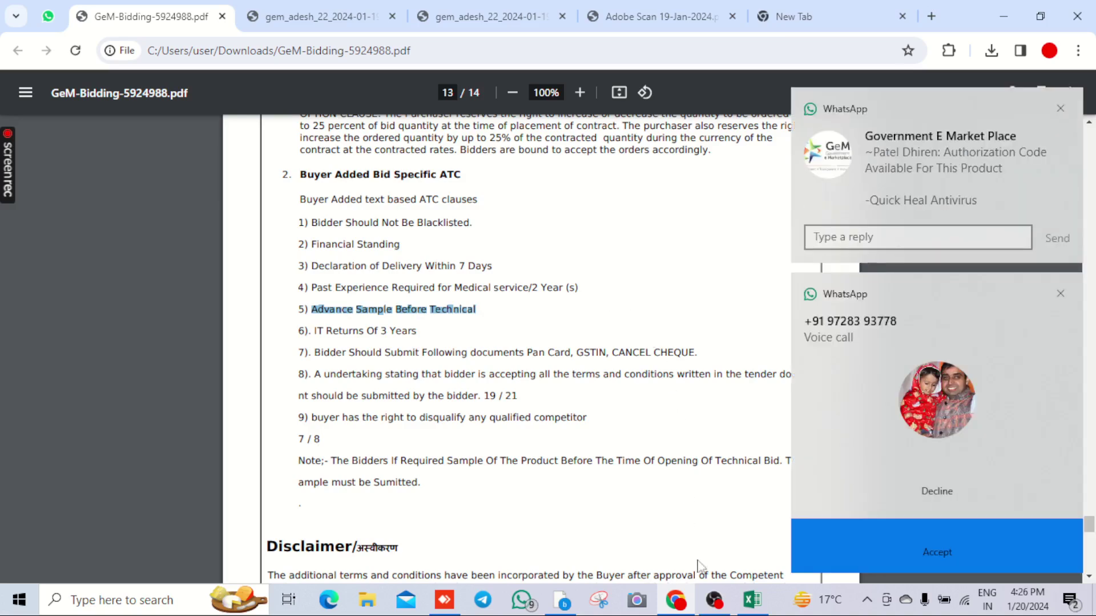
click(715, 606)
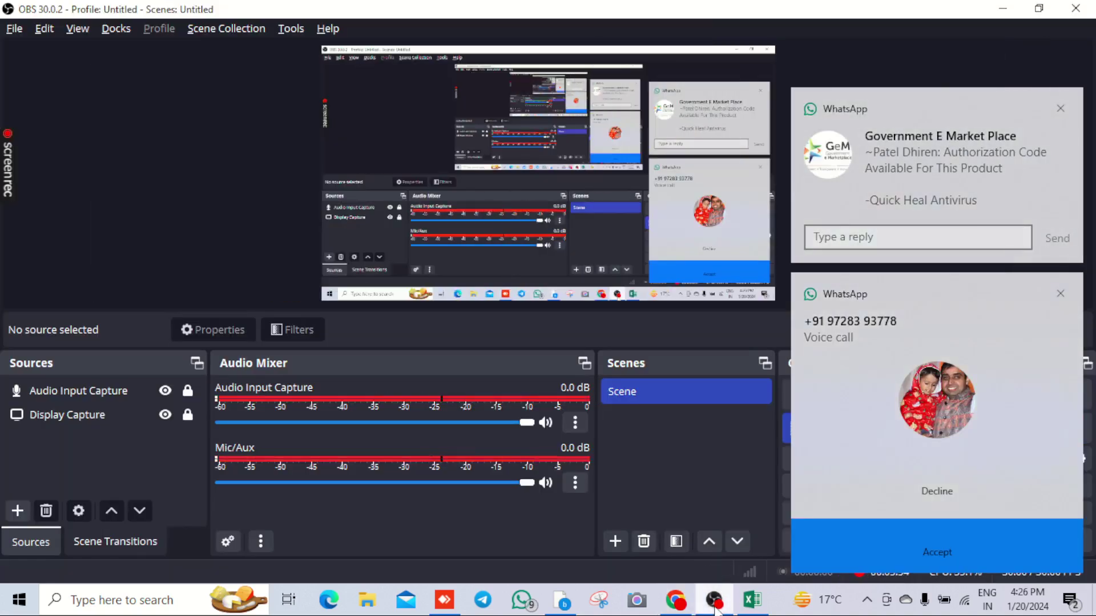
key(alt+Tab)
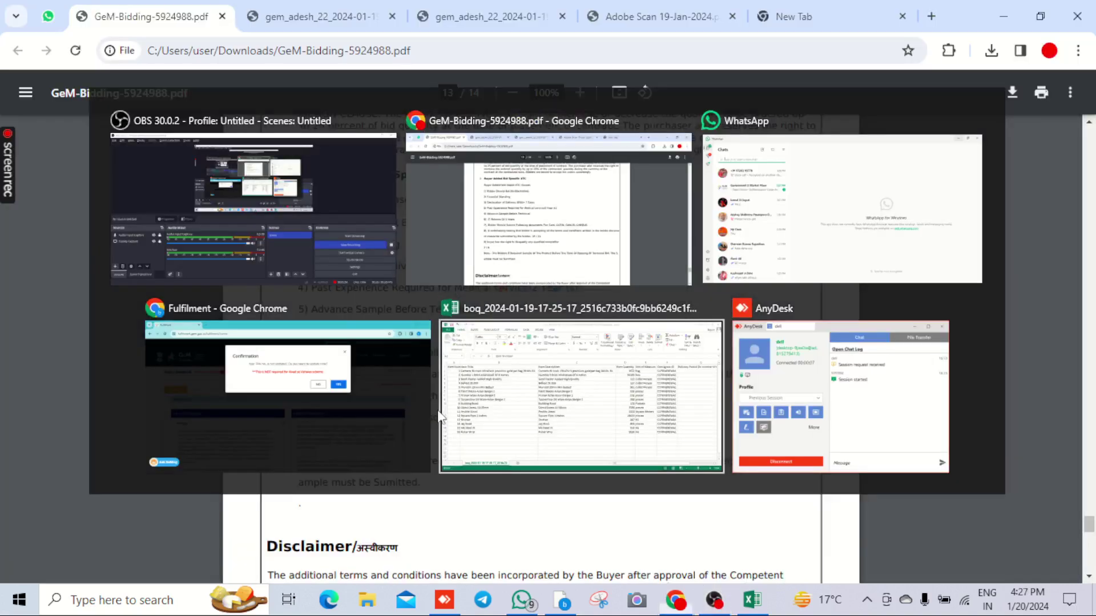
- Read ATC items 6–9: IT Returns of 3 years, required documents, undertaking and competitor disqualification
drag(314, 331, 421, 333)
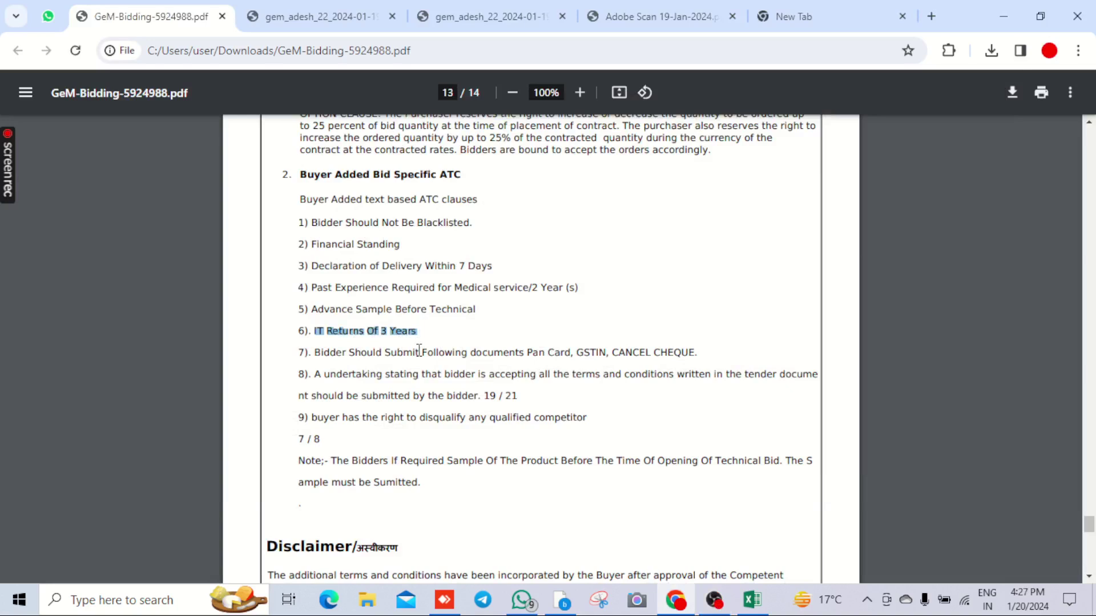
click(417, 350)
drag(314, 352, 547, 355)
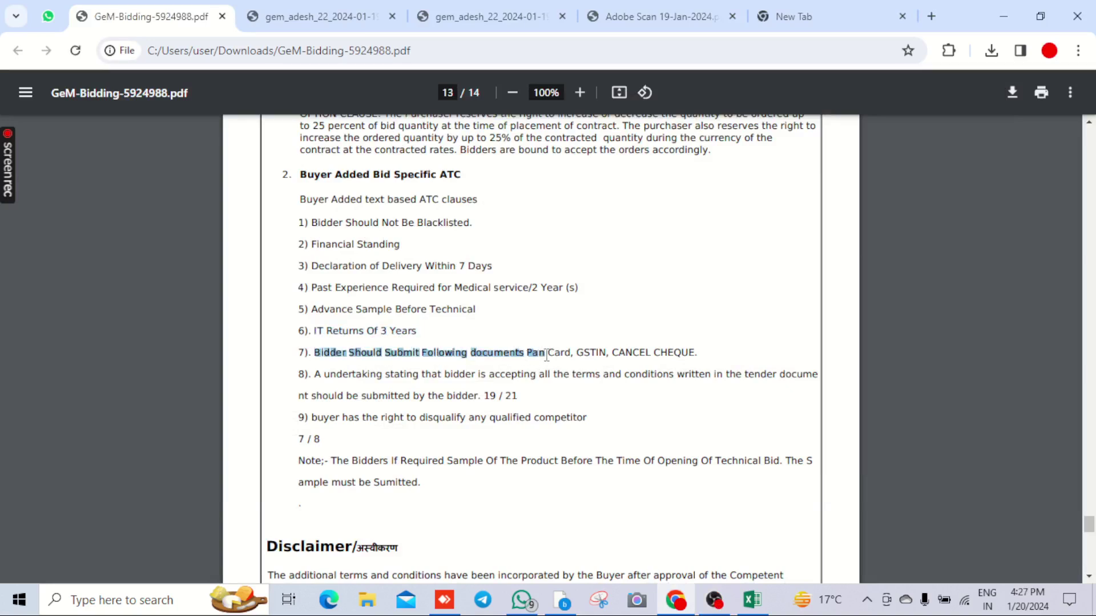
click(635, 352)
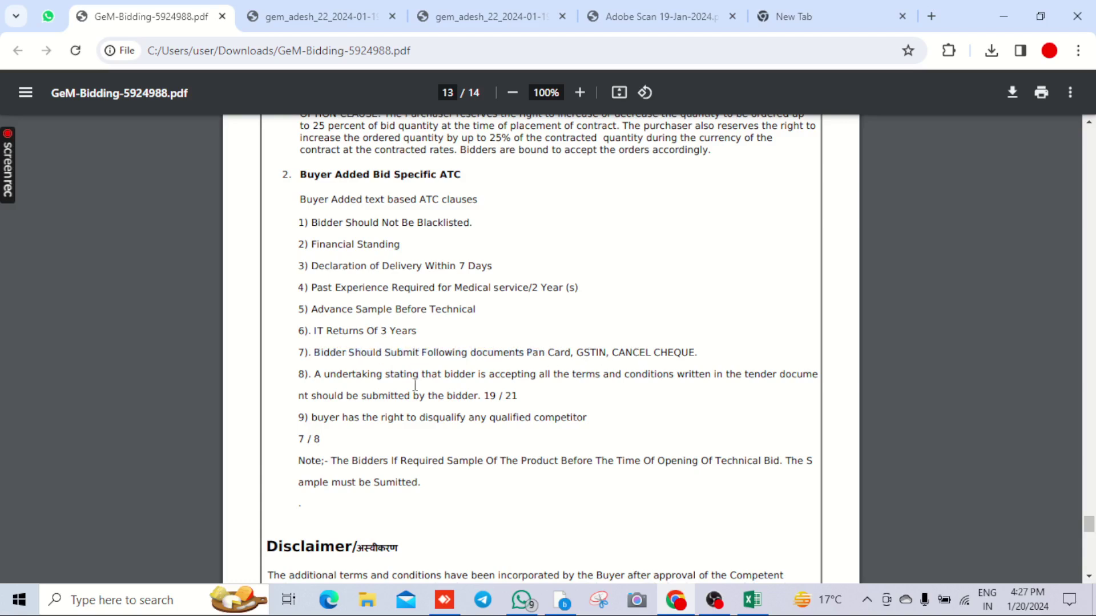
drag(328, 372, 506, 395)
click(473, 431)
drag(312, 420, 609, 410)
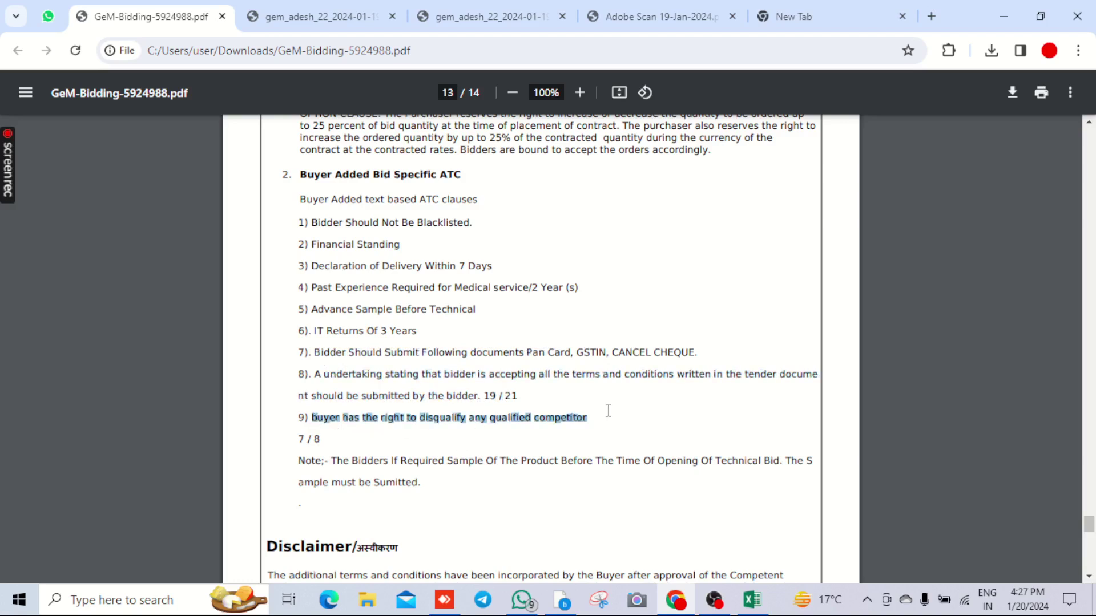
click(482, 451)
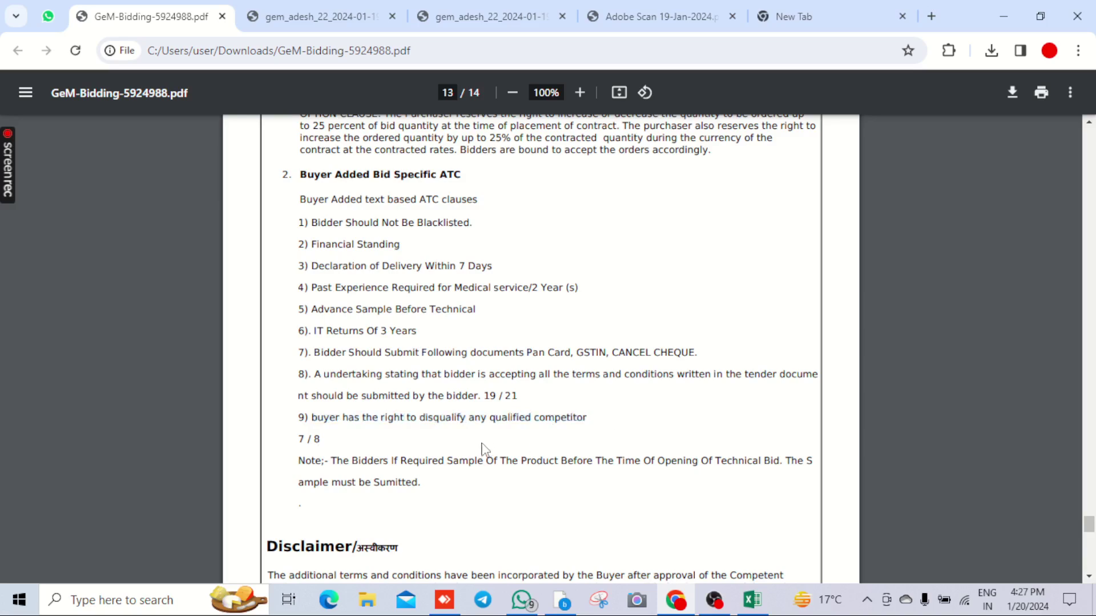
- Check the product sample note and Advance Sample clause, then scroll up to page 11's consignee table
scroll(482, 446, down, 3)
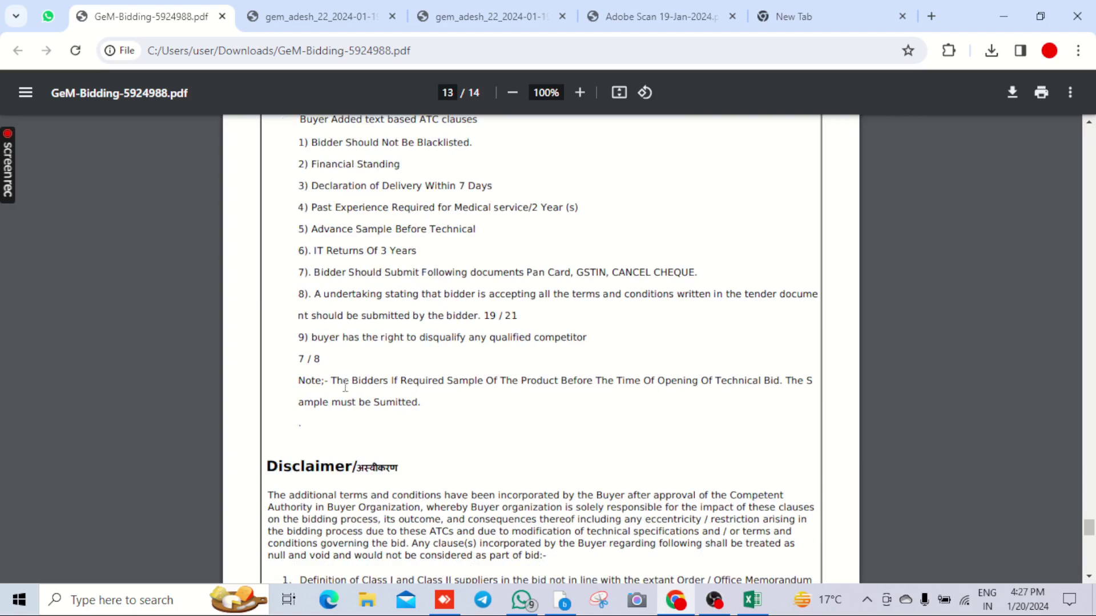
drag(331, 381, 412, 392)
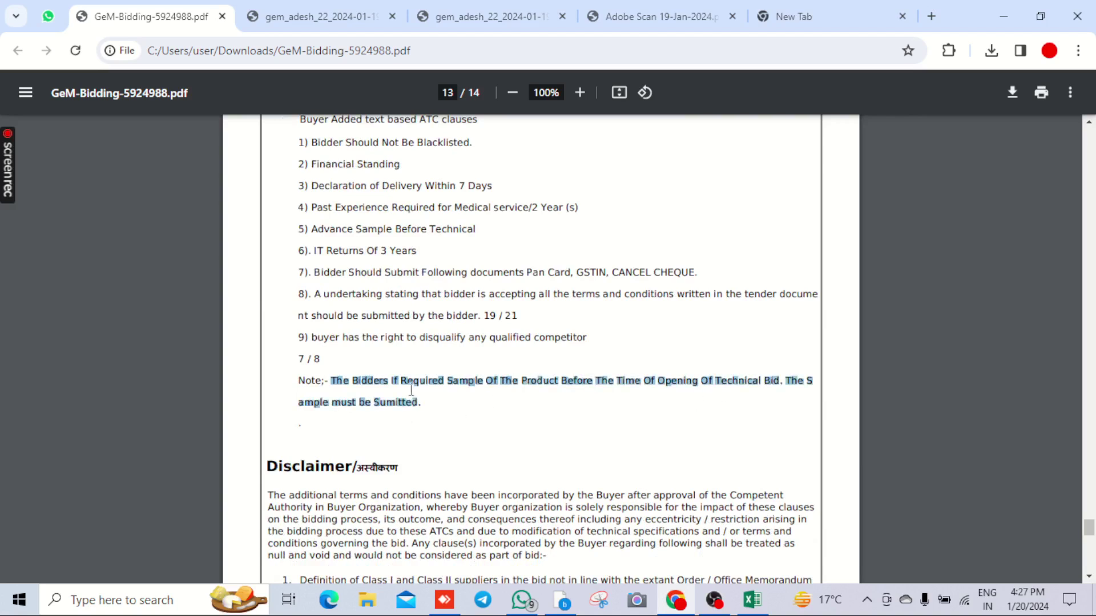
click(408, 386)
drag(312, 229, 478, 235)
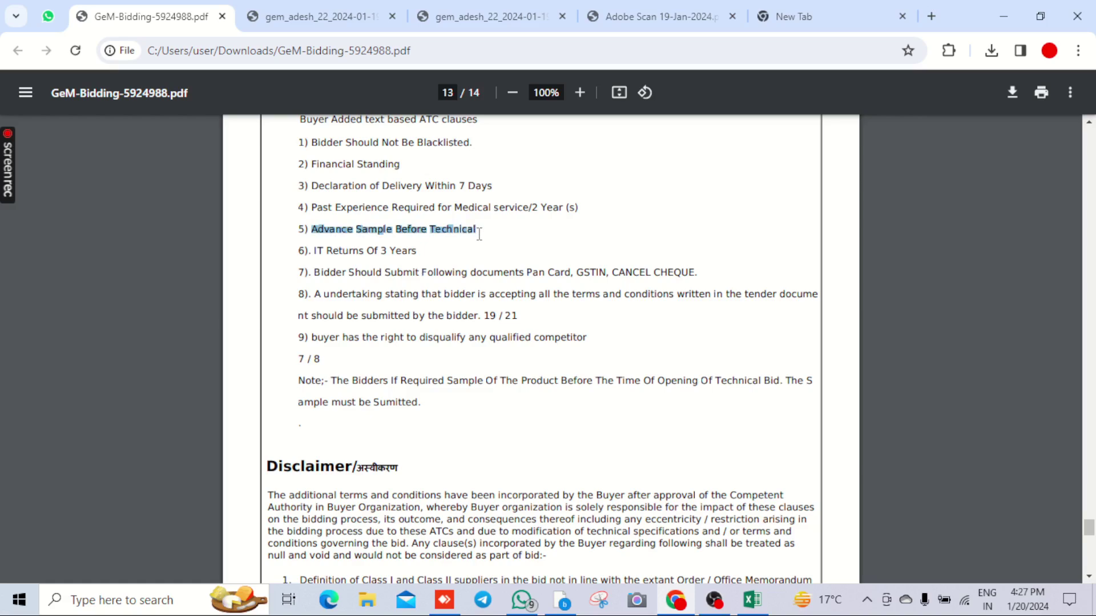
click(486, 278)
scroll(486, 278, up, 2)
scroll(486, 277, up, 15)
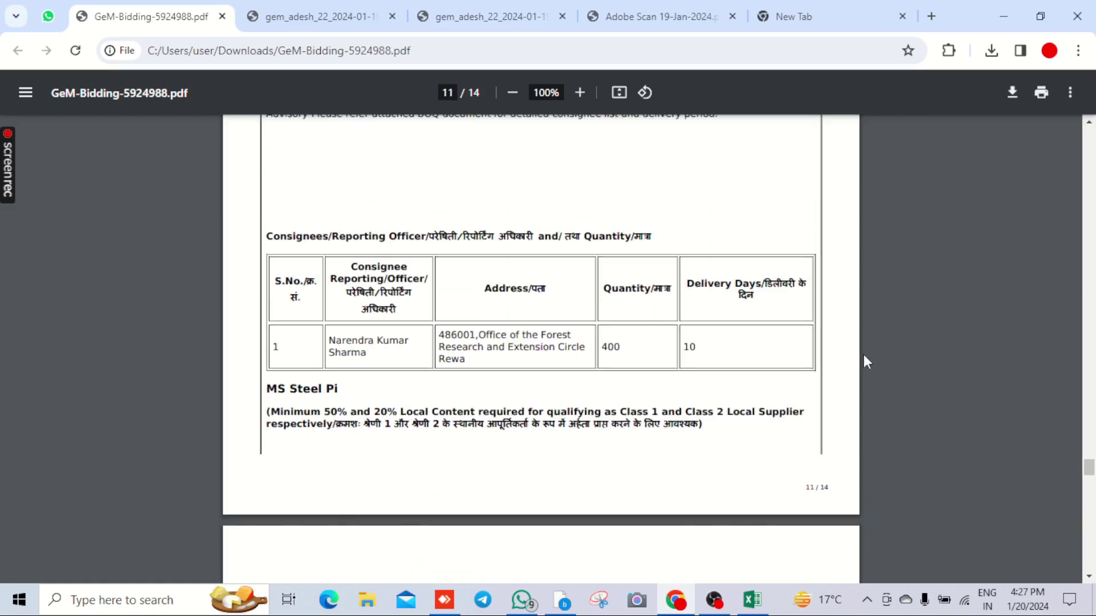
scroll(866, 362, up, 4)
- In the scanned order, highlight the cement, brick, sand plaster (133) and rows 5–10 quantities
click(320, 16)
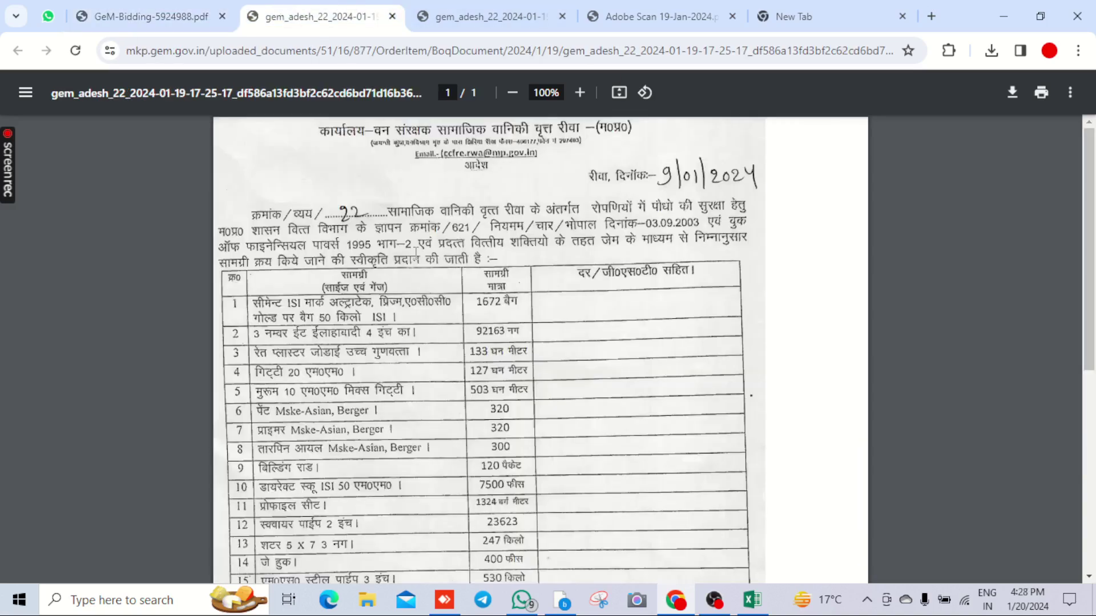
scroll(408, 260, down, 1)
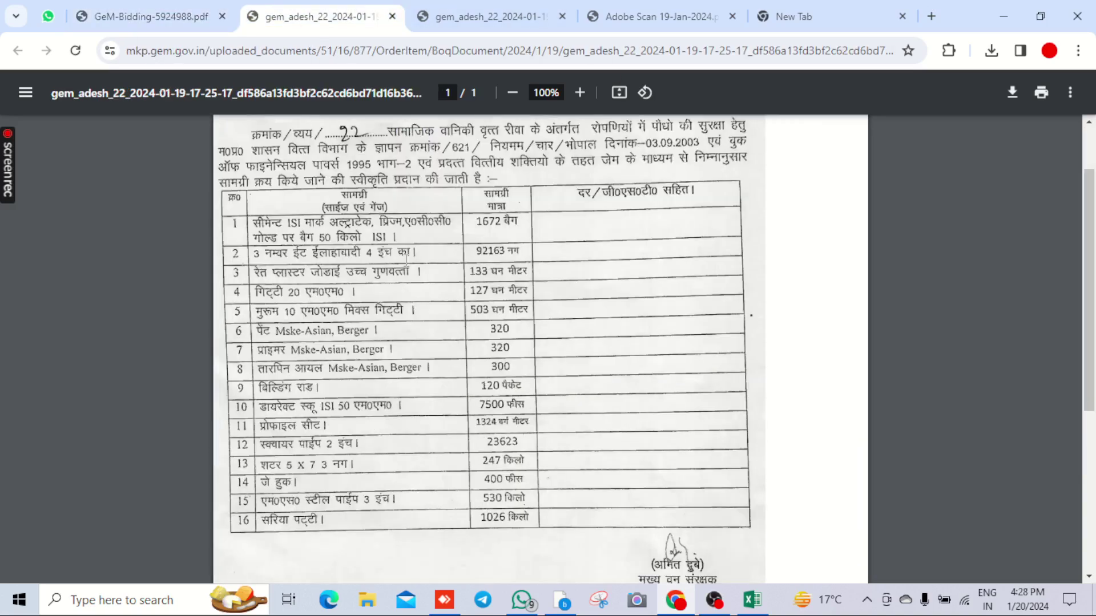
drag(253, 223, 432, 230)
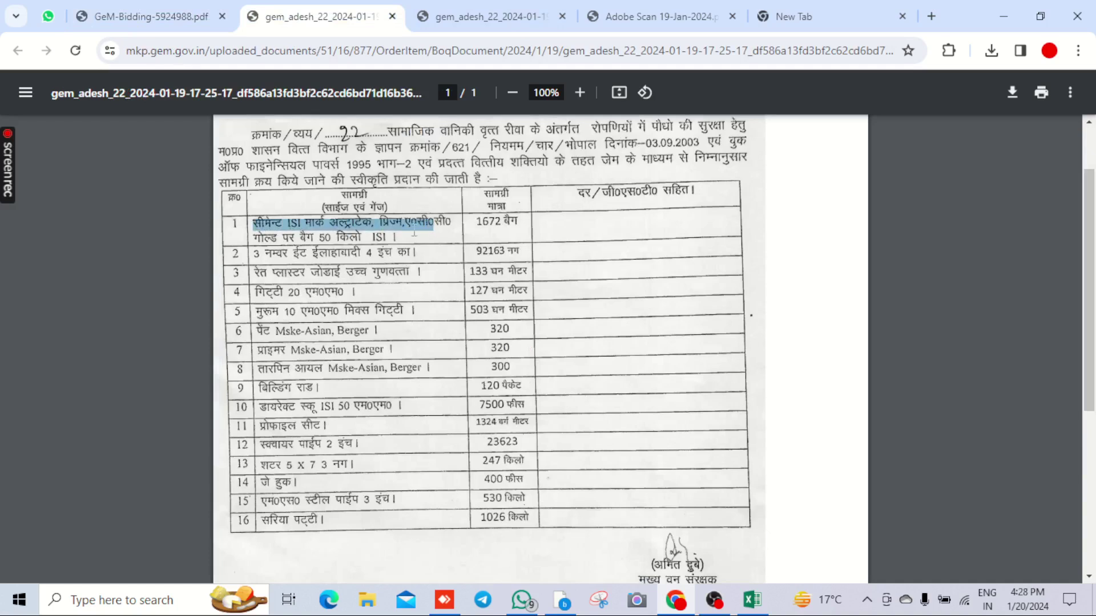
drag(283, 258, 419, 257)
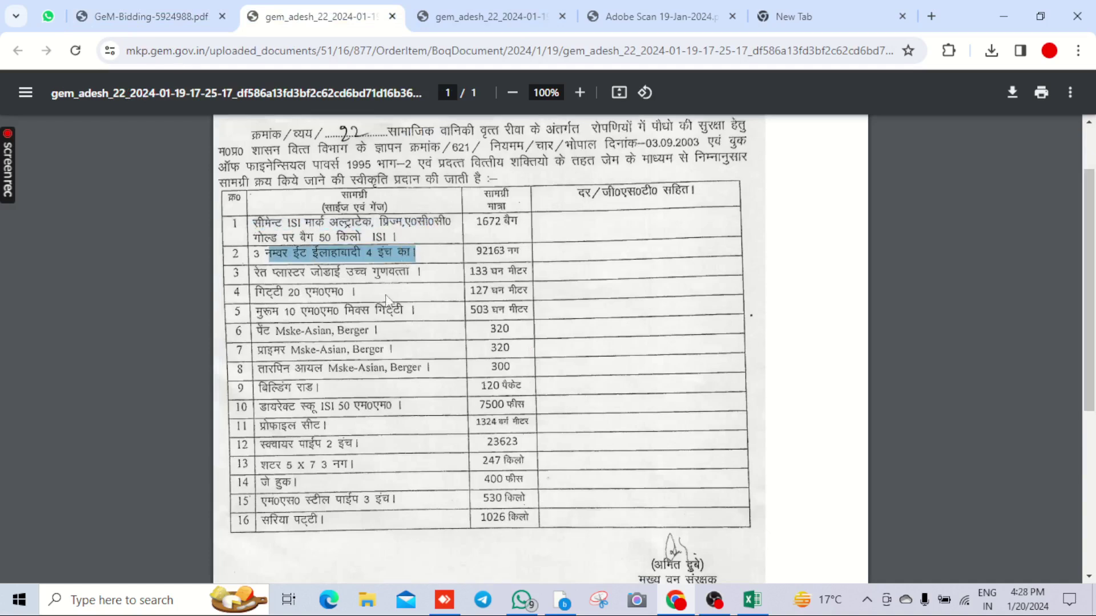
click(349, 277)
drag(269, 257, 382, 253)
drag(262, 278, 334, 291)
drag(271, 299, 327, 300)
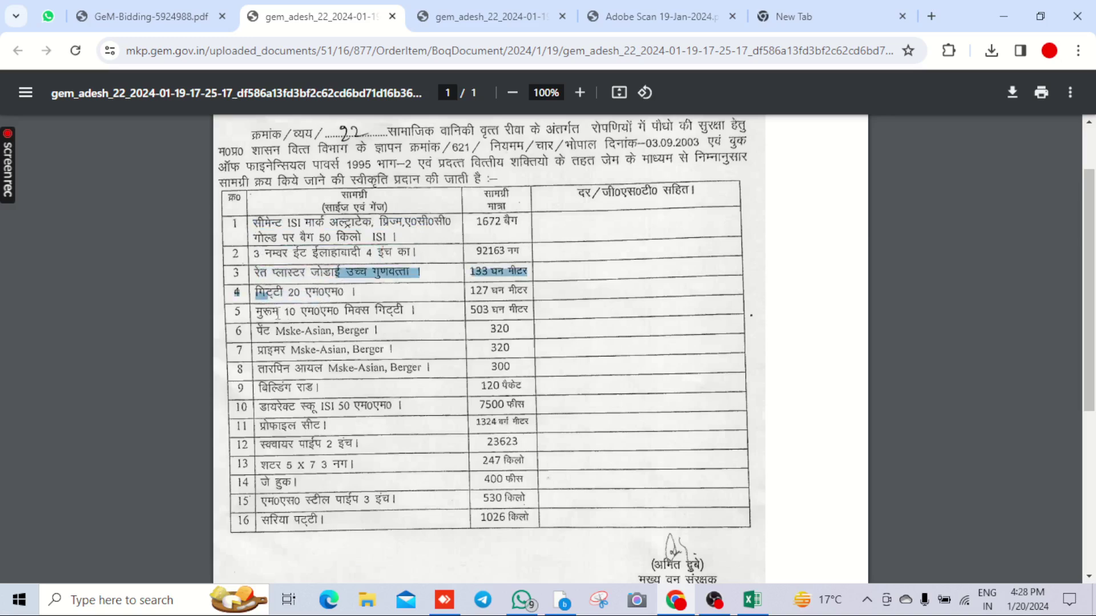
drag(264, 311, 414, 478)
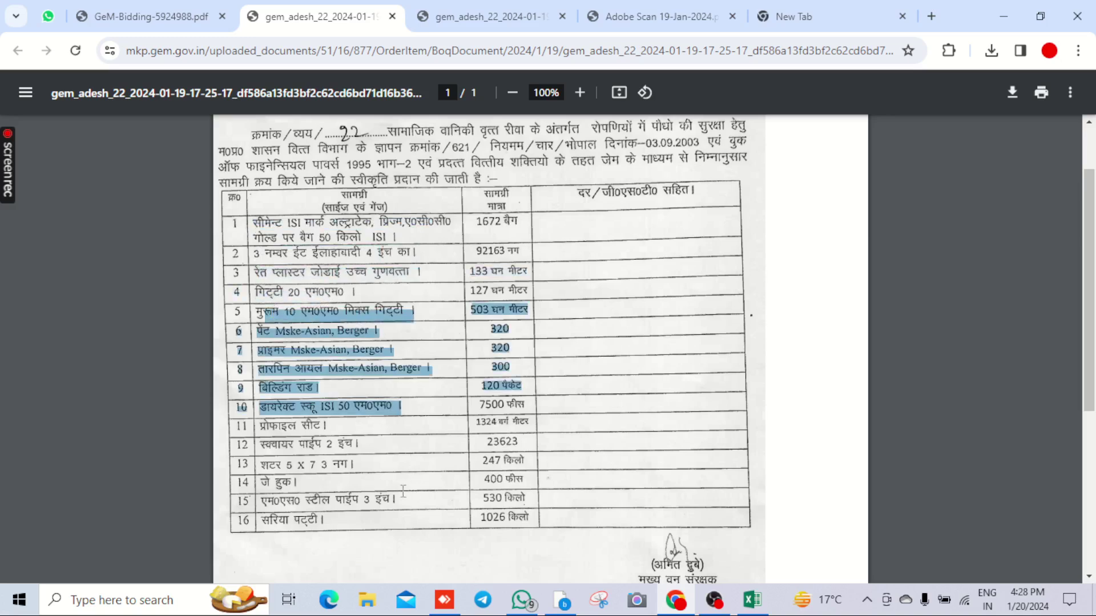
click(361, 460)
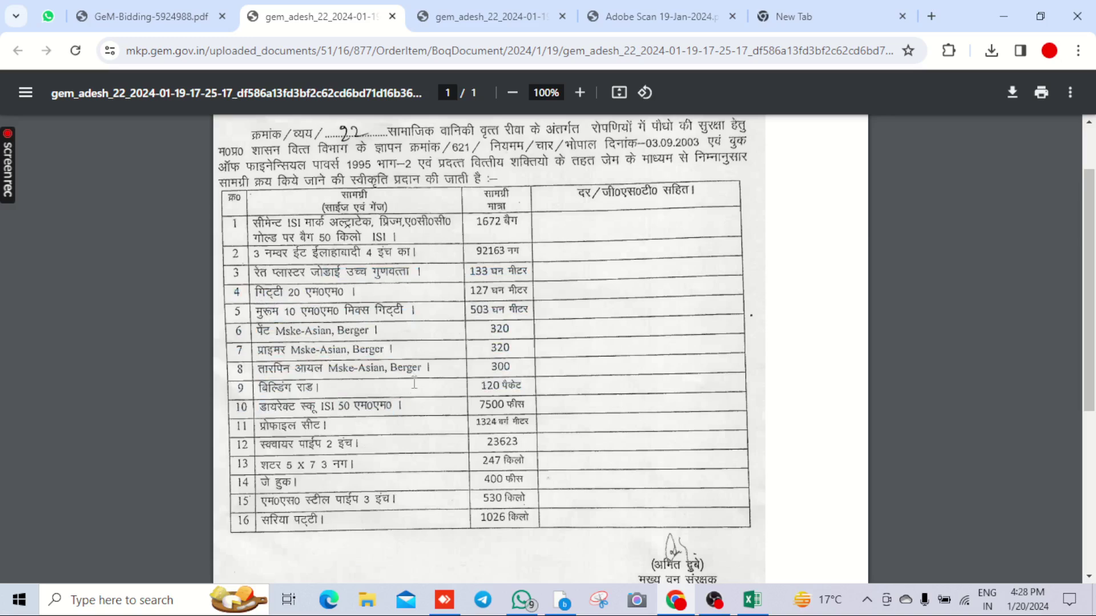
- Recheck the table's first rows, confirming the 1672 bags of cement
scroll(437, 327, up, 2)
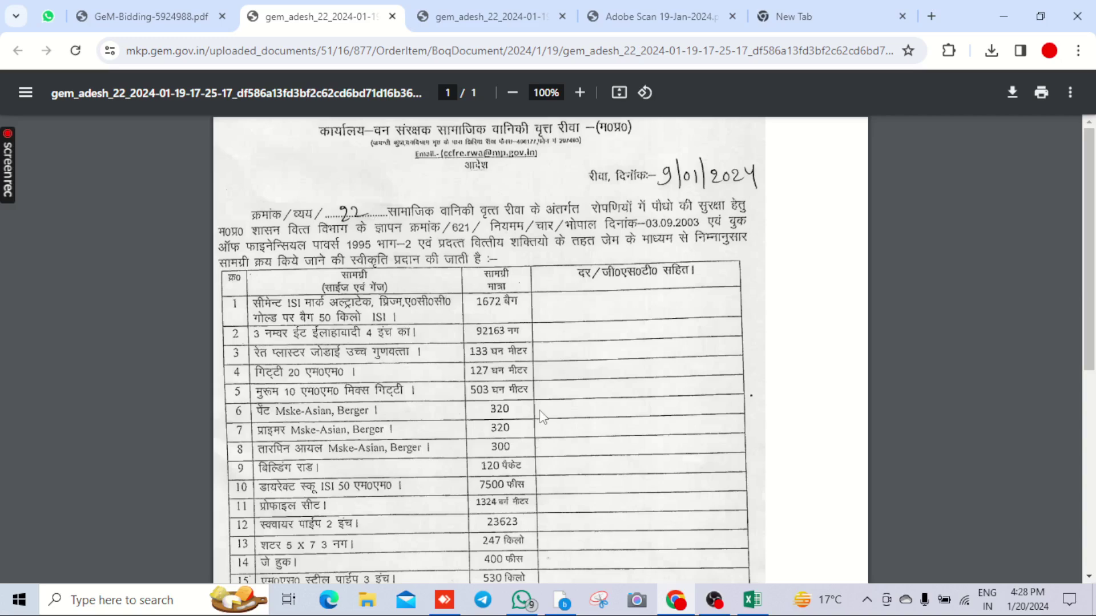
scroll(539, 416, down, 7)
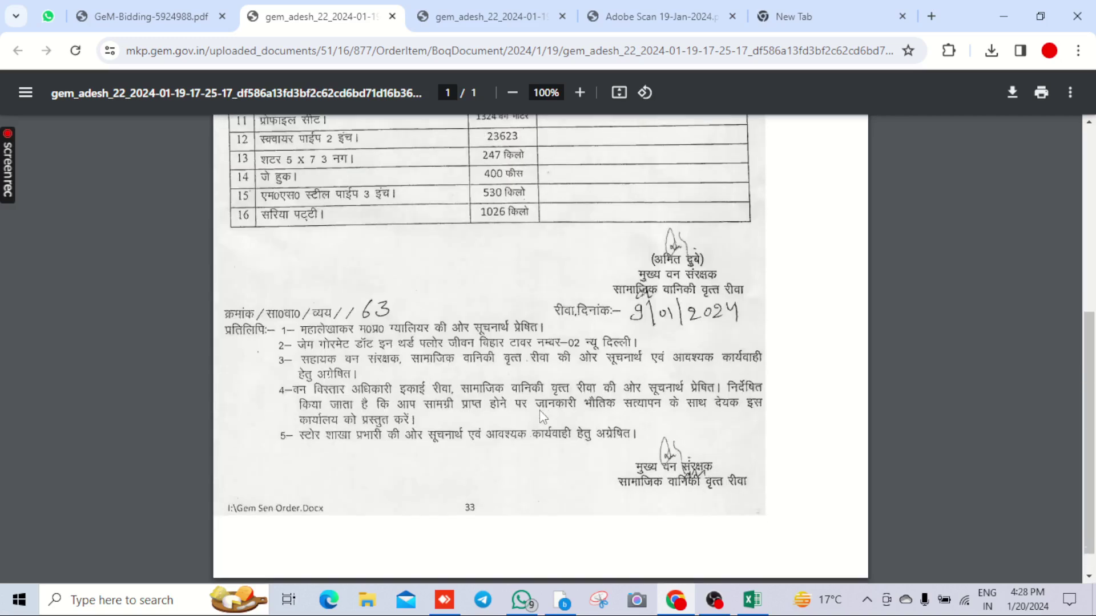
scroll(539, 410, up, 8)
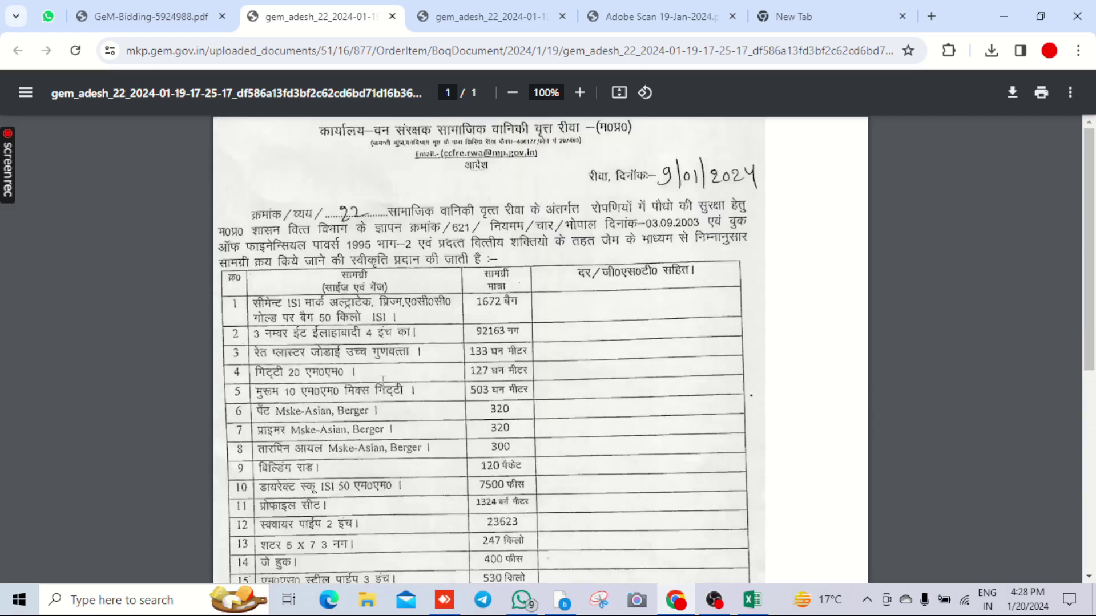
drag(284, 308, 414, 396)
click(487, 484)
drag(266, 302, 485, 335)
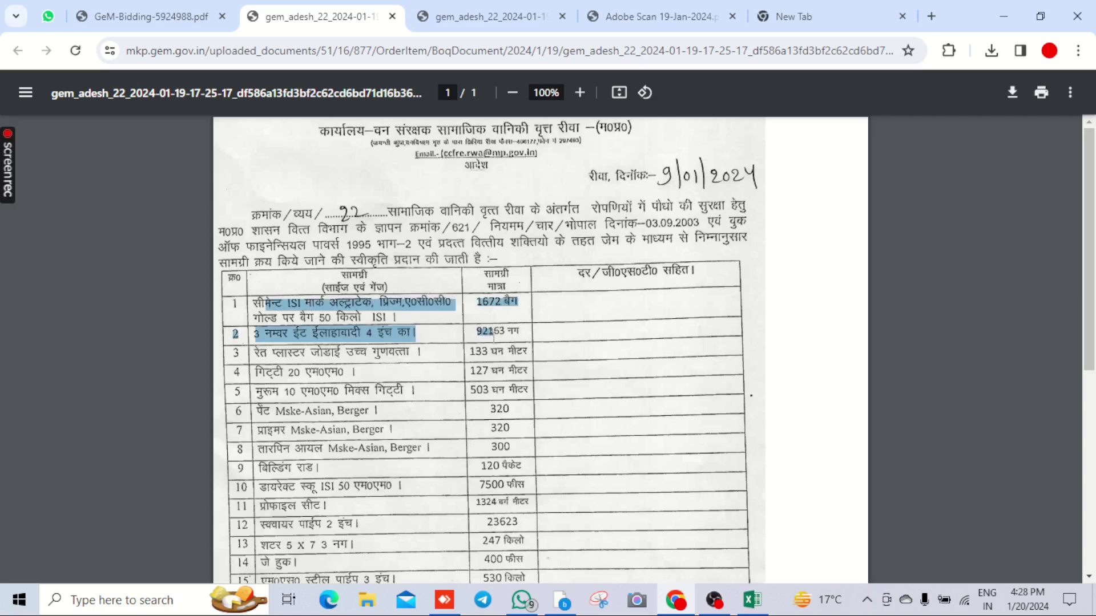
click(492, 336)
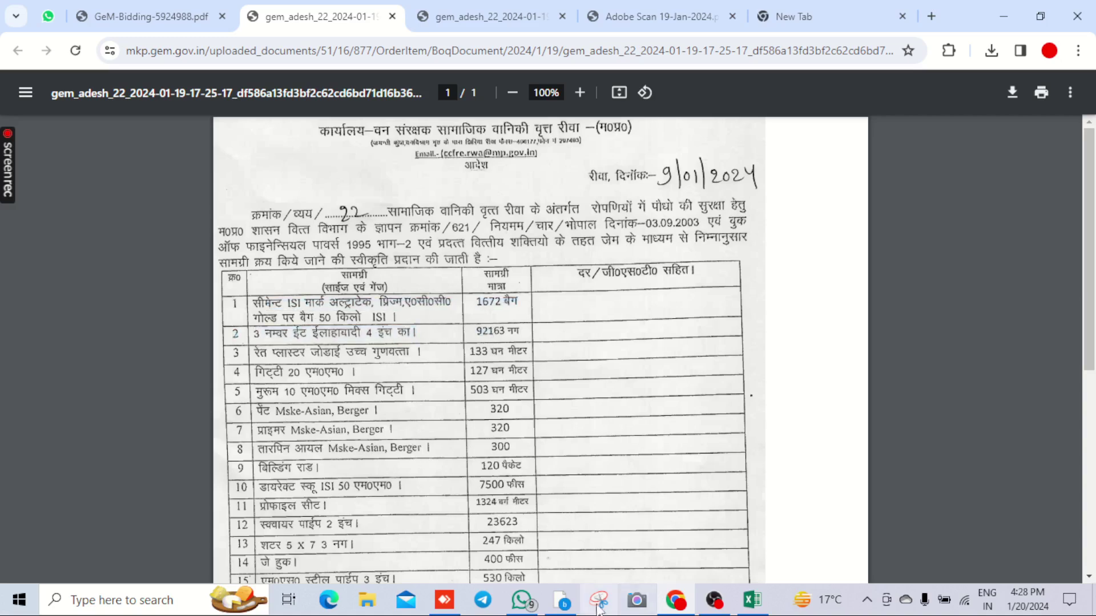
- Dismiss the TAN and bank notices, open the GeM bid list and choose Exact Bid Search
click(563, 601)
click(766, 120)
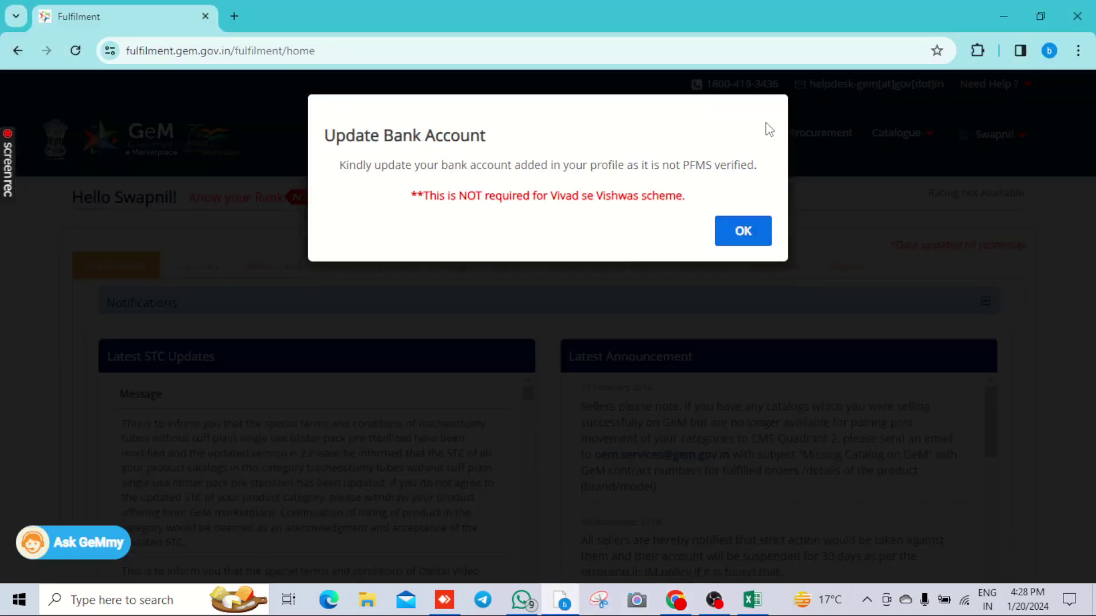
click(742, 238)
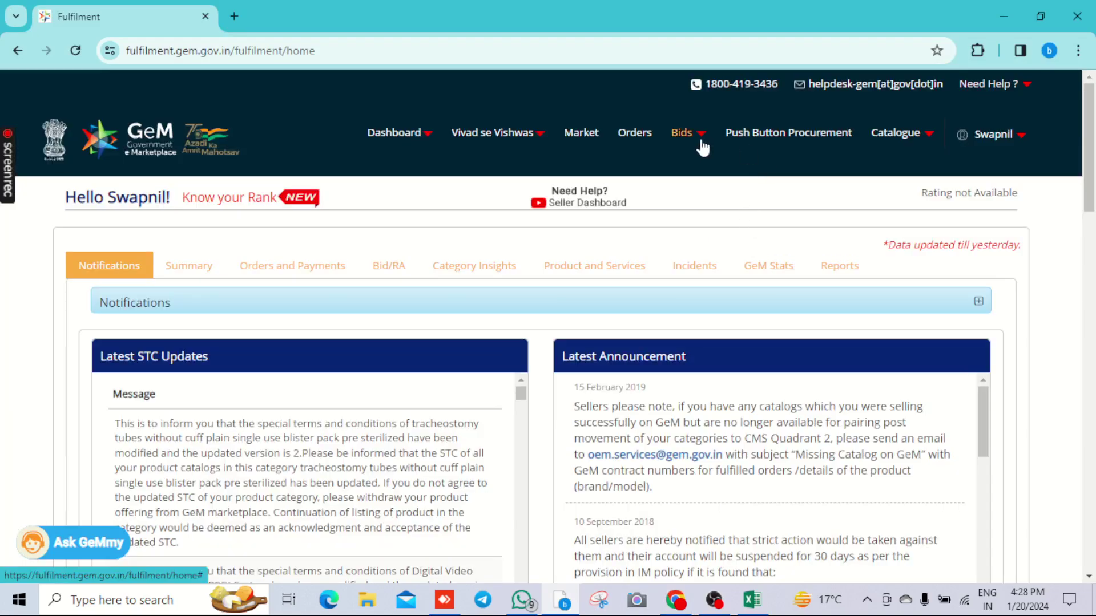
click(654, 171)
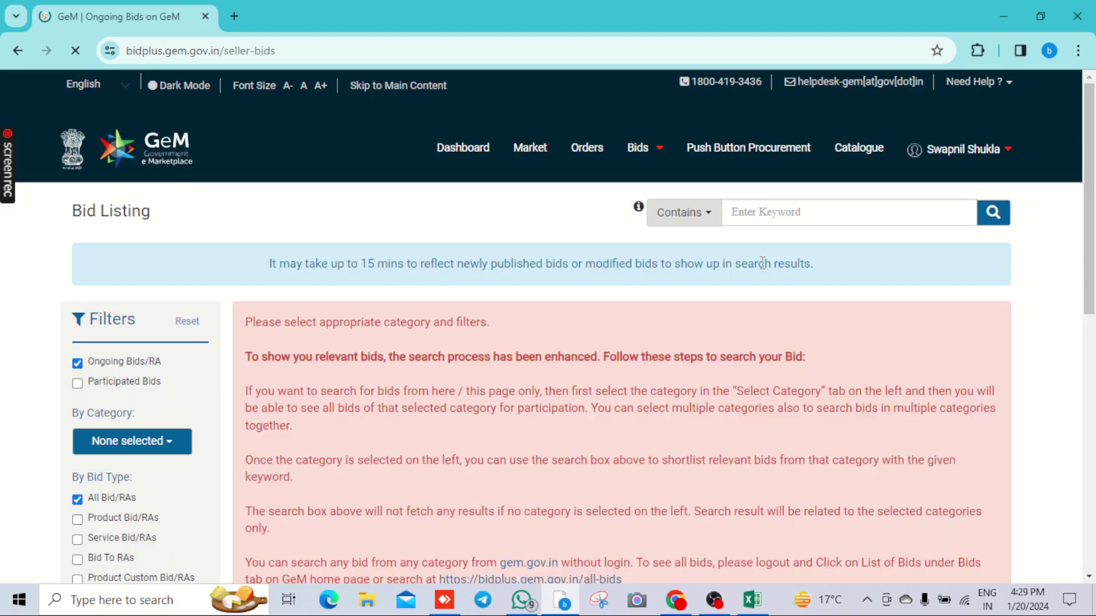
click(707, 212)
click(709, 311)
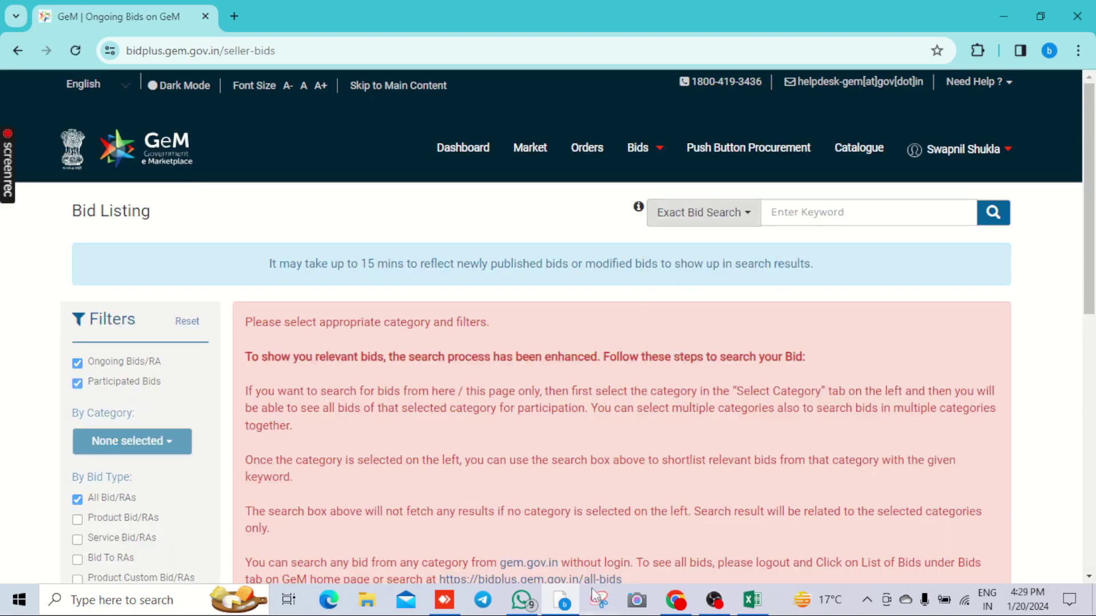
- Copy bid number GEM/2024/B/4510279 from GeM-Bidding-5924988.pdf
click(558, 606)
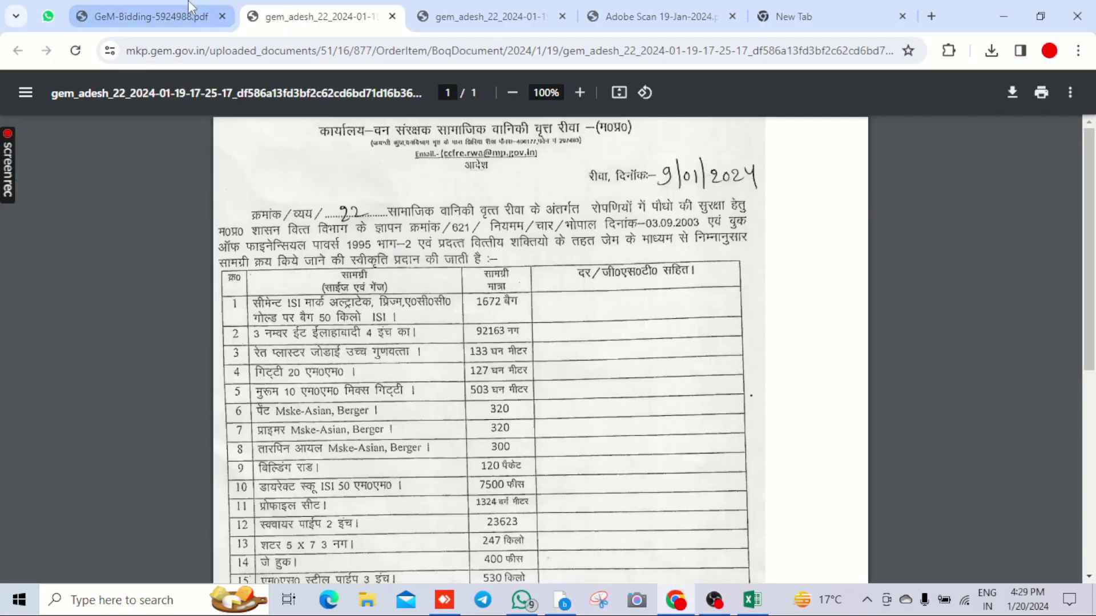
click(151, 16)
drag(1093, 466, 802, 167)
drag(739, 212, 813, 213)
key(ctrl+c)
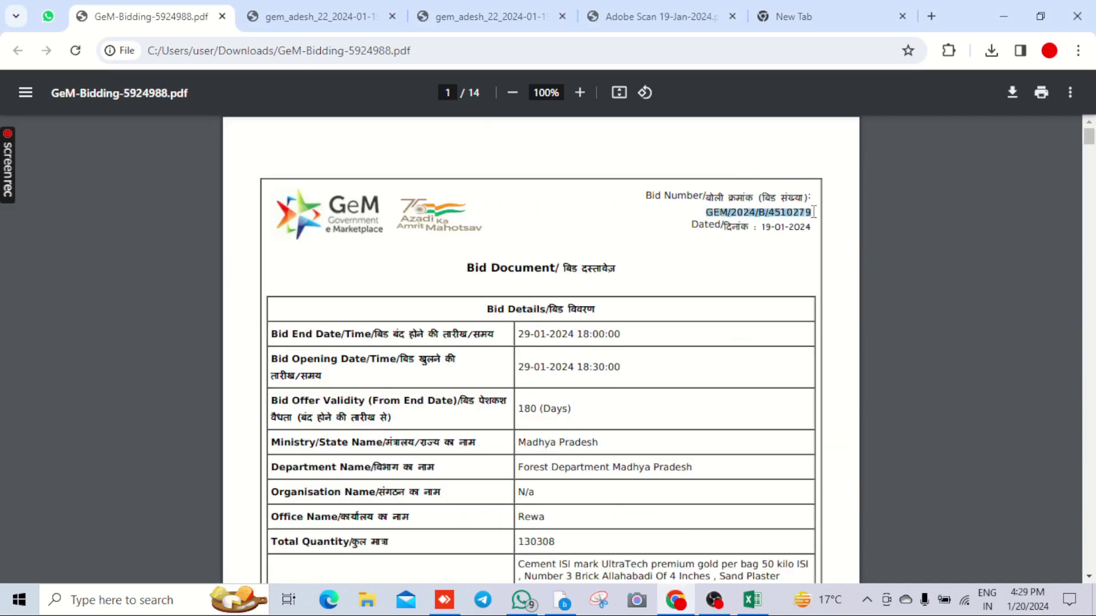
- Run an exact bid search in GeM for GEM/2024/B/4510279
key(alt+Tab)
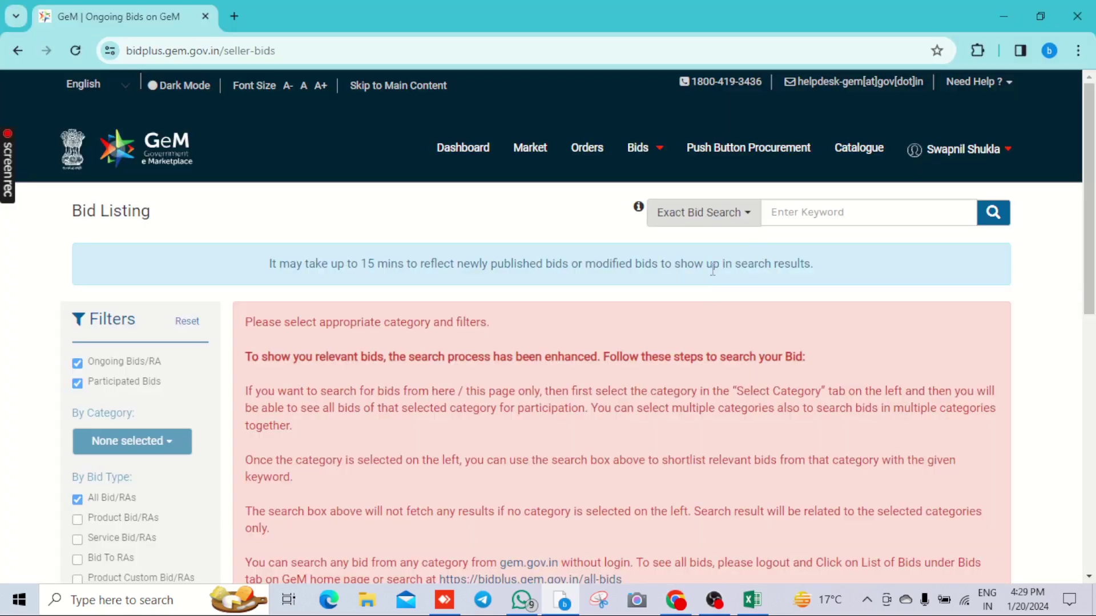
click(725, 214)
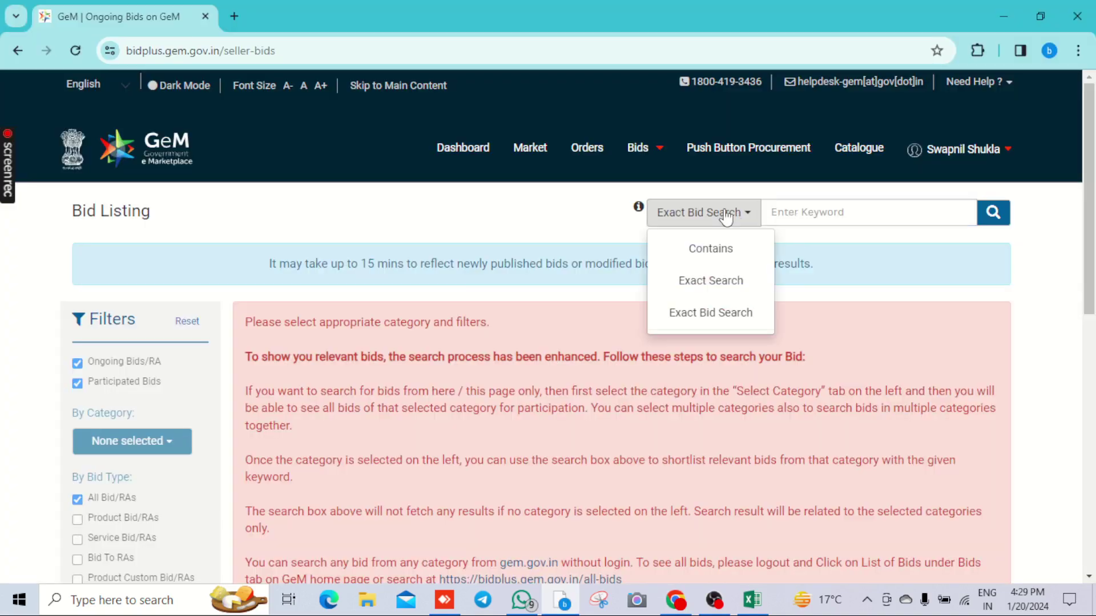
click(725, 216)
click(831, 213)
key(ctrl+v)
click(996, 227)
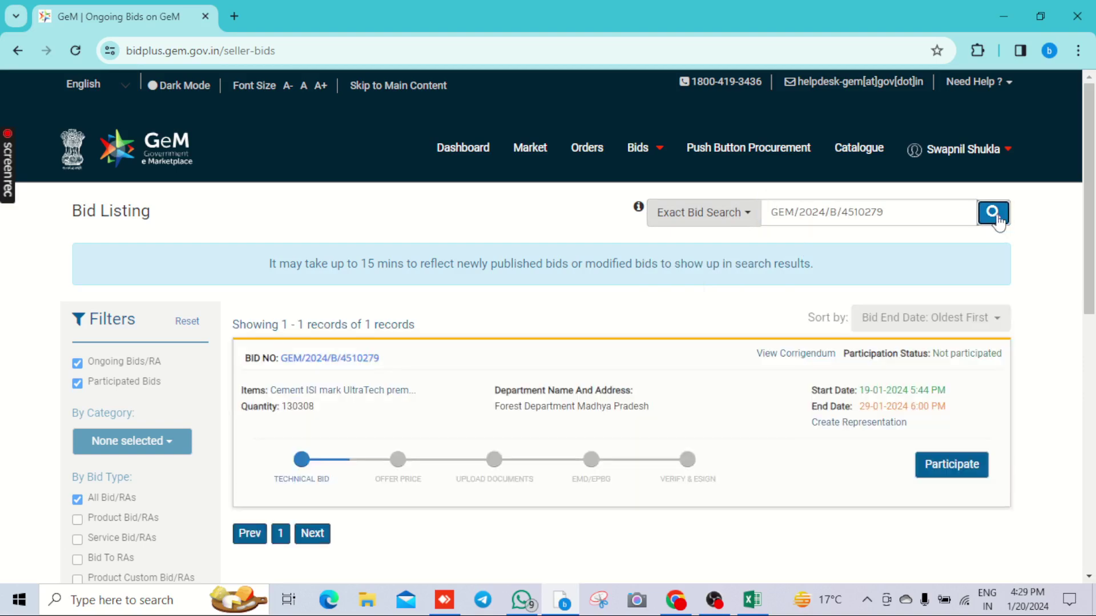
scroll(999, 434, down, 3)
- Participate in the bid and save the compliance answers No, No, Yes
click(942, 278)
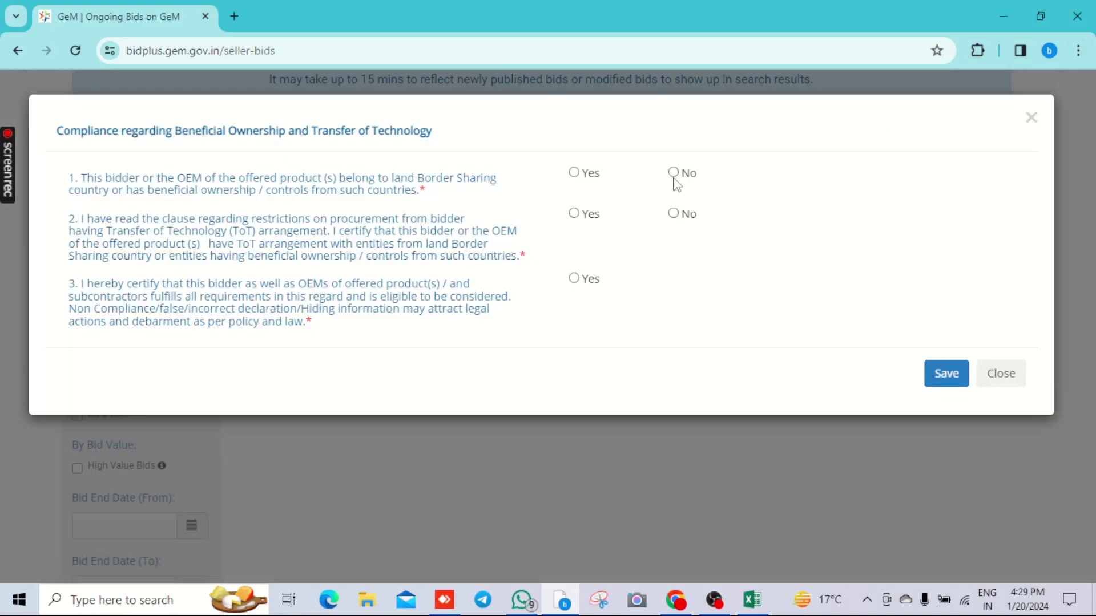
click(673, 173)
click(673, 214)
click(574, 280)
click(947, 380)
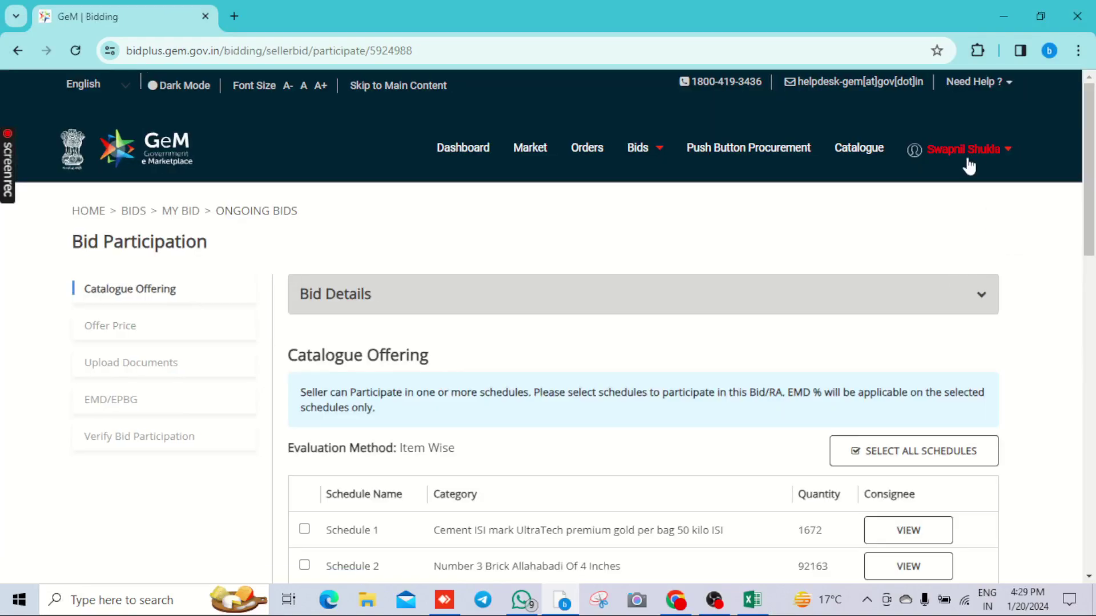
click(963, 165)
- Tick Schedule 2 and save the participation schedules, giving cement (1672) and brick (92163)
scroll(947, 206, down, 5)
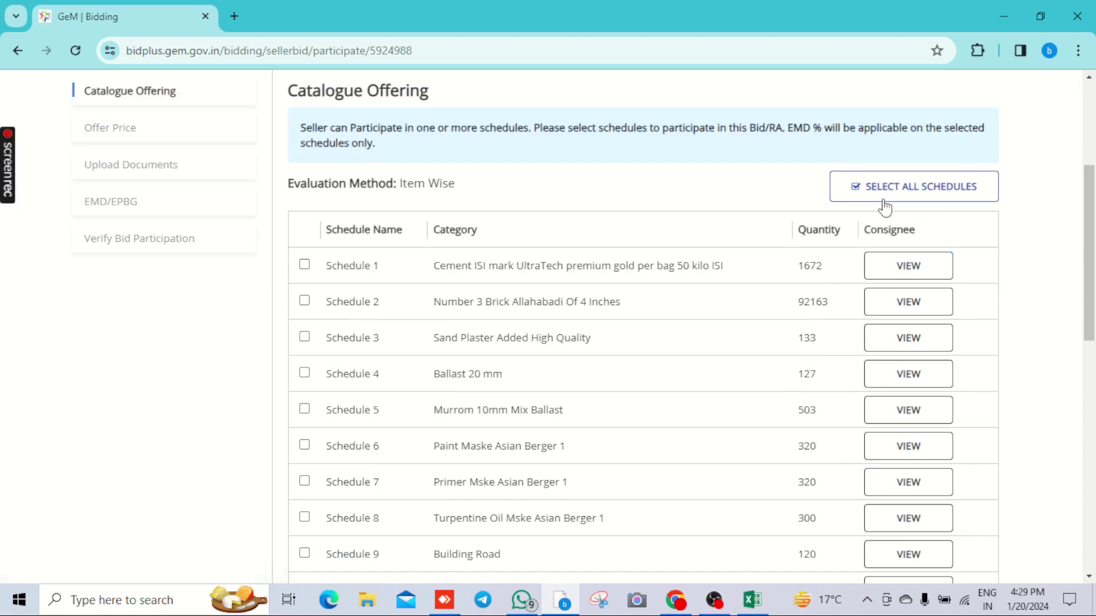
scroll(742, 234, down, 1)
scroll(705, 245, down, 5)
scroll(717, 382, up, 6)
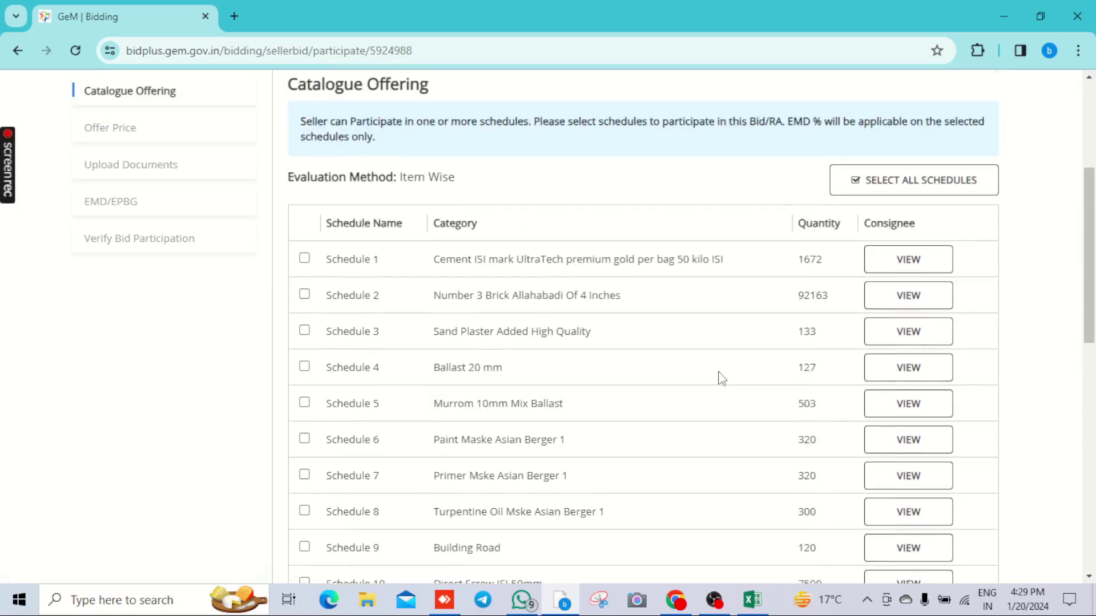
scroll(720, 374, down, 1)
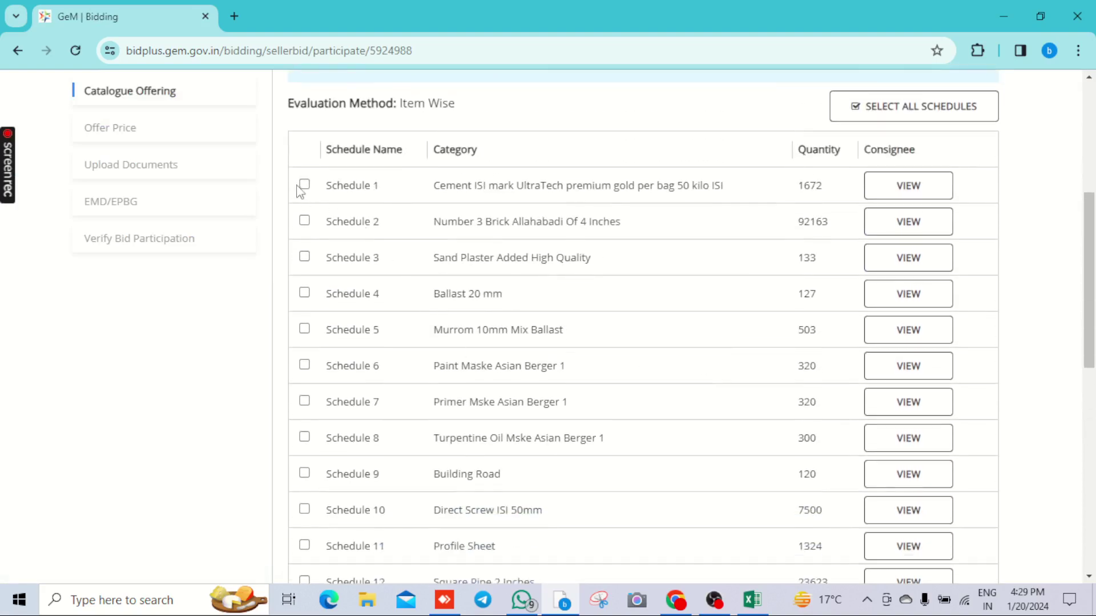
click(304, 221)
scroll(317, 238, down, 7)
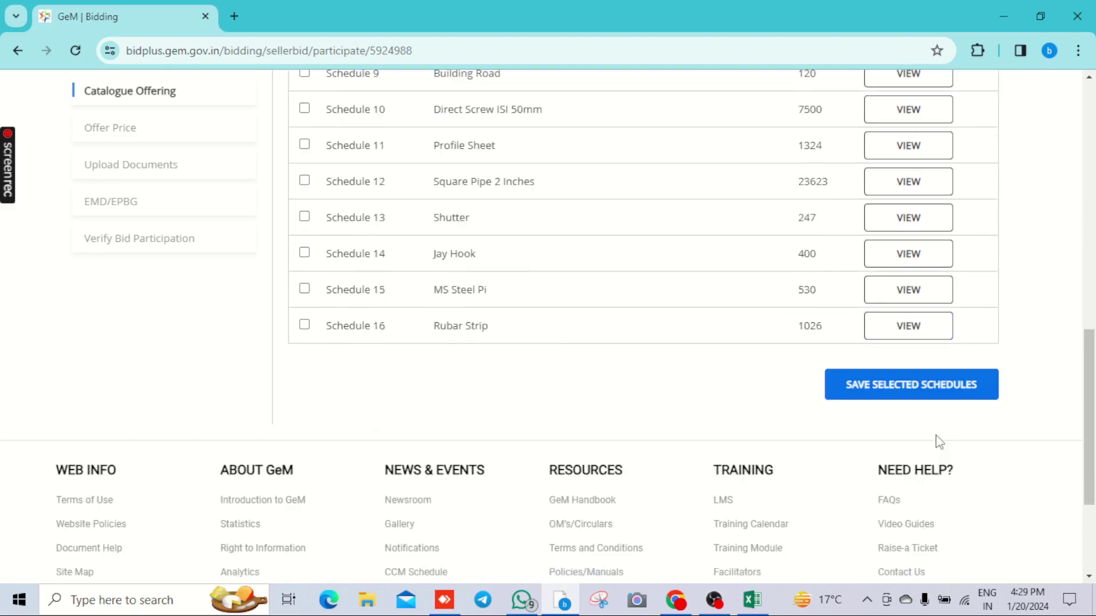
click(895, 400)
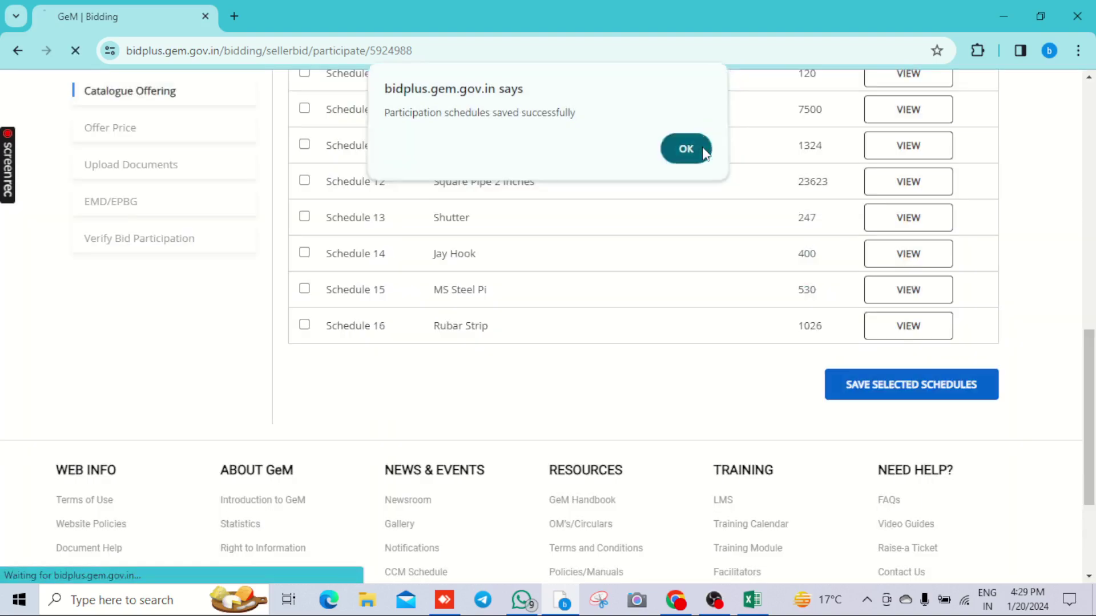
click(703, 150)
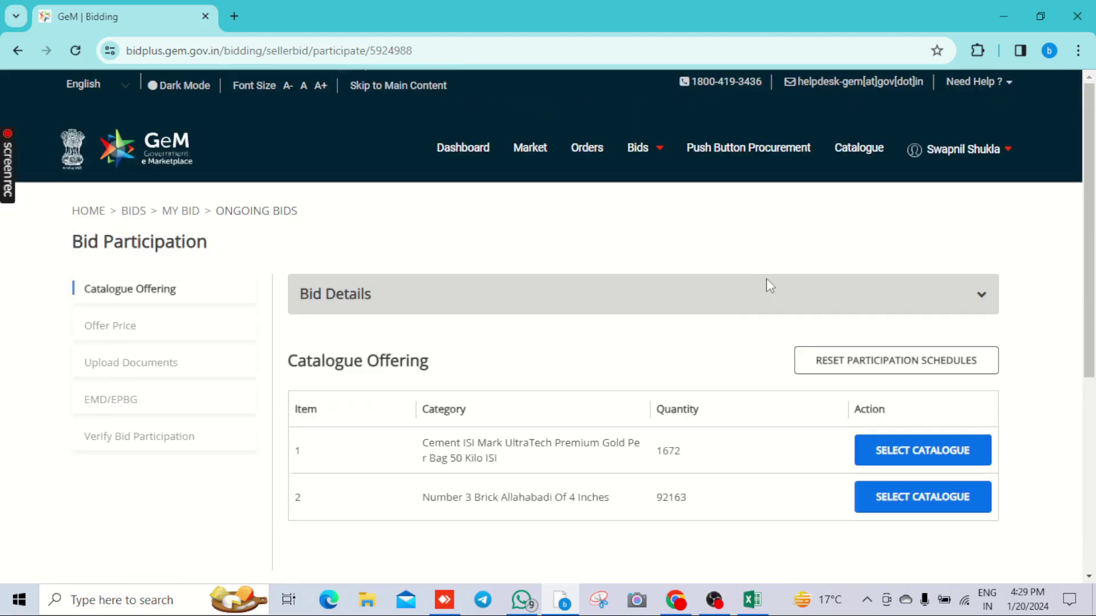
- Review the two saved items and request a reset of the participation schedules
scroll(753, 303, down, 2)
drag(433, 345, 685, 440)
click(776, 414)
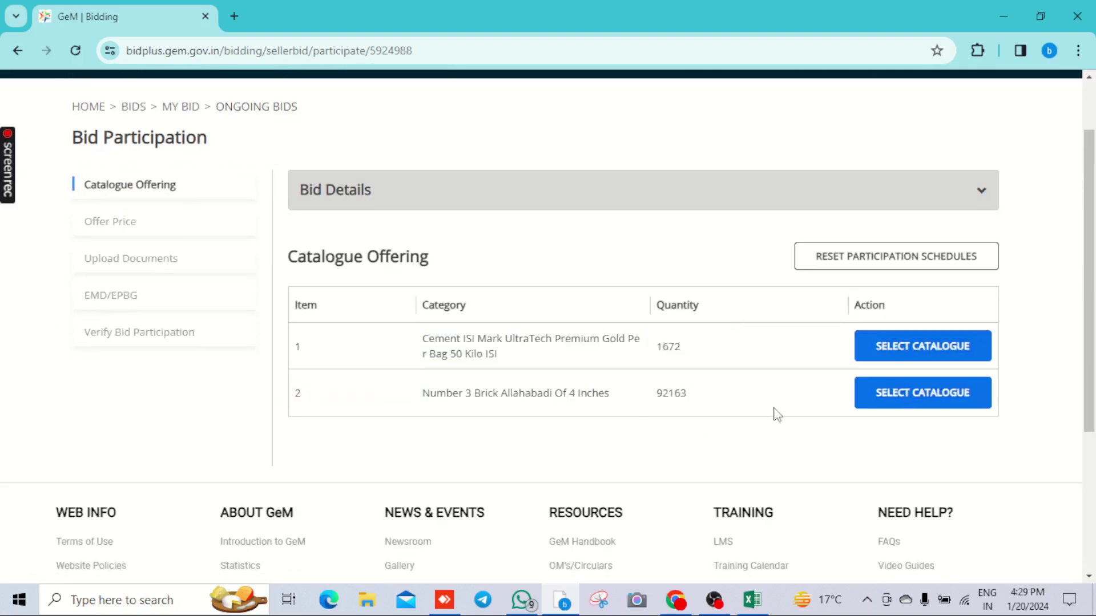
click(867, 262)
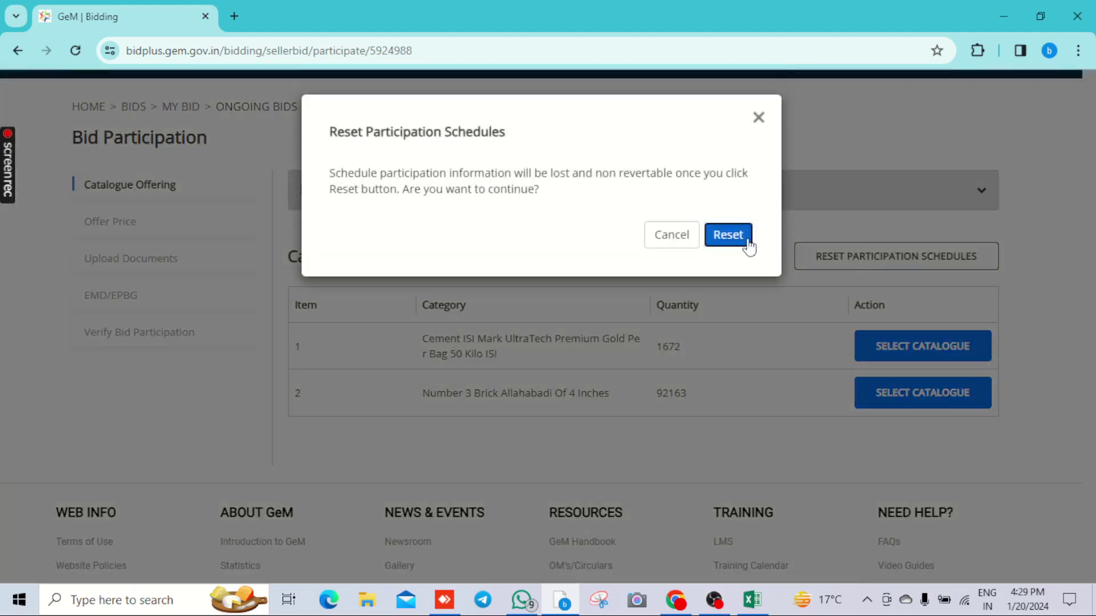
- Confirm the reset, then select and save all 16 schedules, cement through Rubar Strip
click(732, 239)
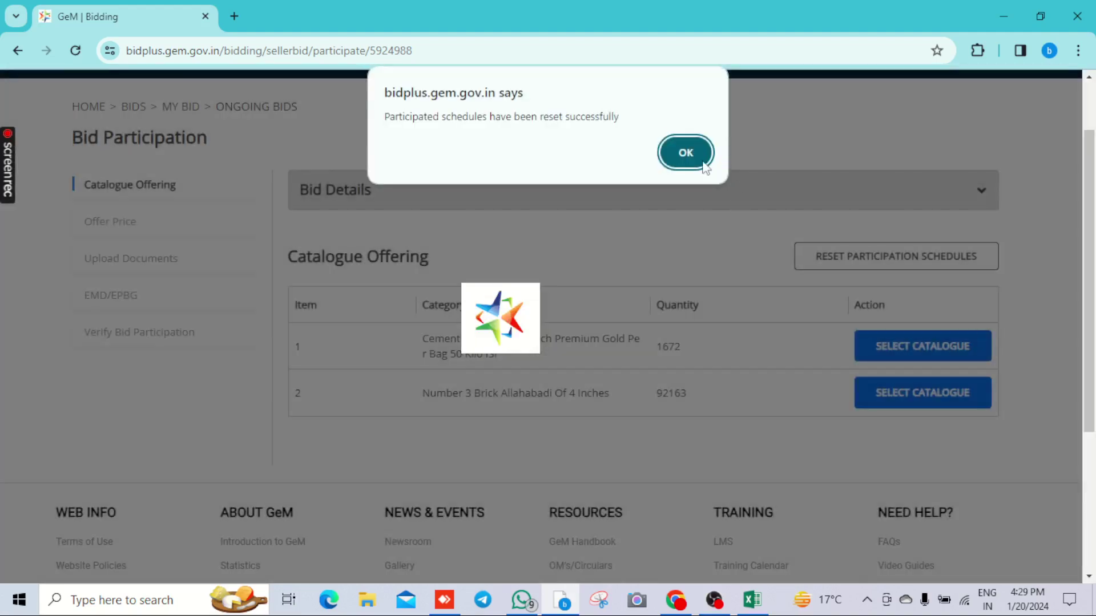
click(697, 162)
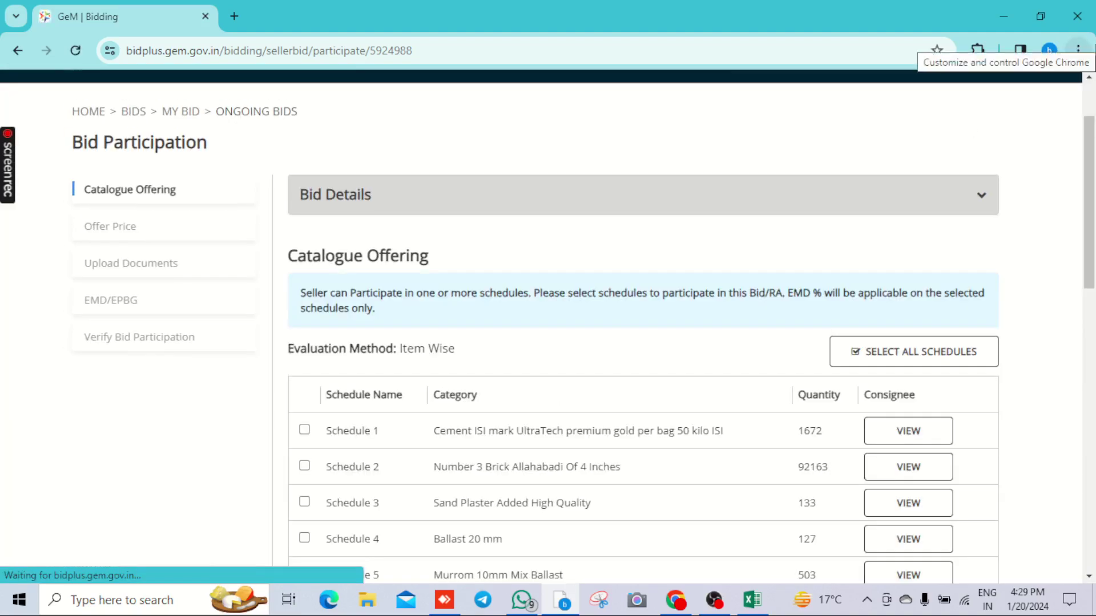
click(871, 361)
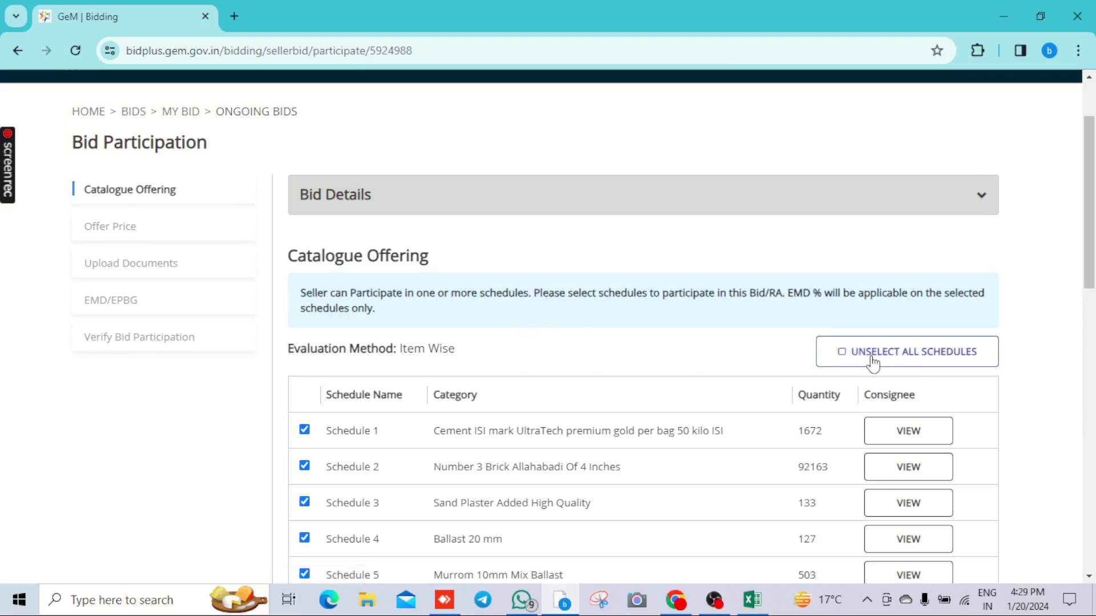
scroll(484, 352, down, 12)
click(877, 206)
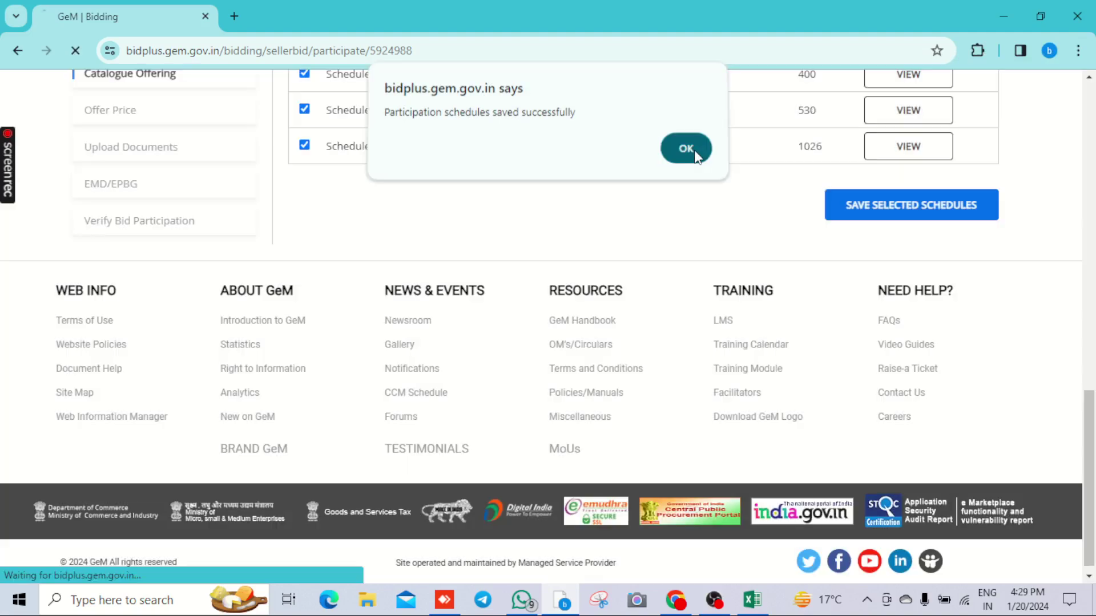
click(695, 152)
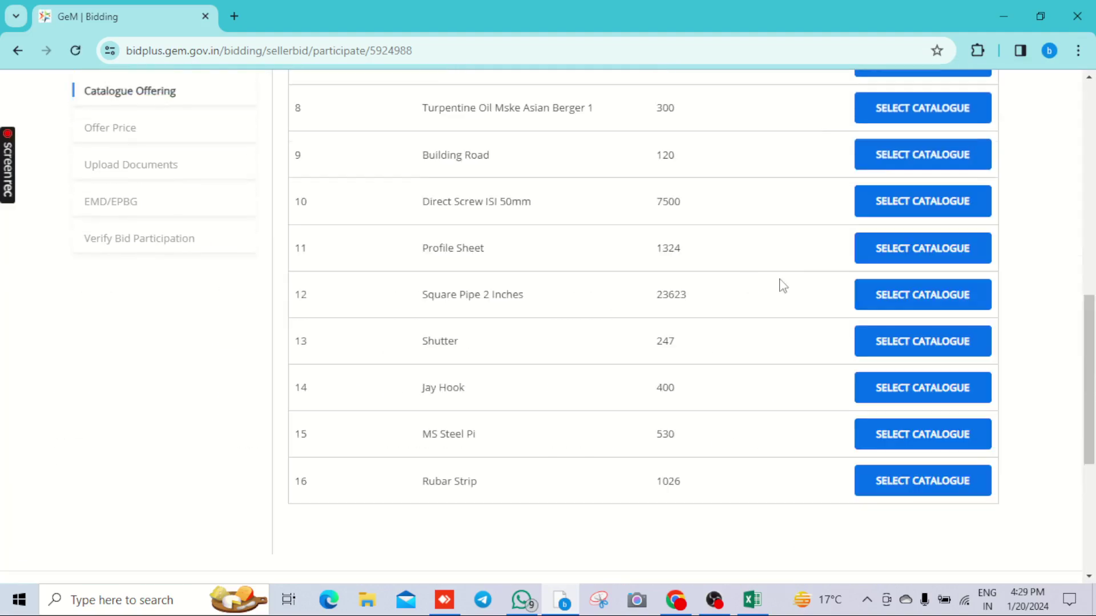
scroll(820, 285, up, 3)
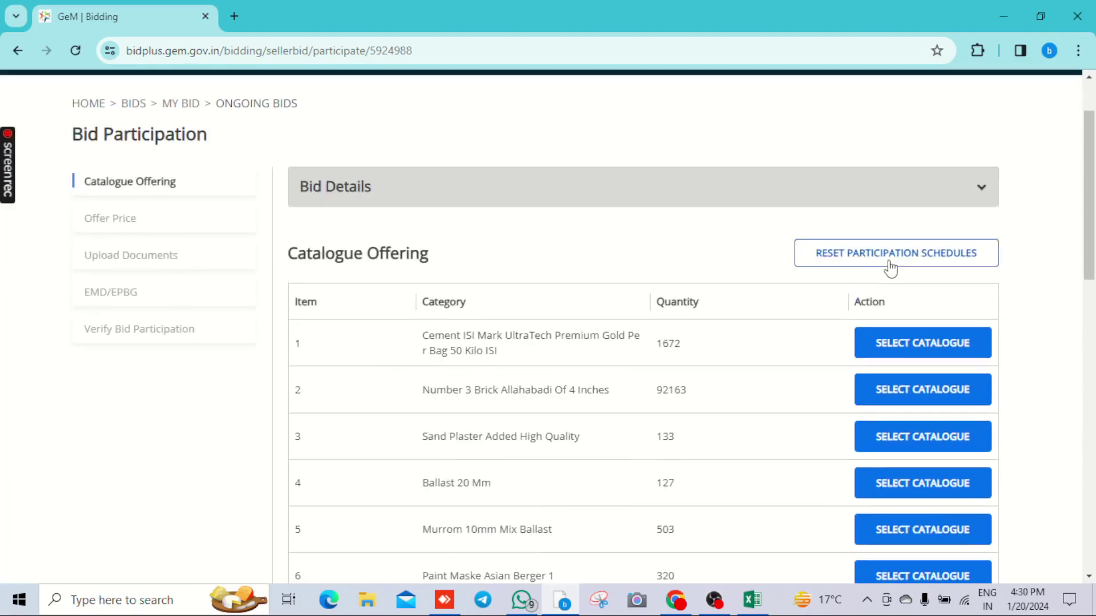
- Reset the participation schedules, retrying after a connection error
click(891, 267)
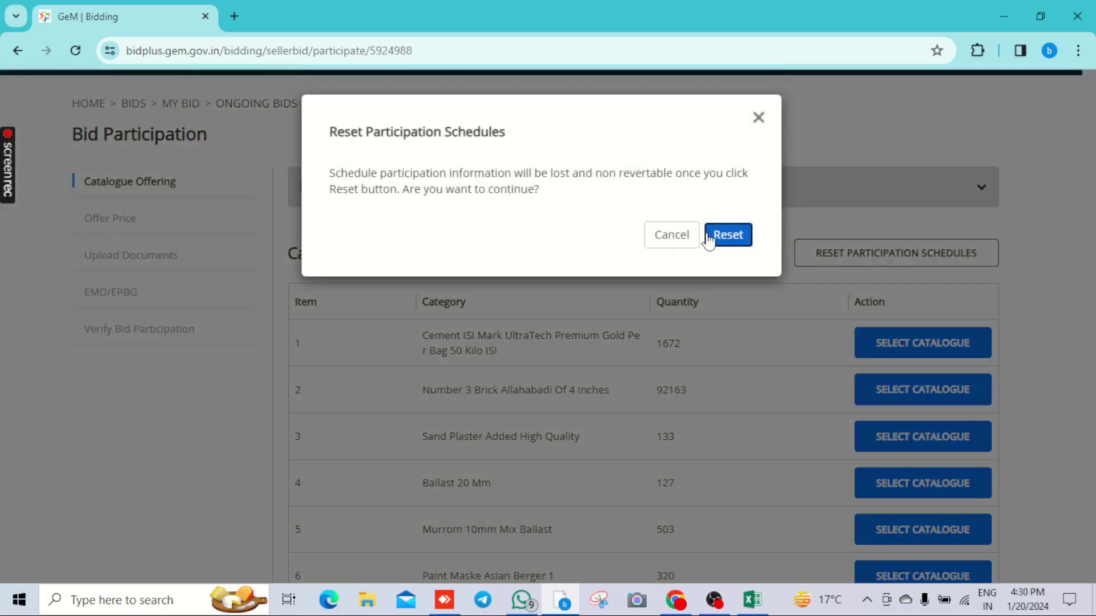
click(716, 236)
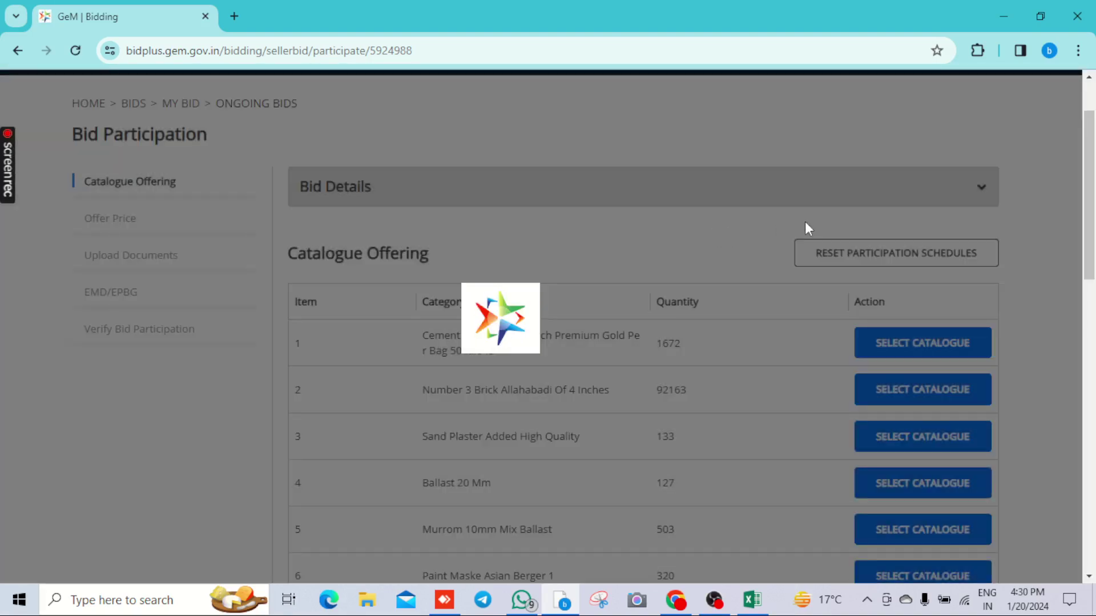
scroll(891, 279, down, 3)
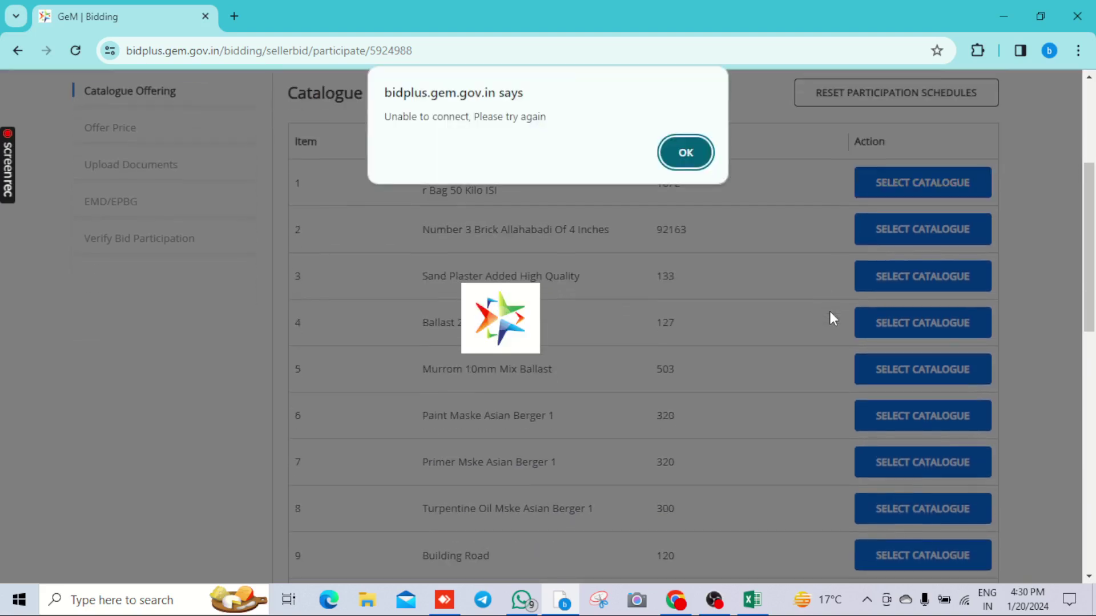
click(693, 150)
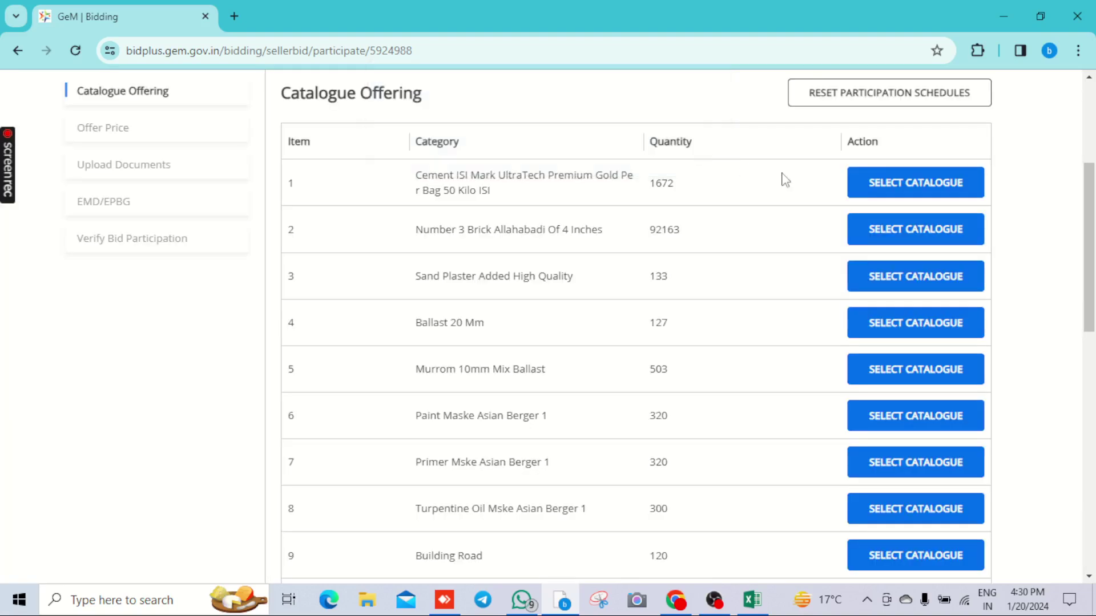
scroll(879, 172, up, 2)
click(867, 173)
click(726, 236)
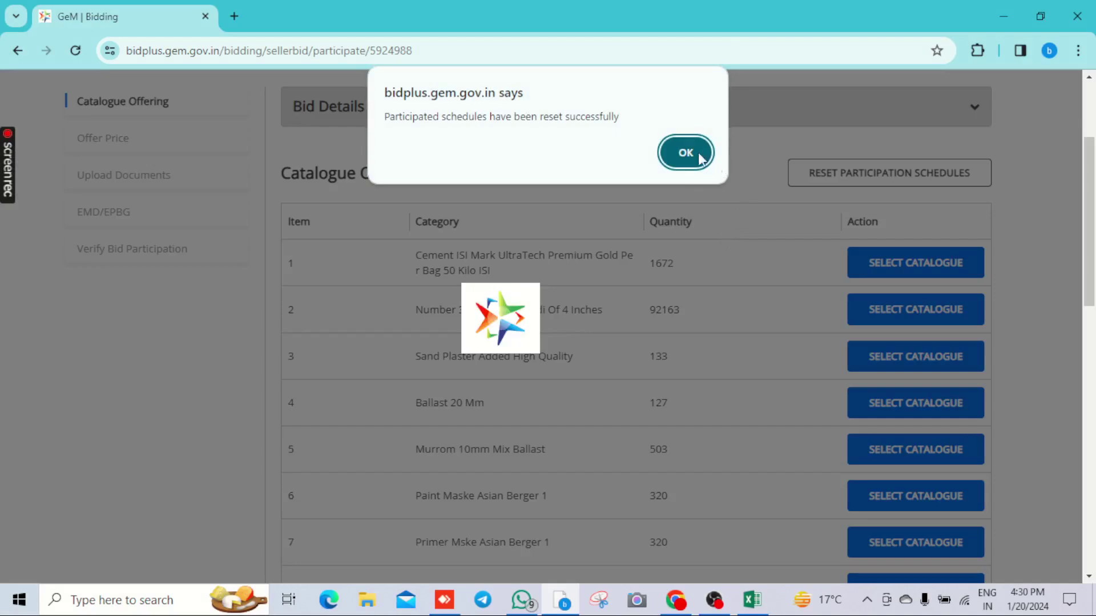
click(684, 150)
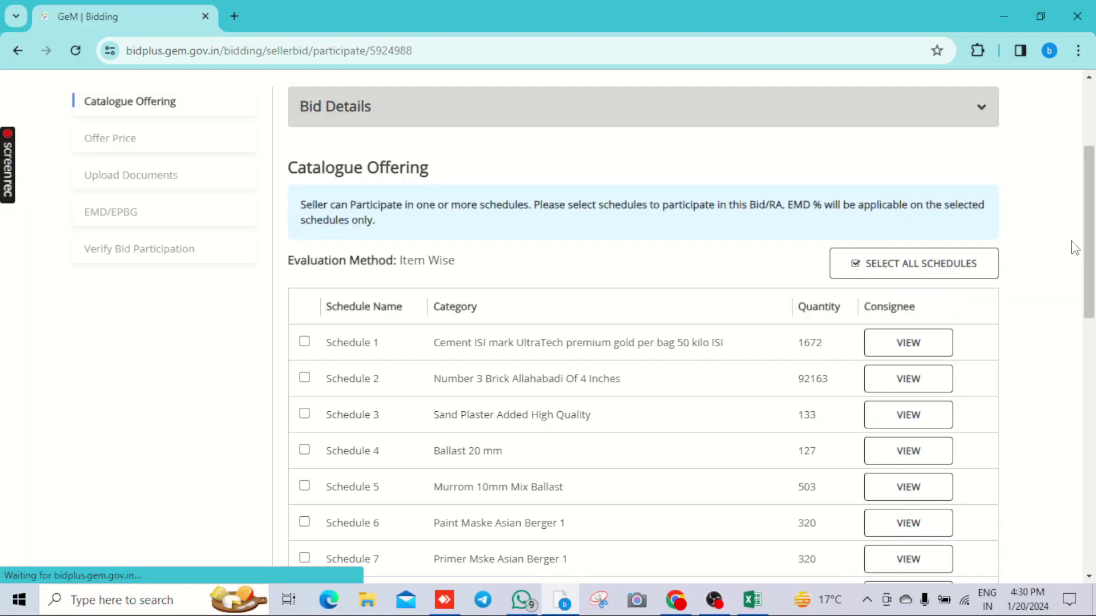
- Save Schedules 1–4 (cement, brick, sand plaster, ballast) and open cement's catalogue form
scroll(721, 308, down, 1)
click(304, 262)
click(305, 298)
click(304, 334)
click(304, 370)
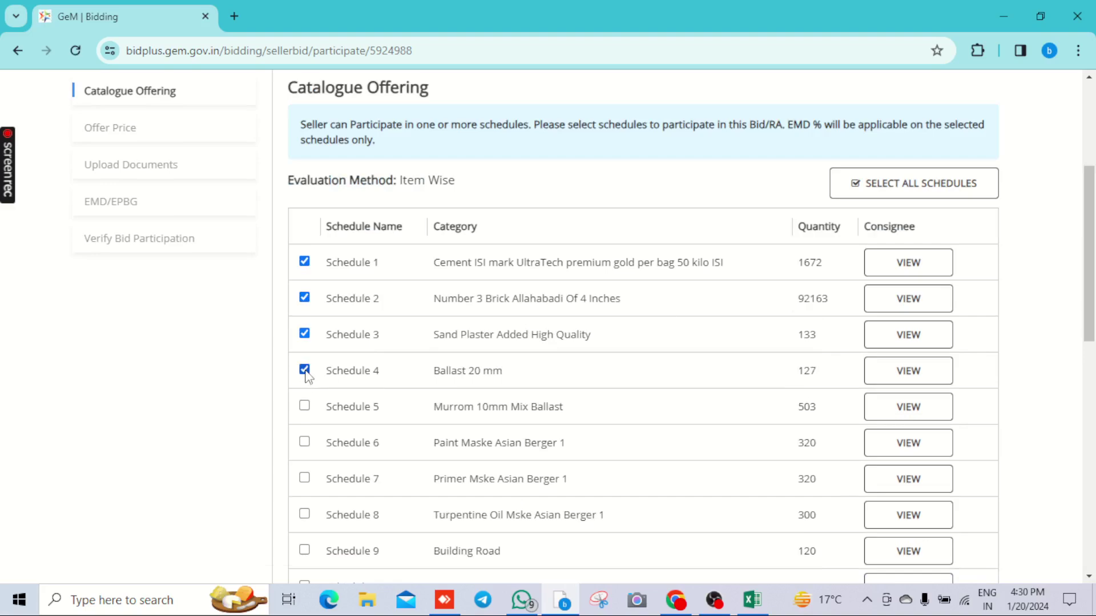
scroll(337, 331, down, 7)
scroll(510, 346, up, 4)
scroll(510, 346, down, 4)
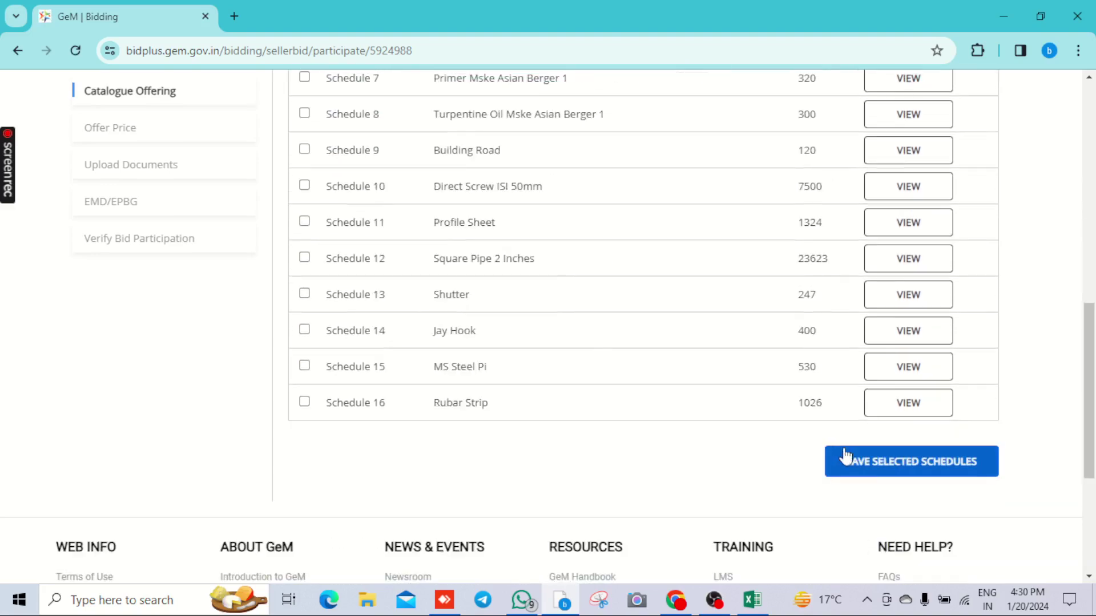
click(877, 465)
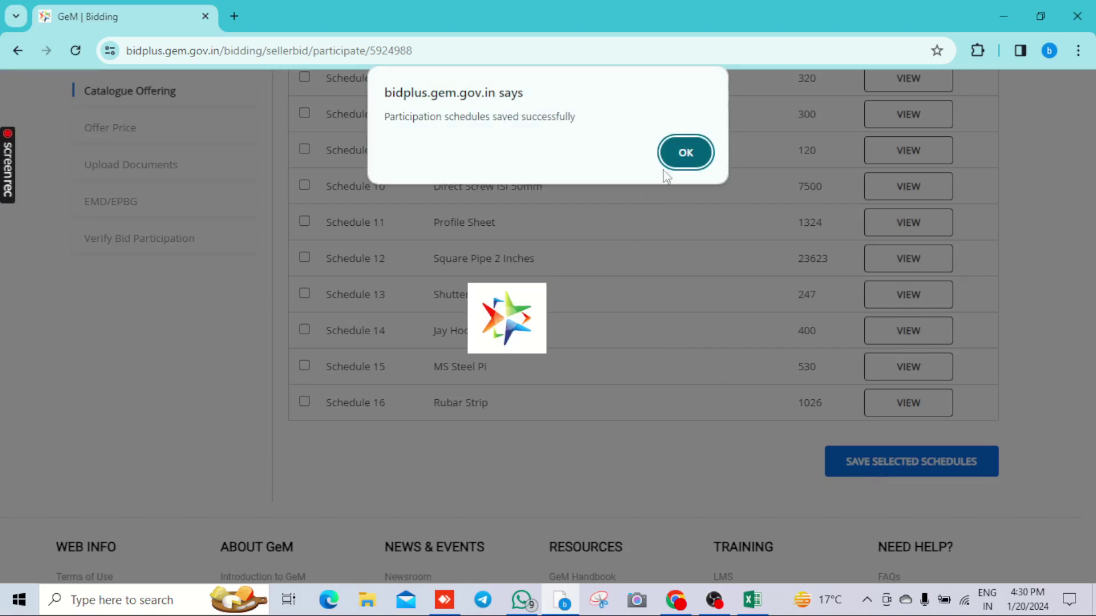
click(703, 145)
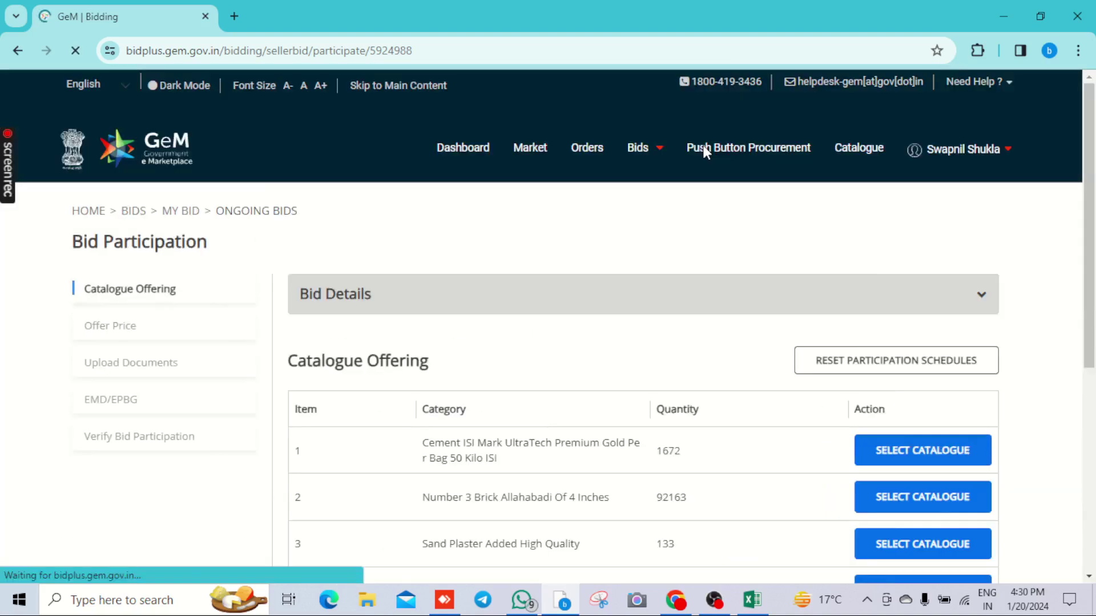
scroll(759, 326, down, 6)
scroll(817, 325, up, 5)
click(905, 342)
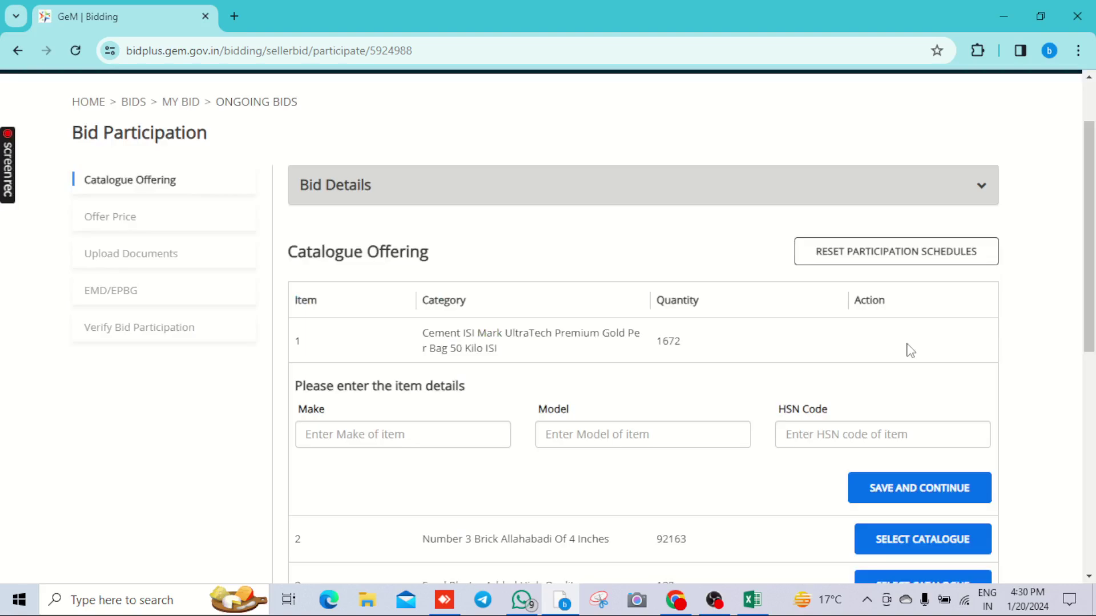
- Copy 'UltraTech' from the cement description into the Make field
scroll(910, 349, down, 1)
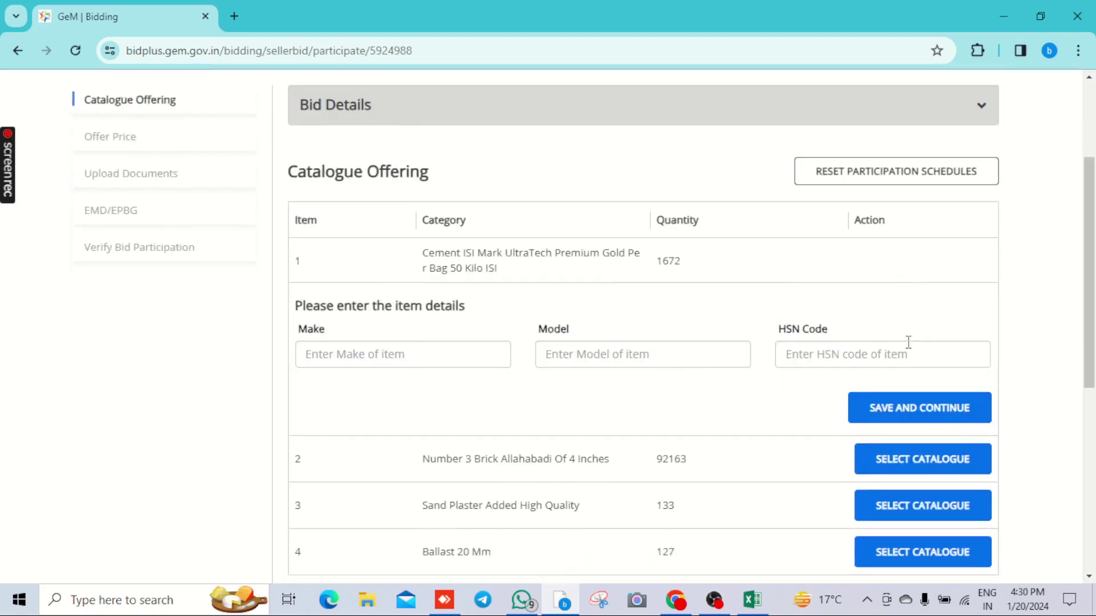
click(352, 361)
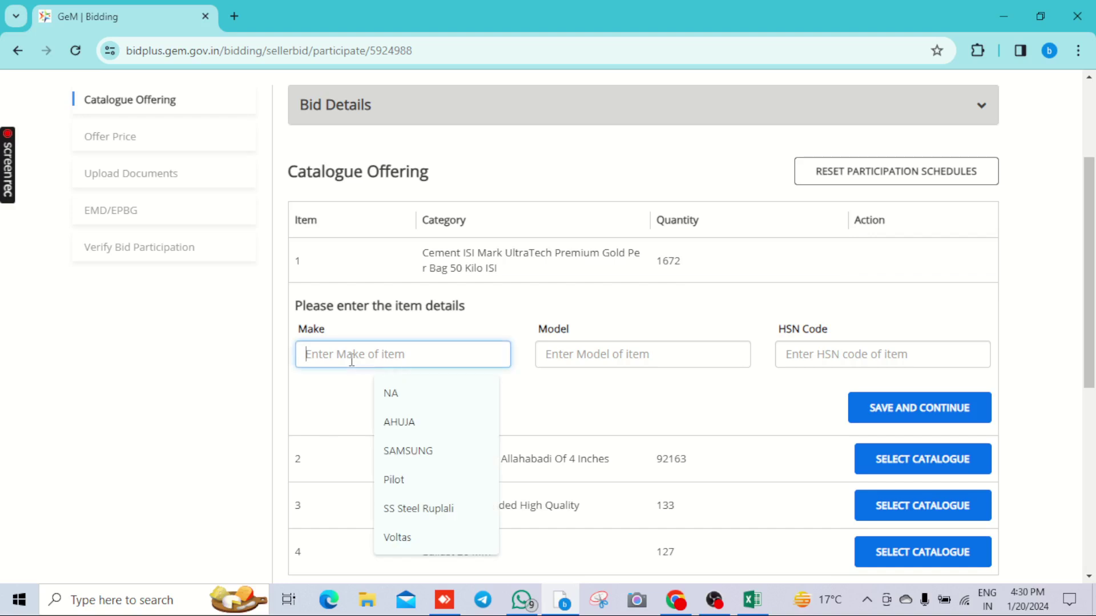
drag(420, 252, 534, 268)
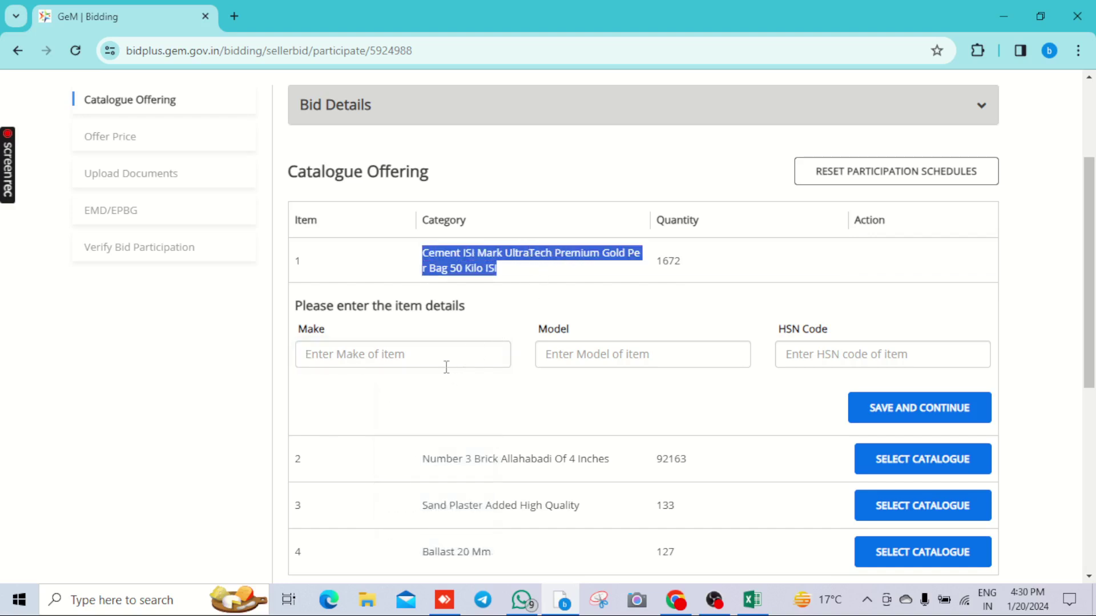
click(420, 359)
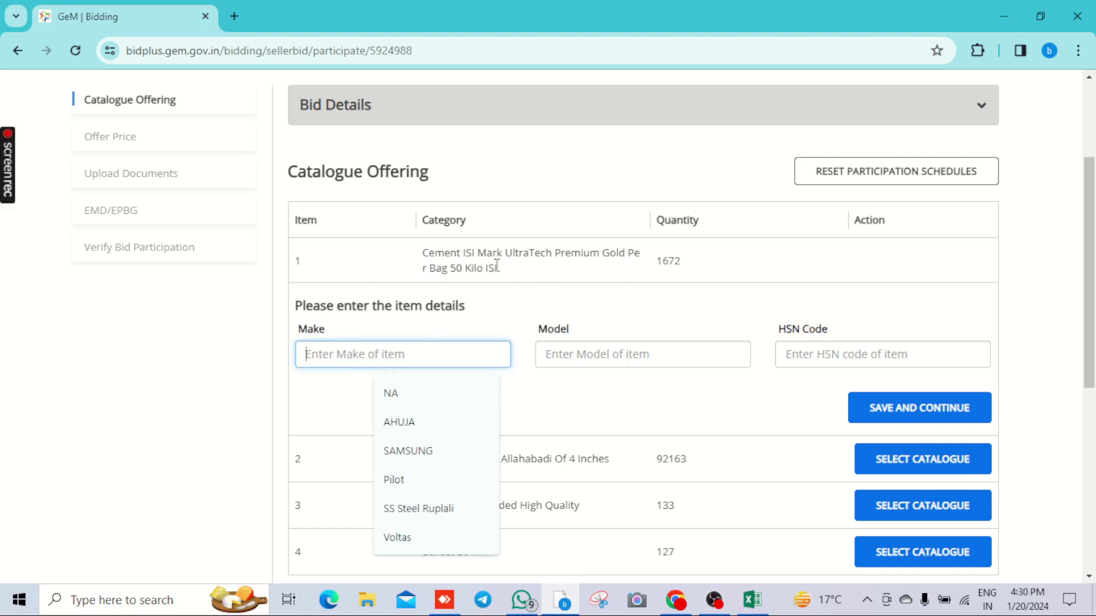
drag(504, 252, 552, 253)
key(ctrl+c)
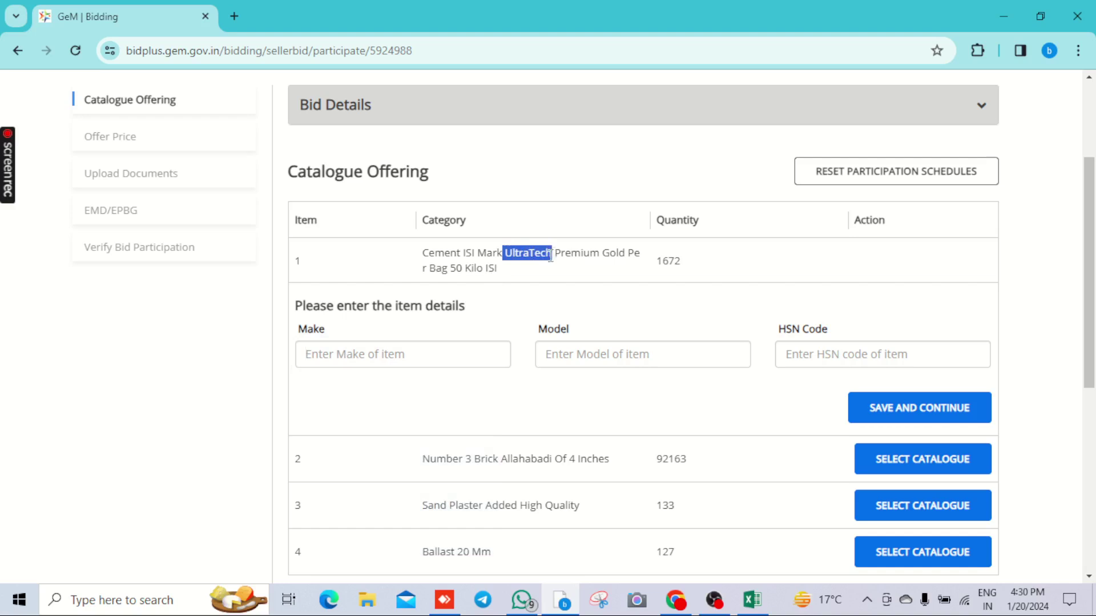
click(381, 355)
key(ctrl+v)
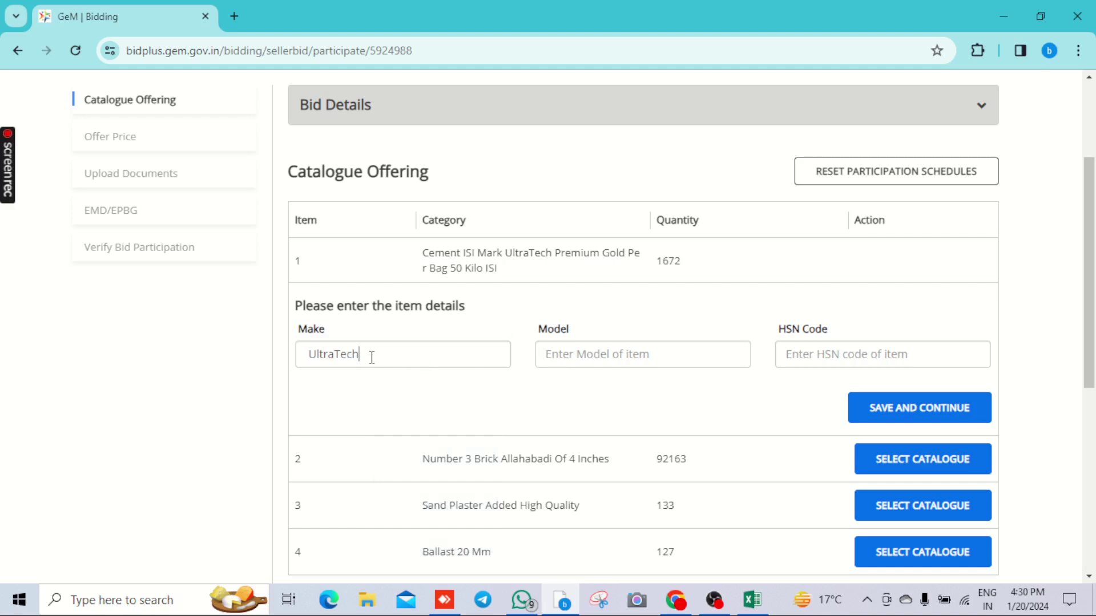
drag(371, 357, 297, 355)
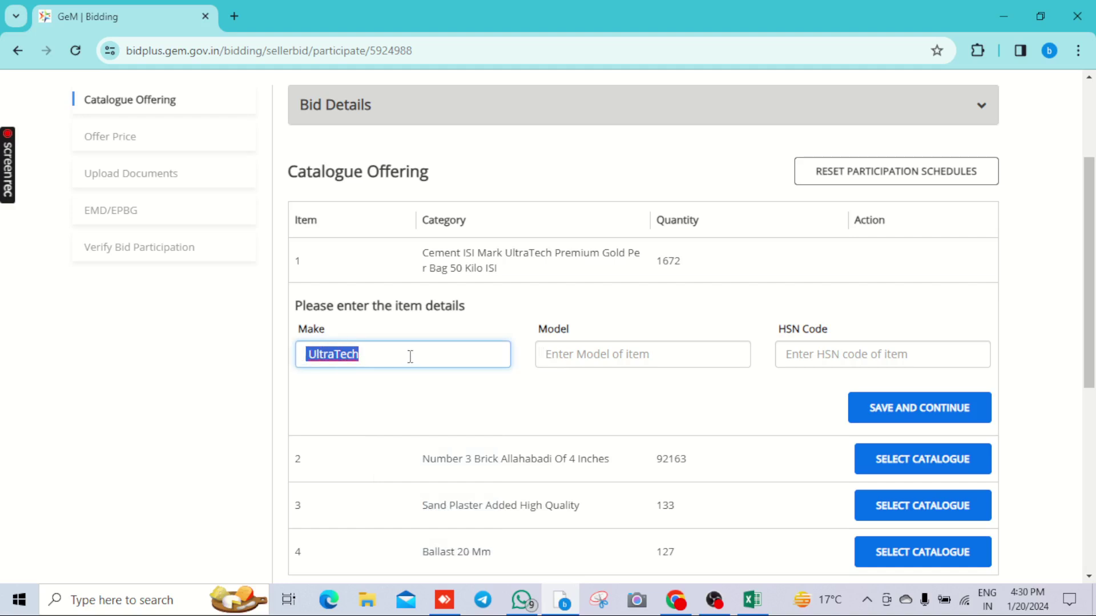
click(427, 384)
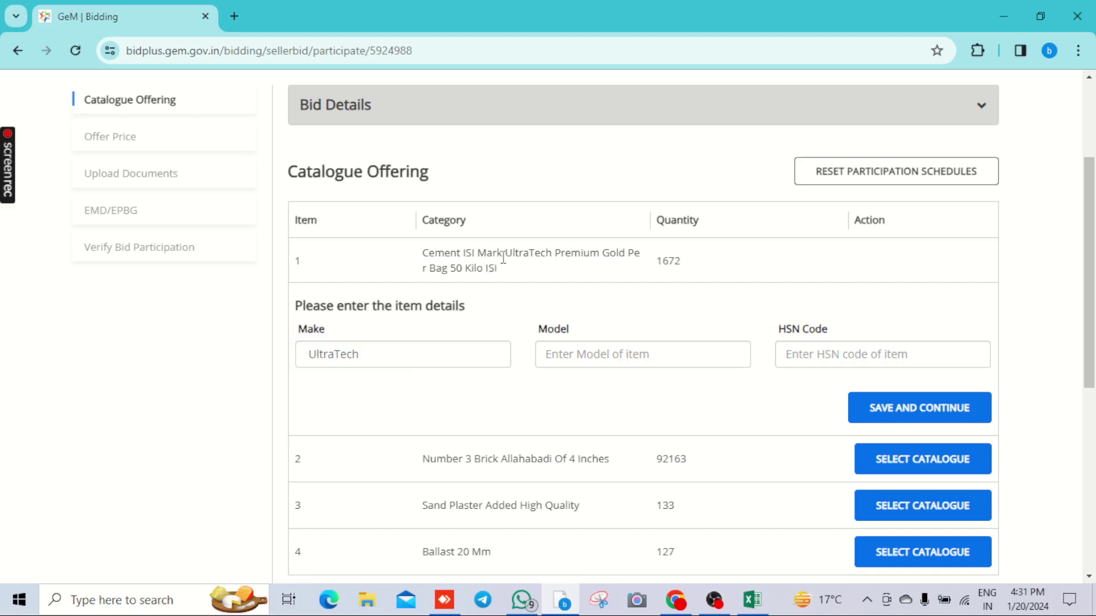
- Paste 'UltraTech Premium Gold' from the description as the cement item's Model
drag(502, 259, 551, 253)
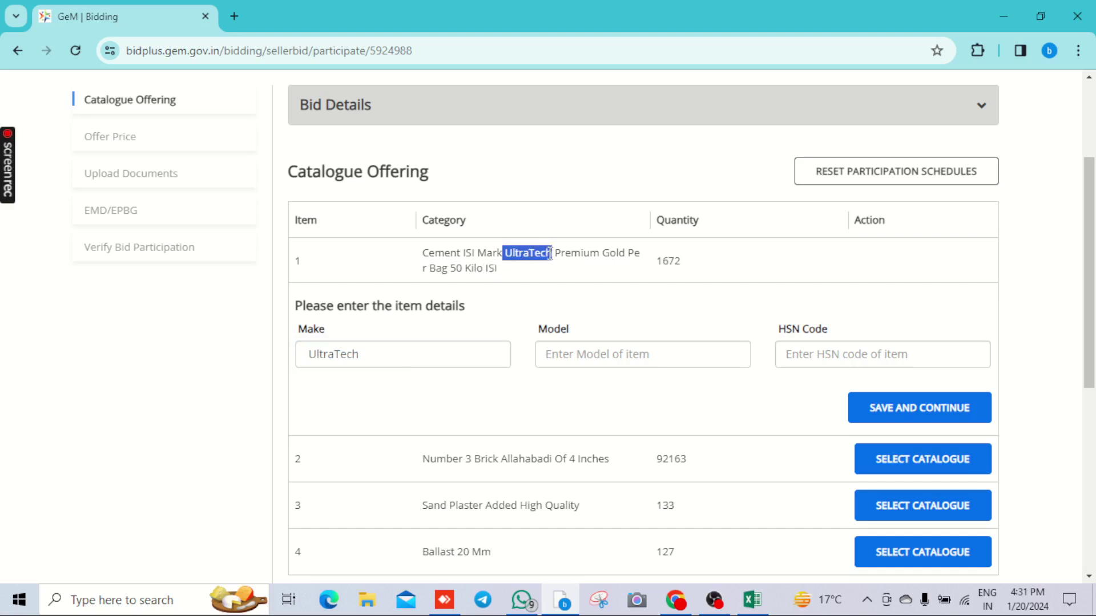
click(537, 252)
drag(381, 349, 240, 350)
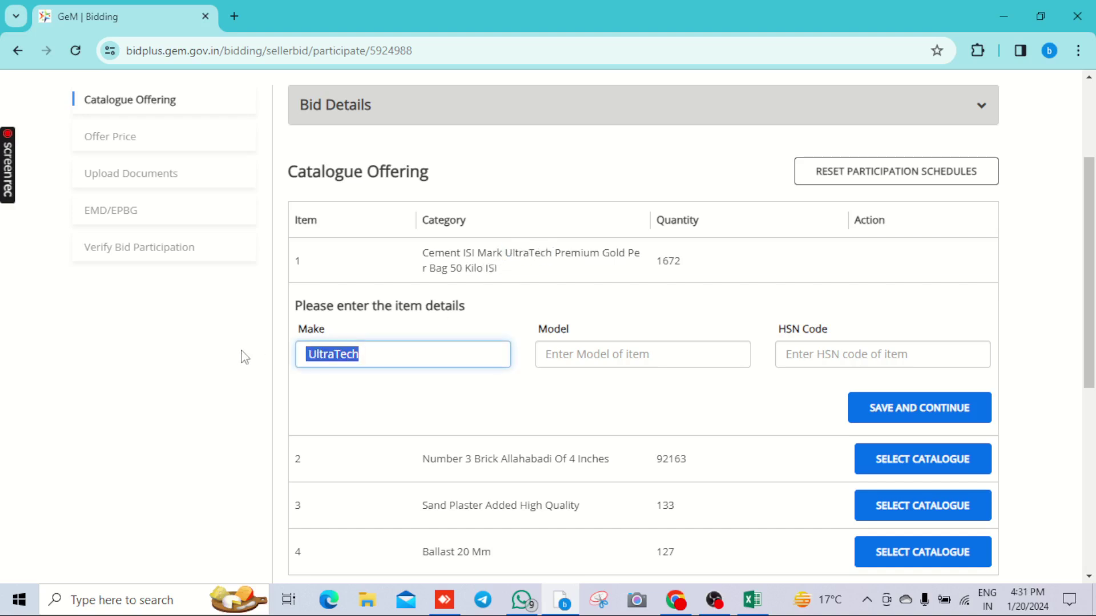
click(482, 401)
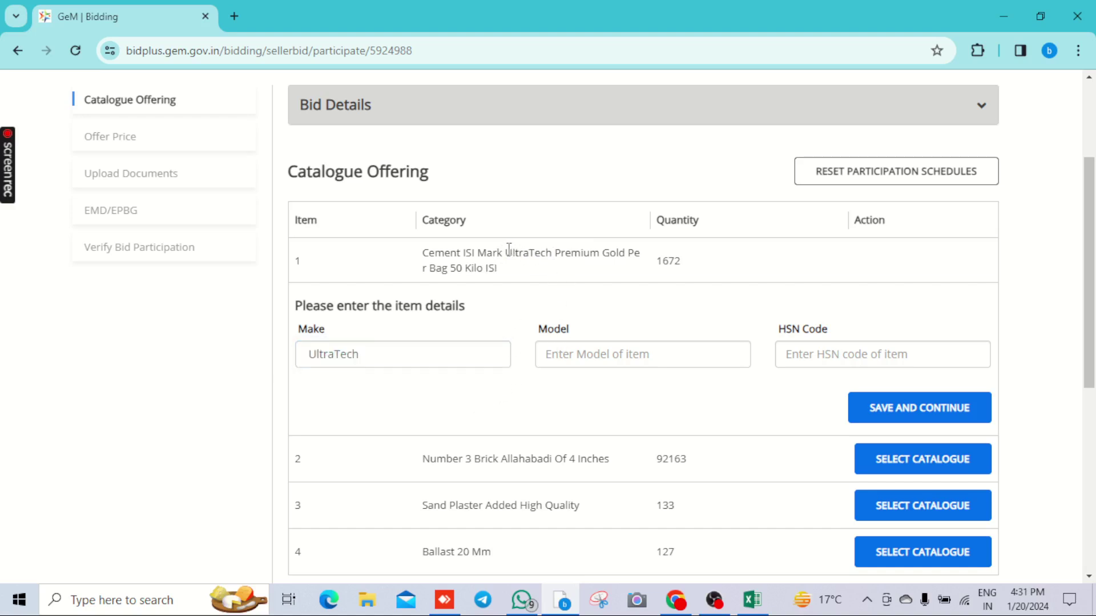
drag(506, 253, 628, 253)
key(ctrl+c)
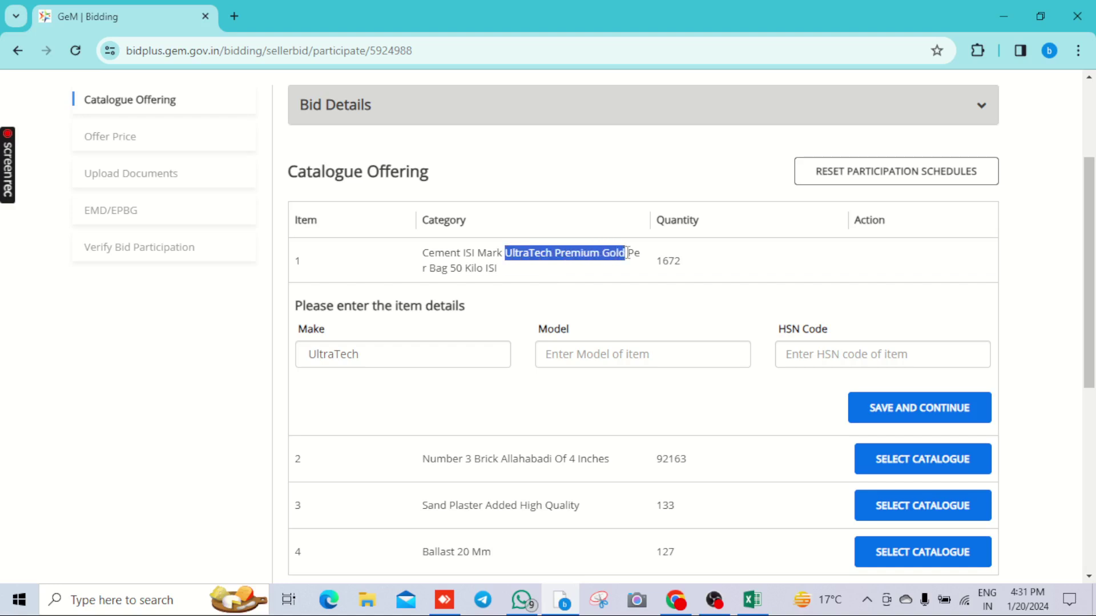
click(580, 358)
key(ctrl+v)
click(882, 357)
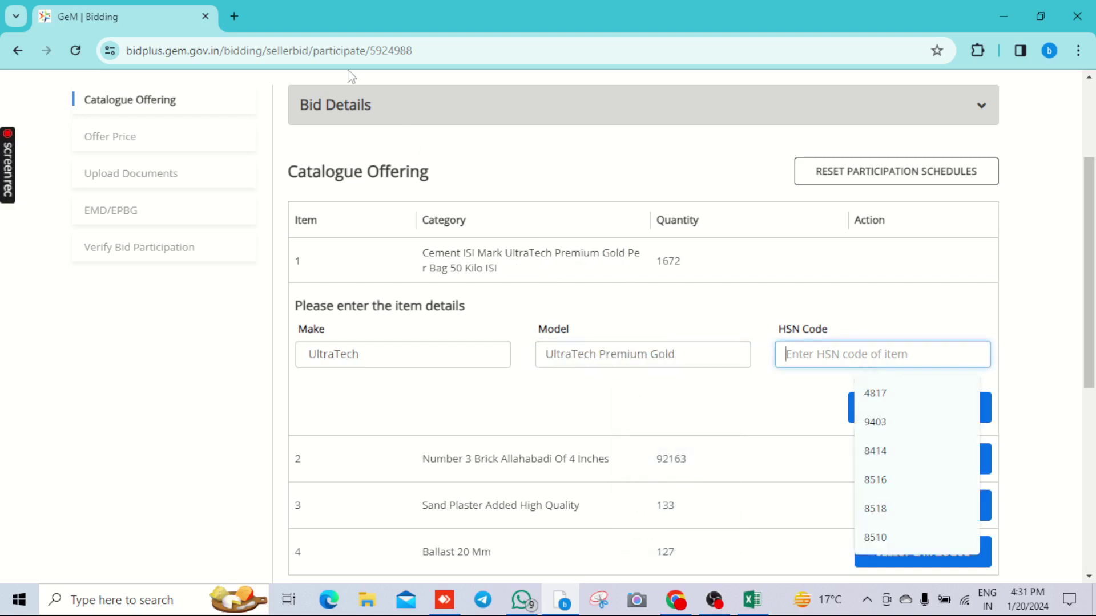
- Google 'cement hsn code and gst rate' to find cement's HSN code
click(234, 16)
text(CEMENT HSN)
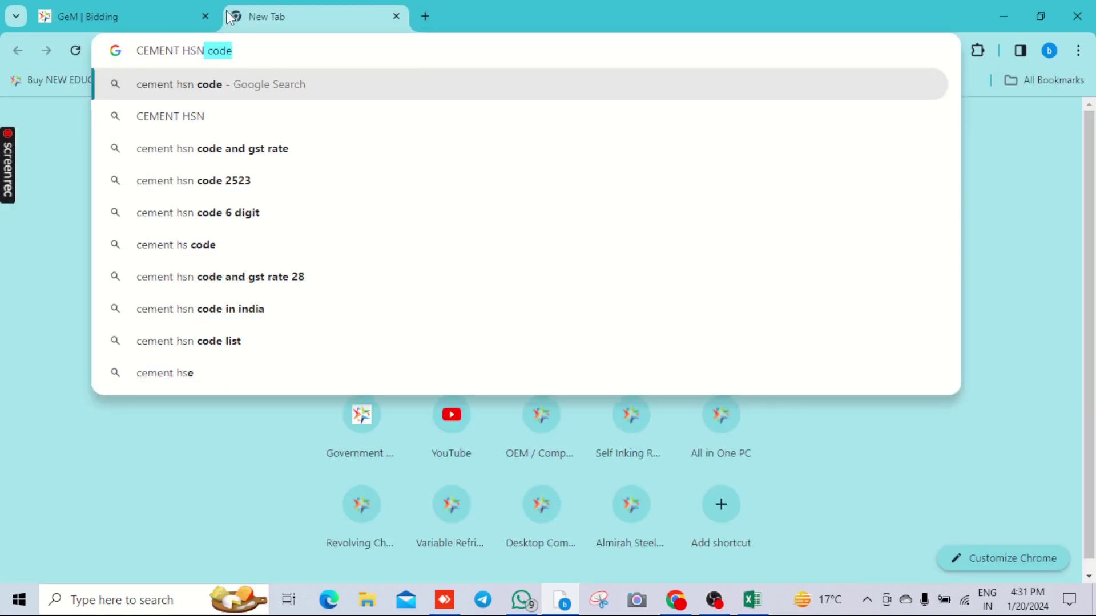
click(268, 149)
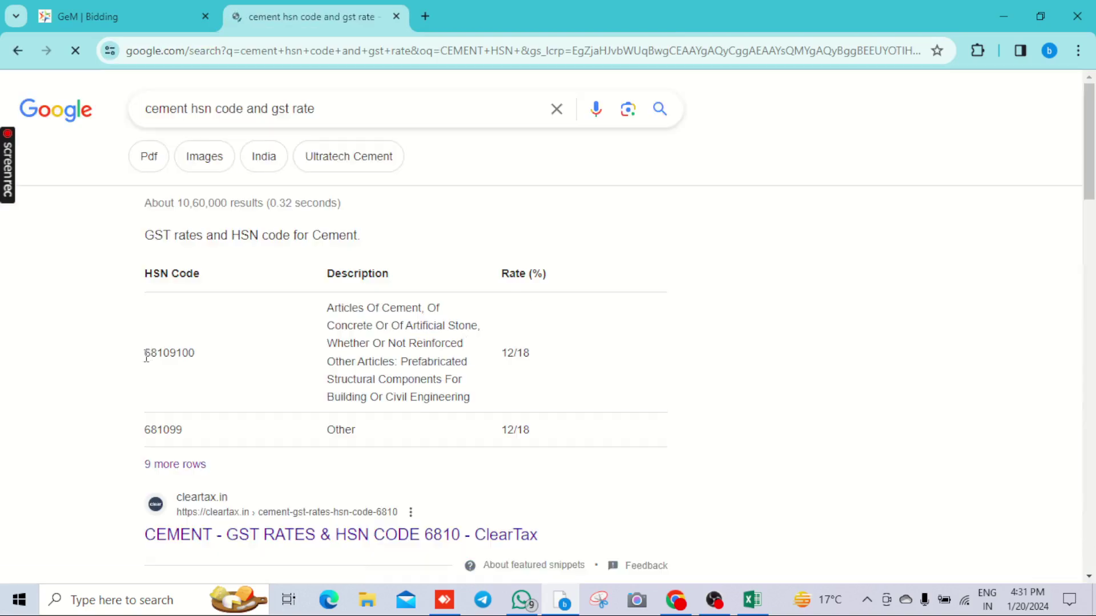
drag(146, 354, 188, 354)
scroll(240, 273, down, 3)
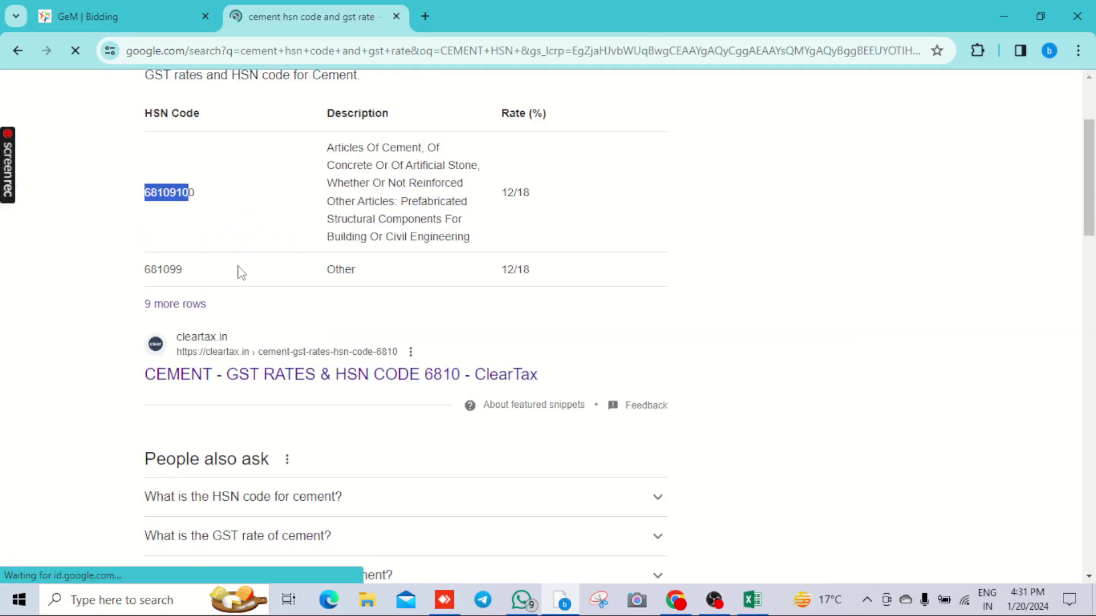
scroll(262, 304, down, 4)
click(387, 269)
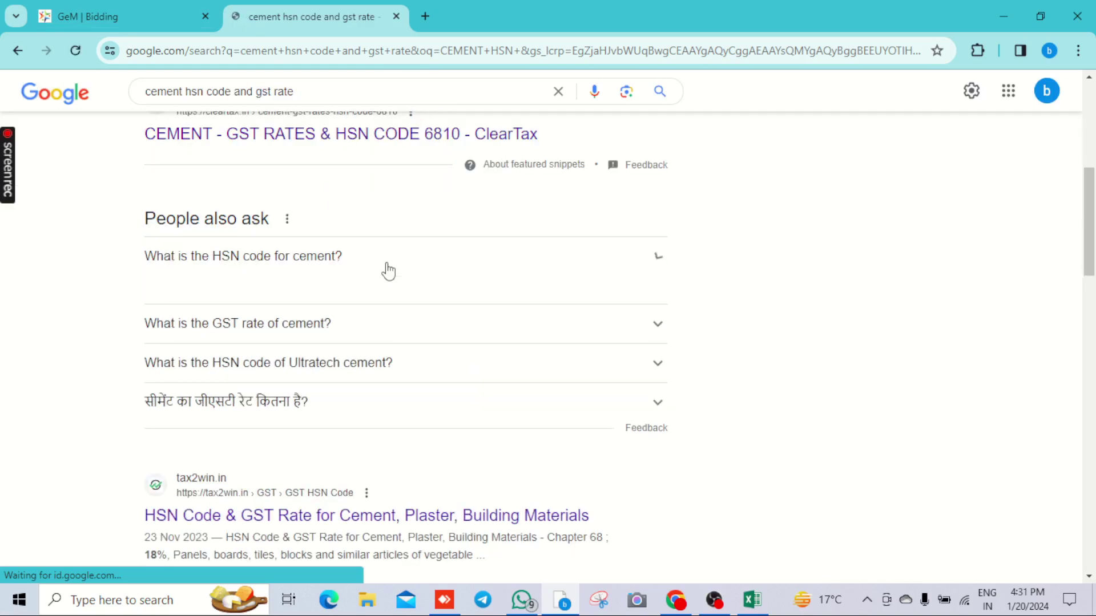
- Enter 6810 as the cement item's HSN code in GeM
click(123, 8)
text(6810)
click(768, 422)
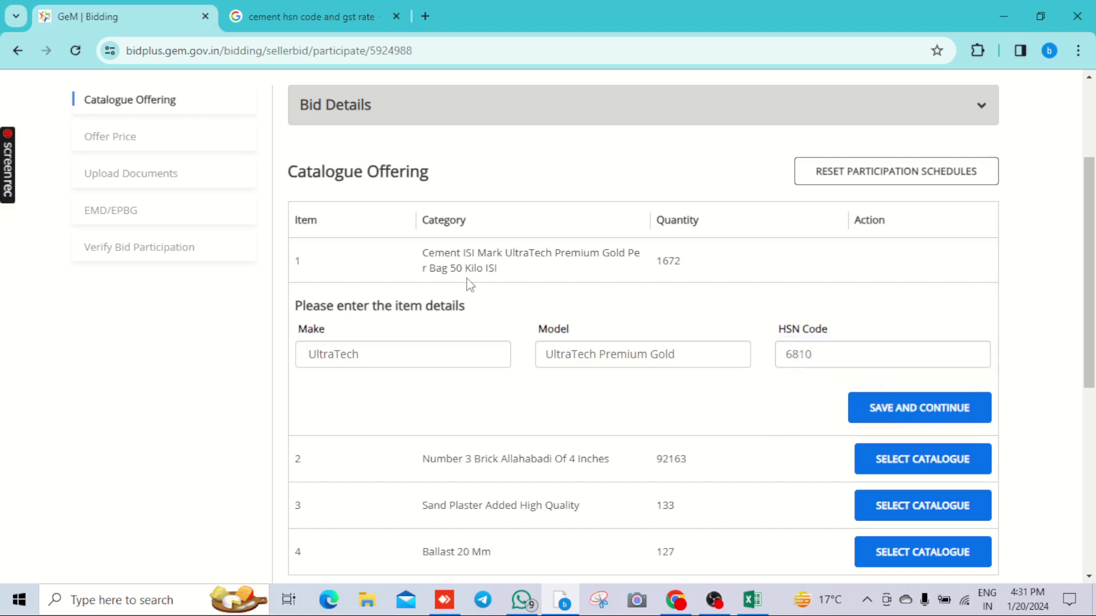
- Save the cement item's catalogue details and open the brick item's catalogue form
drag(506, 258, 587, 256)
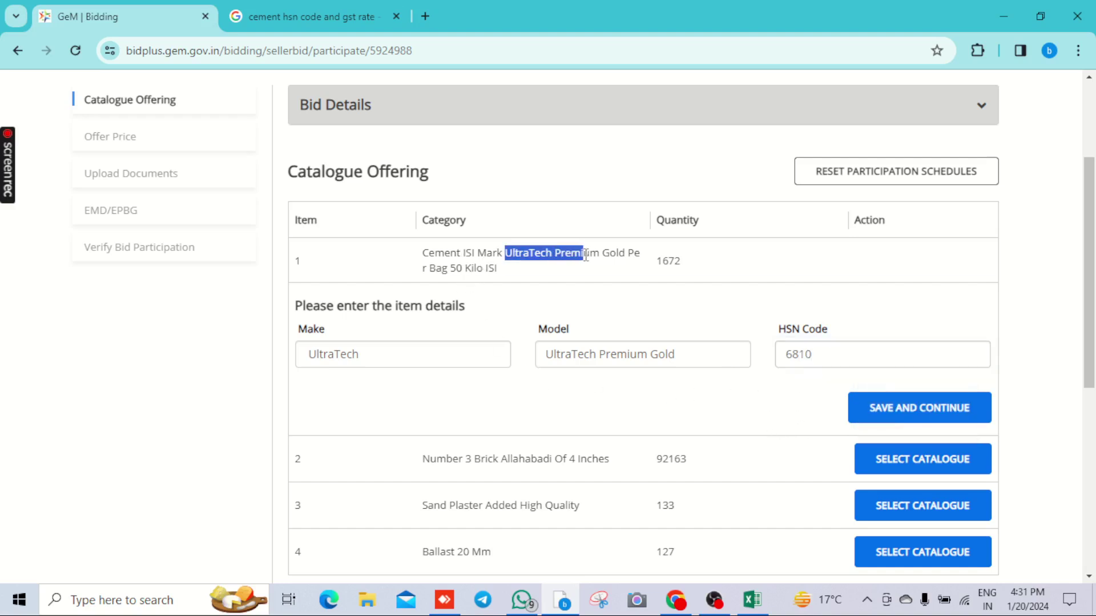
click(919, 406)
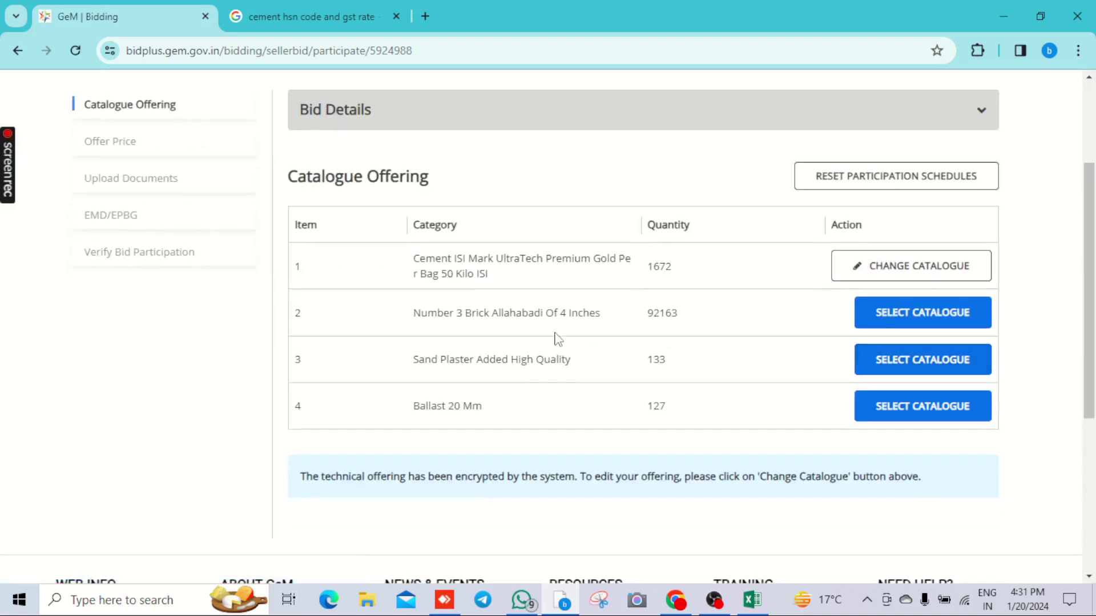
drag(421, 314, 649, 328)
click(844, 322)
click(883, 326)
scroll(828, 321, down, 1)
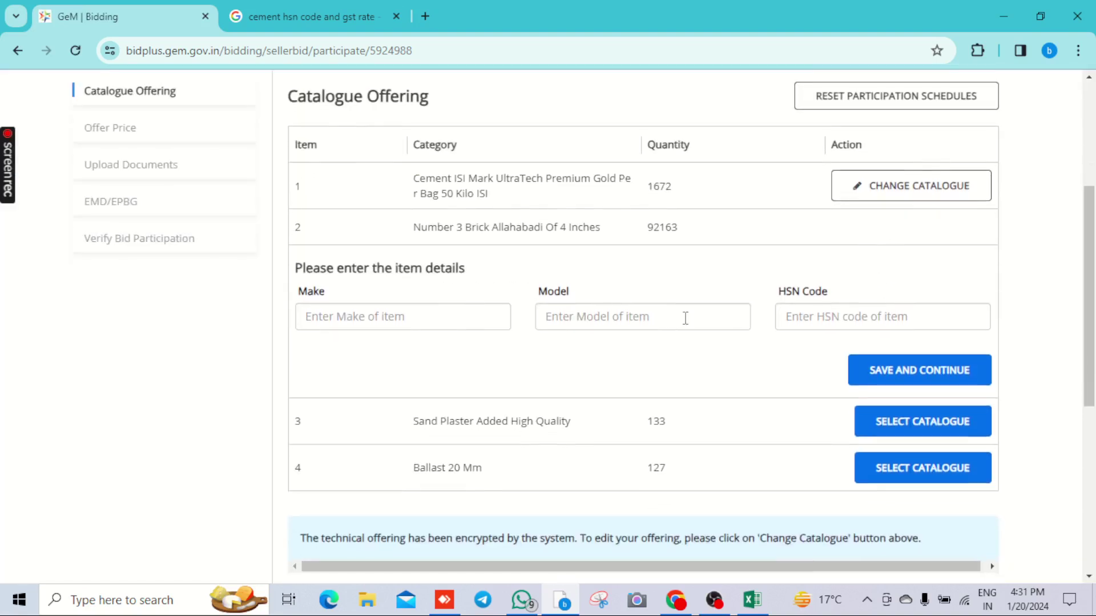
- Give the brick item Make NA and Model 'Allahabadi Of 4 Inches'
click(364, 325)
click(420, 366)
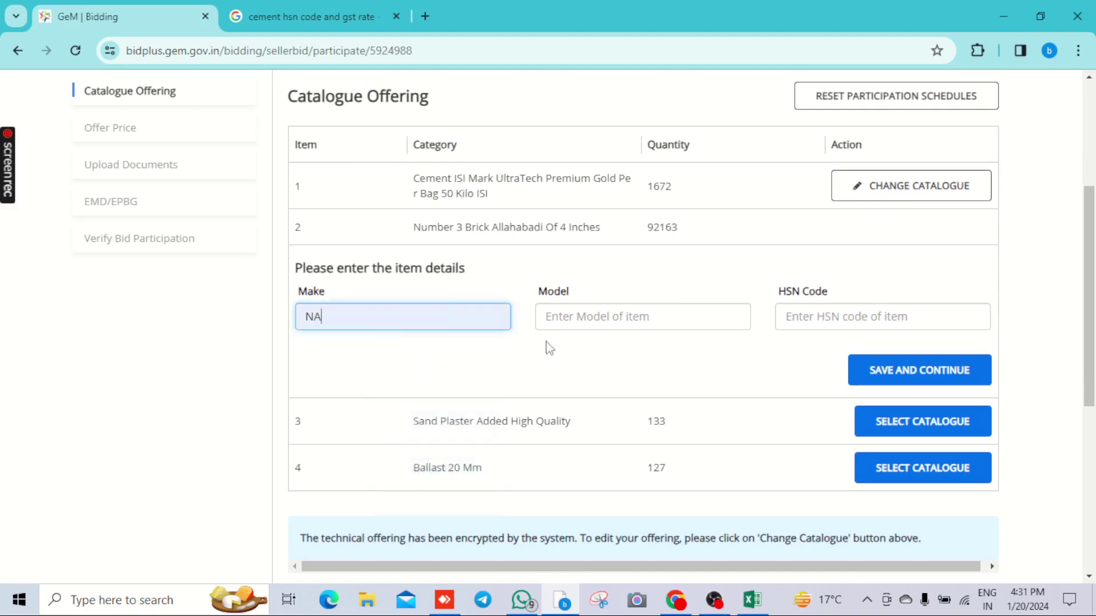
click(598, 322)
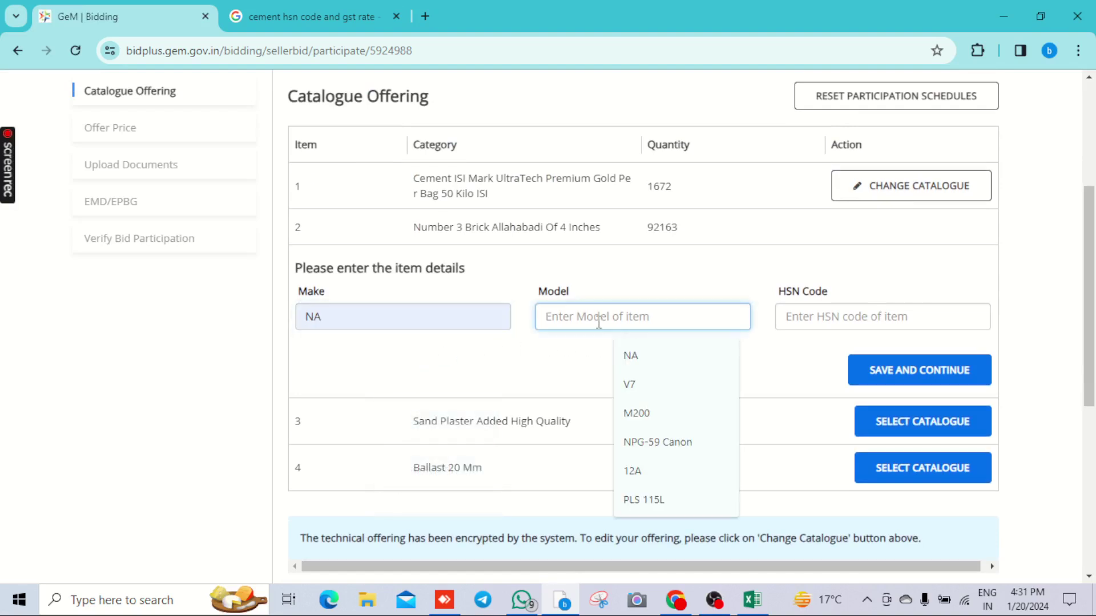
click(633, 355)
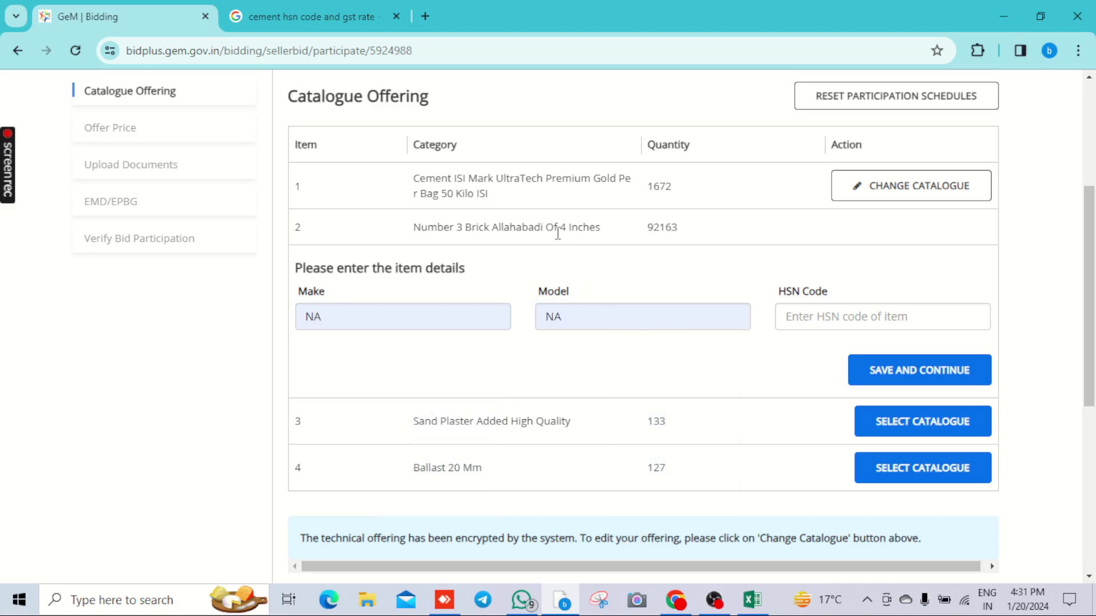
drag(564, 233, 607, 235)
drag(490, 230, 607, 234)
key(ctrl+c)
click(512, 231)
click(540, 322)
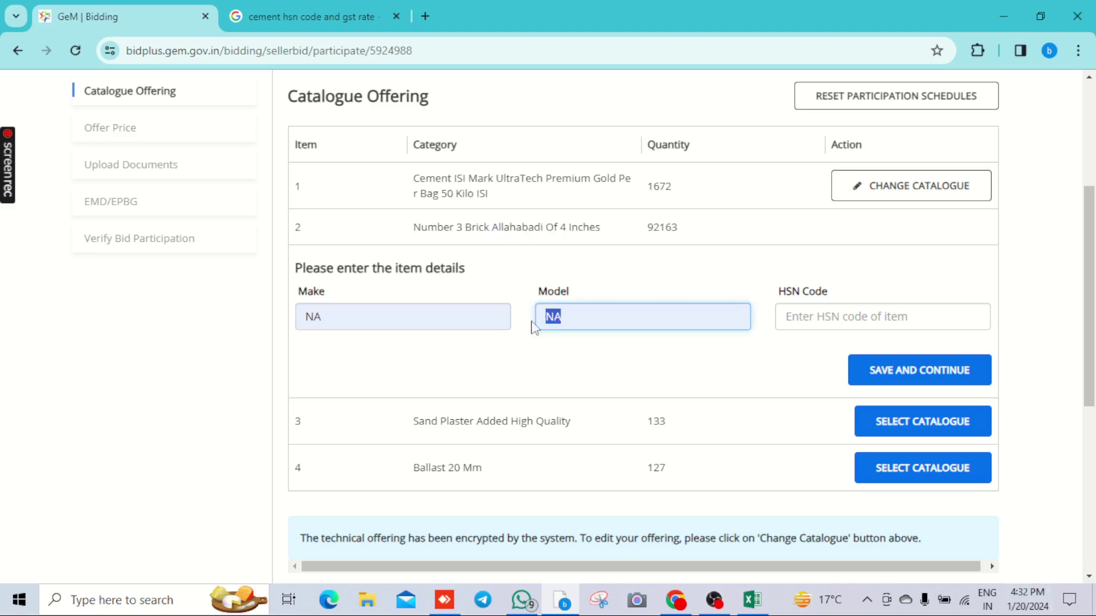
key(ctrl+v)
click(844, 321)
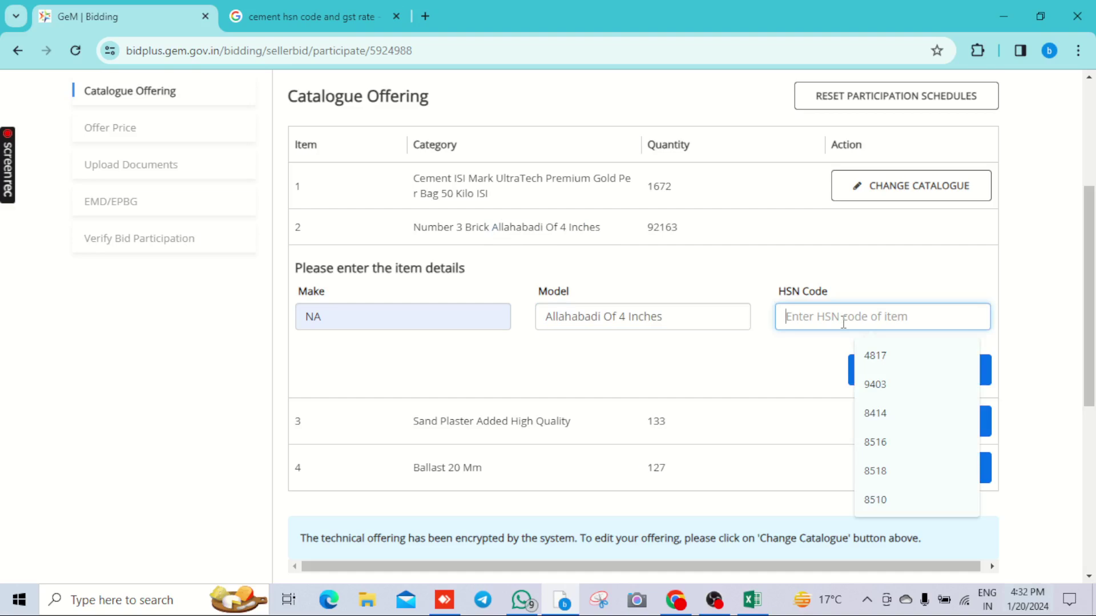
click(324, 7)
scroll(285, 148, up, 6)
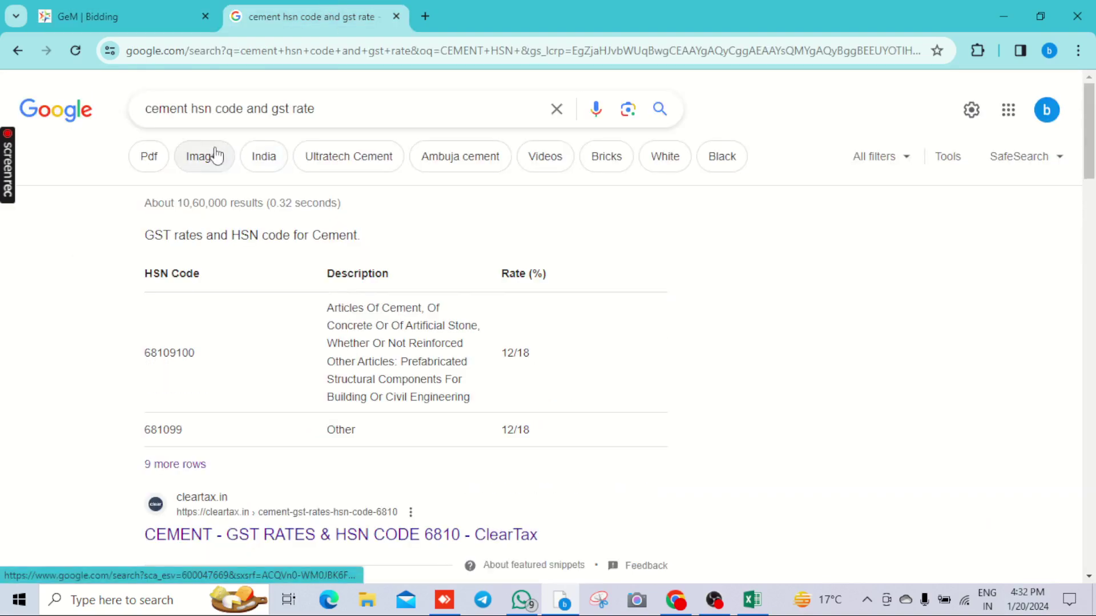
- Change the Google query to 'bricks hsn code and gst rate' and search
drag(184, 111, 116, 122)
key(BackSpace)
key(Delete)
text(BRU)
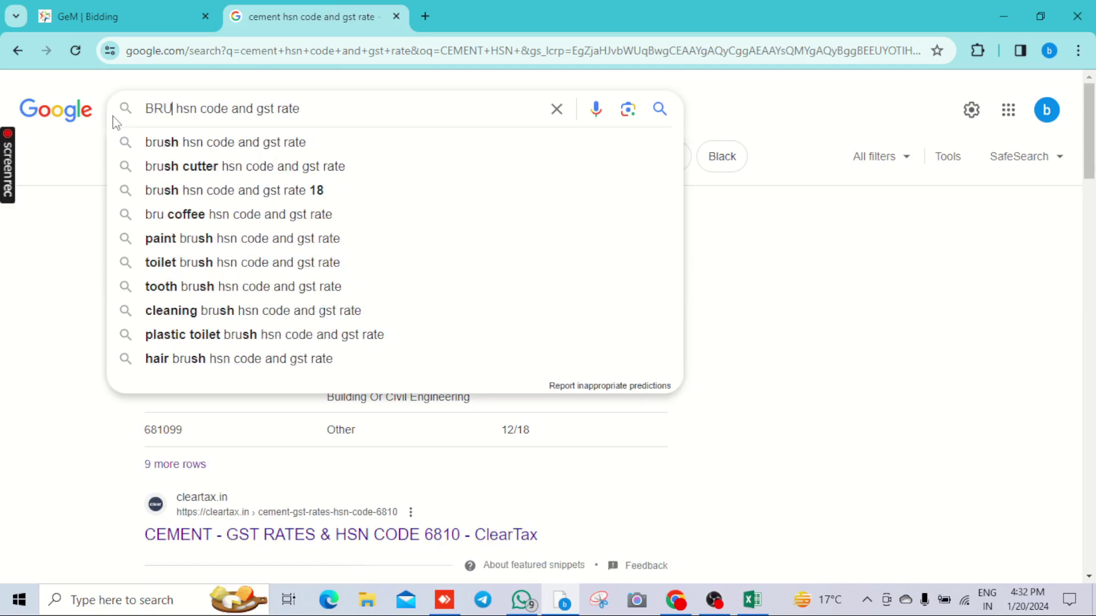
key(BackSpace)
text(ICK)
click(229, 152)
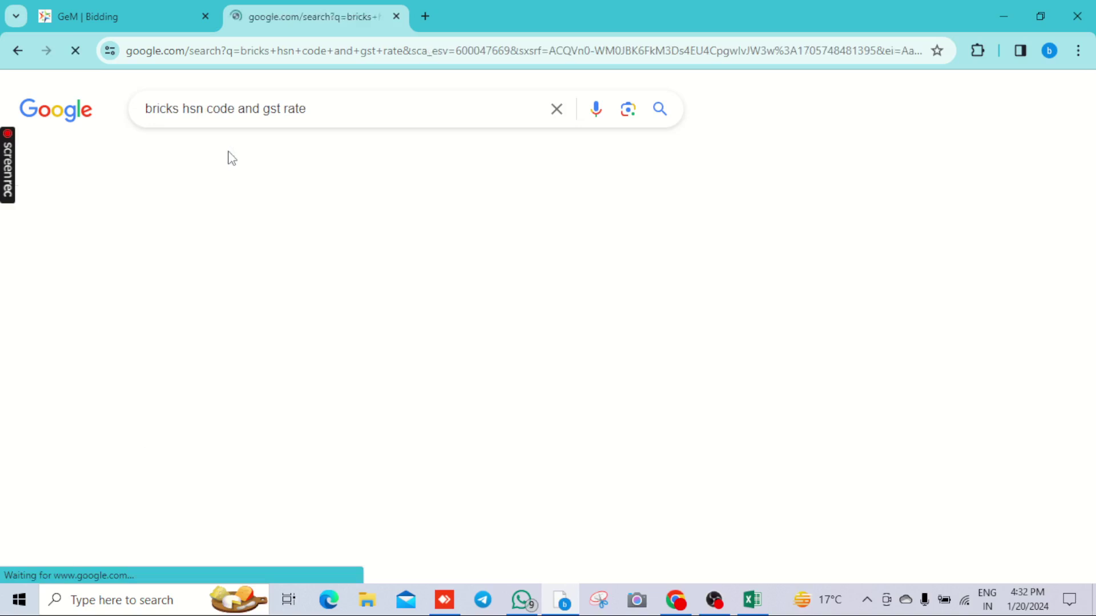
- Enter HSN code 6901 for the brick item and save its catalogue details
click(117, 11)
text(6901)
click(907, 374)
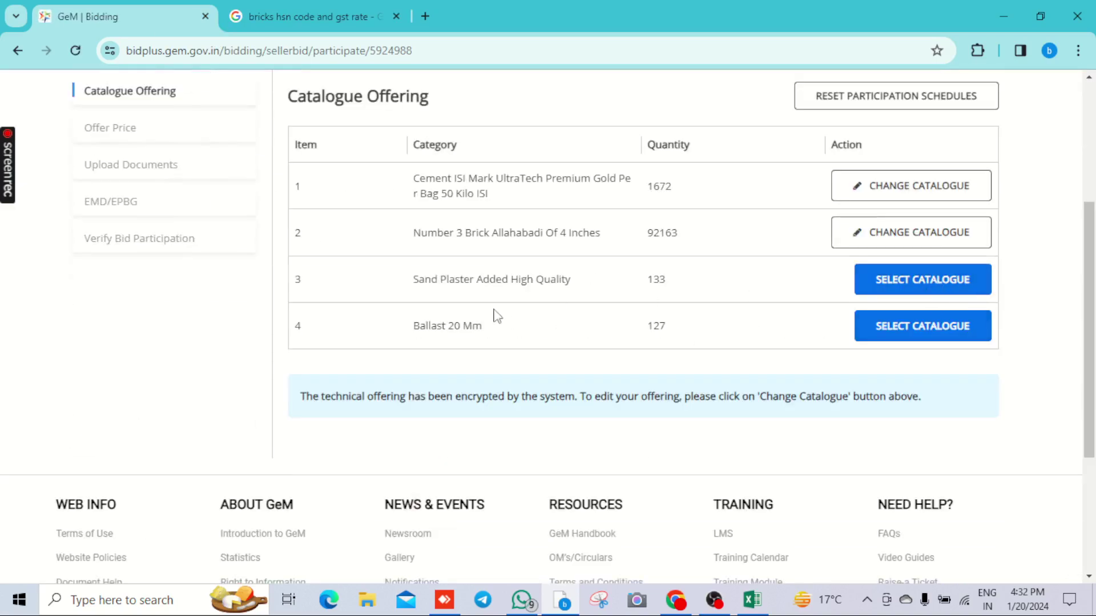
- Set Make and Model to NA for the Sand Plaster item
drag(413, 279, 505, 301)
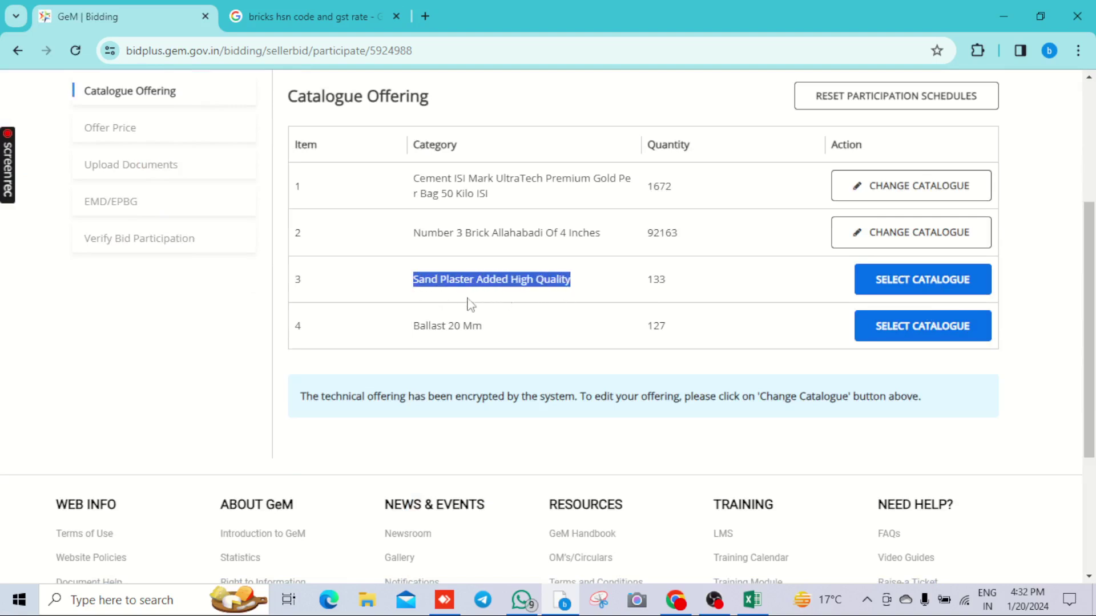
click(414, 301)
click(939, 281)
scroll(714, 317, down, 1)
click(392, 286)
click(482, 318)
click(609, 288)
click(630, 321)
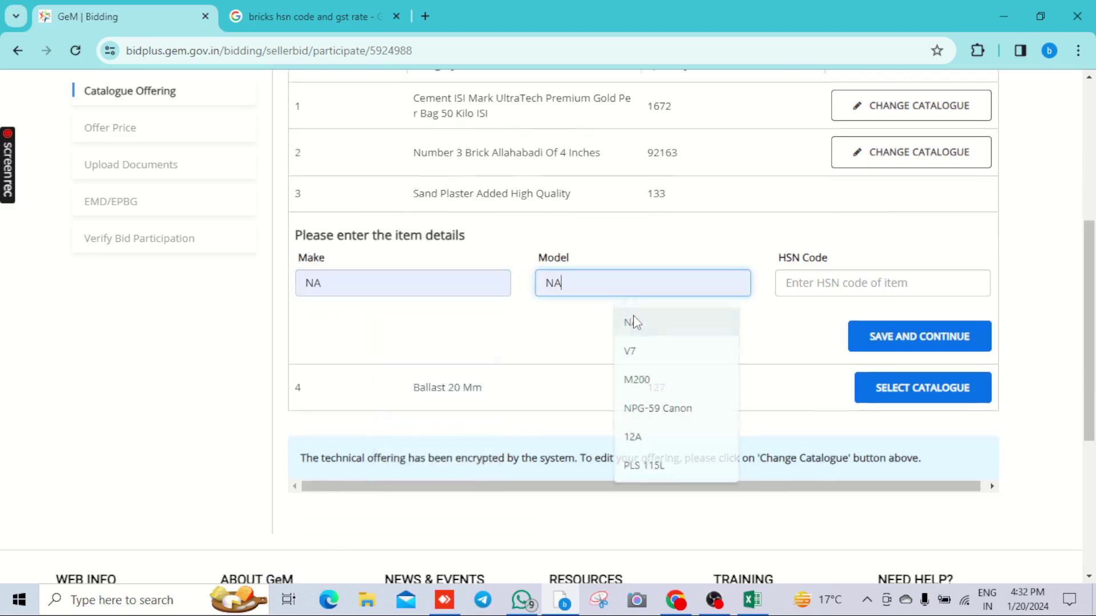
- Search Google for the plaster HSN code
click(818, 283)
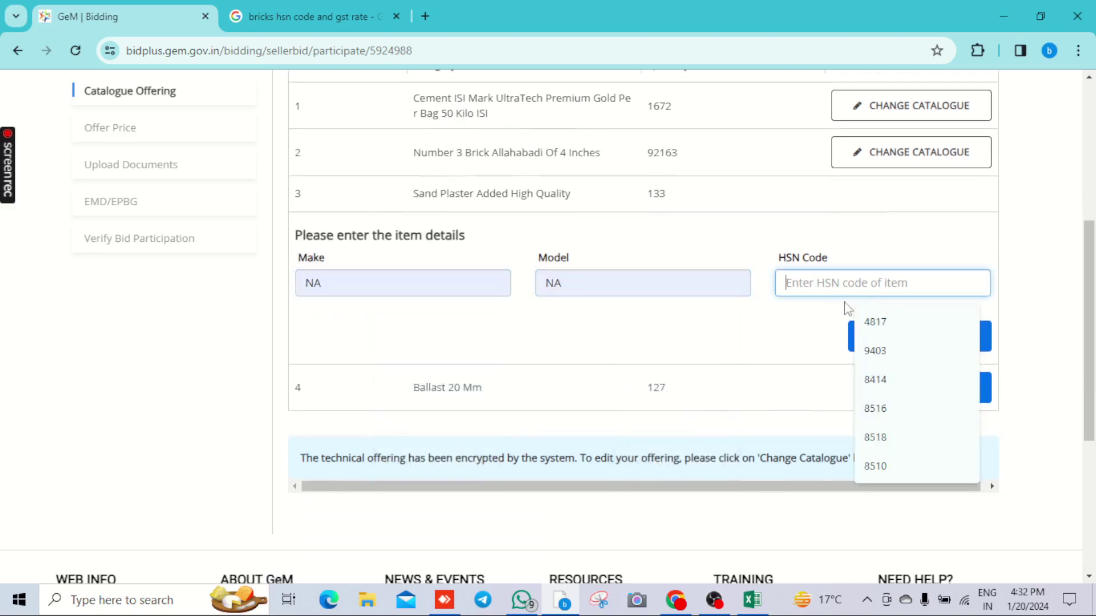
click(341, 10)
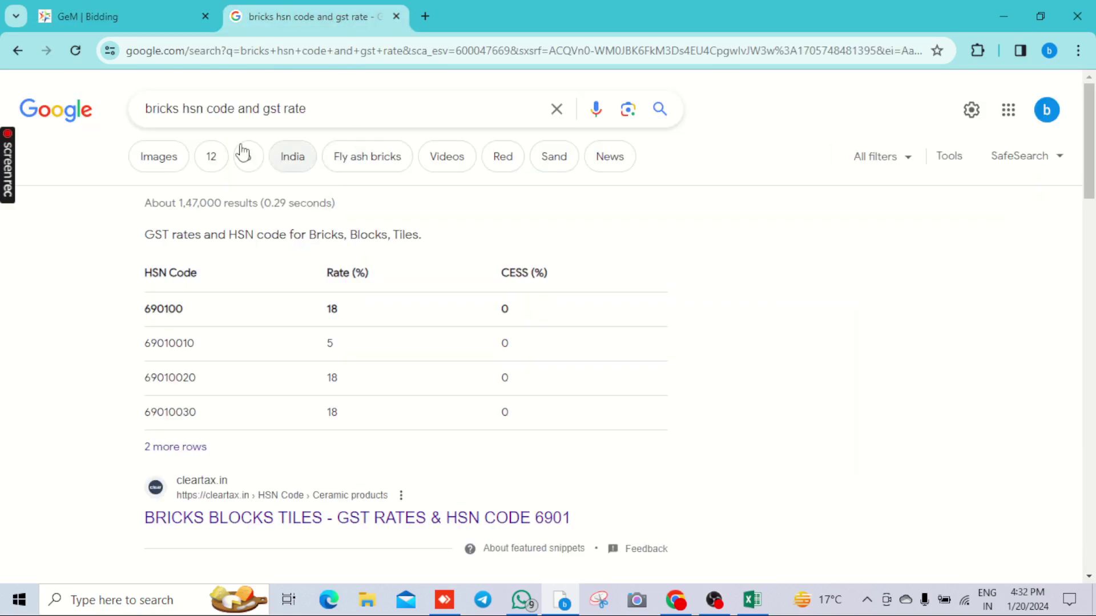
drag(180, 109, 127, 116)
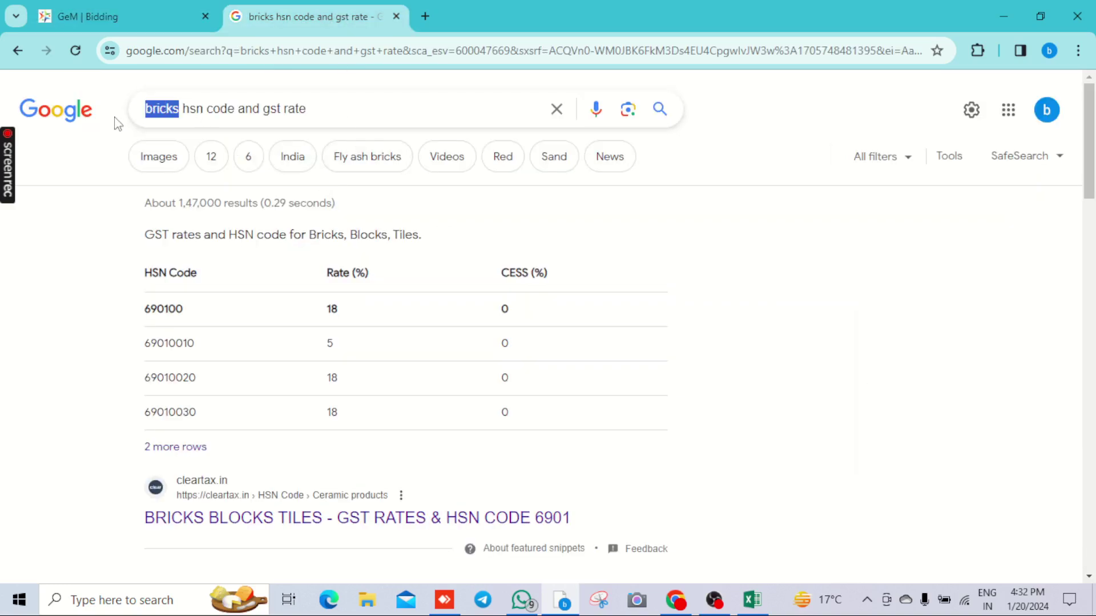
text(LASTER)
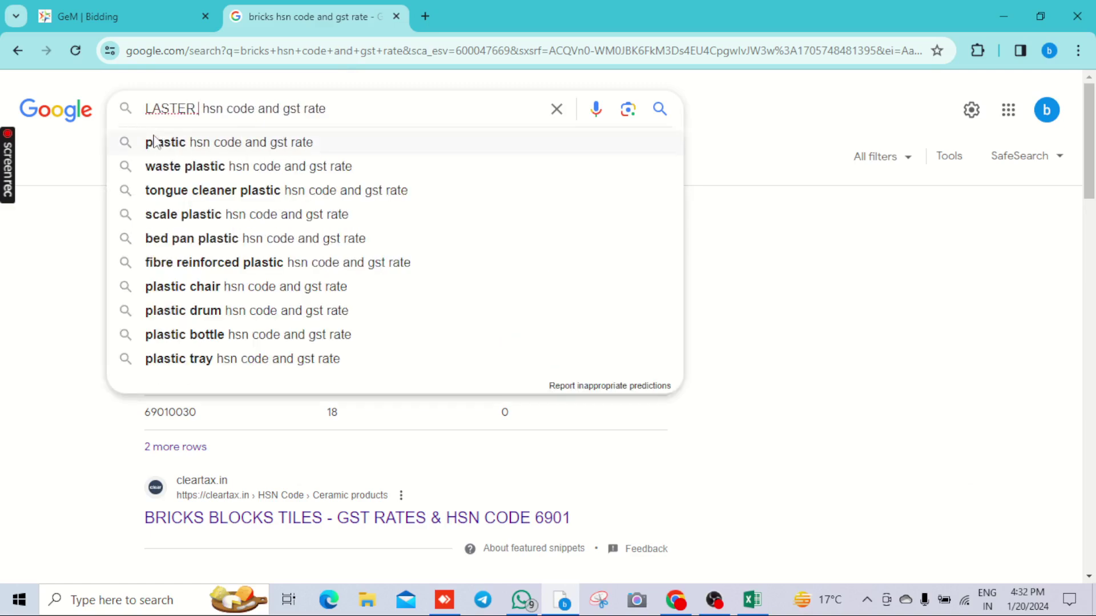
click(147, 109)
text(P)
key(Return)
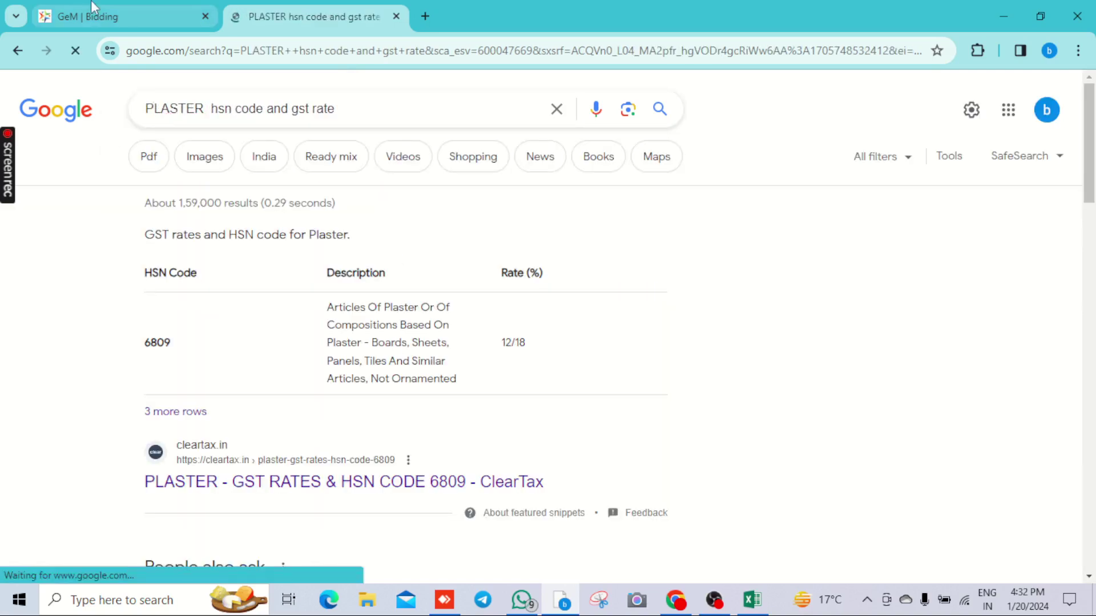
- Enter HSN code 6809 and save the Sand Plaster item details
key(ctrl+shift+Tab)
text(6809)
click(908, 340)
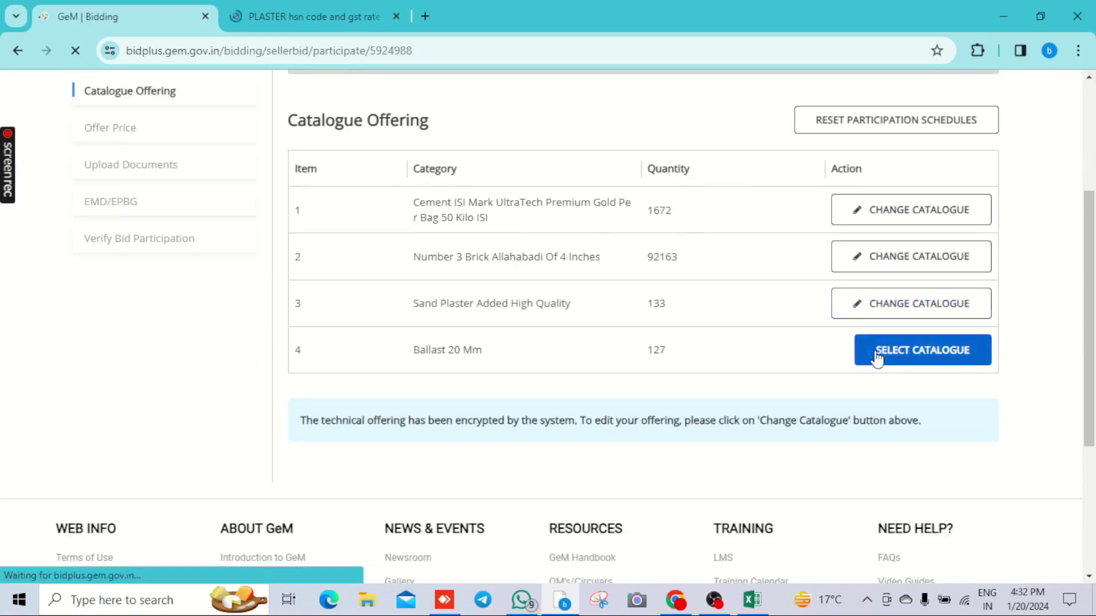
- Give item 4, Ballast 20 Mm, Make NA, Model NA and HSN code 6809, and save it
click(894, 355)
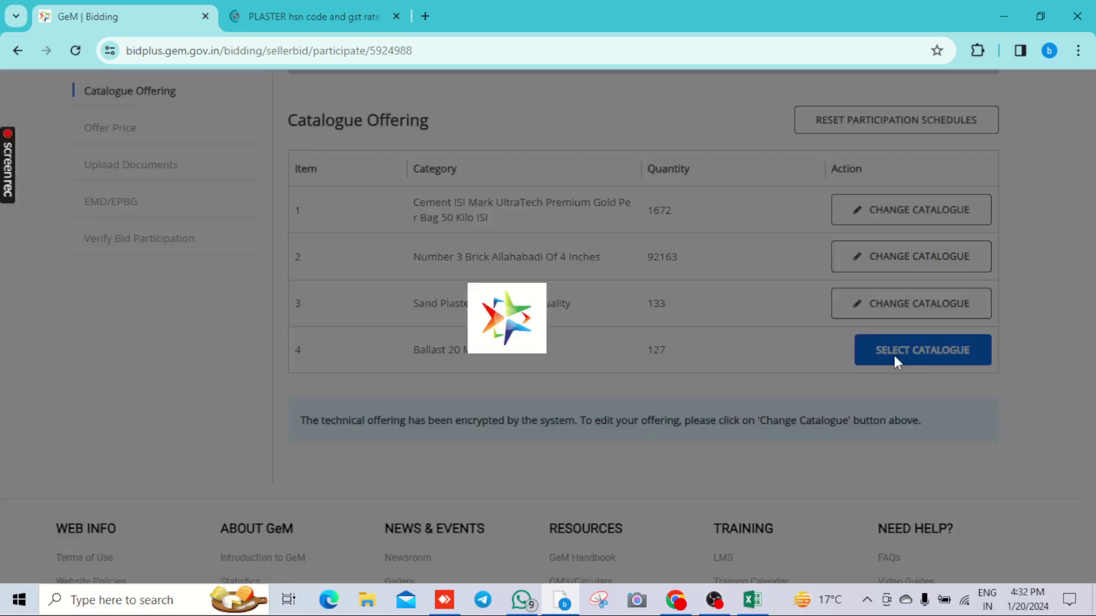
click(357, 441)
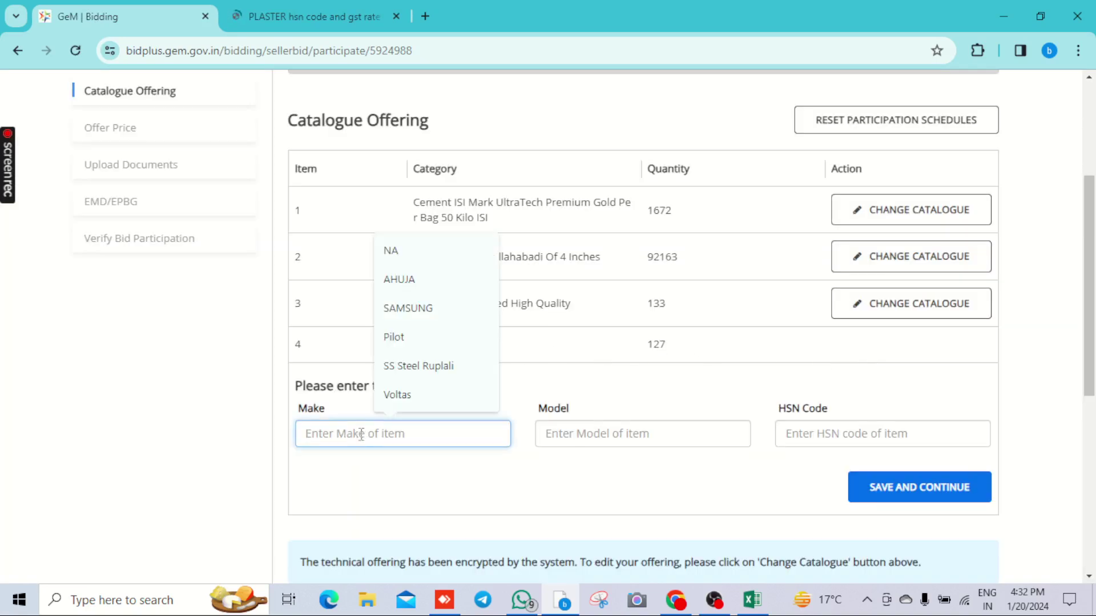
click(409, 252)
click(571, 437)
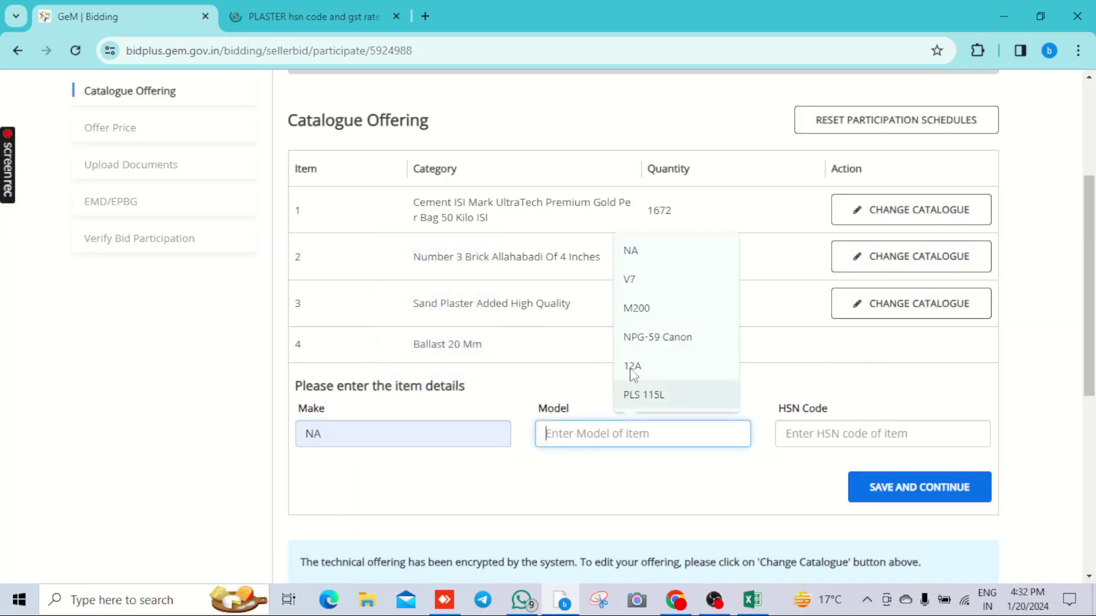
click(641, 254)
click(815, 441)
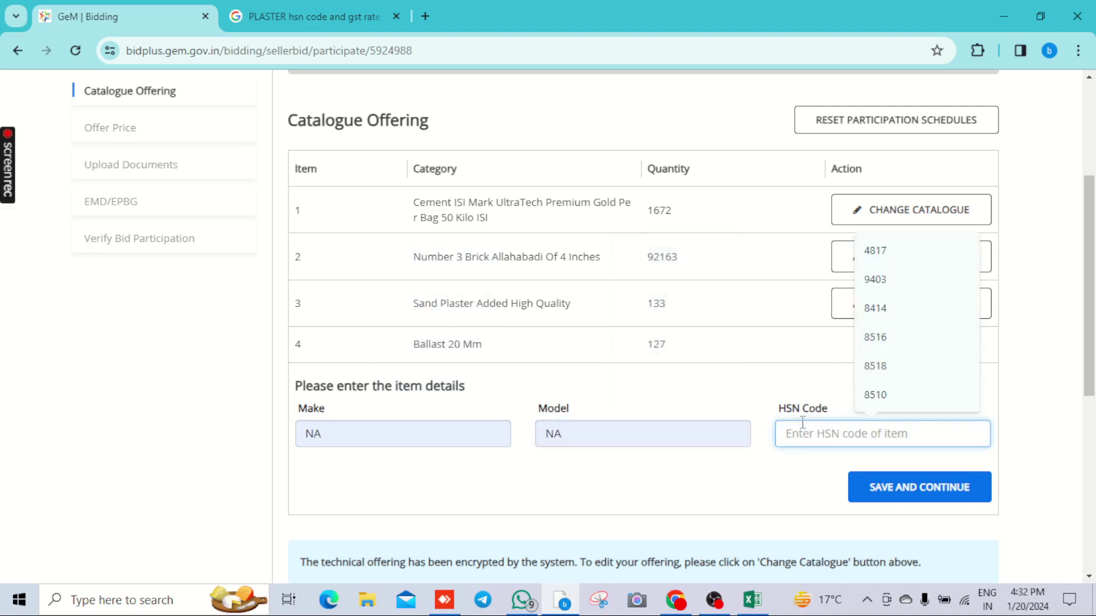
text(6809)
click(734, 469)
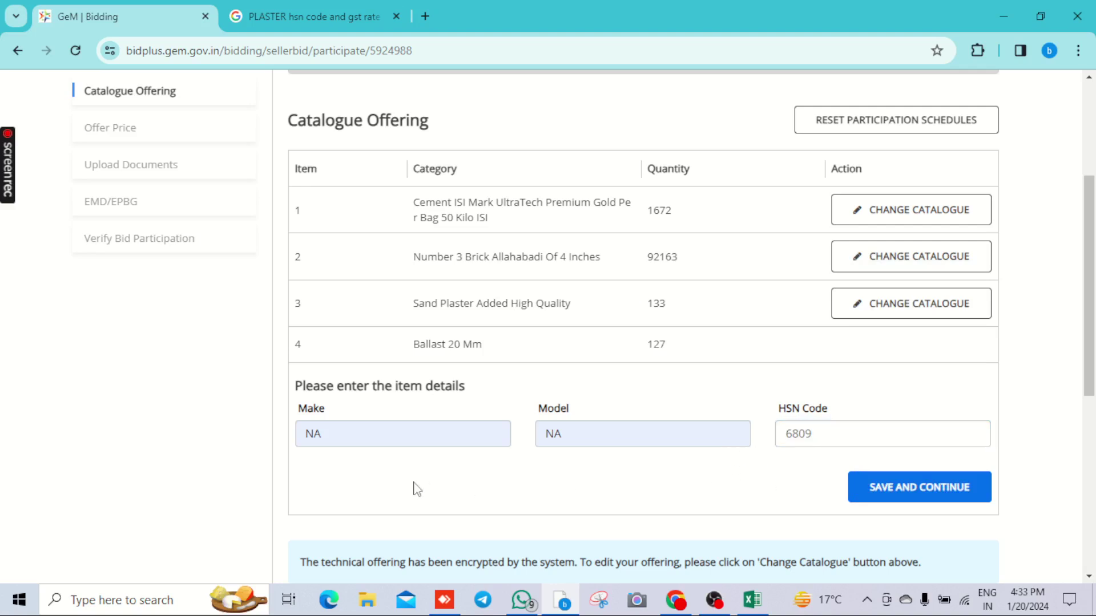
click(898, 492)
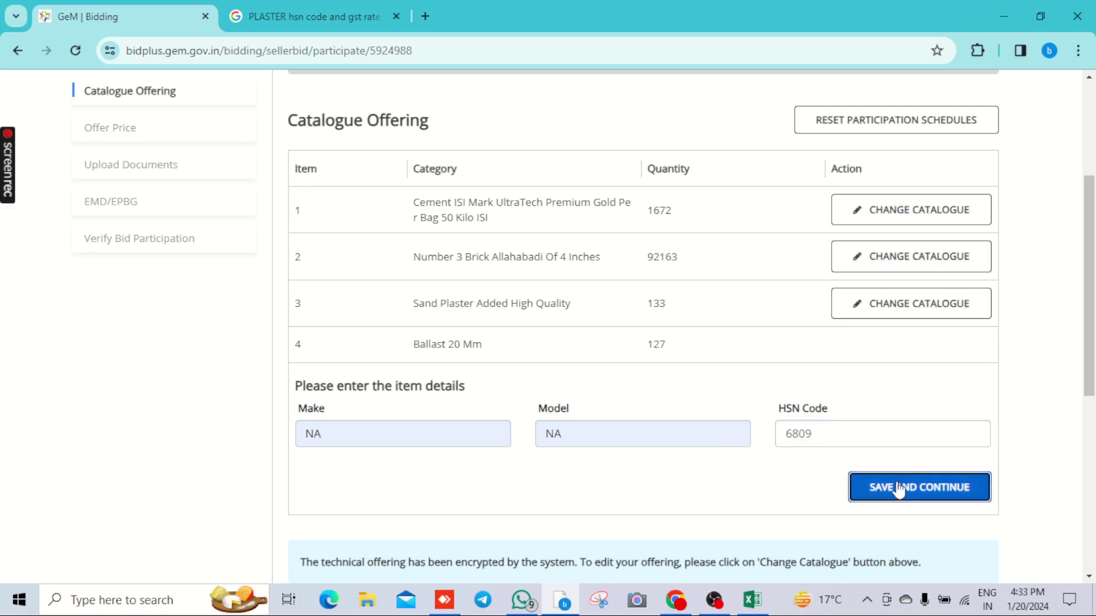
scroll(890, 468, down, 3)
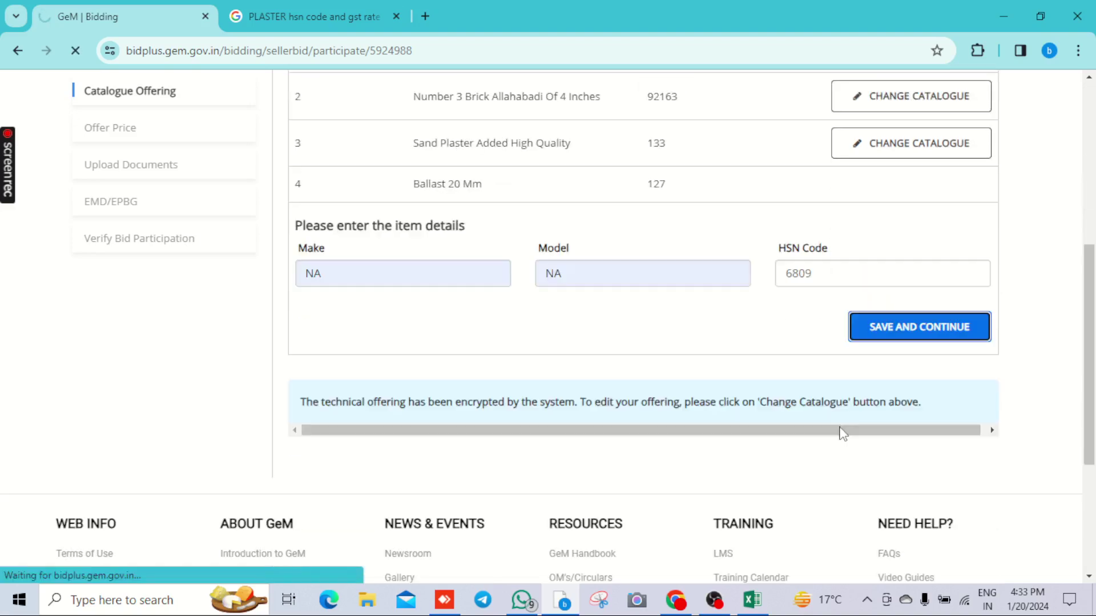
scroll(854, 360, down, 5)
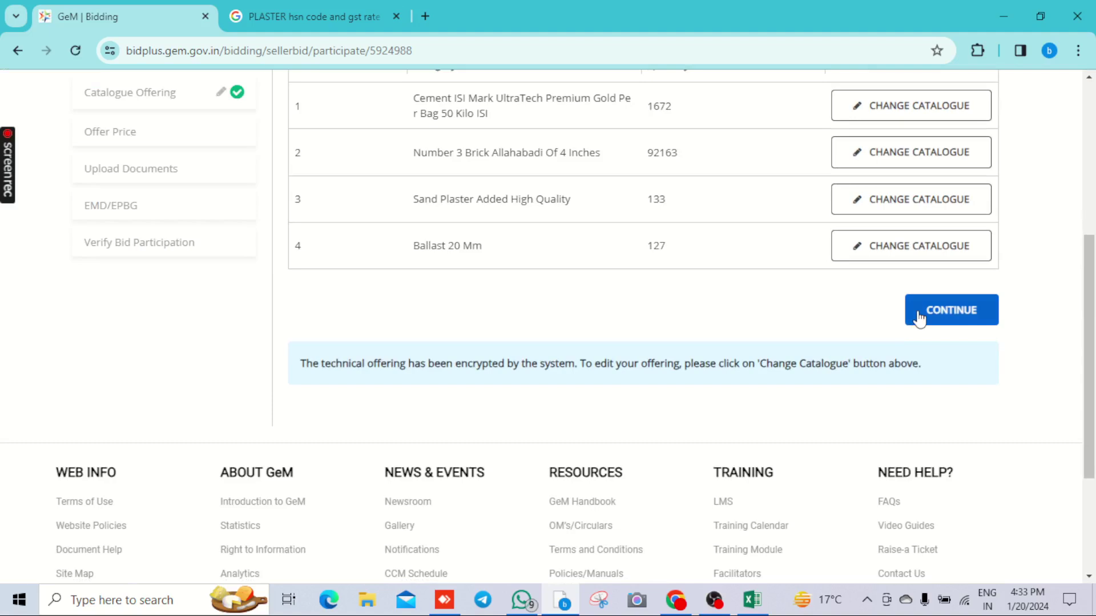
- Move on to the Offer Price step and focus the Schedule 1 unit price field
click(950, 321)
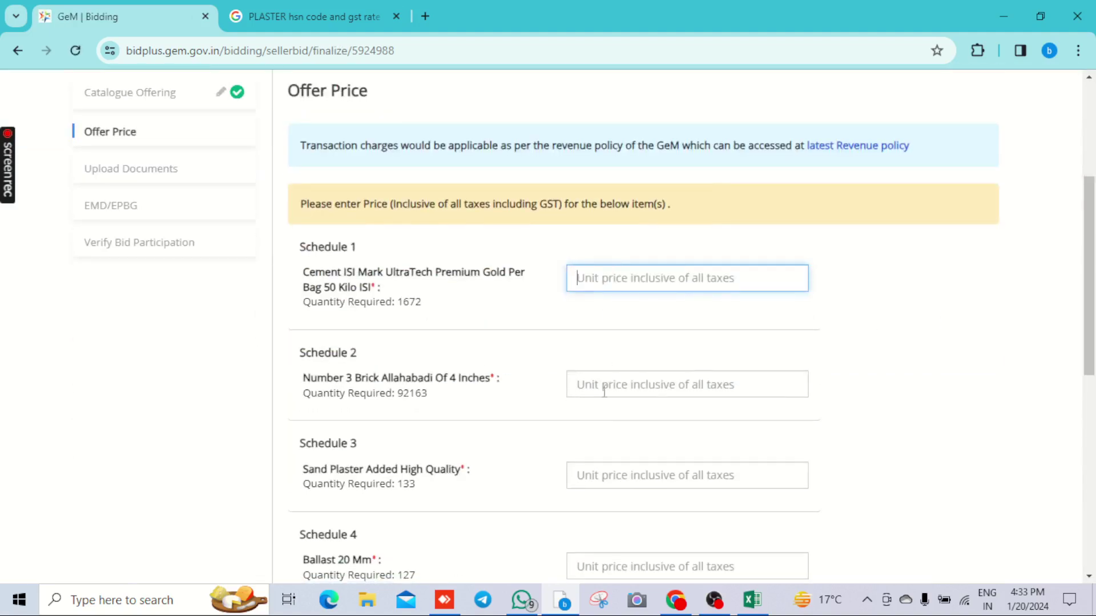
scroll(602, 311, down, 8)
scroll(601, 318, up, 8)
click(605, 336)
click(629, 283)
click(629, 335)
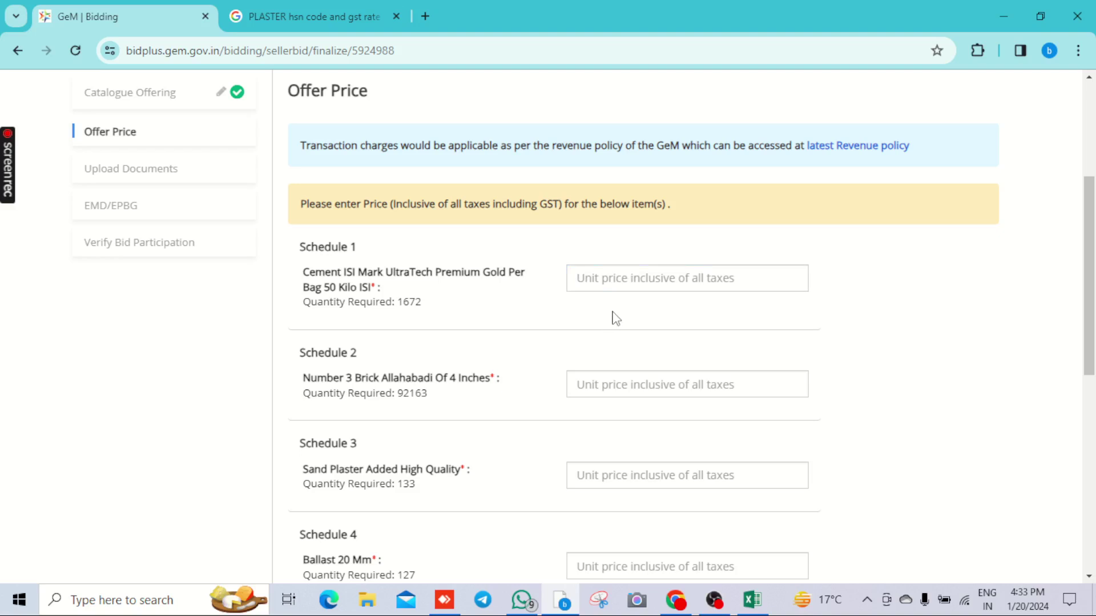
click(616, 284)
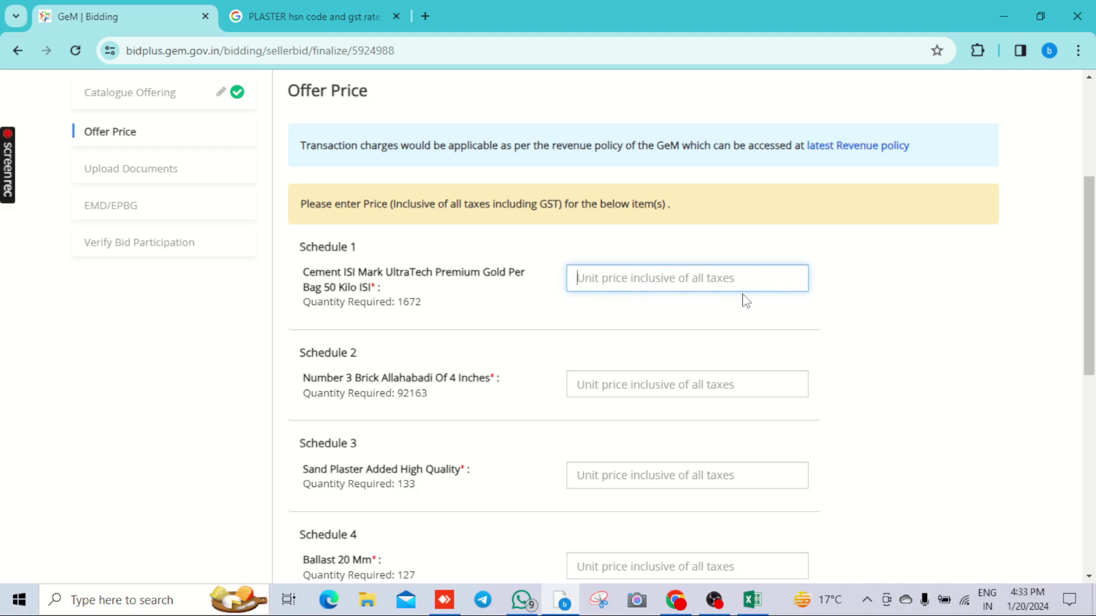
click(610, 333)
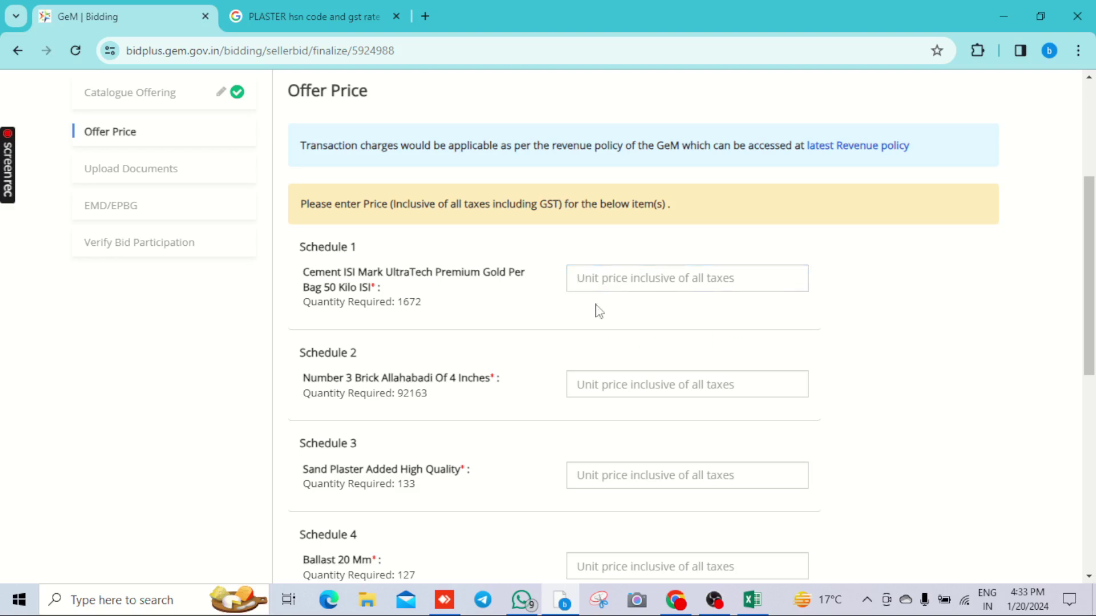
click(583, 276)
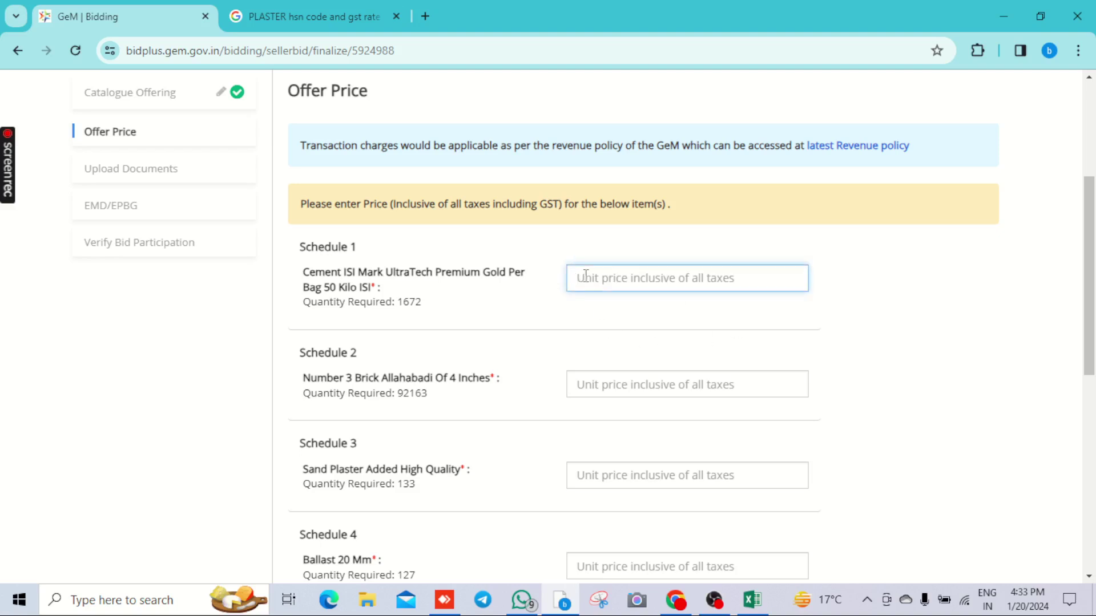
- Check the Schedule 1 quantity 1672 and enter a cement unit price of 350
drag(398, 304, 426, 309)
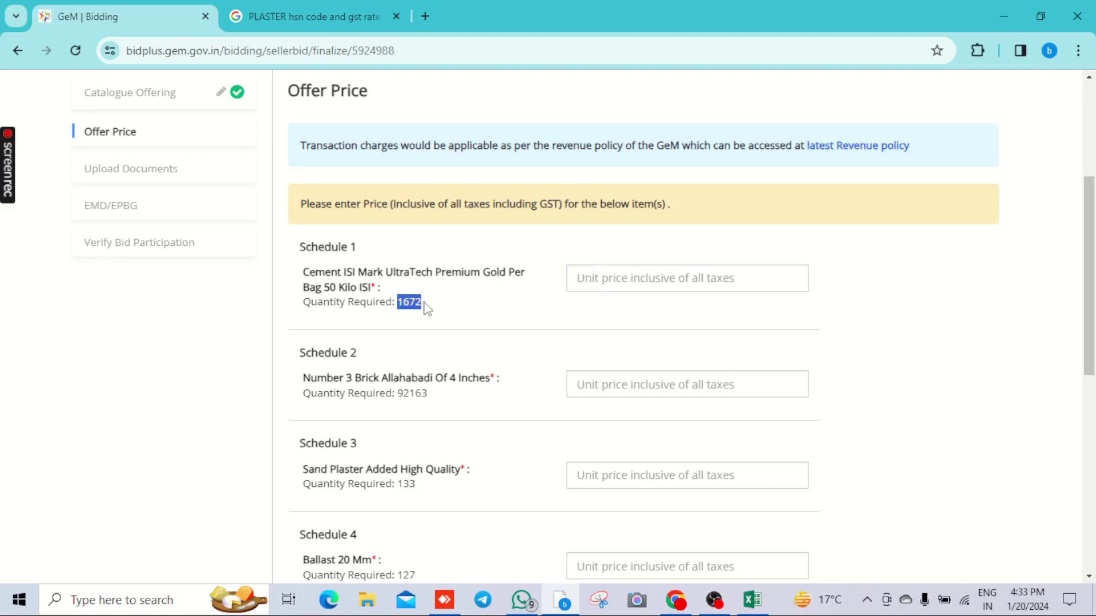
click(660, 277)
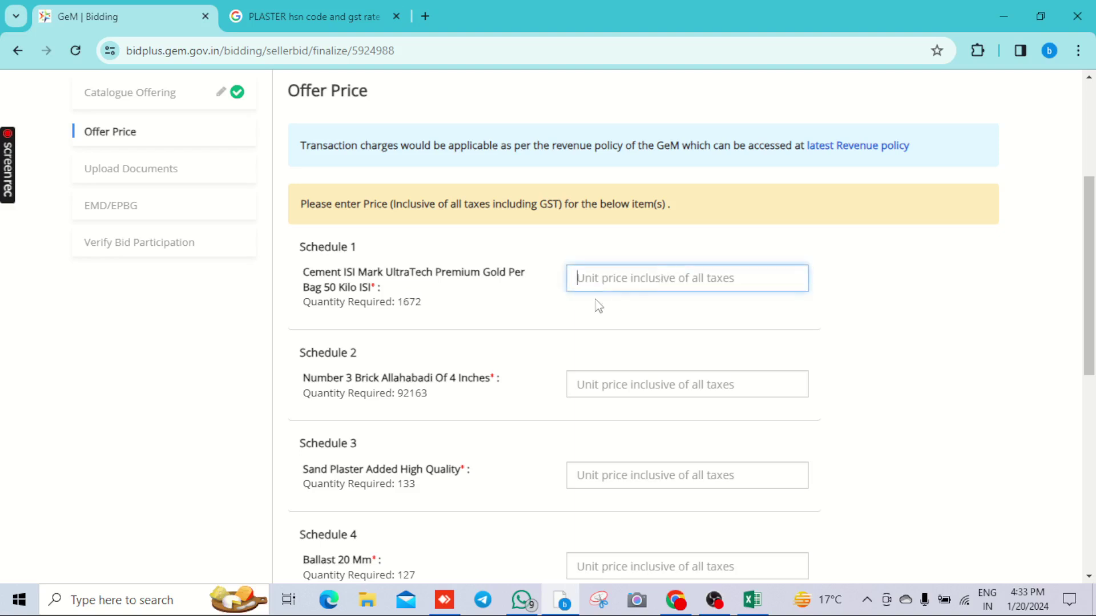
drag(398, 303, 422, 306)
click(650, 276)
text(350)
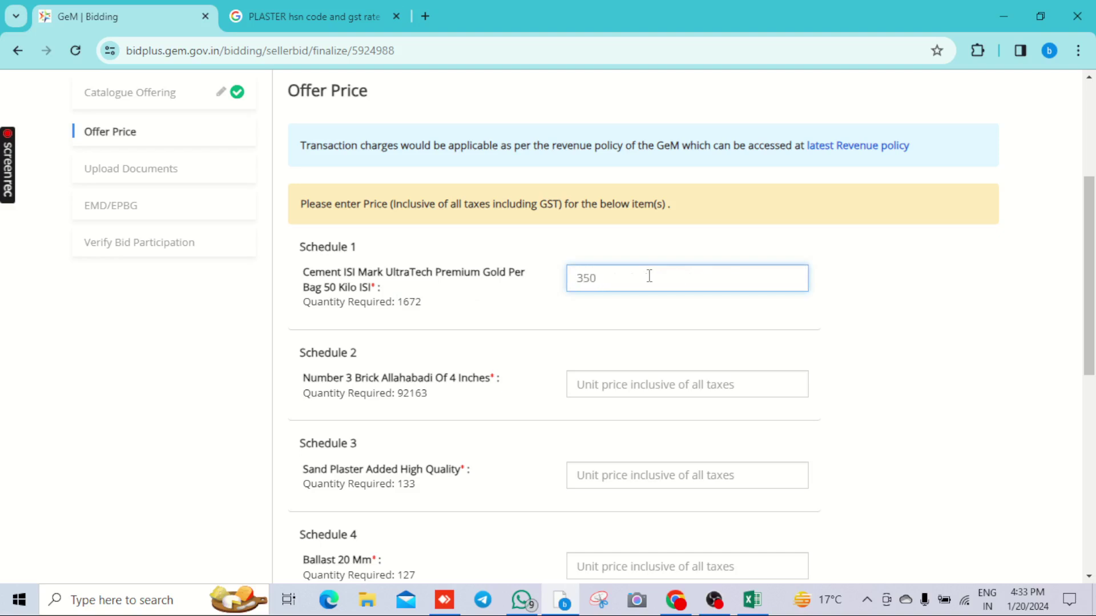
click(604, 332)
- Price the Schedule 2 bricks at 6 per unit
scroll(602, 331, down, 1)
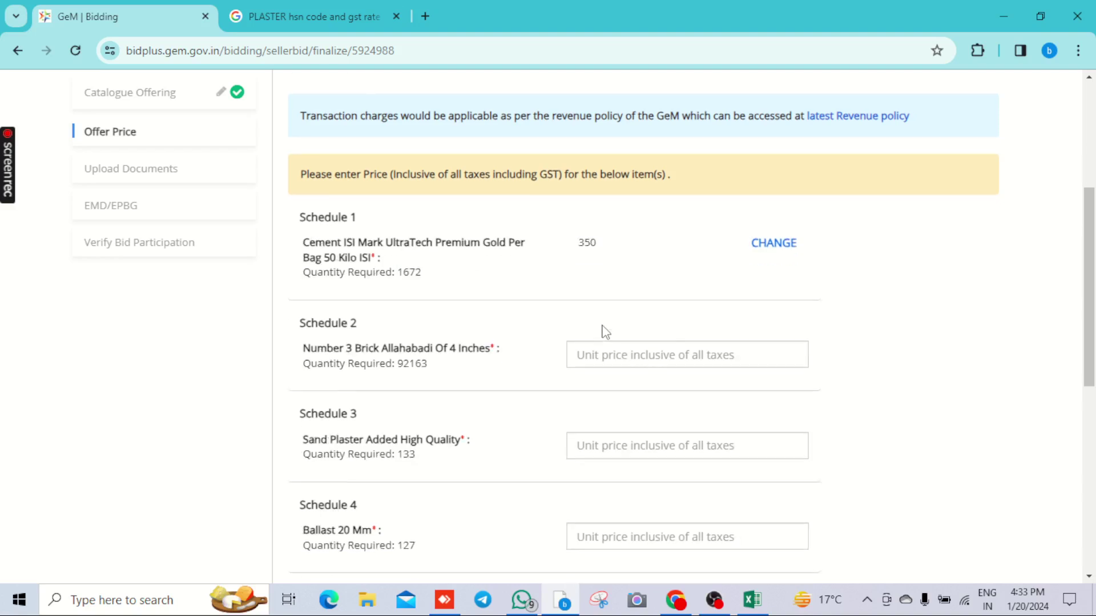
click(604, 307)
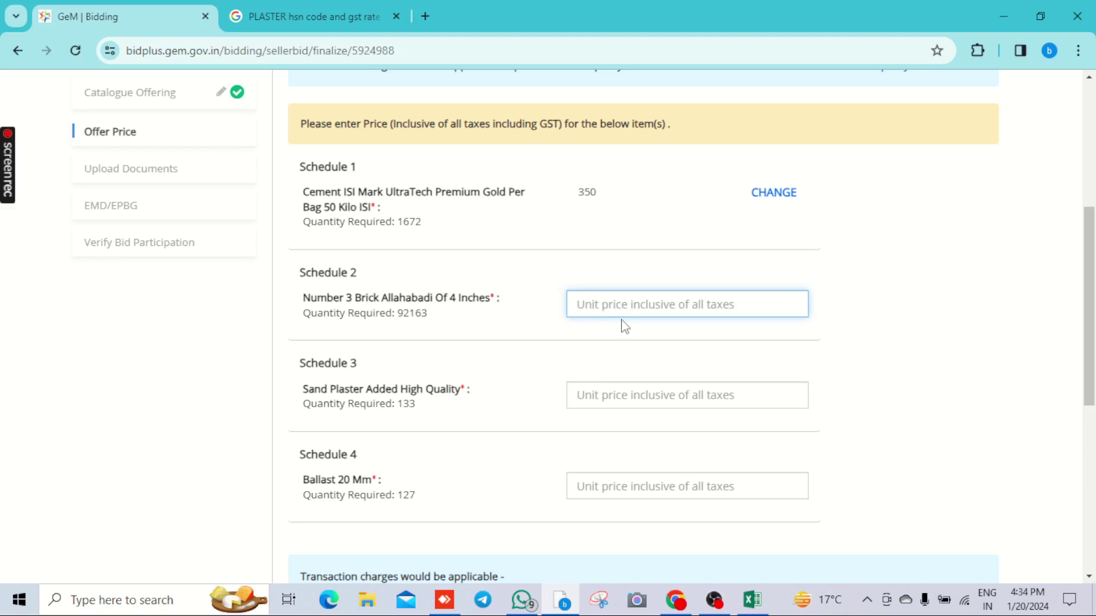
text(6)
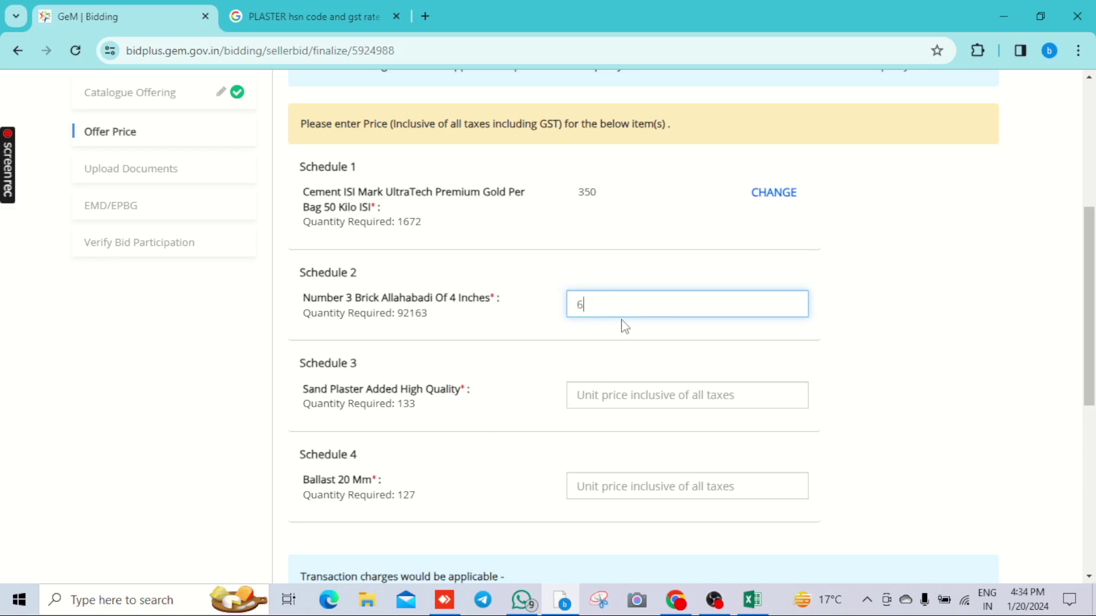
click(575, 355)
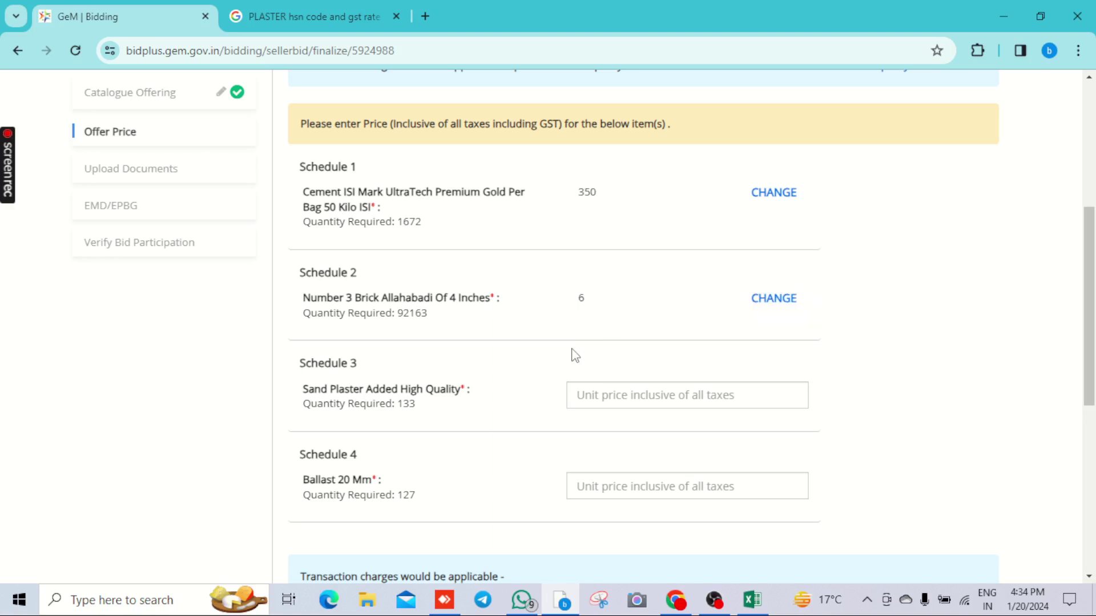
- Set the Schedule 3 Sand Plaster unit price to 1000, replacing the initial 50
scroll(573, 355, down, 1)
click(609, 327)
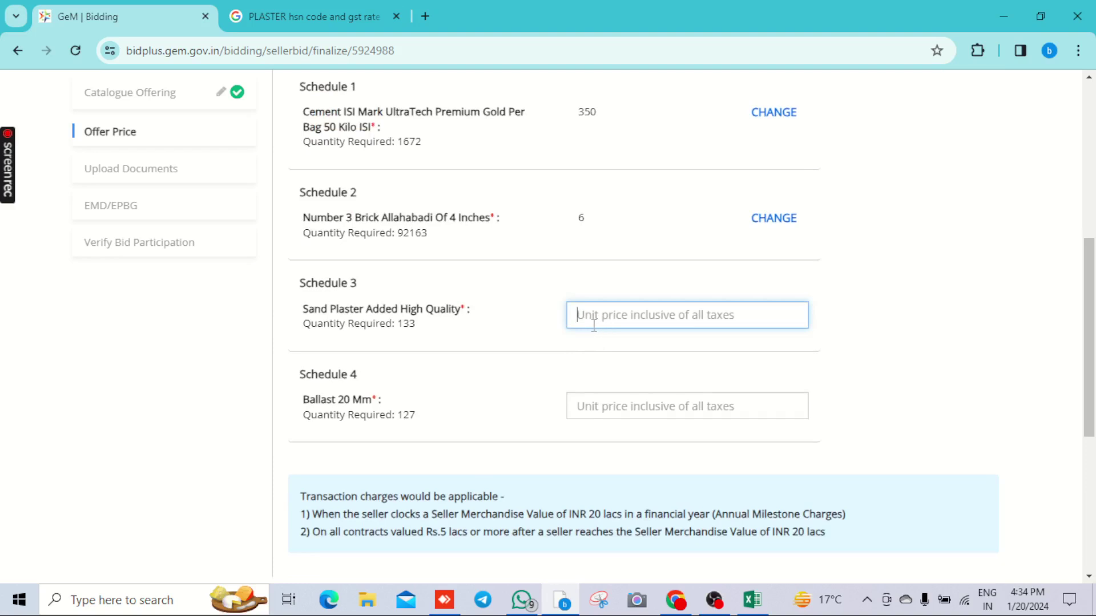
text(50)
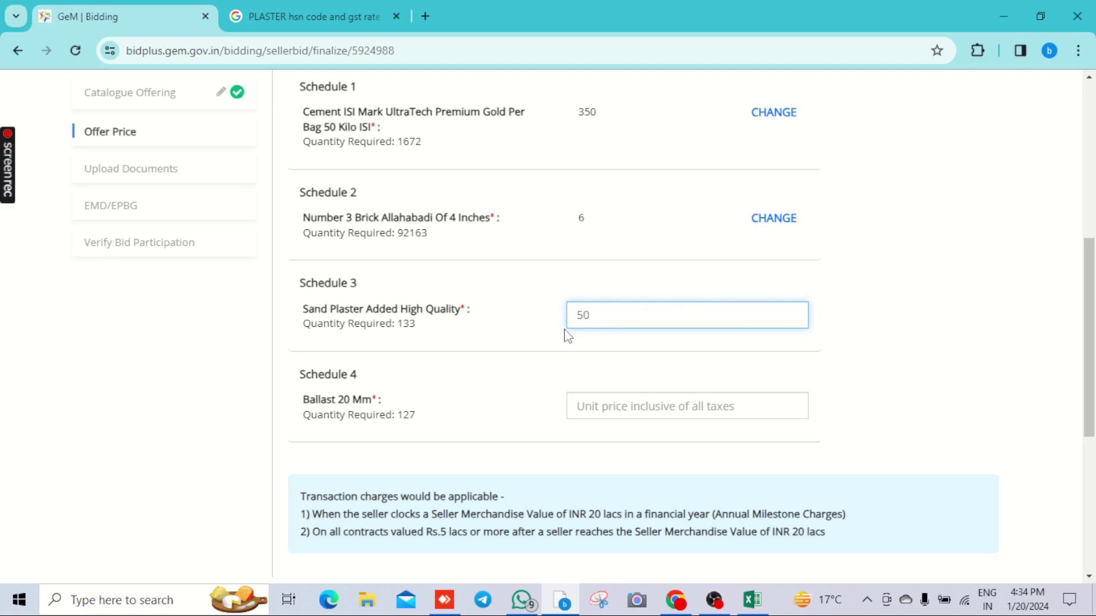
click(568, 337)
click(627, 411)
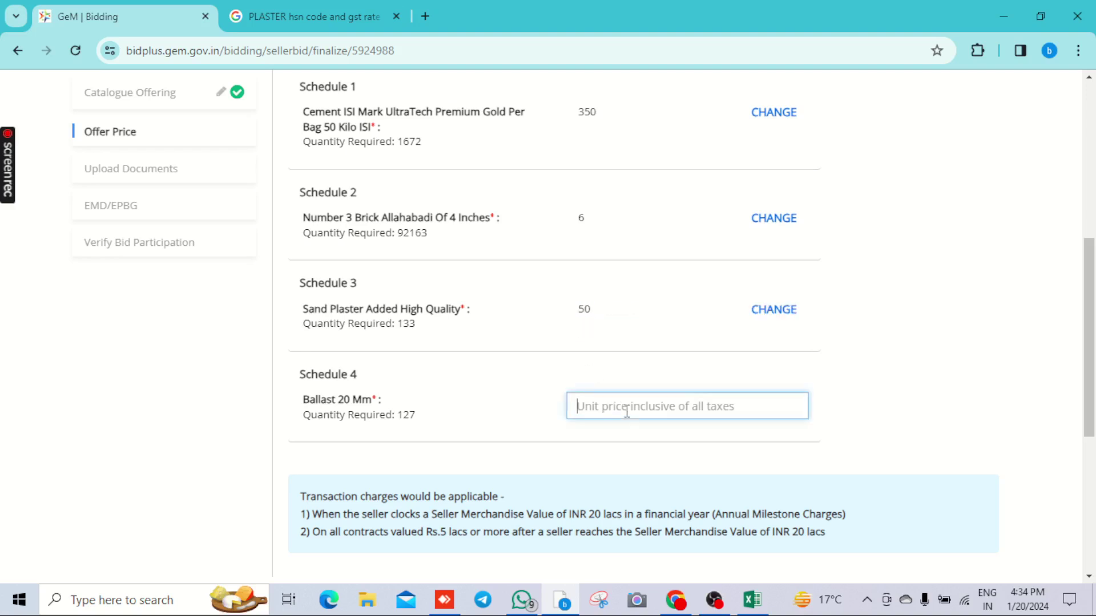
click(755, 324)
drag(656, 323, 550, 335)
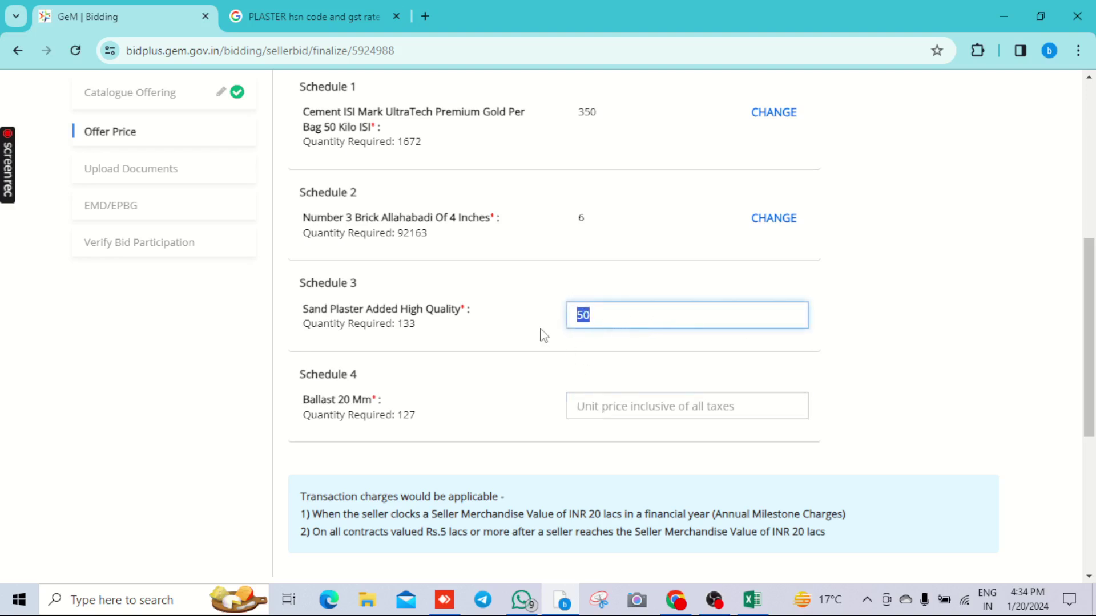
text(1000)
click(541, 336)
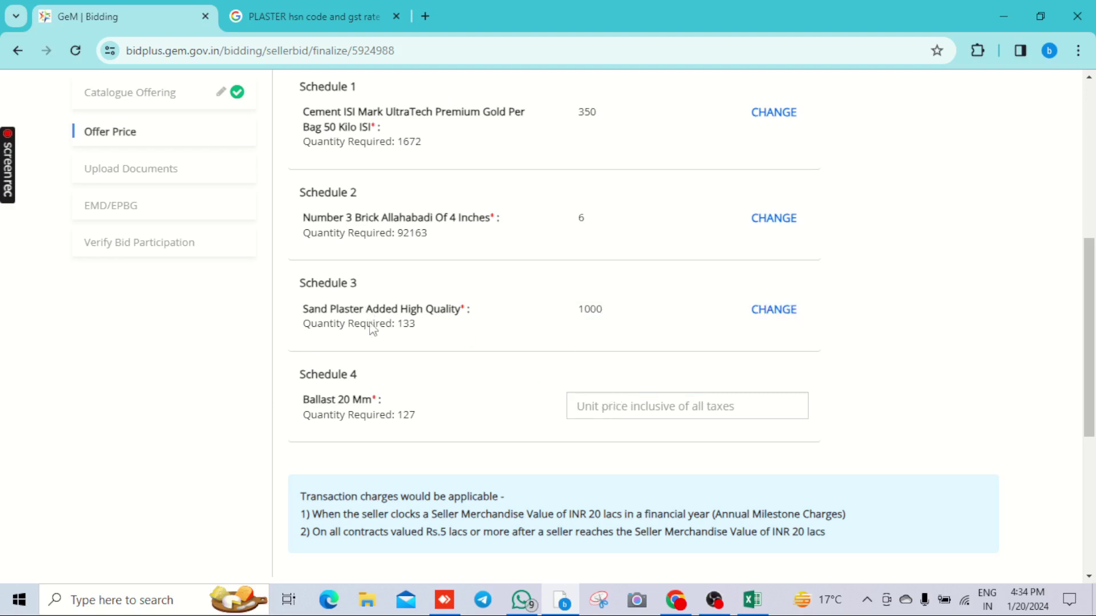
drag(392, 328, 416, 325)
click(608, 531)
- Check the order's cement 1672, bricks 92163 and plaster 133 quantities in the PDF
key(ctrl+Tab)
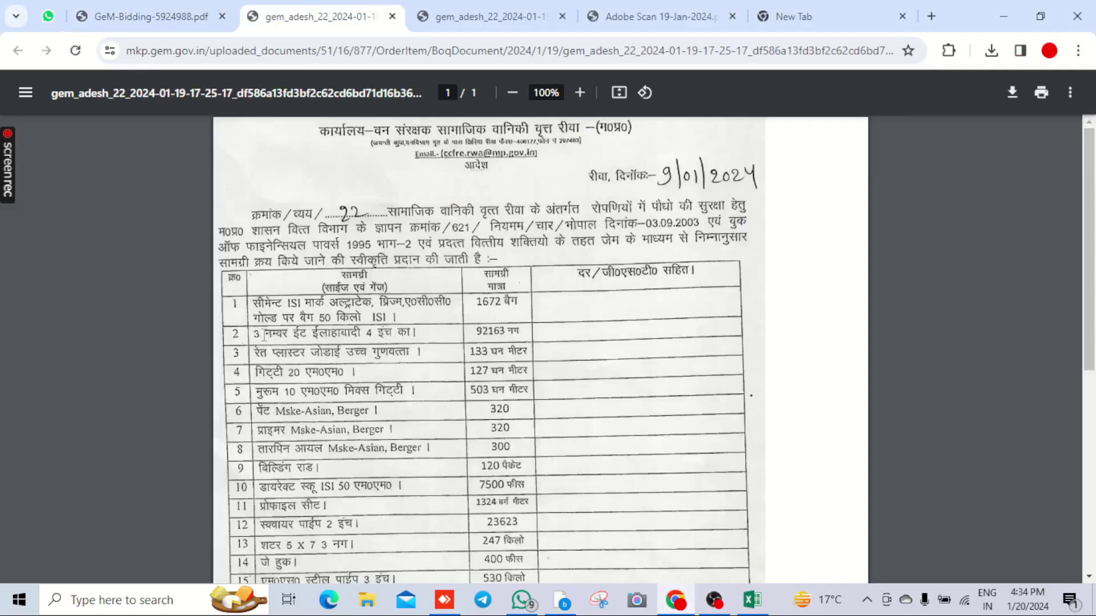
drag(259, 334, 369, 338)
drag(476, 331, 502, 333)
drag(352, 302, 516, 307)
drag(481, 301, 502, 305)
click(495, 317)
drag(313, 304, 347, 333)
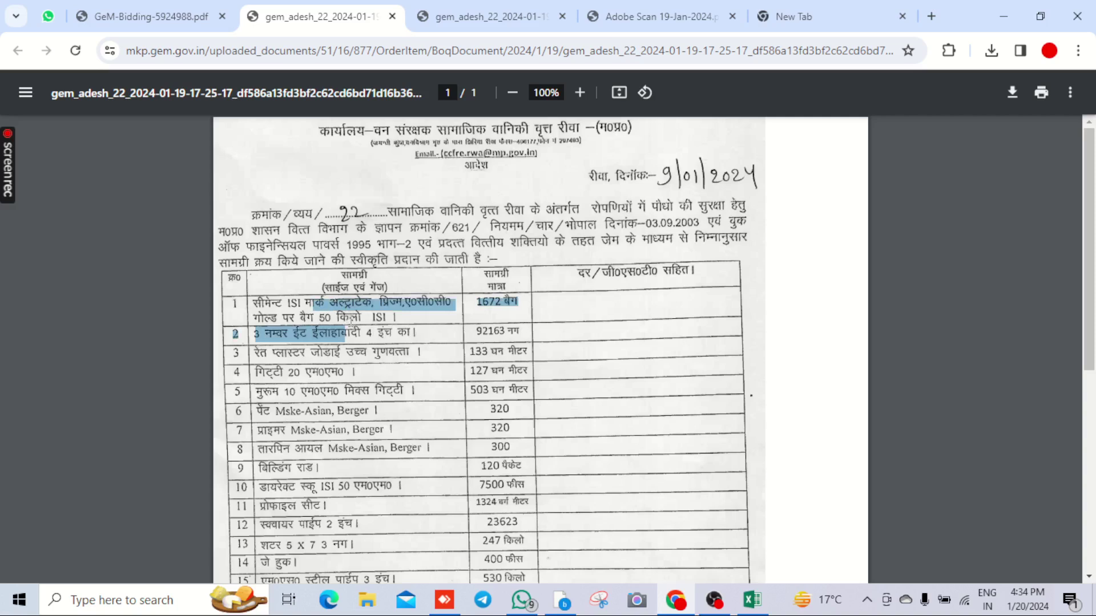
click(372, 318)
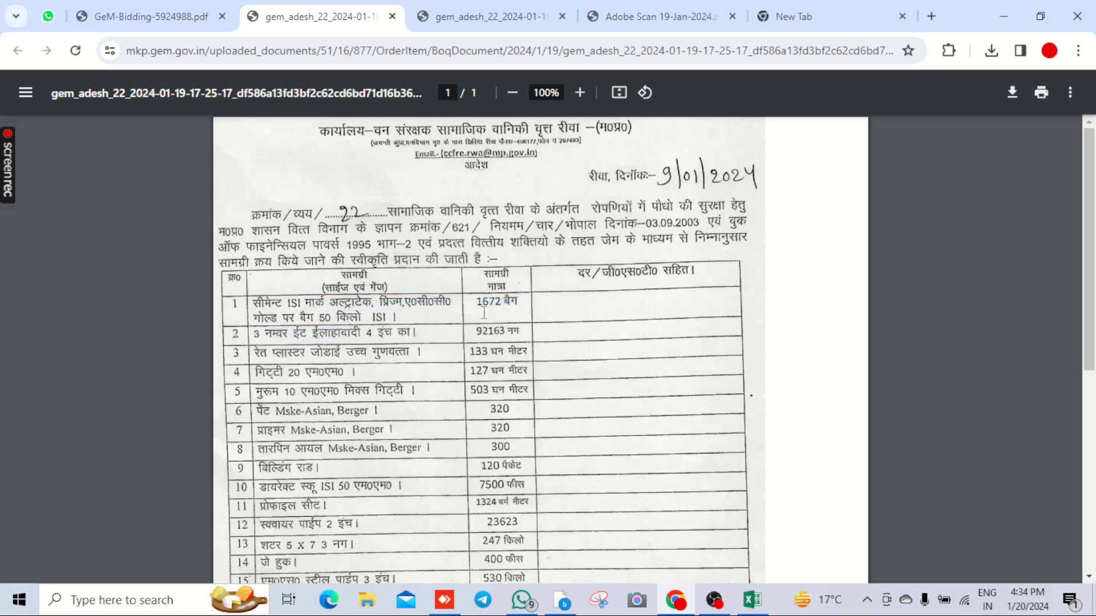
drag(254, 356, 420, 354)
drag(487, 352, 525, 351)
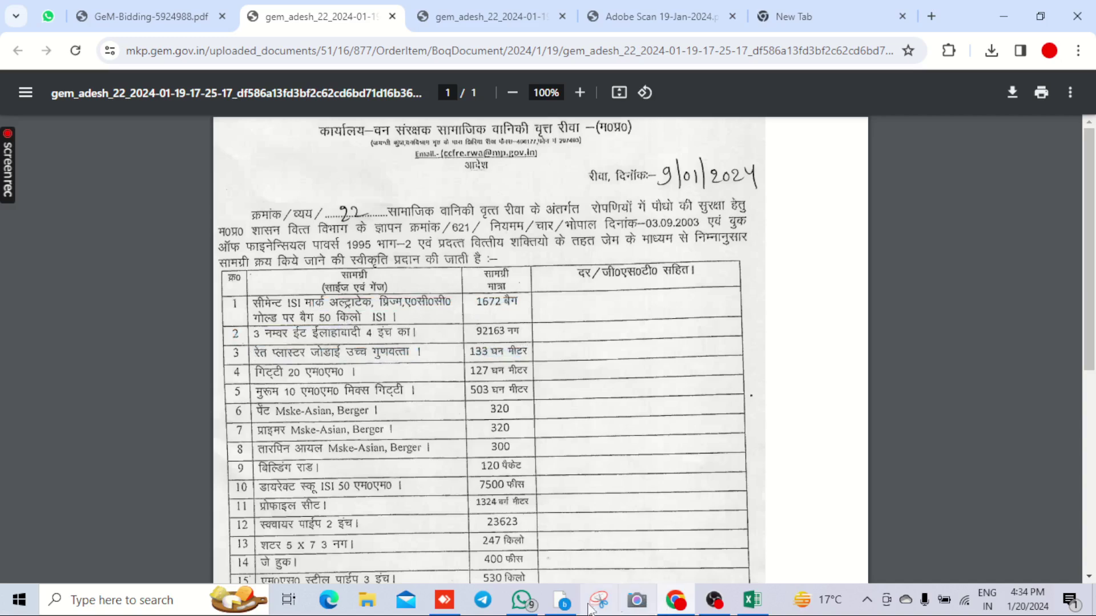
- Check the order quantities for rows 4 to 7, including ballast 127 and murrum 503
click(563, 602)
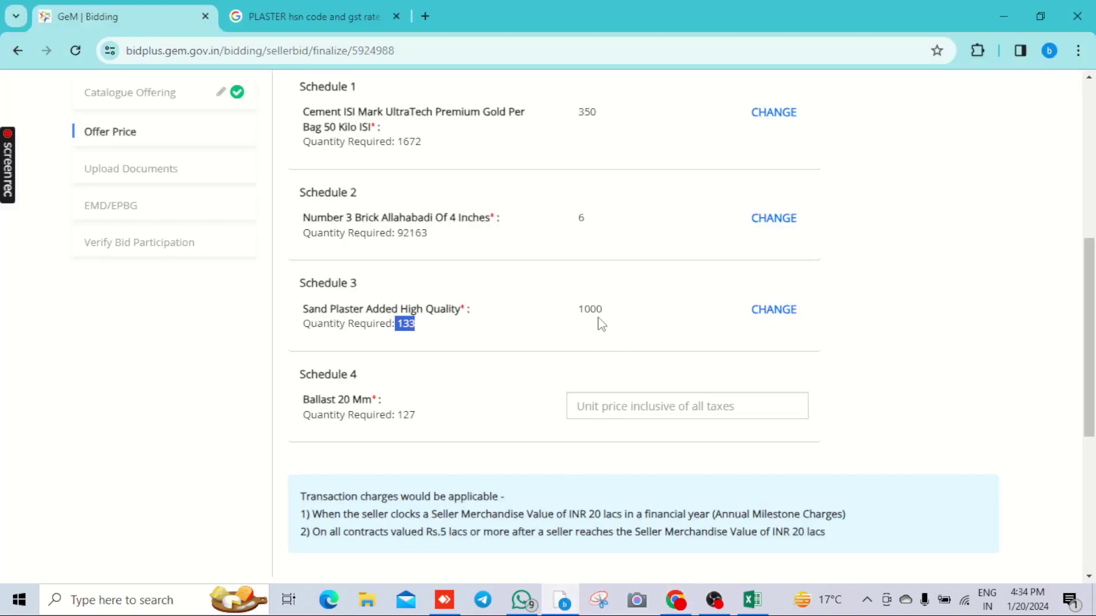
click(619, 402)
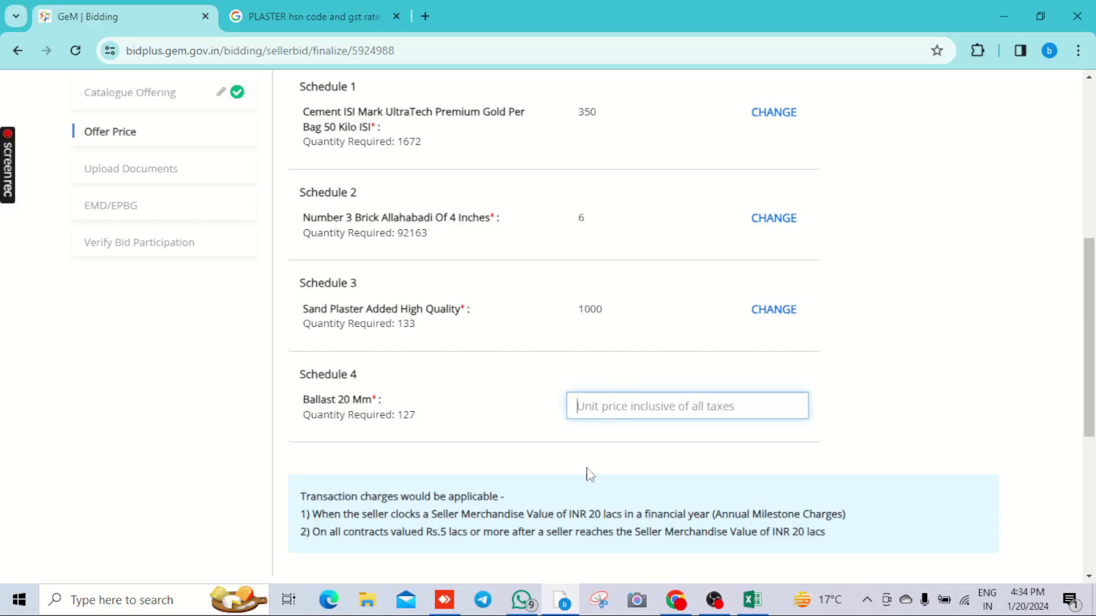
click(675, 599)
drag(492, 392, 523, 425)
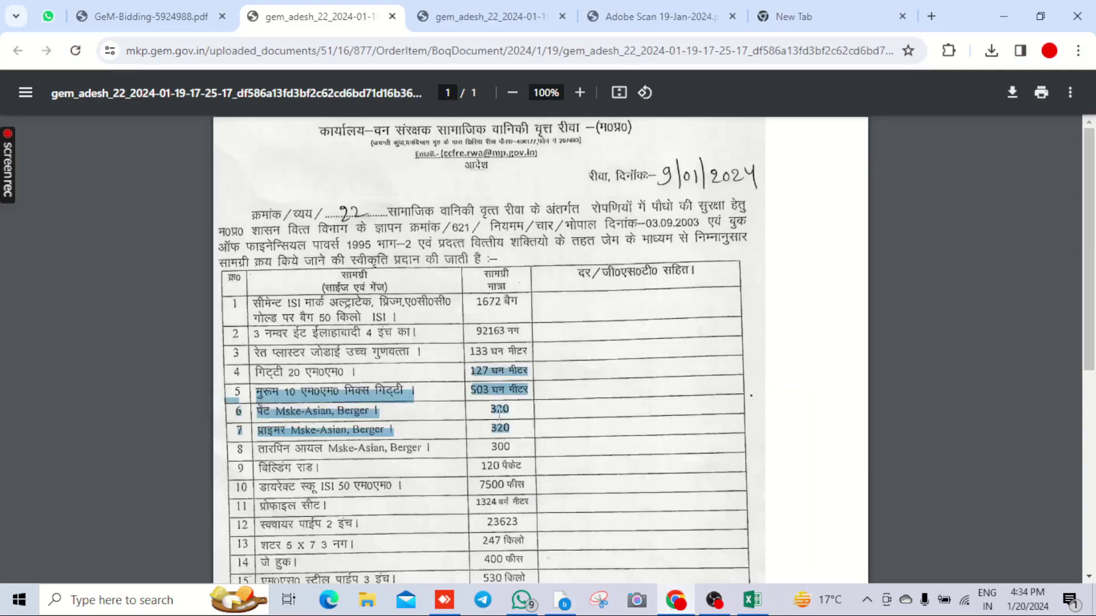
click(497, 415)
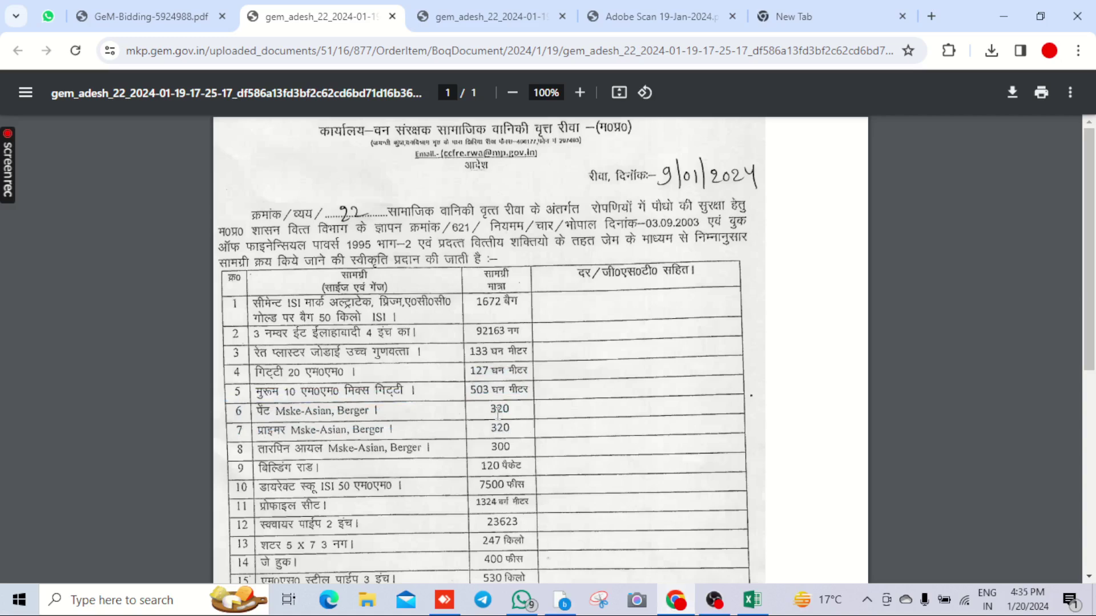
drag(389, 395, 518, 393)
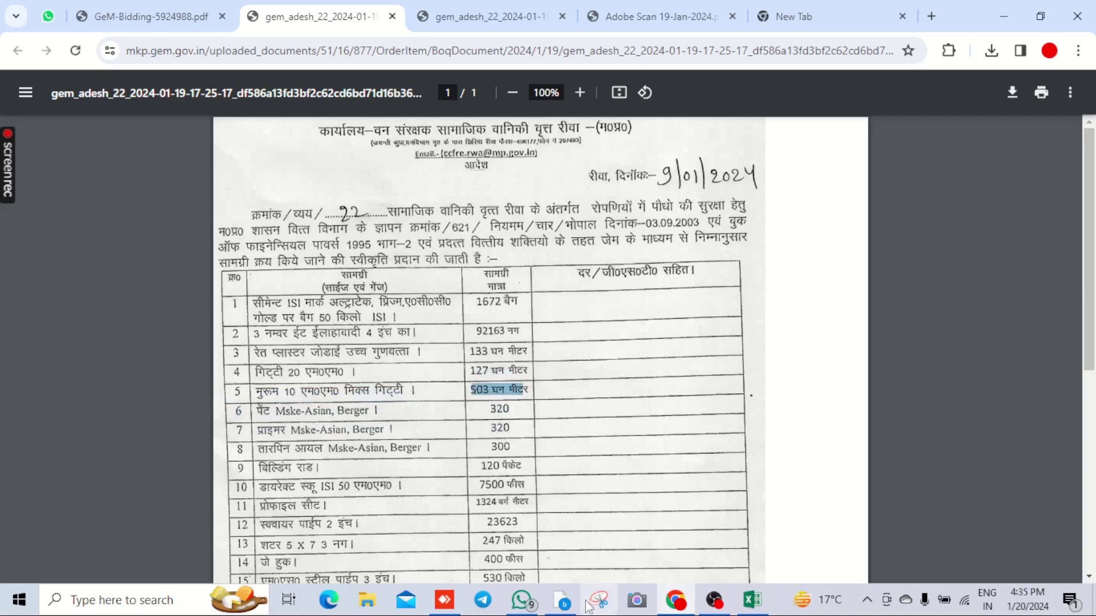
- Enter 2500 as the Ballast 20 Mm unit price
click(563, 599)
text(2500)
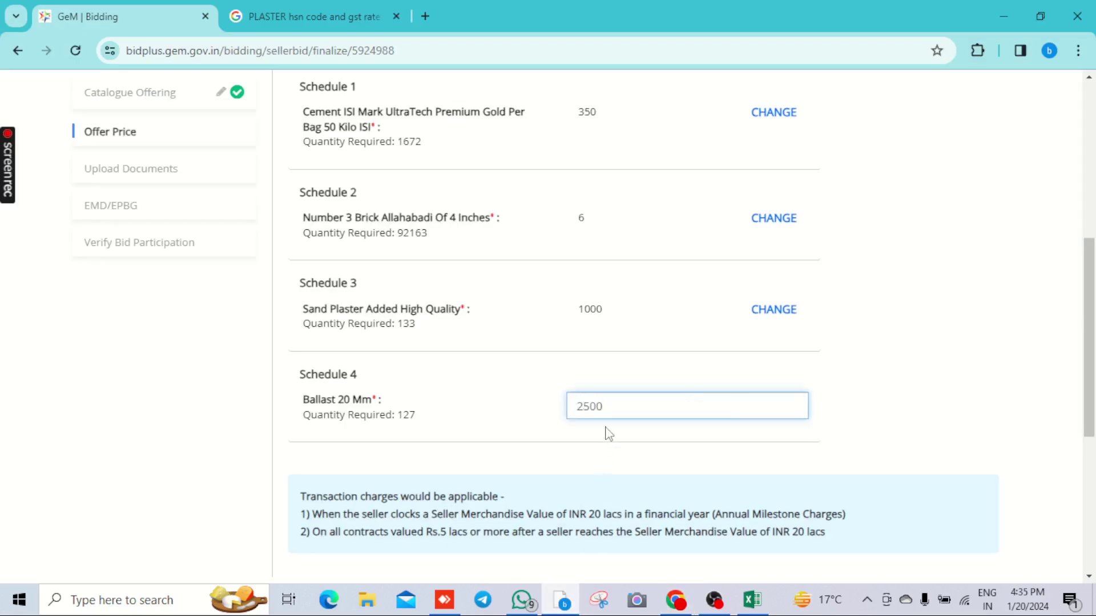
click(607, 433)
scroll(611, 435, down, 2)
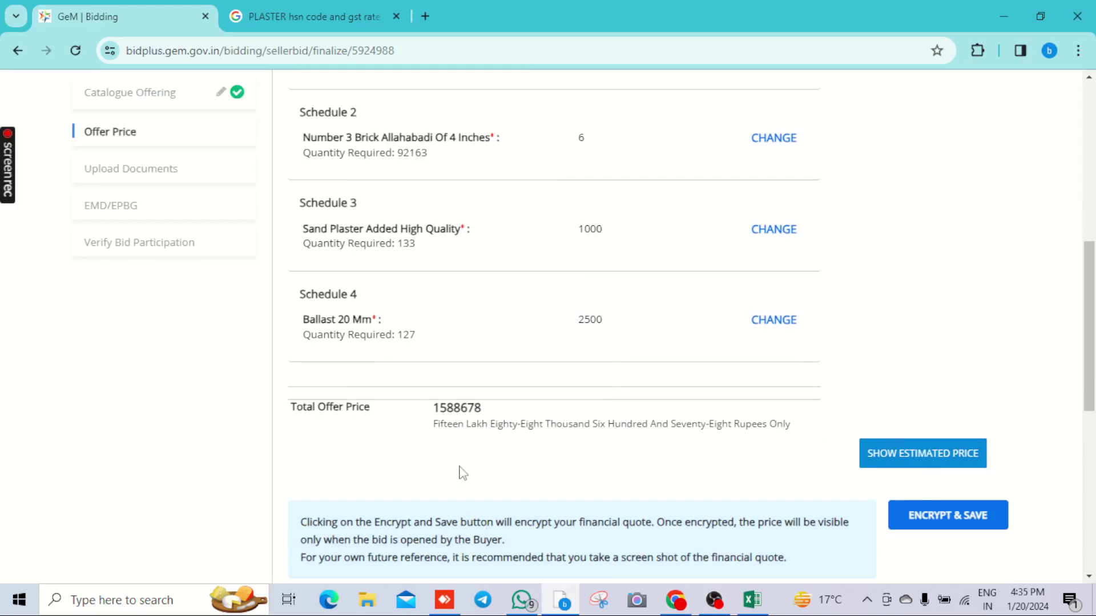
scroll(462, 462, down, 2)
drag(791, 345, 797, 405)
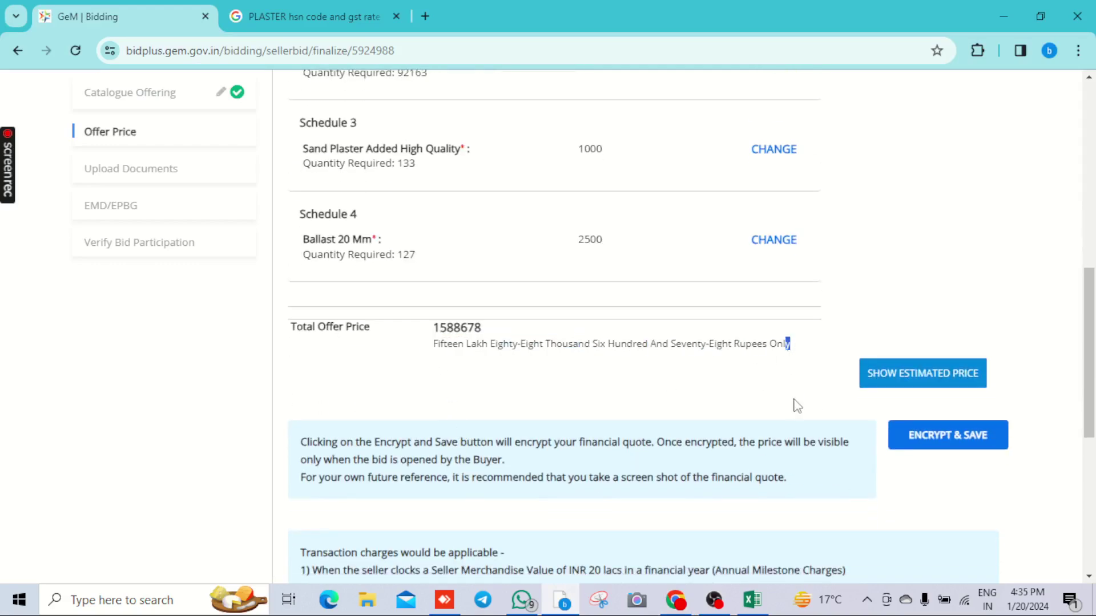
- Review the estimated price breakdown totalling 1588678.00 and proceed
click(924, 374)
scroll(743, 365, down, 1)
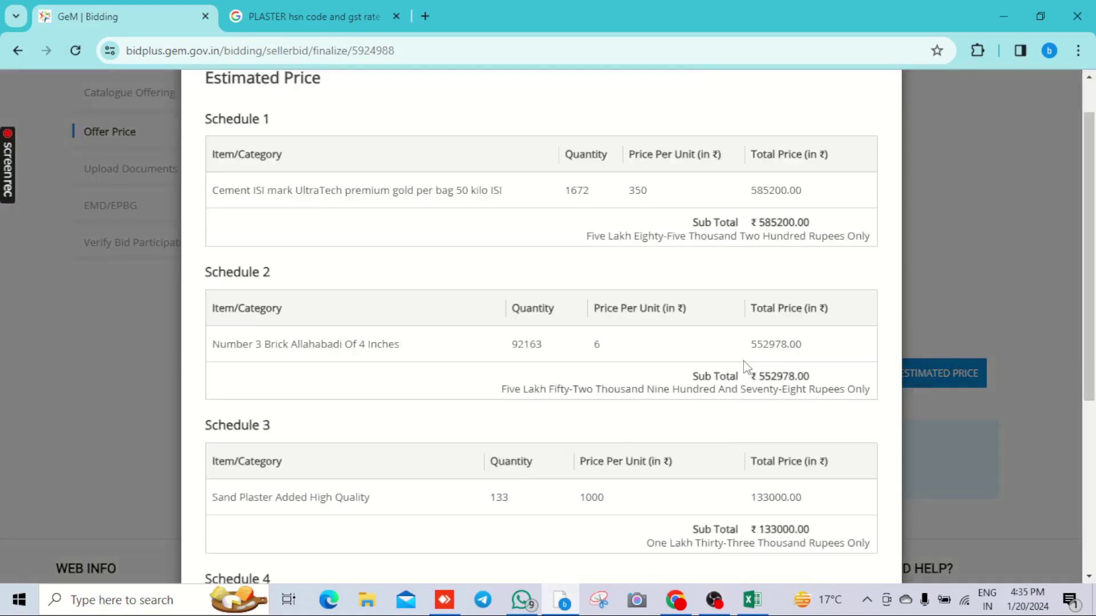
scroll(745, 367, down, 5)
scroll(753, 374, up, 3)
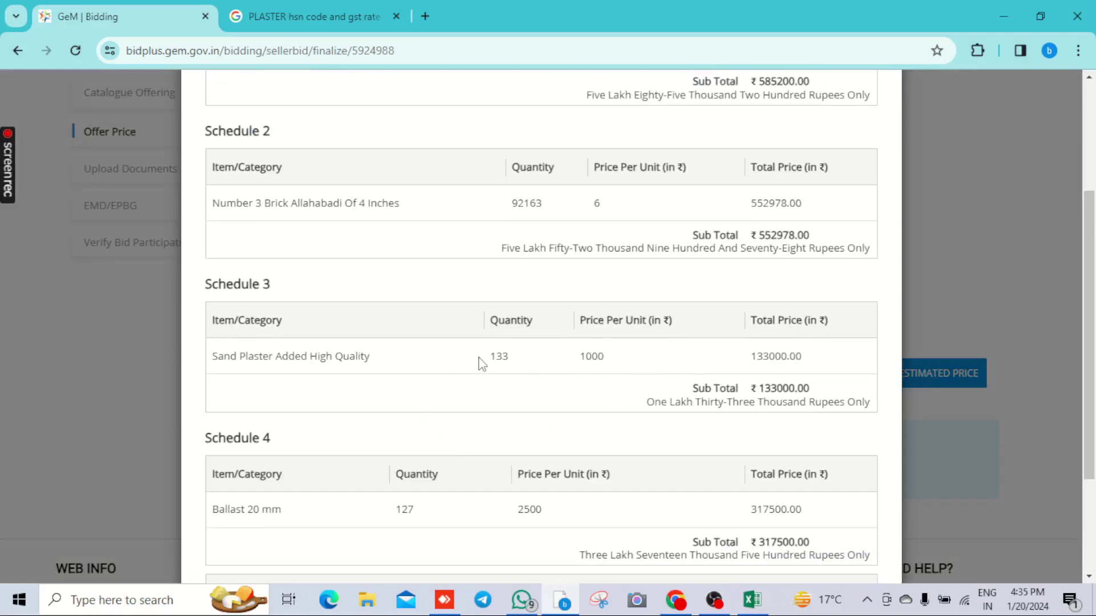
drag(479, 362, 631, 364)
scroll(815, 417, down, 3)
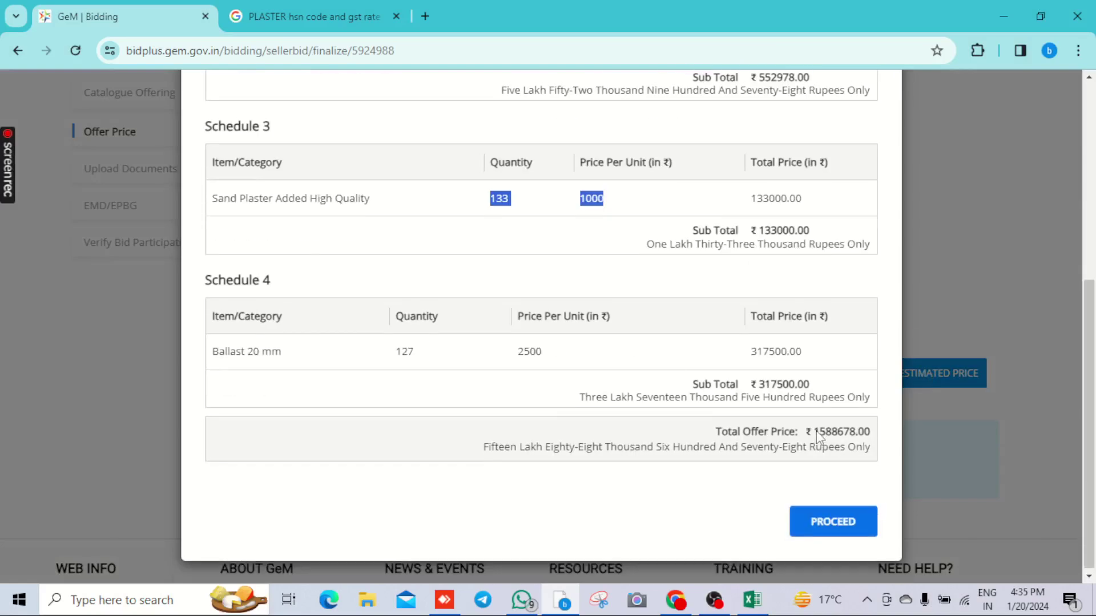
drag(747, 388, 811, 391)
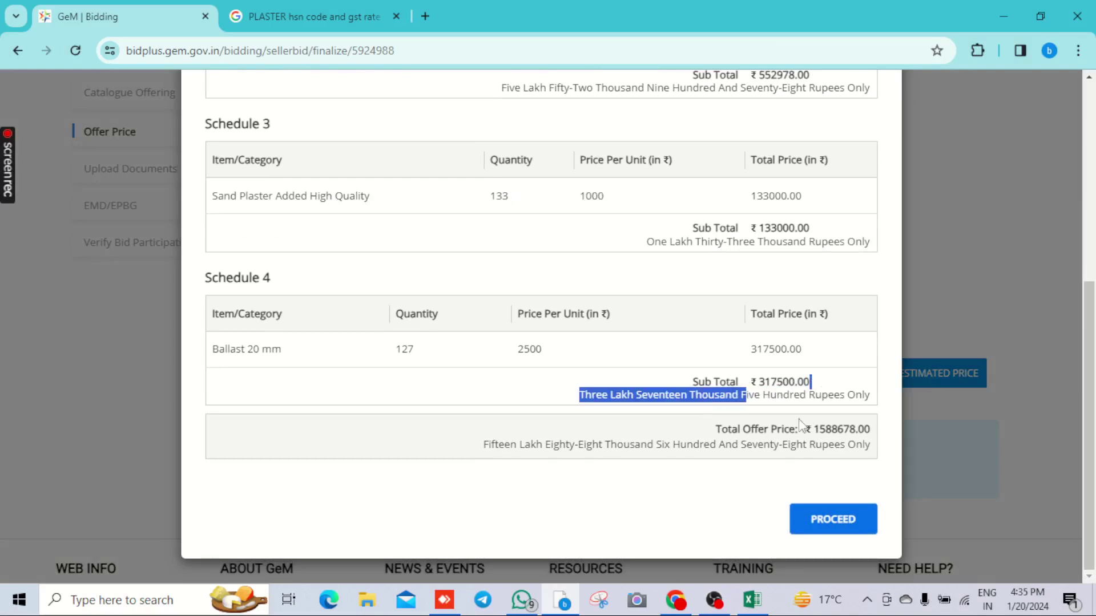
click(764, 422)
drag(811, 424, 873, 437)
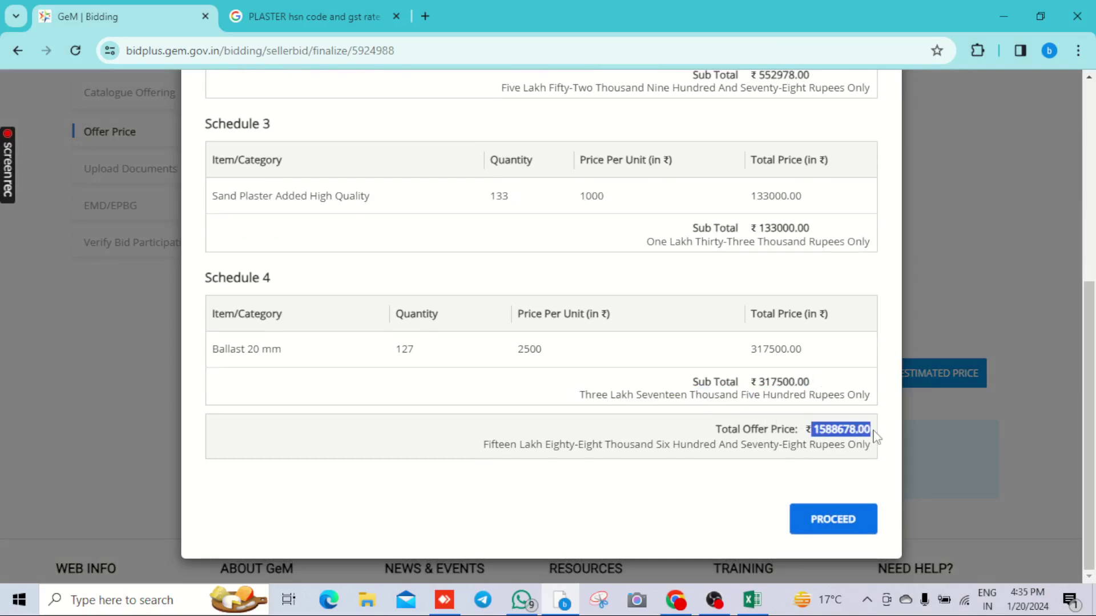
click(847, 443)
click(832, 521)
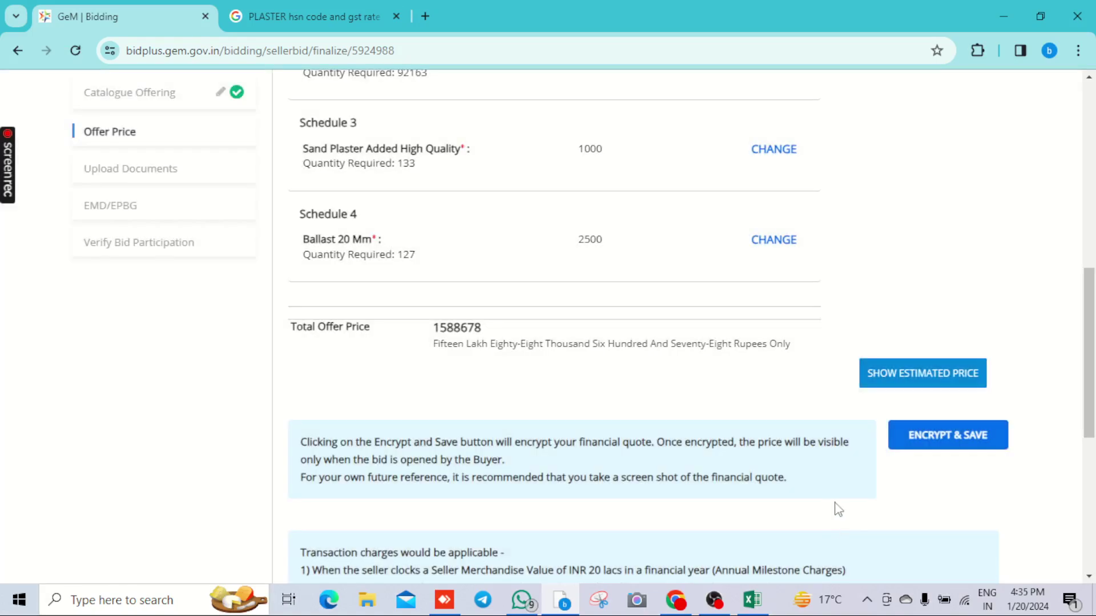
- Encrypt and save the offer prices, confirming the prompt
click(937, 443)
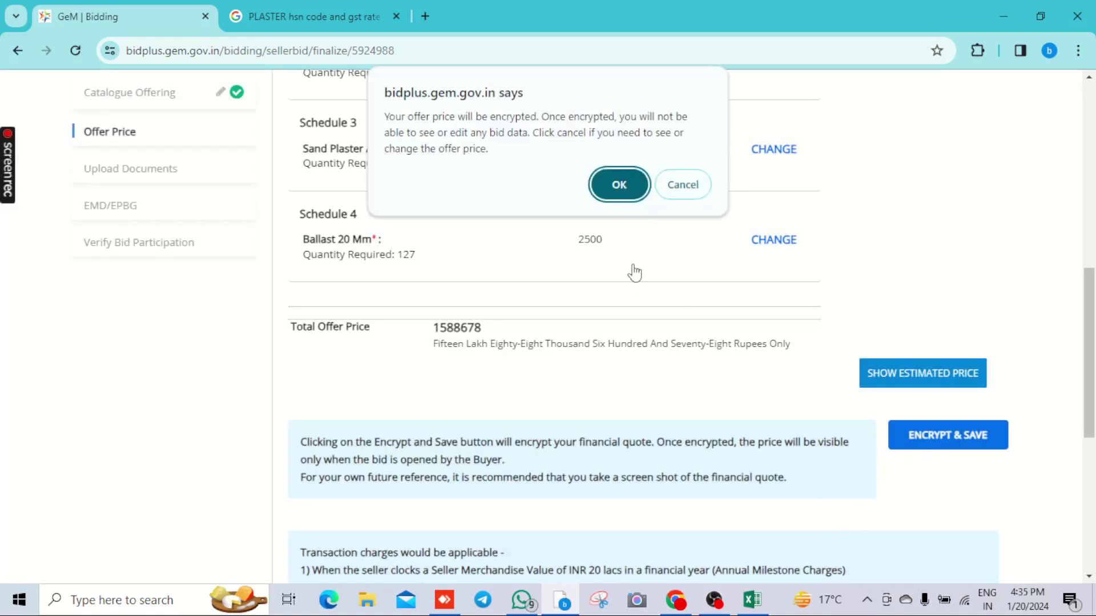
click(619, 188)
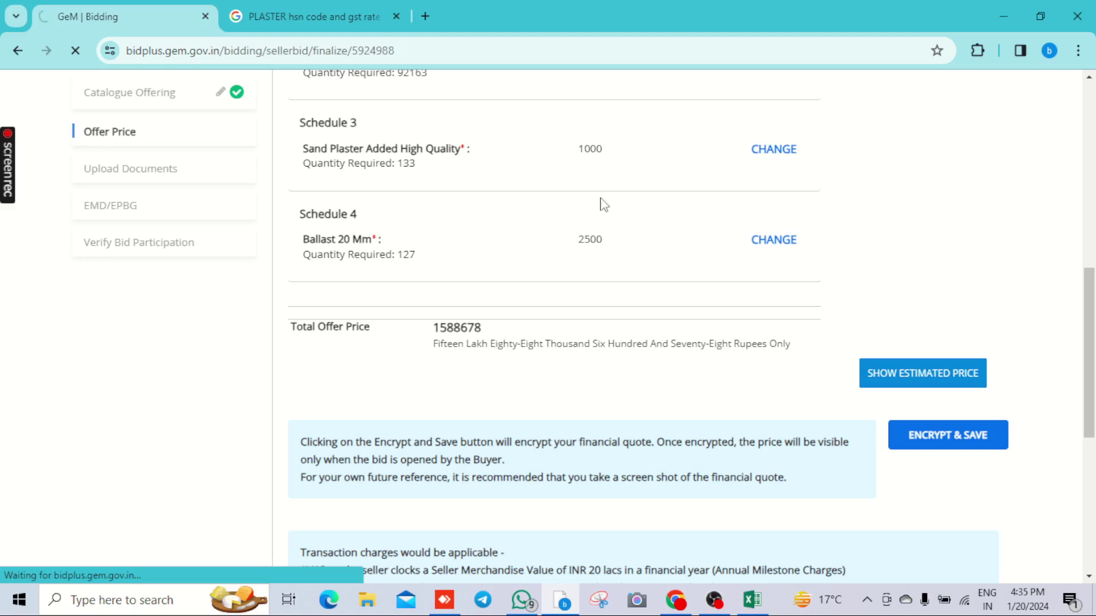
scroll(651, 274, down, 8)
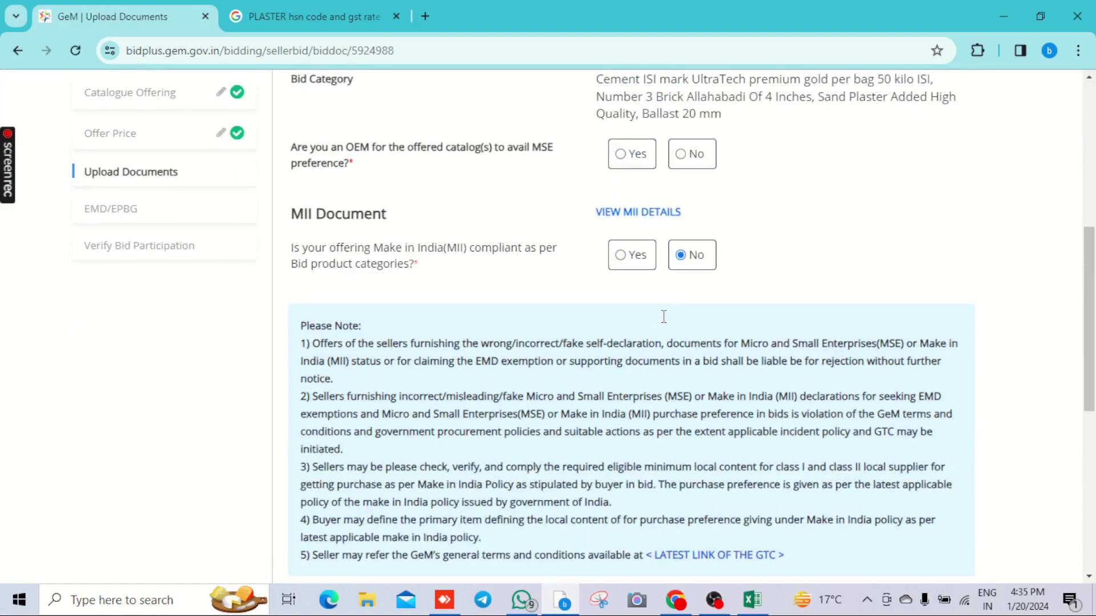
scroll(664, 316, up, 5)
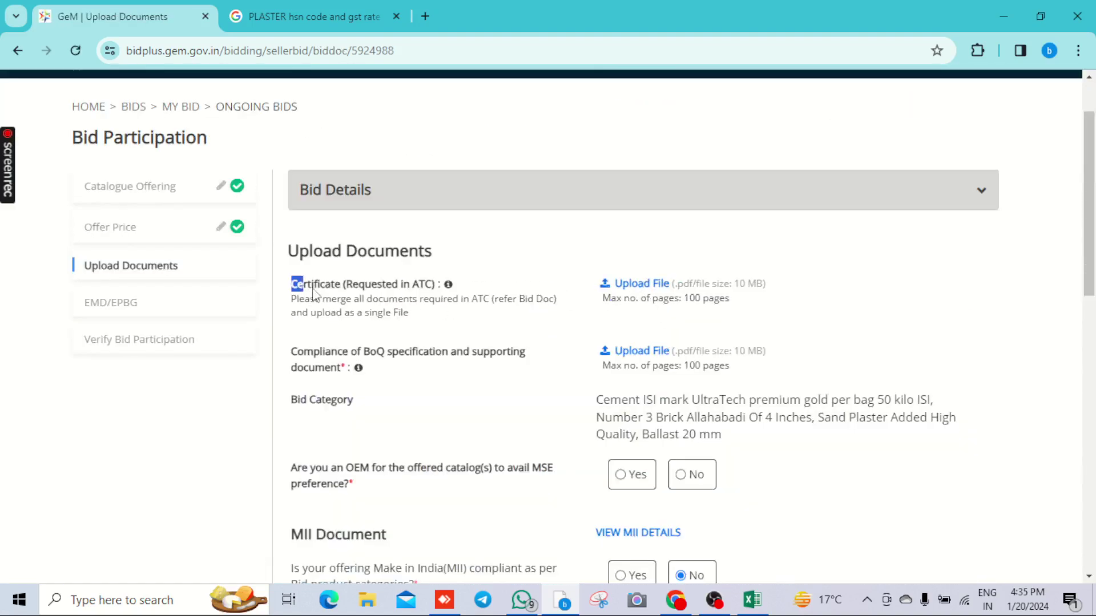
- Review the Certificate (Requested in ATC) and Compliance of BoQ specification upload rows
drag(301, 292, 495, 302)
click(413, 383)
drag(291, 357, 369, 375)
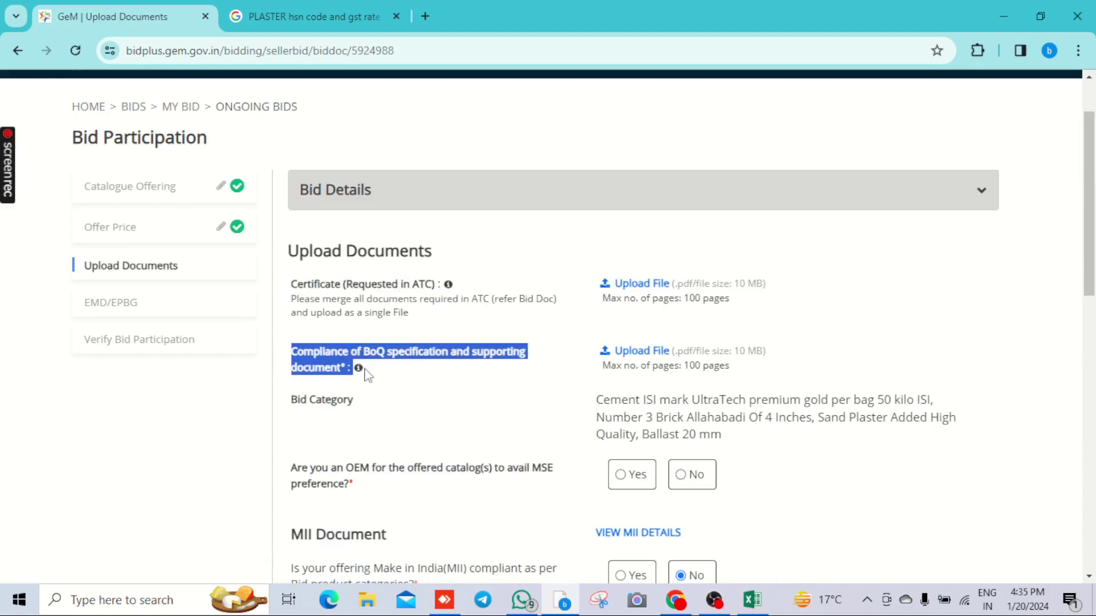
click(400, 384)
drag(291, 357, 362, 377)
click(379, 388)
scroll(440, 386, down, 3)
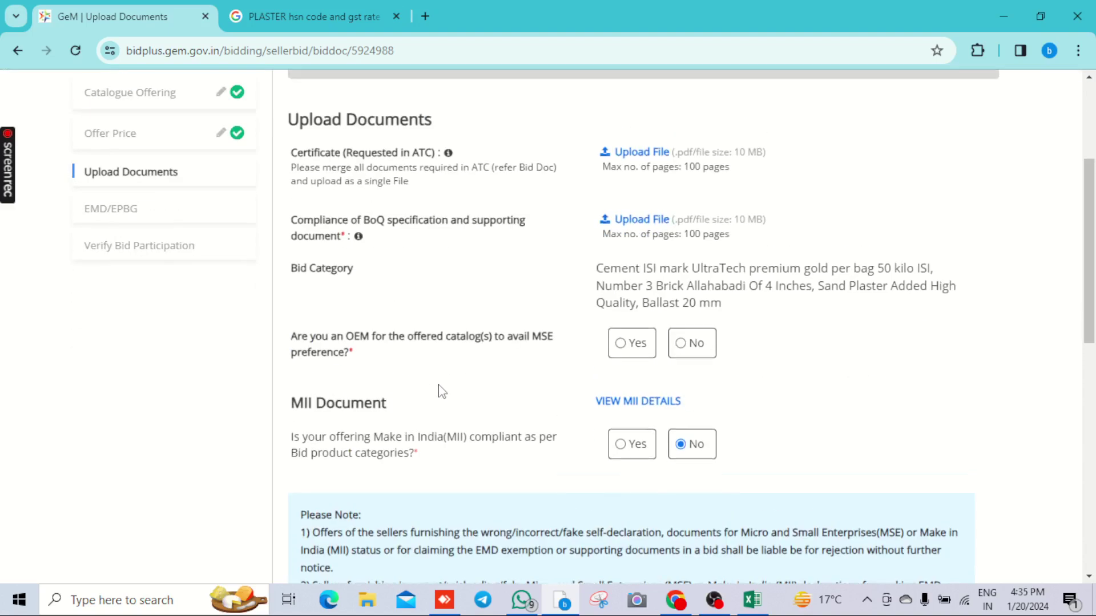
scroll(442, 391, up, 1)
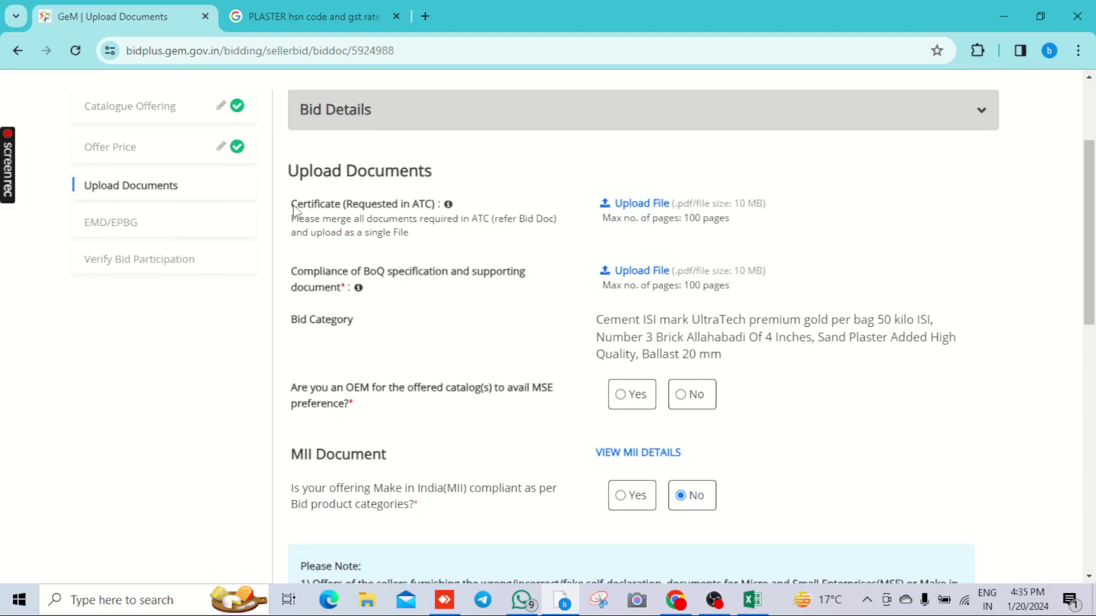
drag(292, 203, 443, 216)
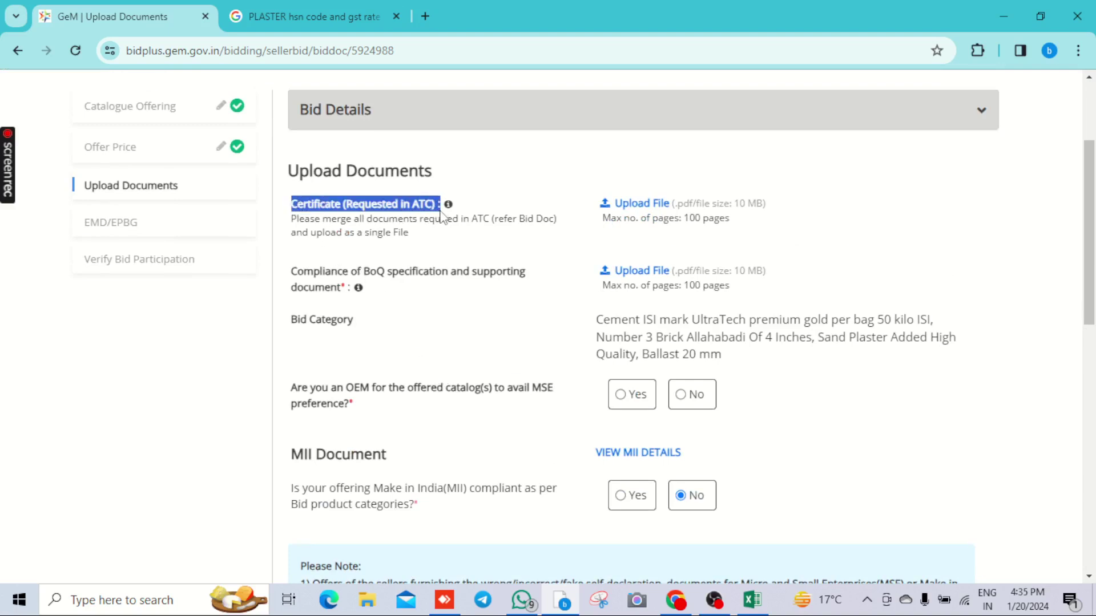
drag(443, 216, 571, 225)
- Read the buyer-added ATC clauses on page 13 of GeM-Bidding-5924988.pdf
click(562, 602)
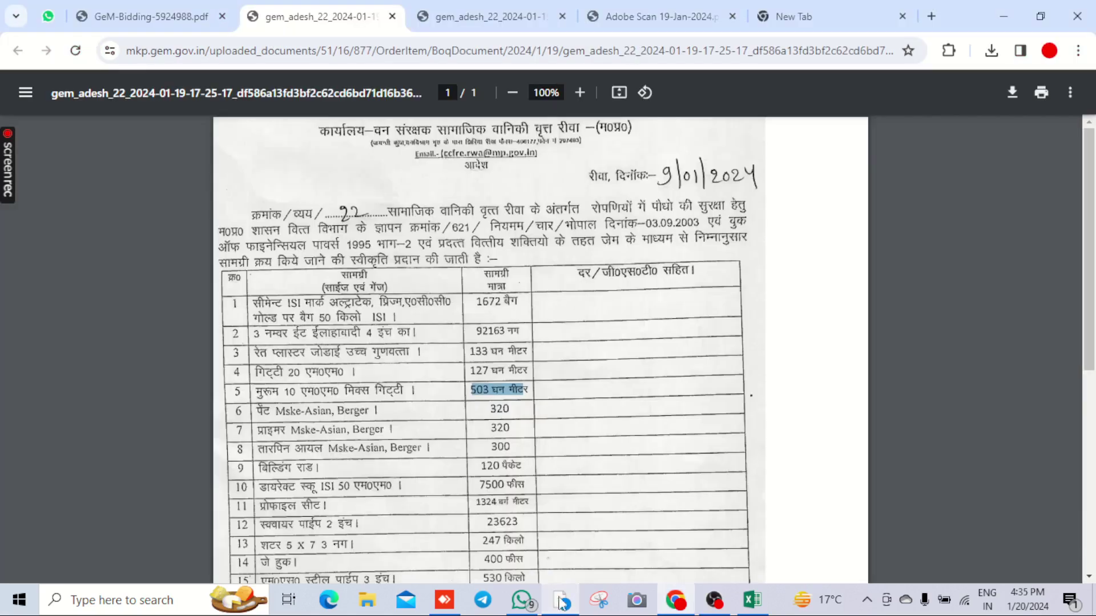
click(151, 16)
drag(1088, 144, 1087, 577)
scroll(588, 445, up, 5)
scroll(586, 444, up, 10)
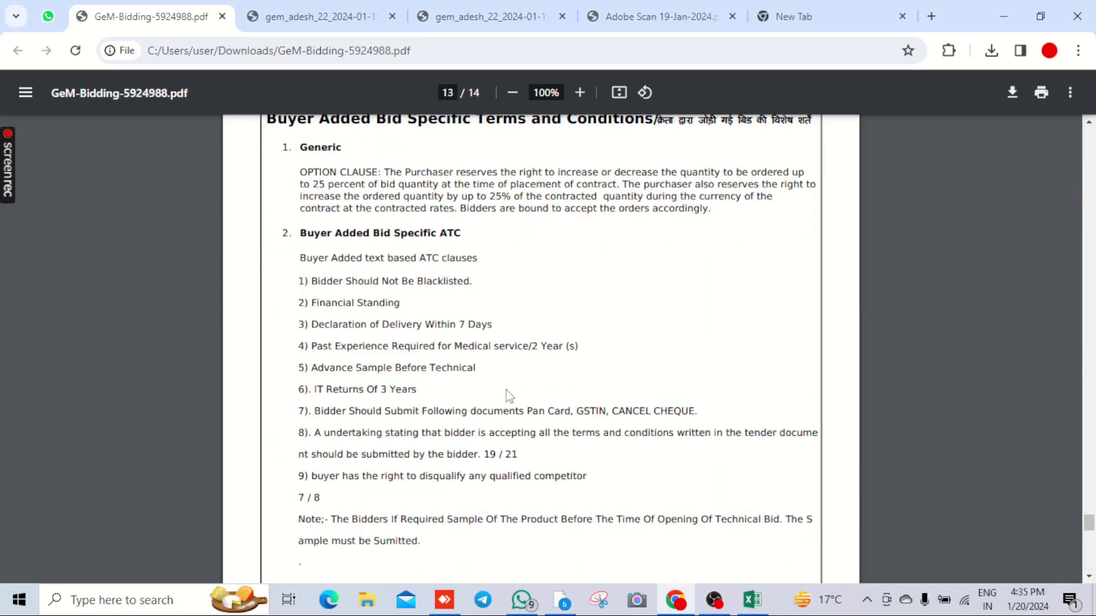
drag(299, 273, 531, 556)
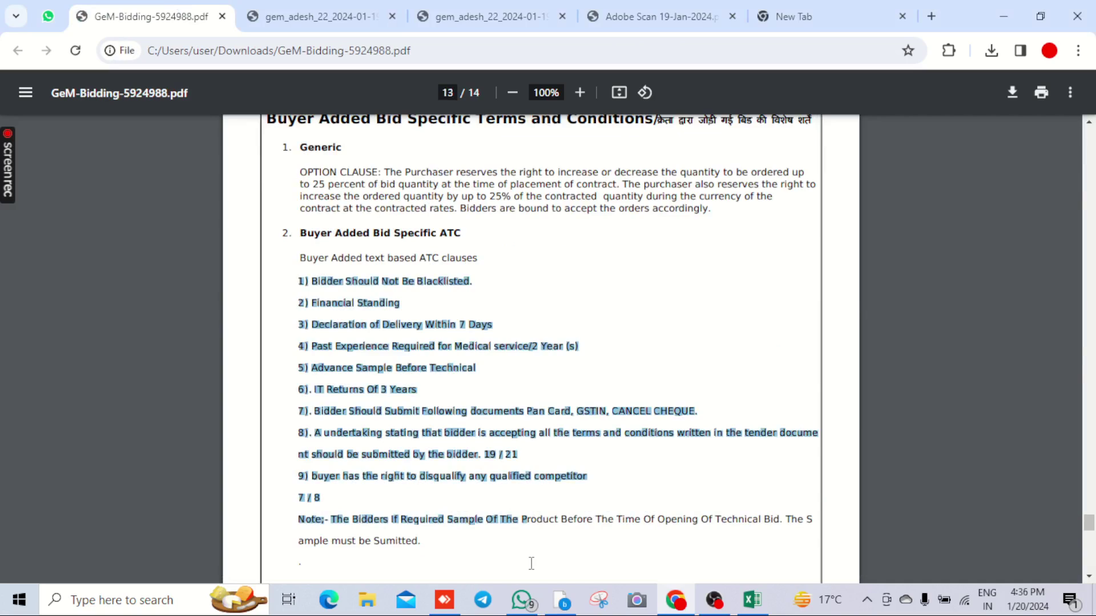
click(516, 508)
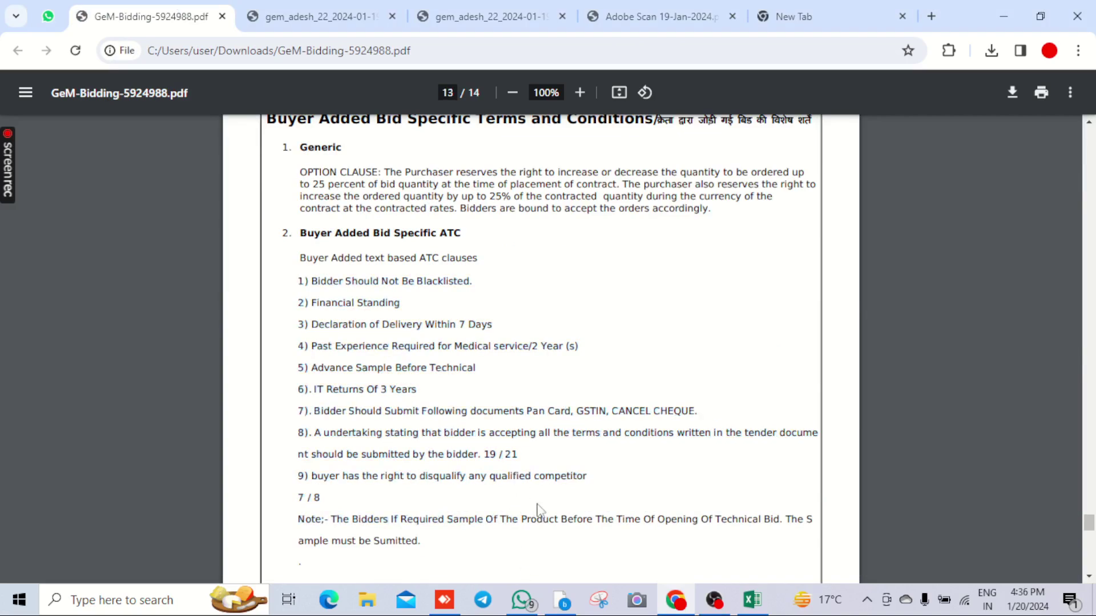
- Check the certificate upload limits on Upload Documents: PDF, 10 MB, 100 pages
click(574, 605)
scroll(625, 426, up, 3)
click(717, 407)
triple_click(773, 386)
click(755, 412)
- Note the 100-page limit and upload the 31.1.24 6PM file as the Certificate
drag(685, 402, 730, 406)
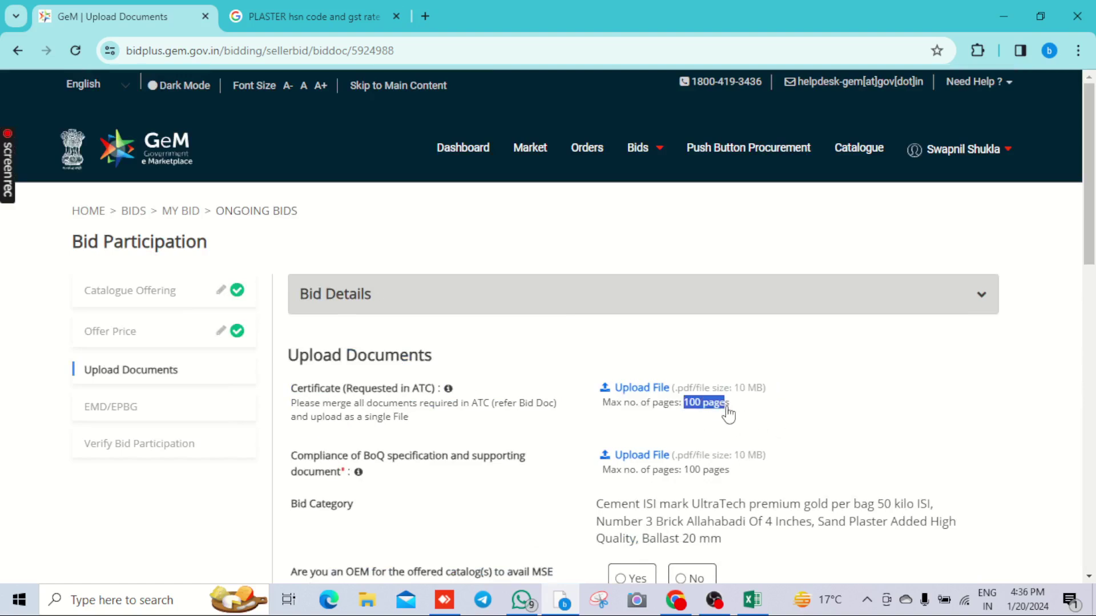
click(624, 425)
click(632, 390)
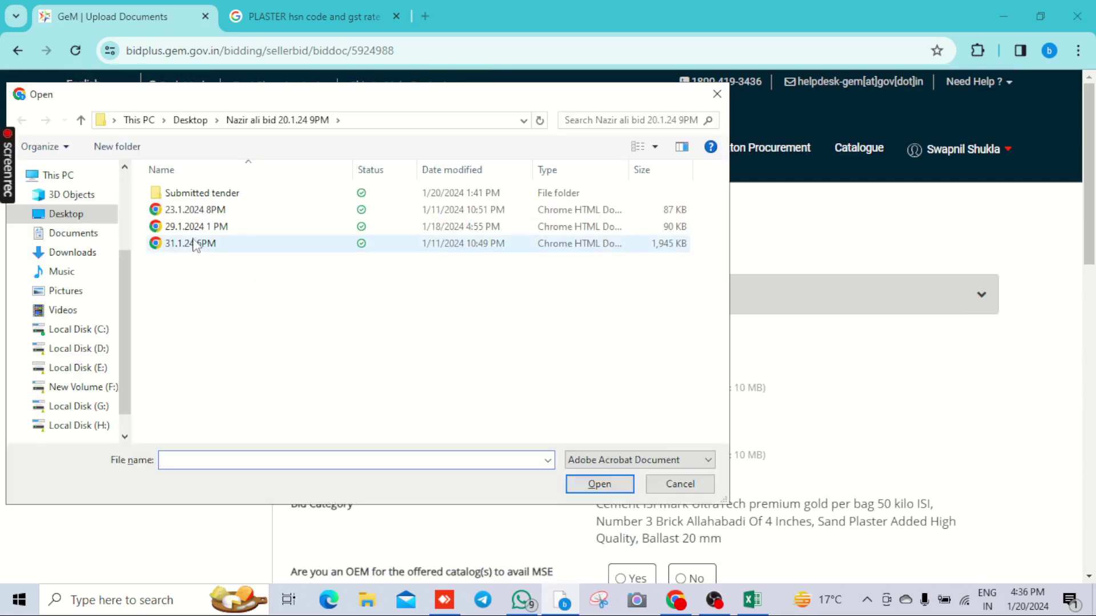
double_click(188, 212)
scroll(678, 281, down, 2)
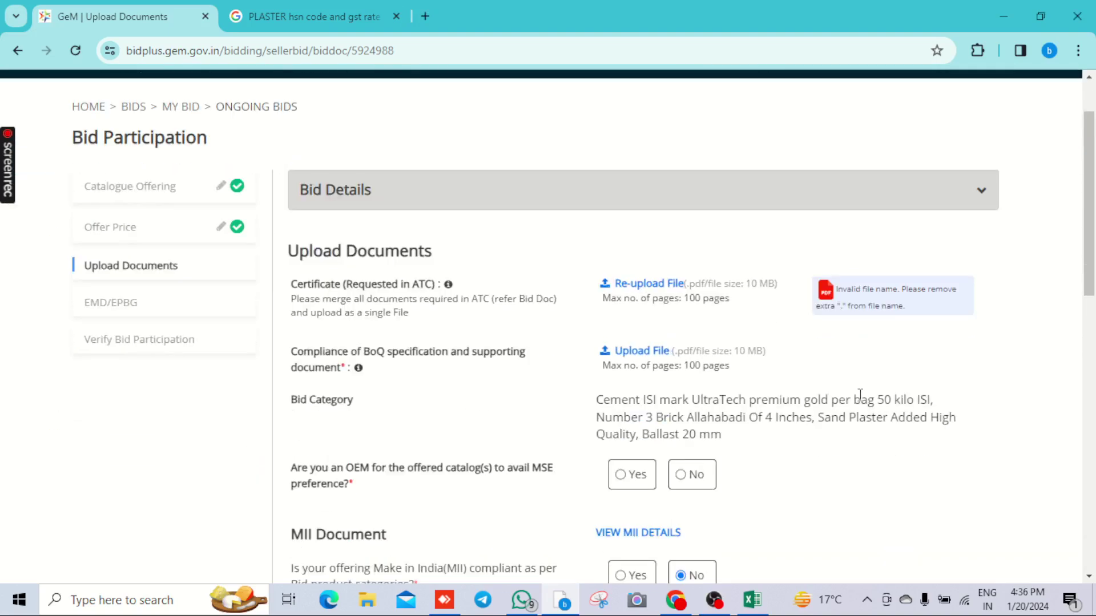
- Replace the Certificate with the Desktop file, renamed to RPS
click(671, 283)
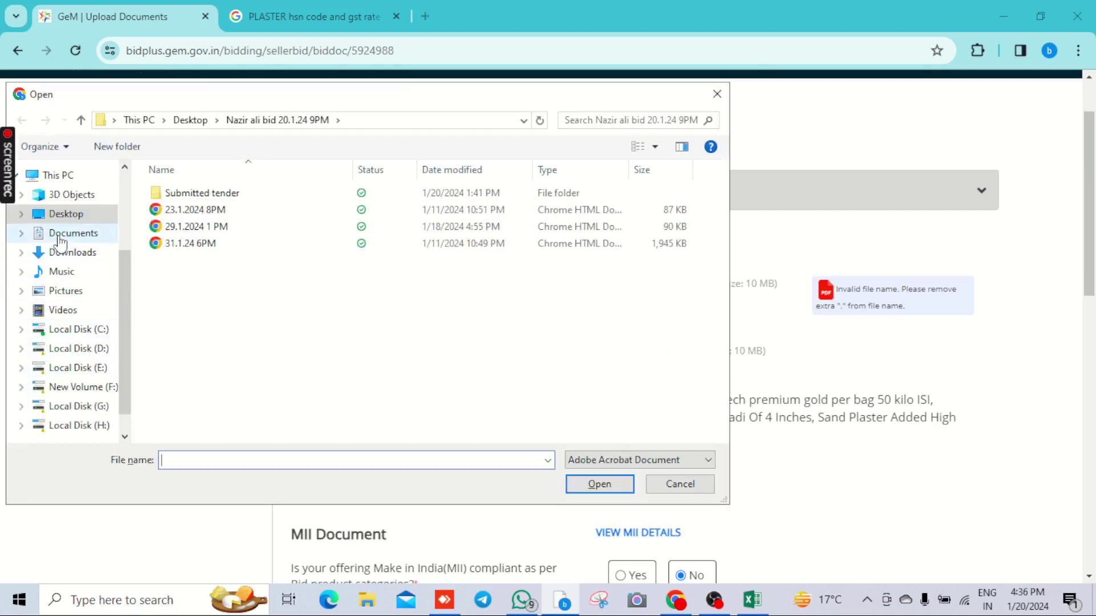
click(64, 214)
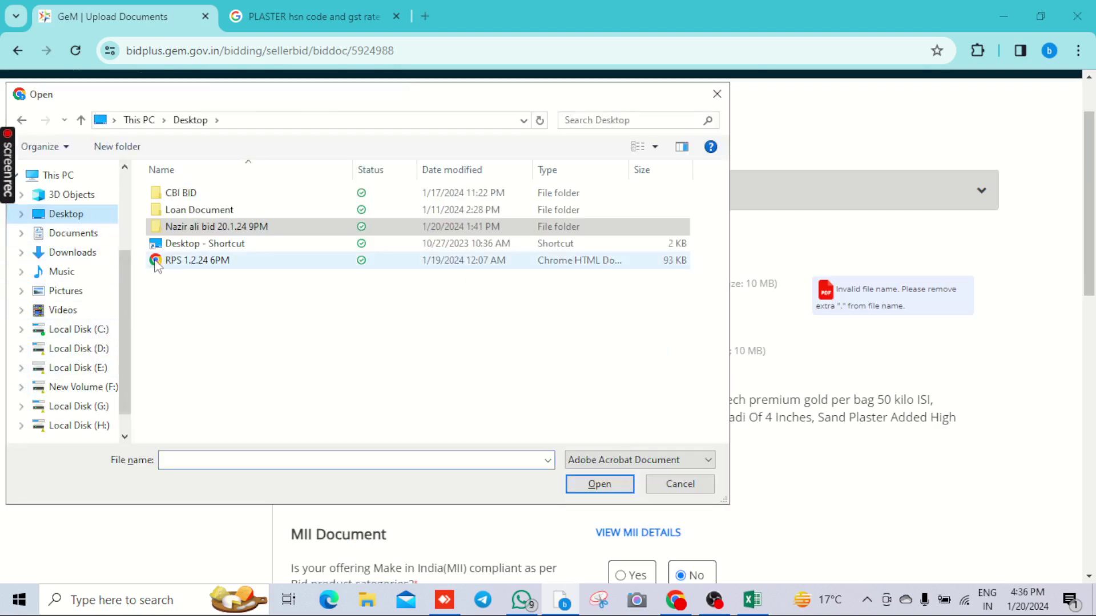
click(190, 263)
click(189, 263)
text(R)
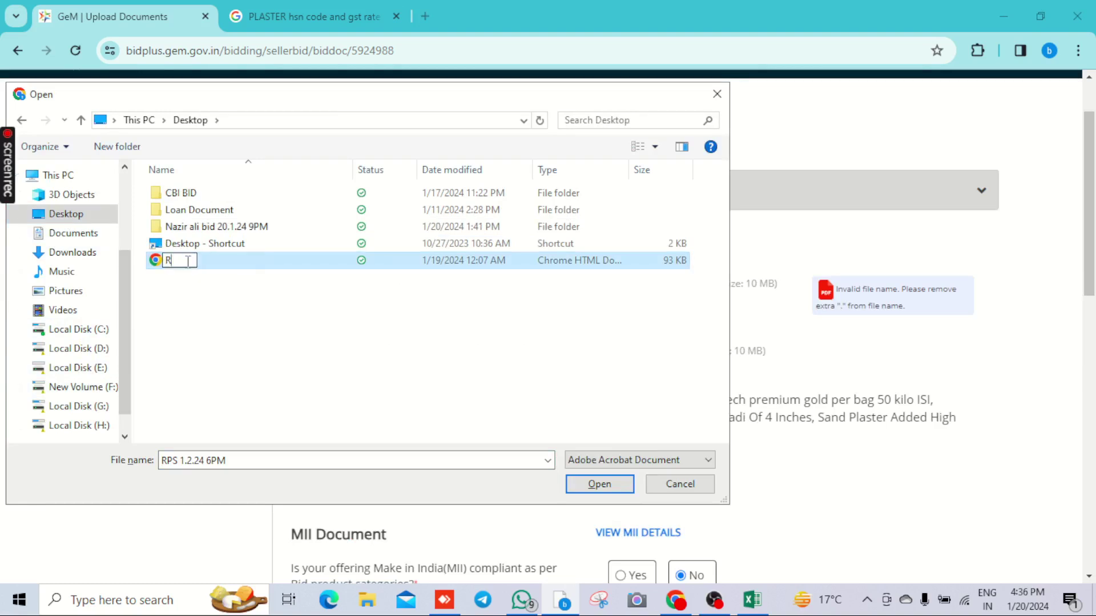
text(PS)
click(272, 292)
click(278, 264)
click(599, 484)
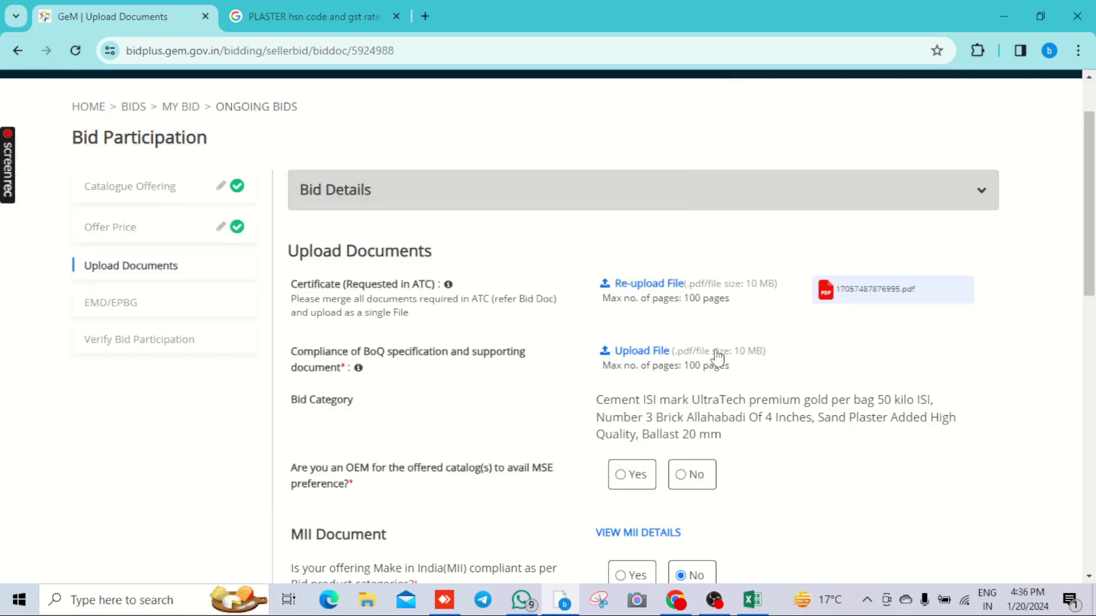
- Attach the 31.1.24 6PM file to Compliance of BoQ, then replace it with RPS from Desktop
click(652, 351)
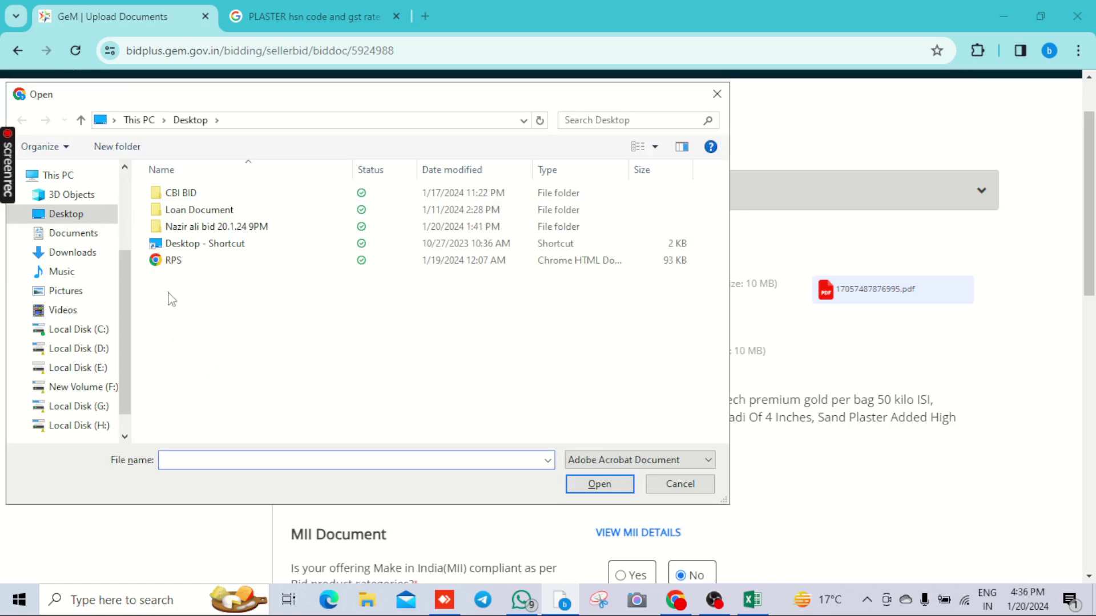
double_click(210, 226)
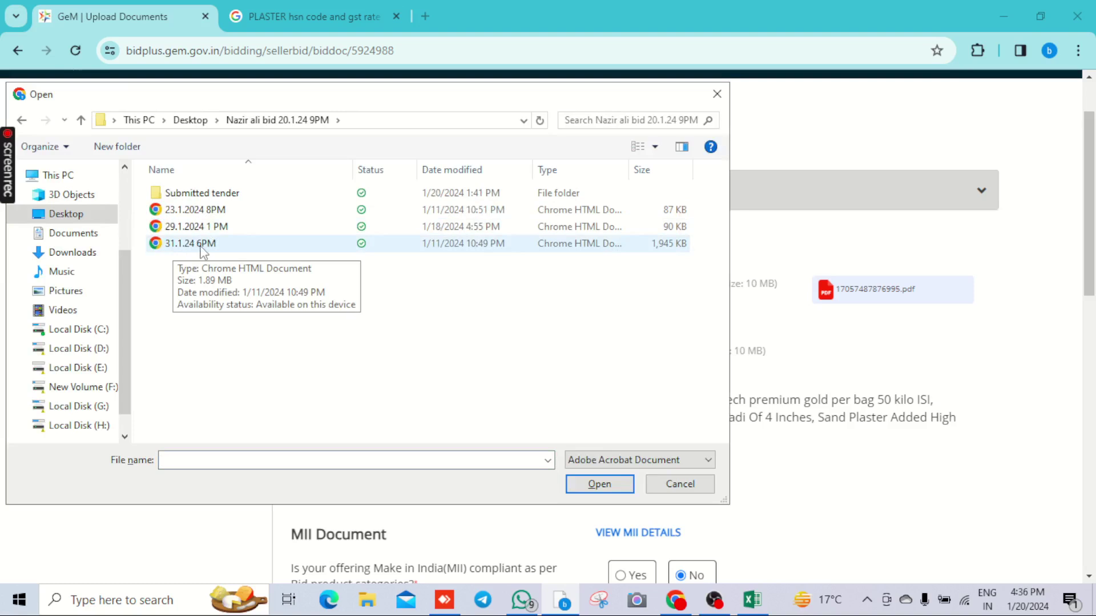
double_click(201, 243)
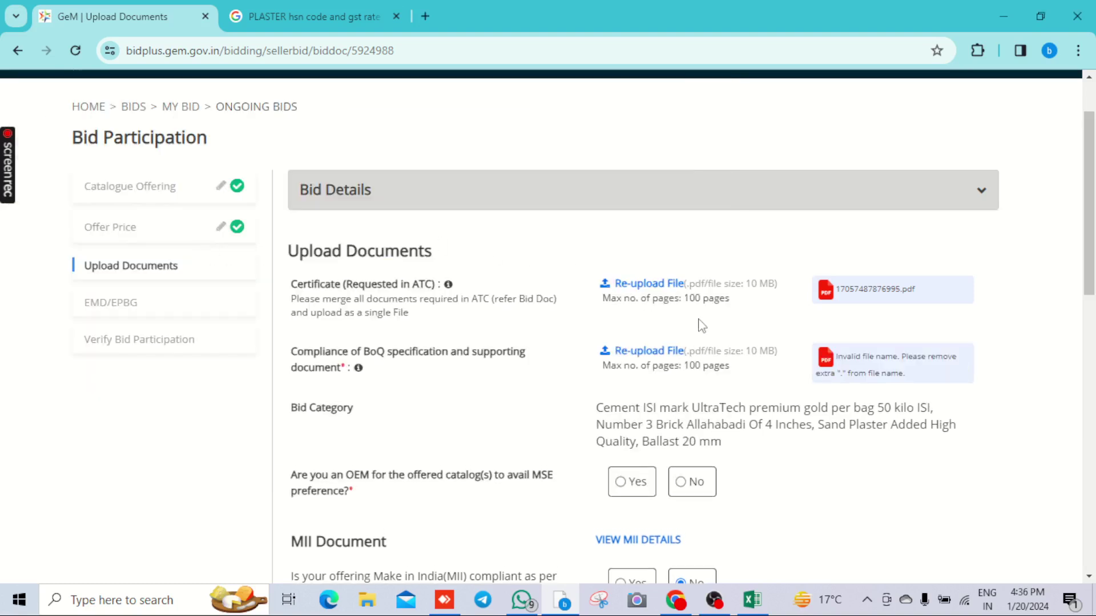
click(659, 350)
click(197, 119)
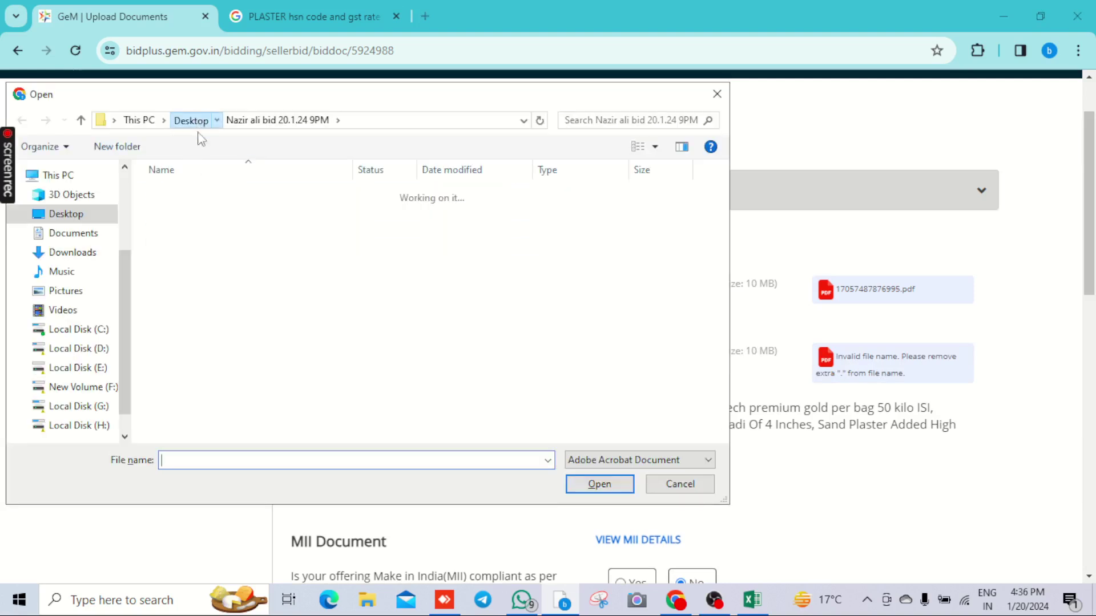
click(181, 265)
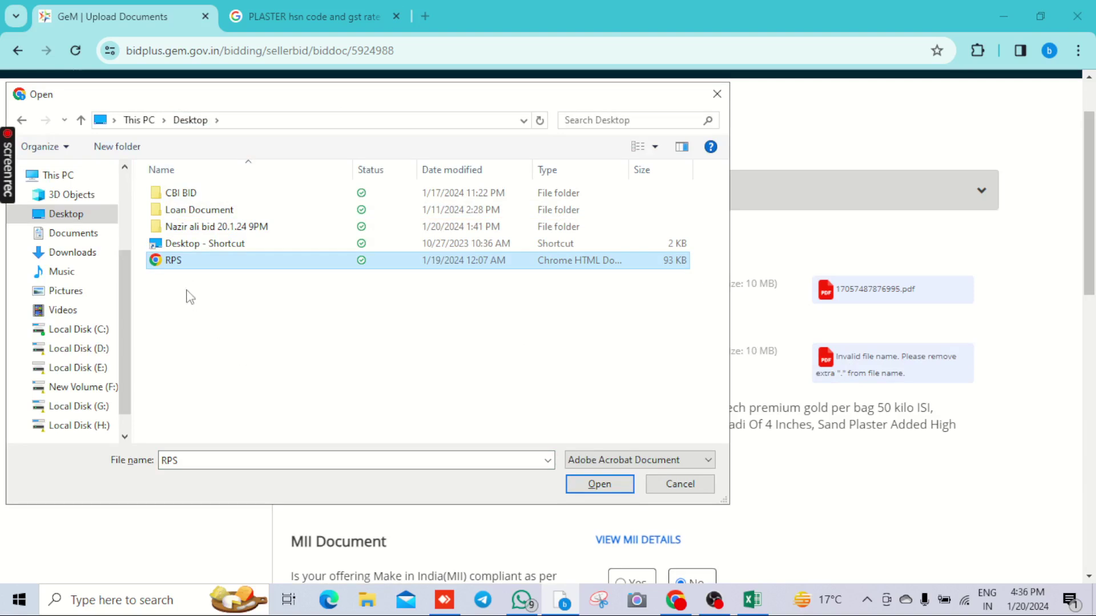
click(602, 488)
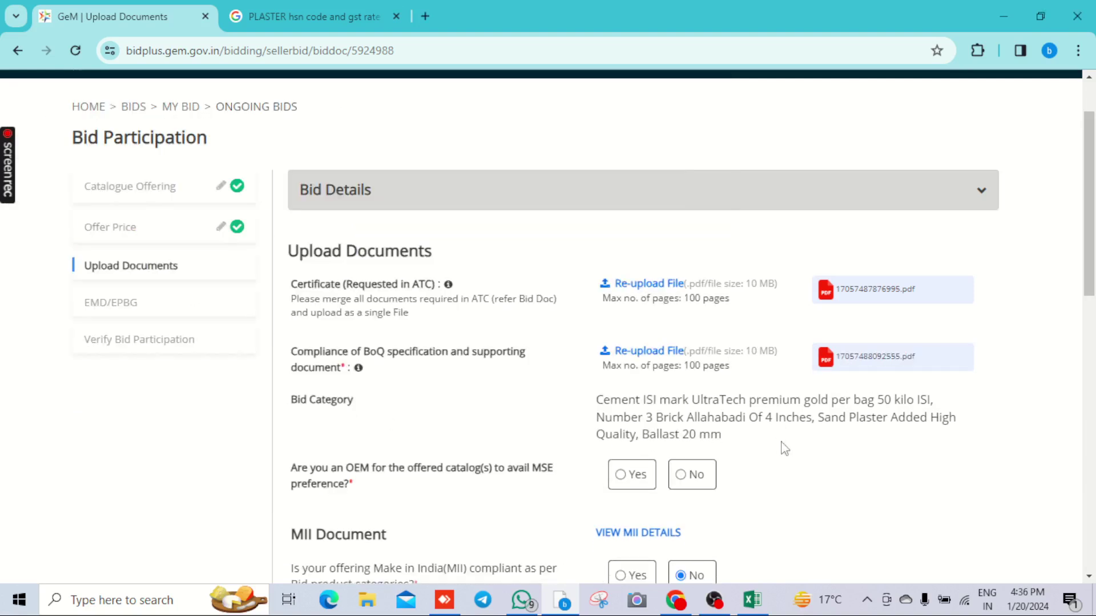
- Check the Compliance of BoQ row and switch to the BoQ spreadsheet in Excel
scroll(785, 449, down, 3)
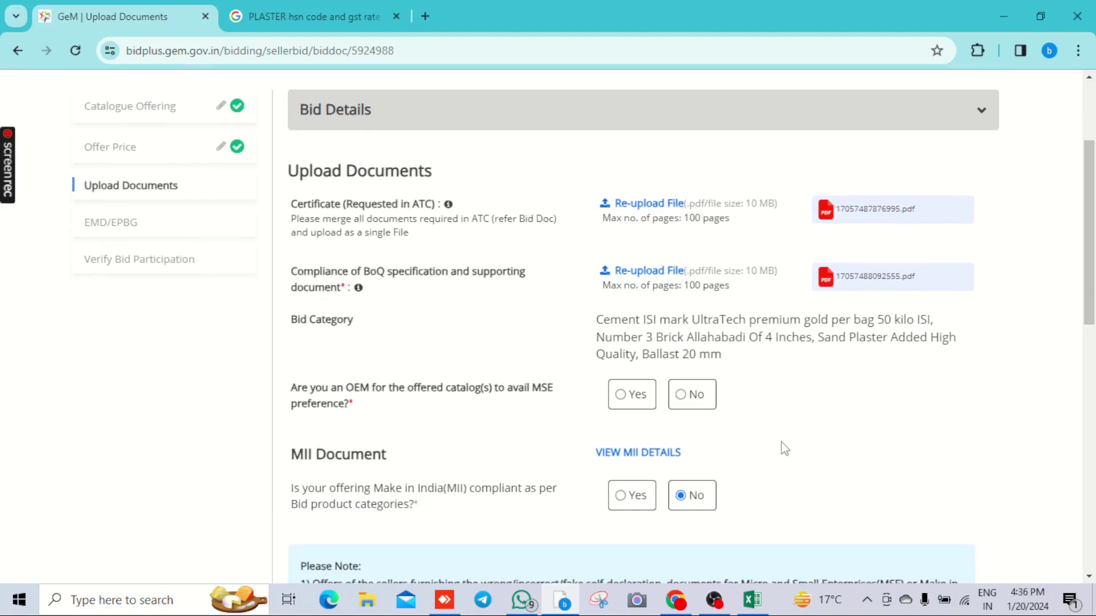
drag(292, 192, 374, 213)
click(395, 251)
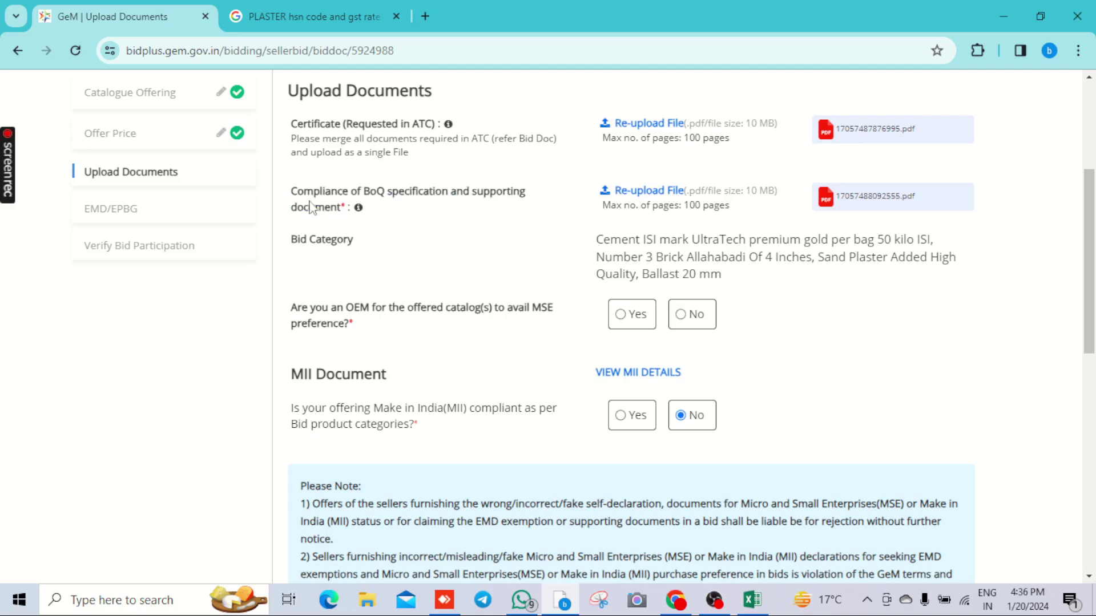
drag(294, 195, 365, 210)
click(383, 242)
click(756, 608)
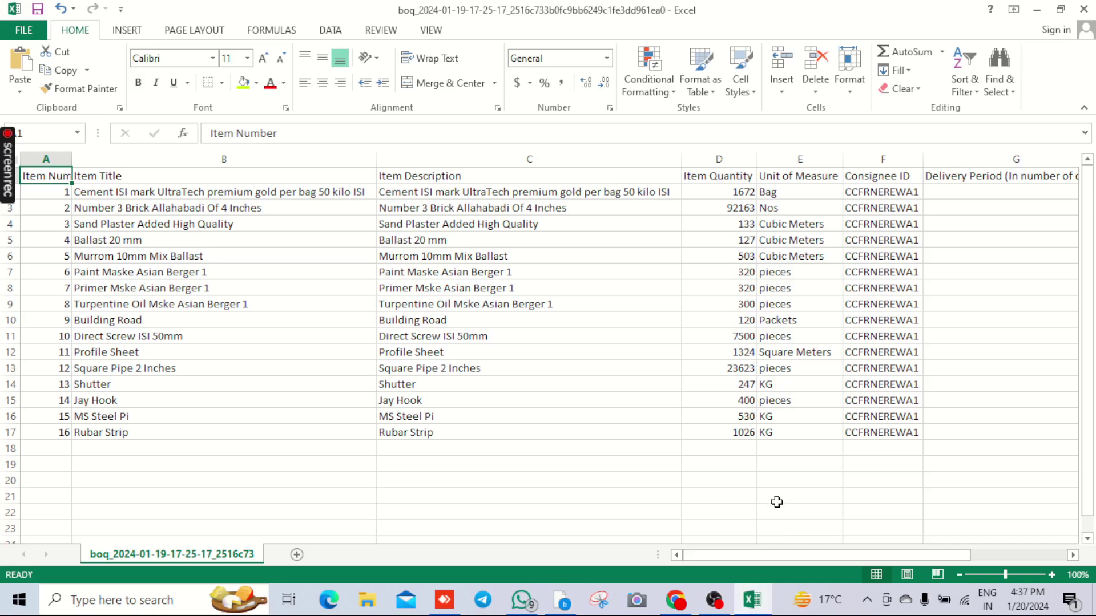
- Review BoQ table A1:F17, then view items 11–16 in Chrome's gem_adesh sanction order PDF
drag(69, 181, 912, 434)
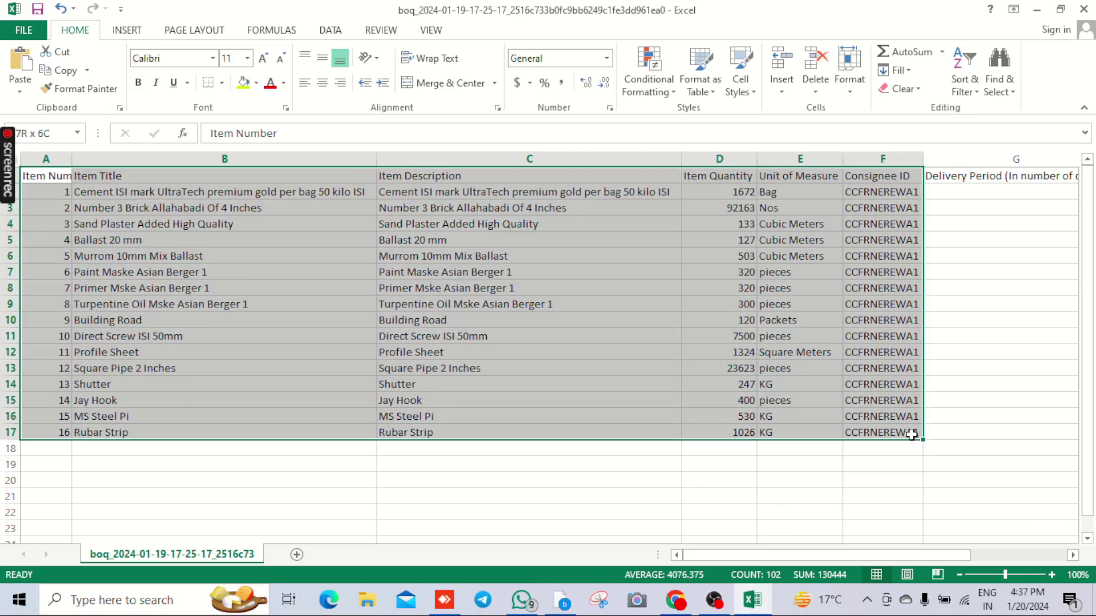
click(804, 478)
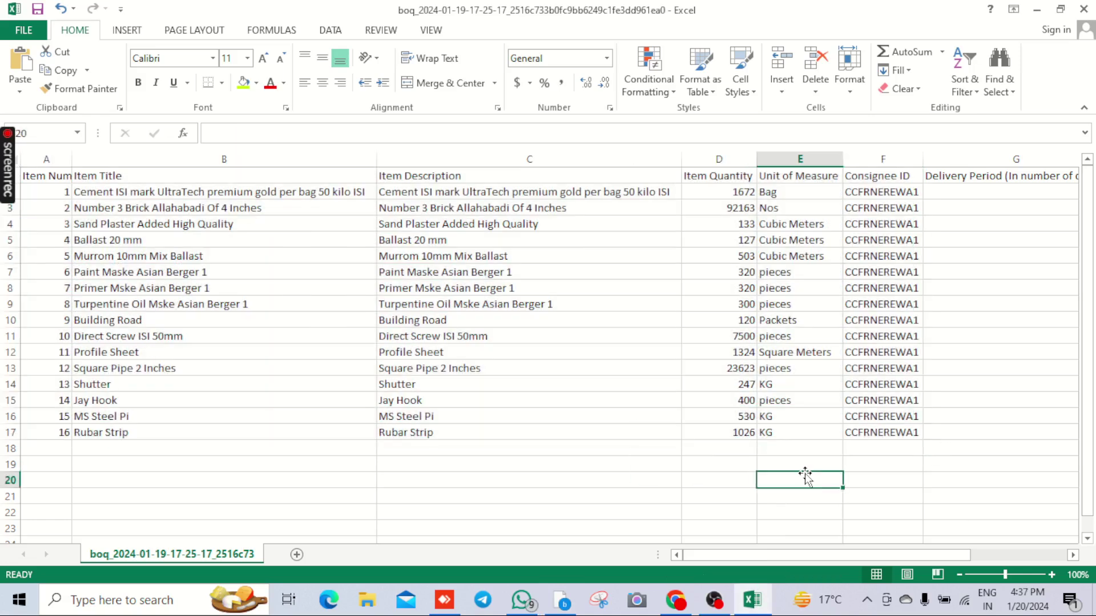
click(677, 606)
click(320, 16)
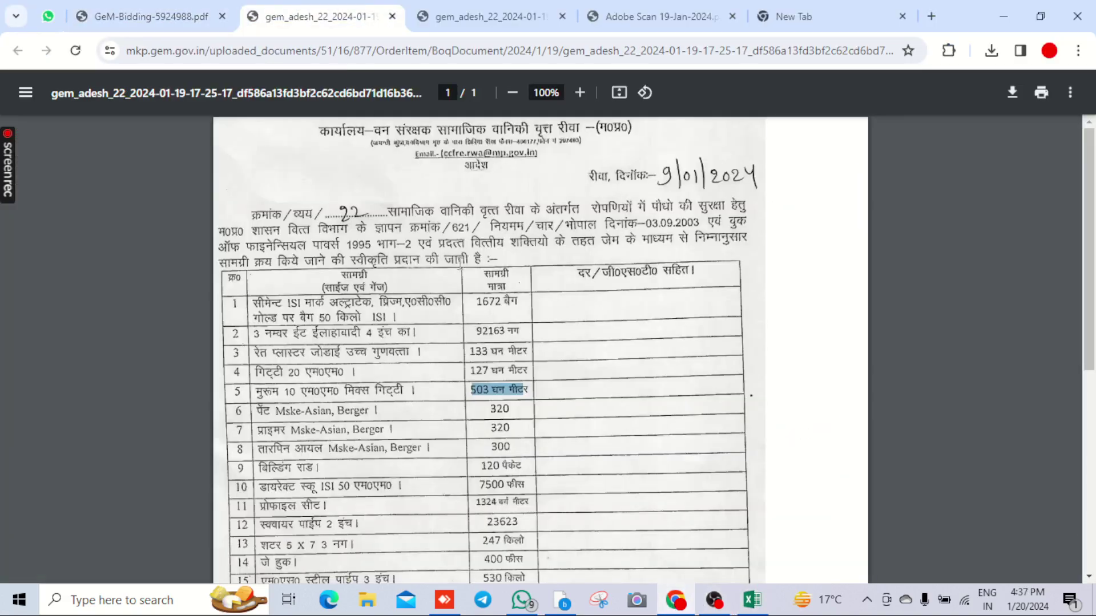
click(451, 290)
scroll(486, 370, down, 7)
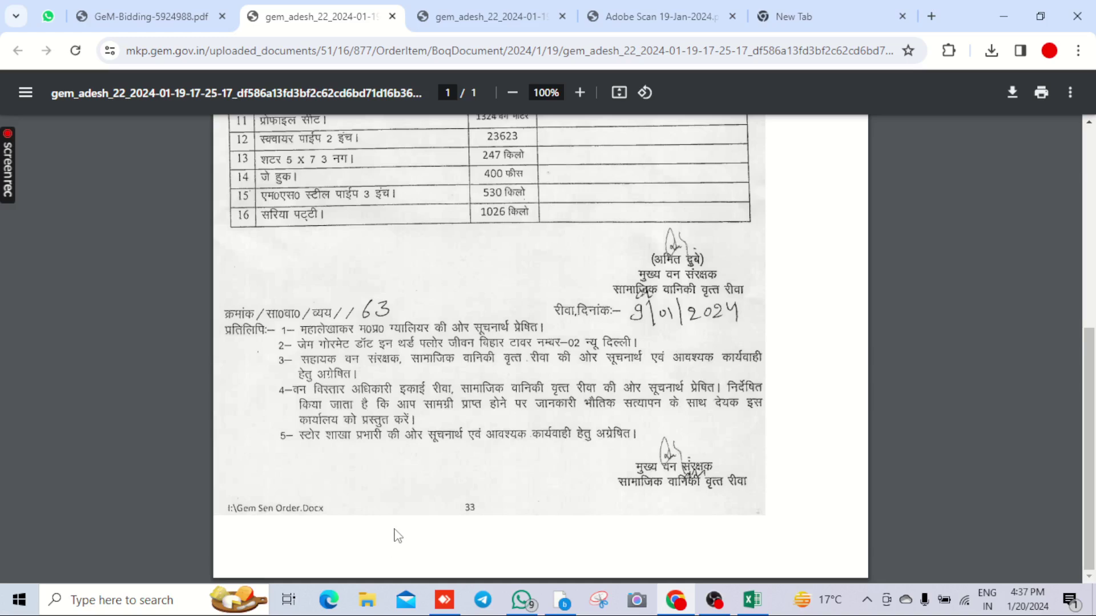
- Highlight the first ten items in the purchase order PDF table
scroll(397, 535, up, 6)
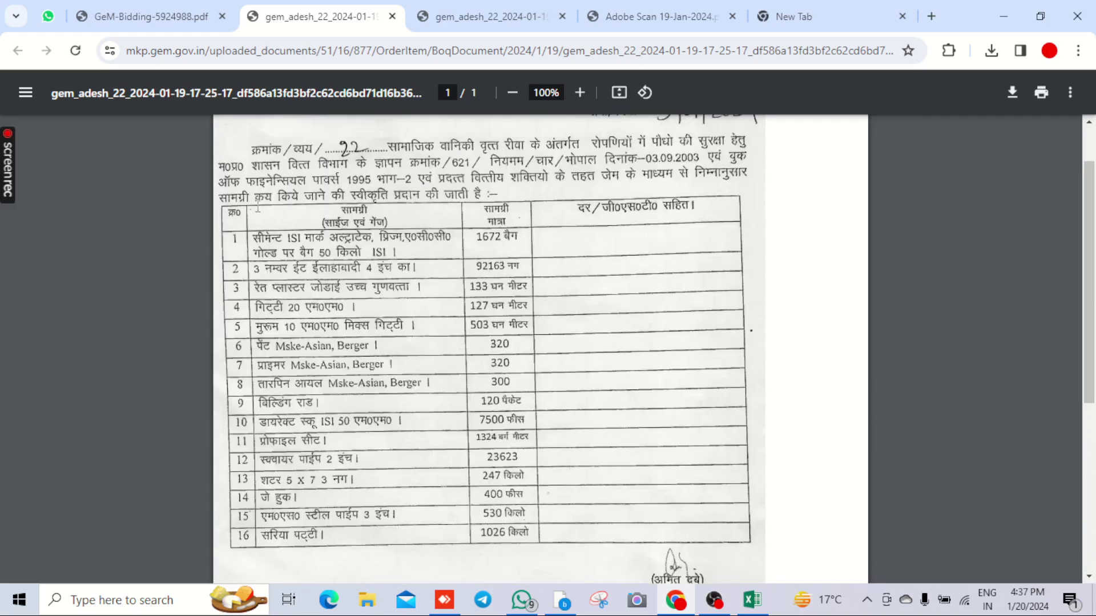
drag(251, 239, 446, 527)
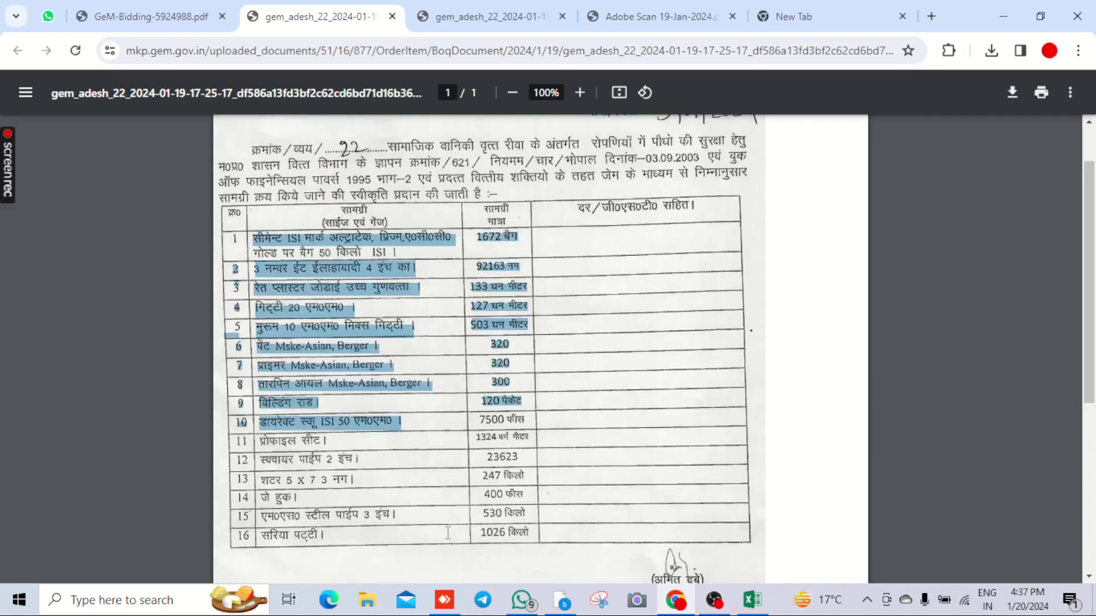
click(451, 540)
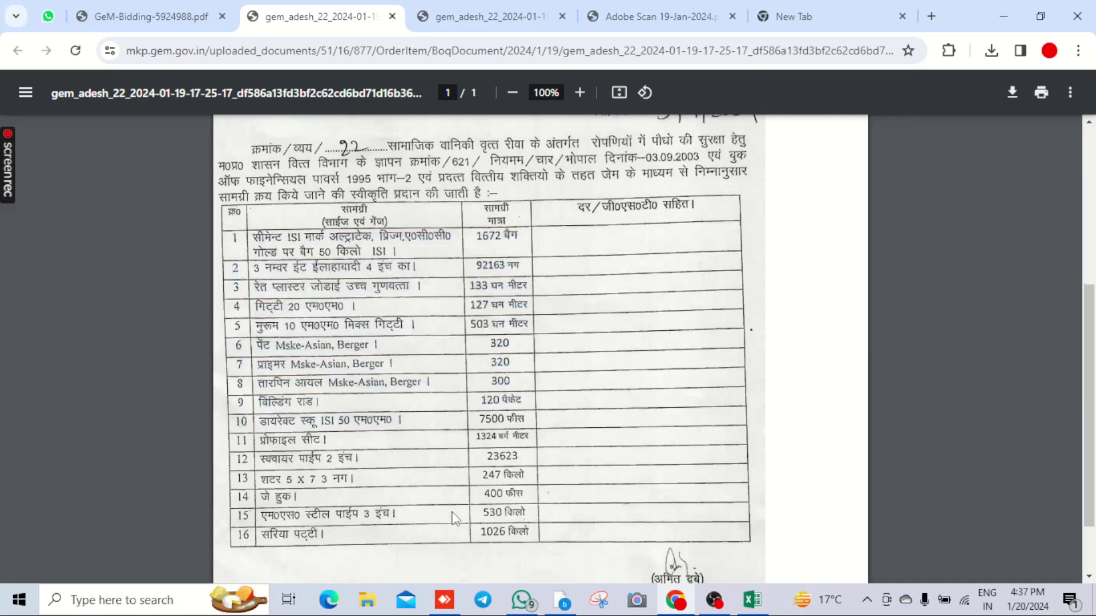
scroll(454, 517, down, 5)
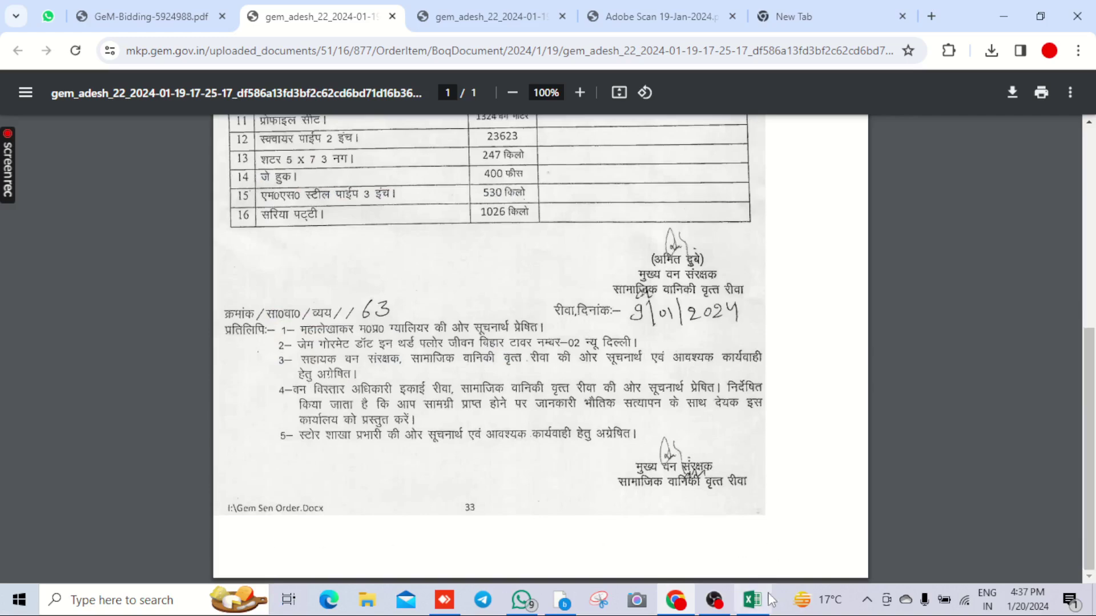
- Review the BOQ sheet's item rows and scroll right to the Delivery Period column
click(752, 600)
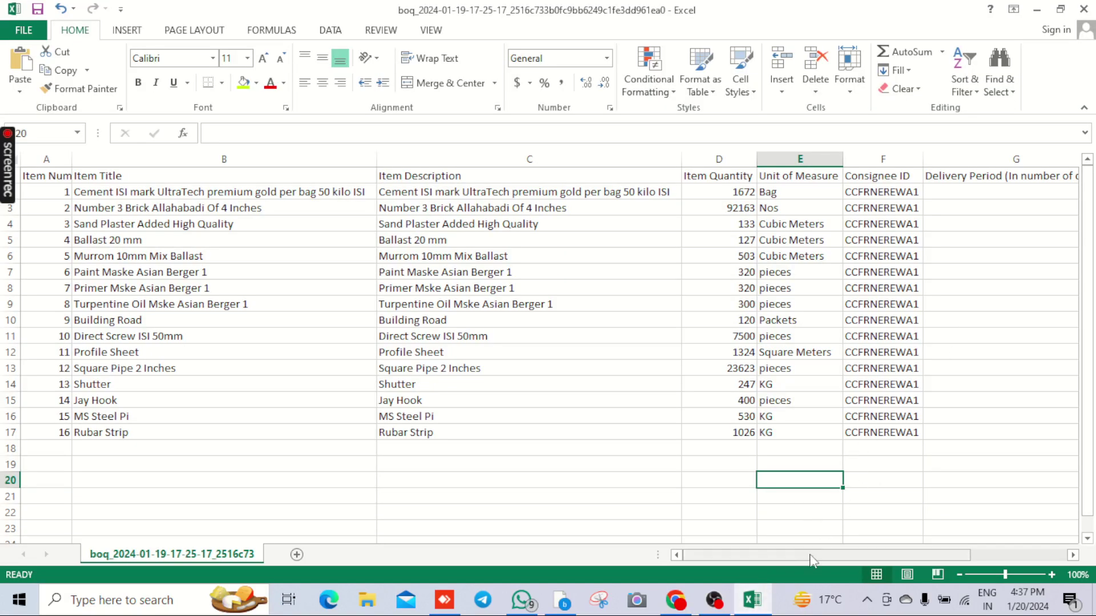
drag(802, 559, 954, 561)
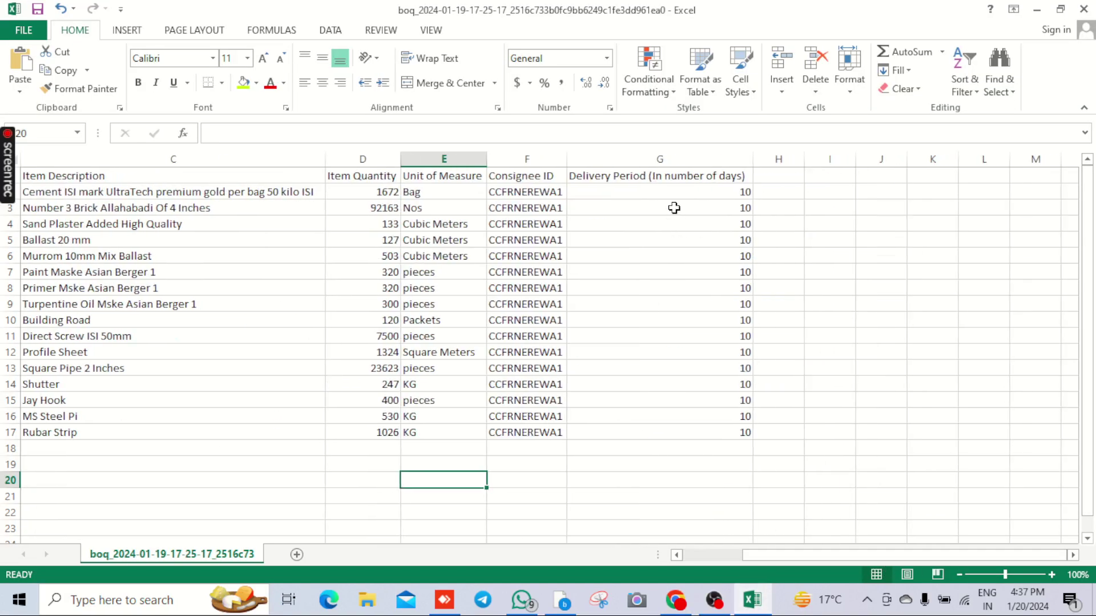
drag(673, 208, 659, 477)
drag(242, 482, 706, 477)
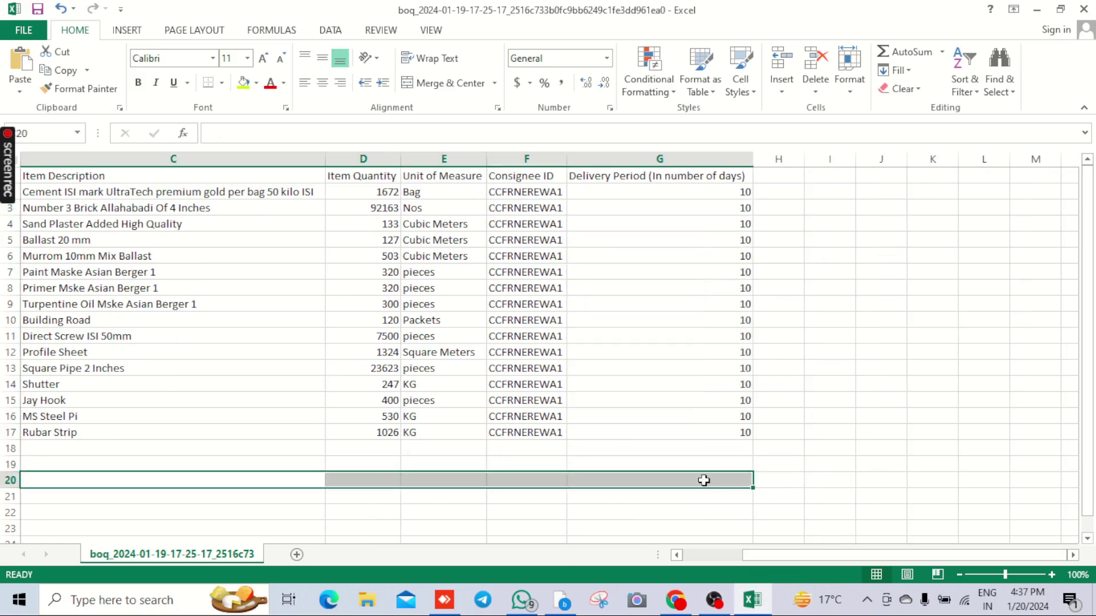
click(706, 481)
drag(847, 562, 755, 565)
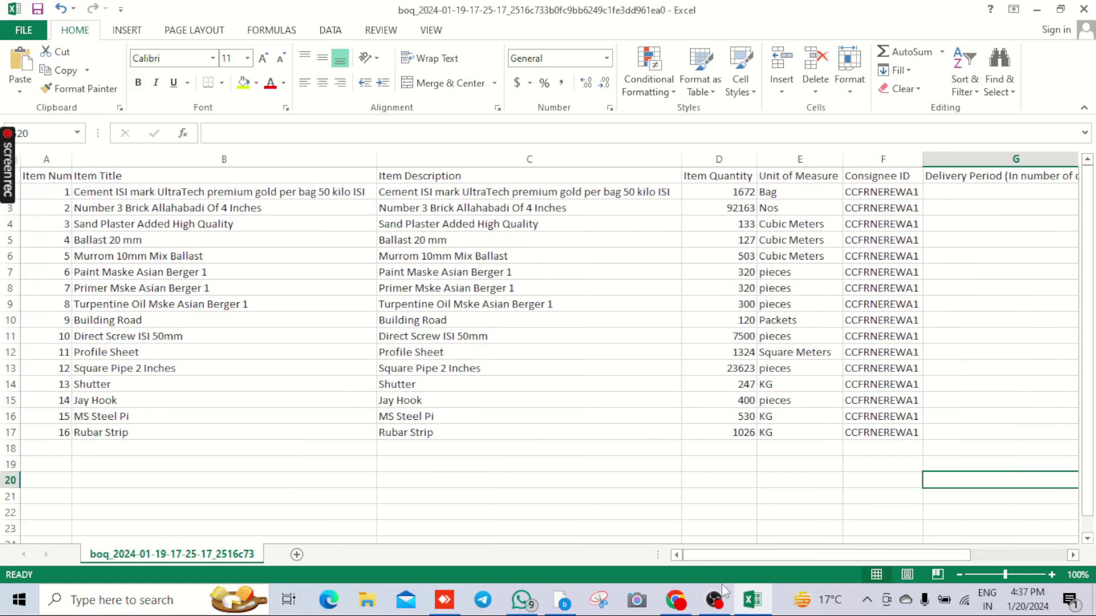
- Recheck the order PDF, then select the empty BOQ column beside Delivery Period
click(678, 604)
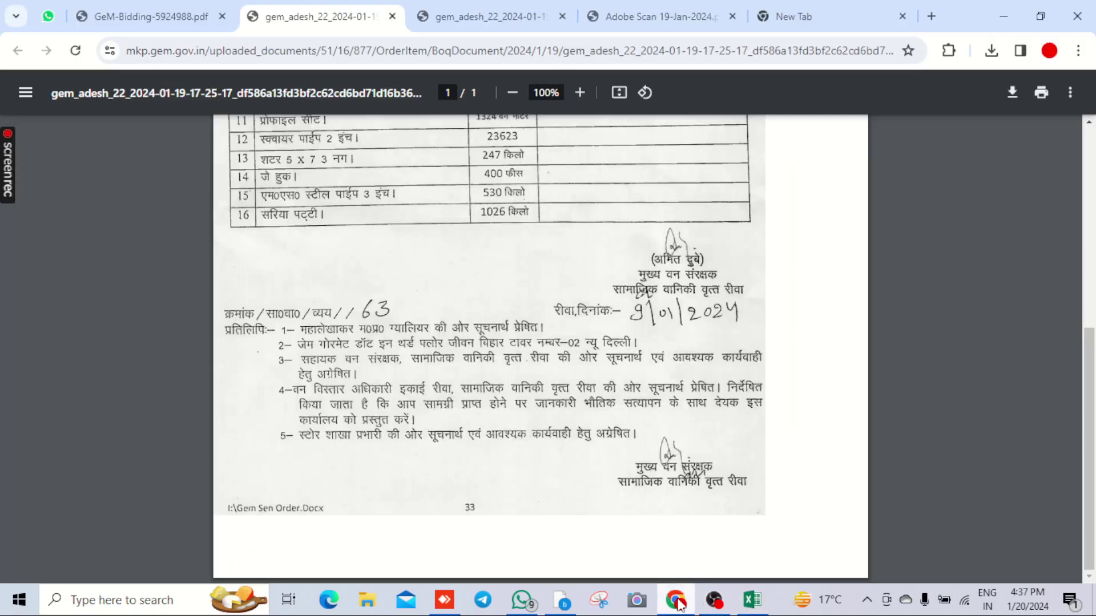
scroll(571, 485, up, 5)
scroll(630, 553, down, 5)
click(742, 605)
drag(867, 556, 947, 562)
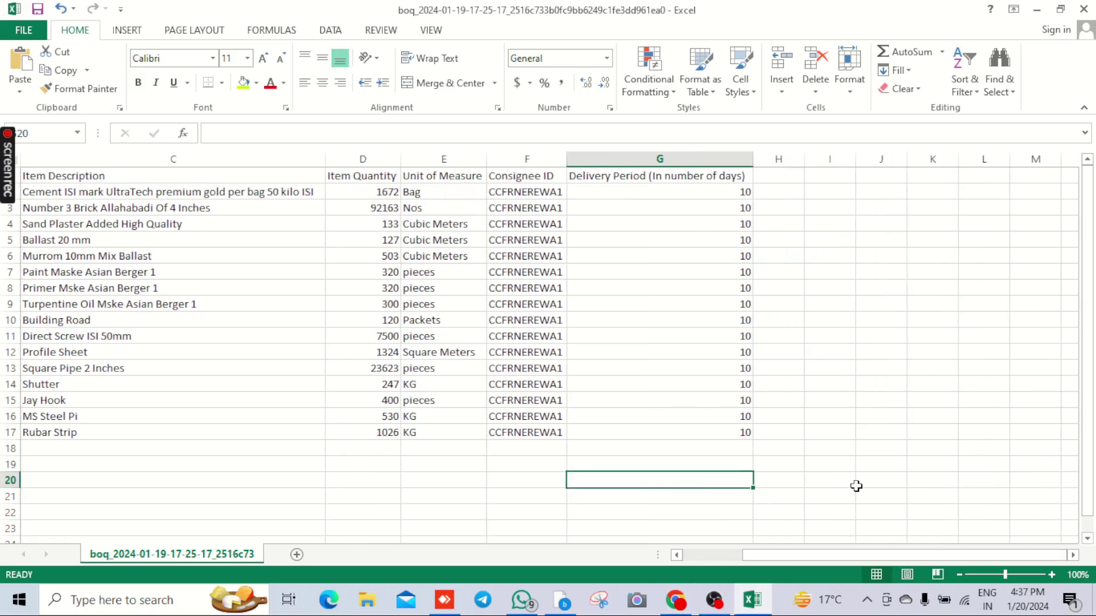
click(768, 211)
drag(785, 178, 798, 416)
- Add headings Brand, Model Number and HSN Code in cells H1 through J1
click(773, 177)
text(B)
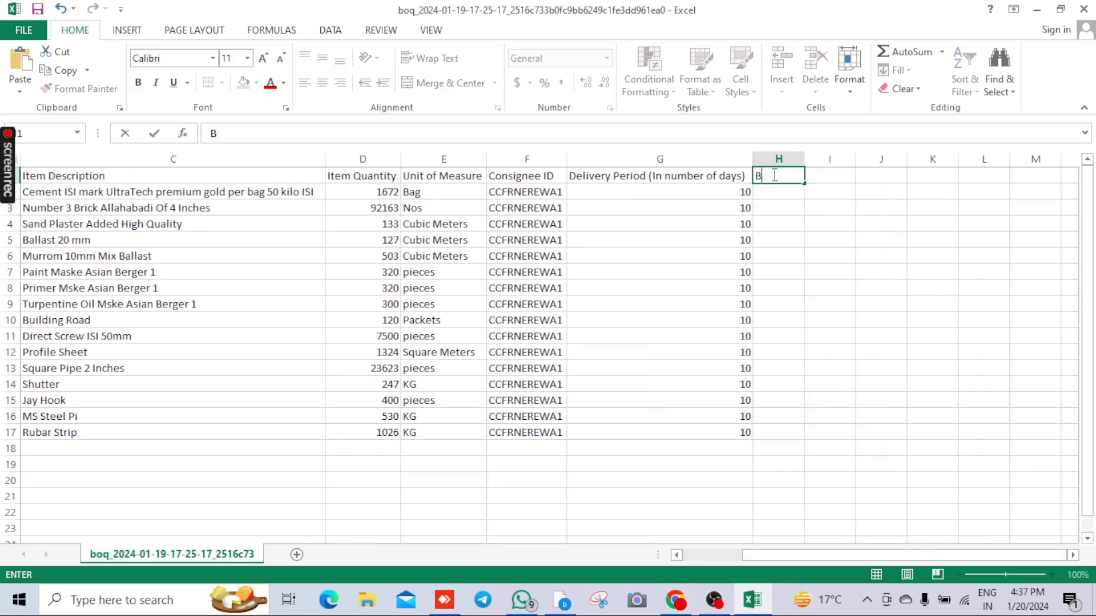
text(rand)
key(Tab)
text(Model Number)
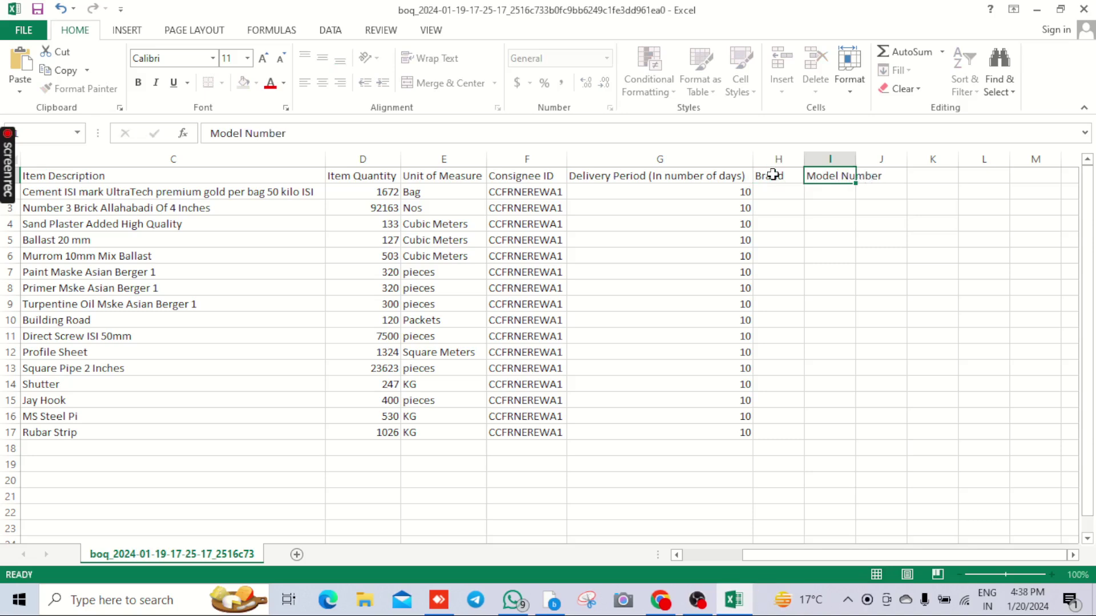
key(Tab)
text(HS)
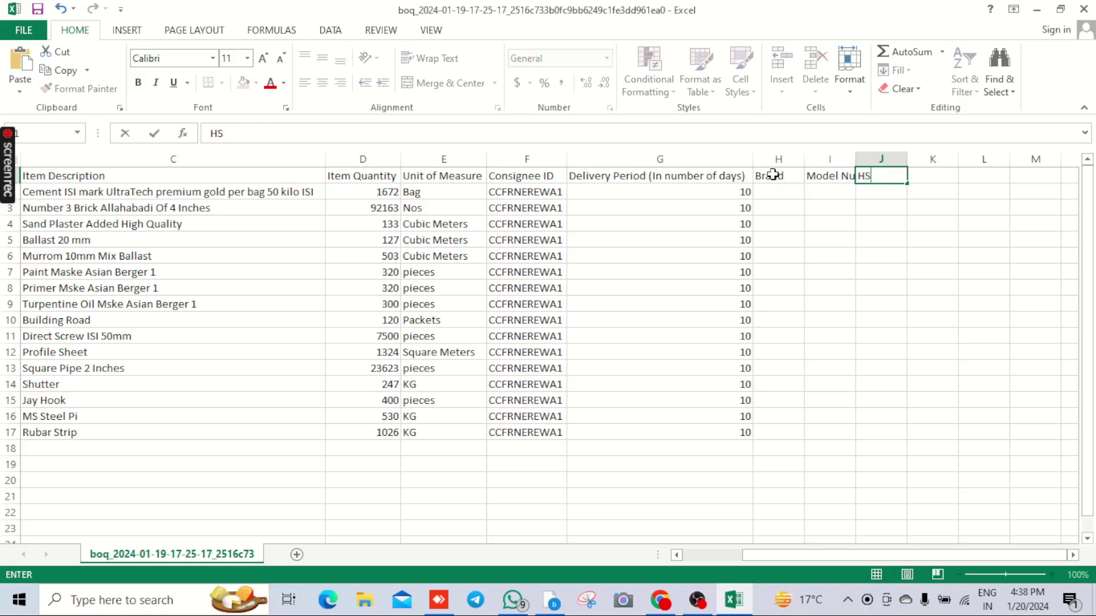
text(N cODE)
key(Return)
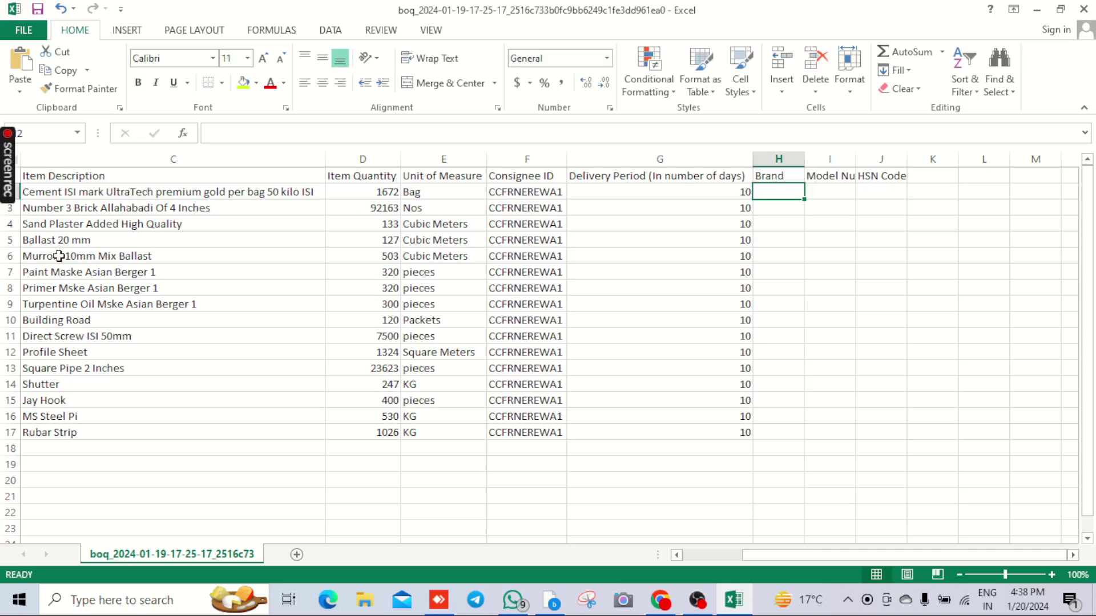
- Compare the BOQ item table through HSN Code against the purchase order PDF
click(53, 179)
drag(53, 178, 896, 440)
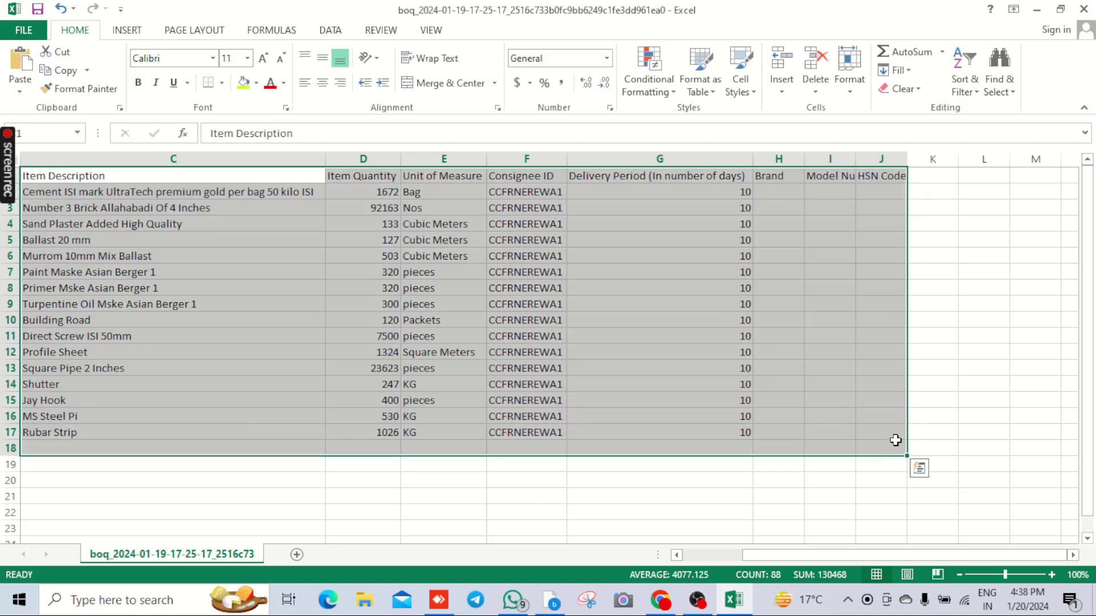
click(797, 496)
click(662, 600)
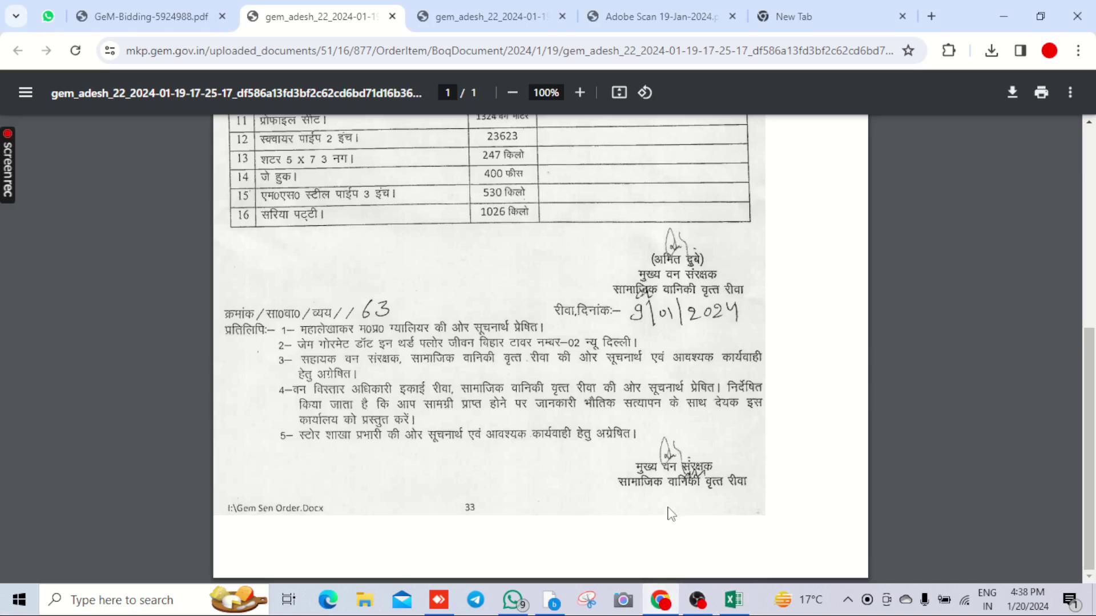
scroll(672, 513, up, 7)
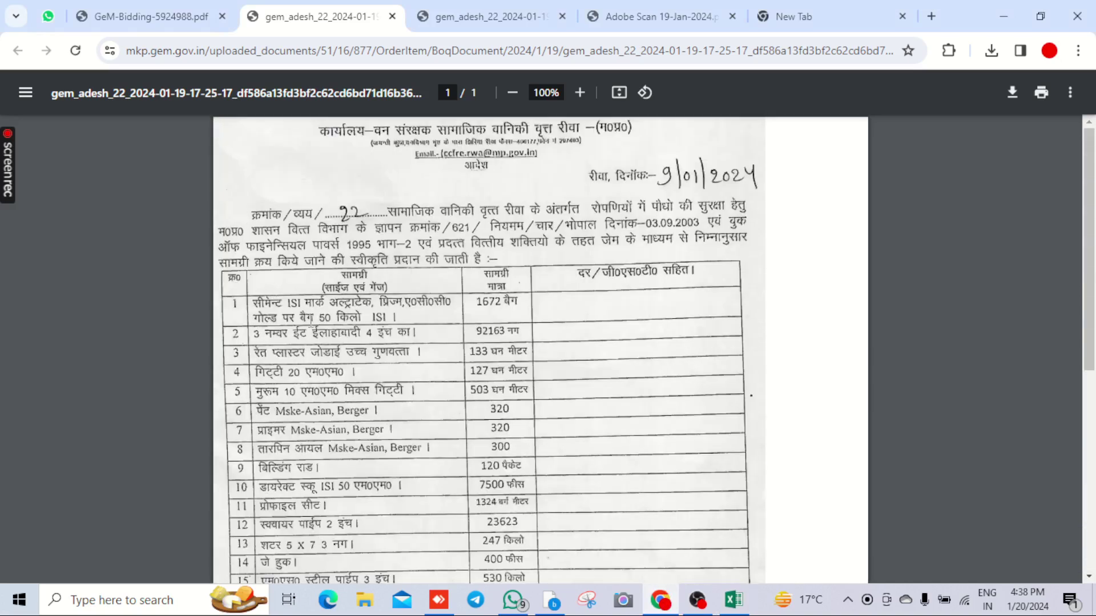
scroll(339, 328, down, 7)
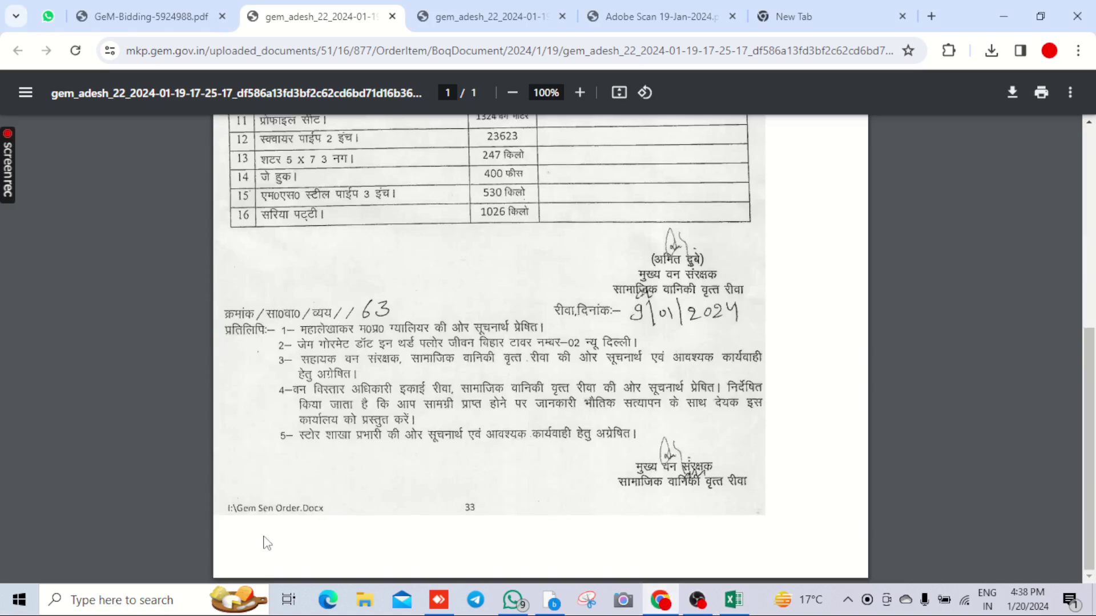
click(733, 600)
drag(112, 175, 870, 451)
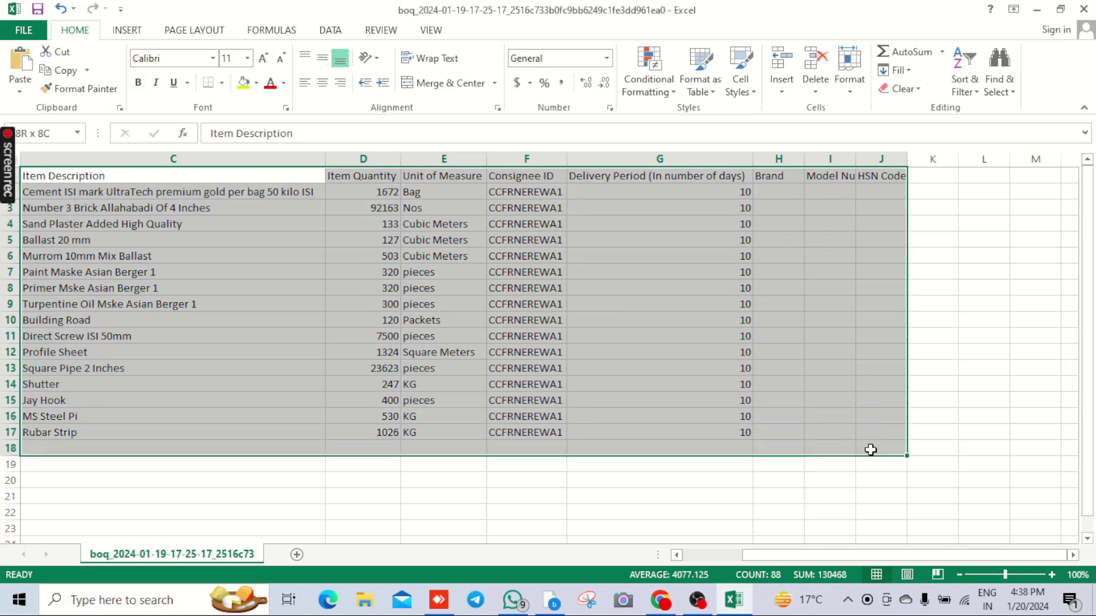
click(812, 431)
drag(34, 178, 839, 497)
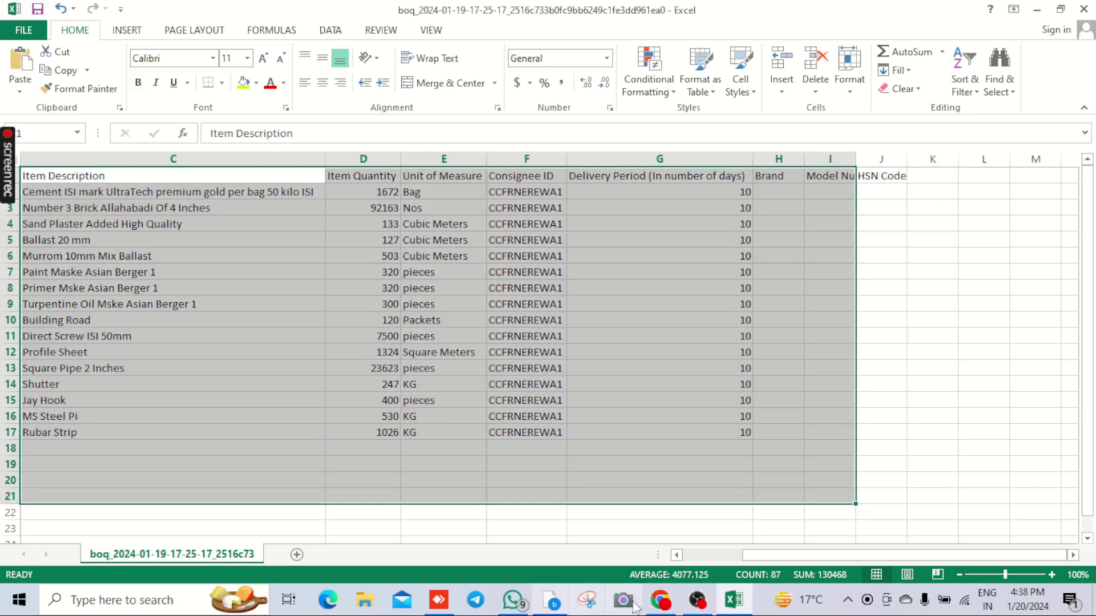
click(660, 599)
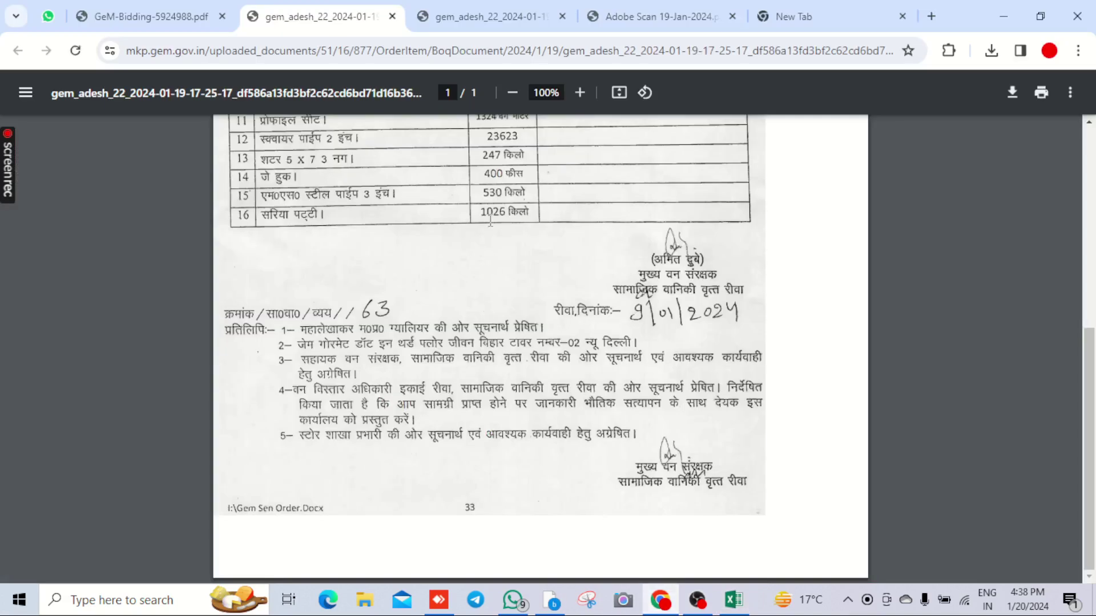
- Declare OEM status and review the MSE preference question and certificate row
click(553, 599)
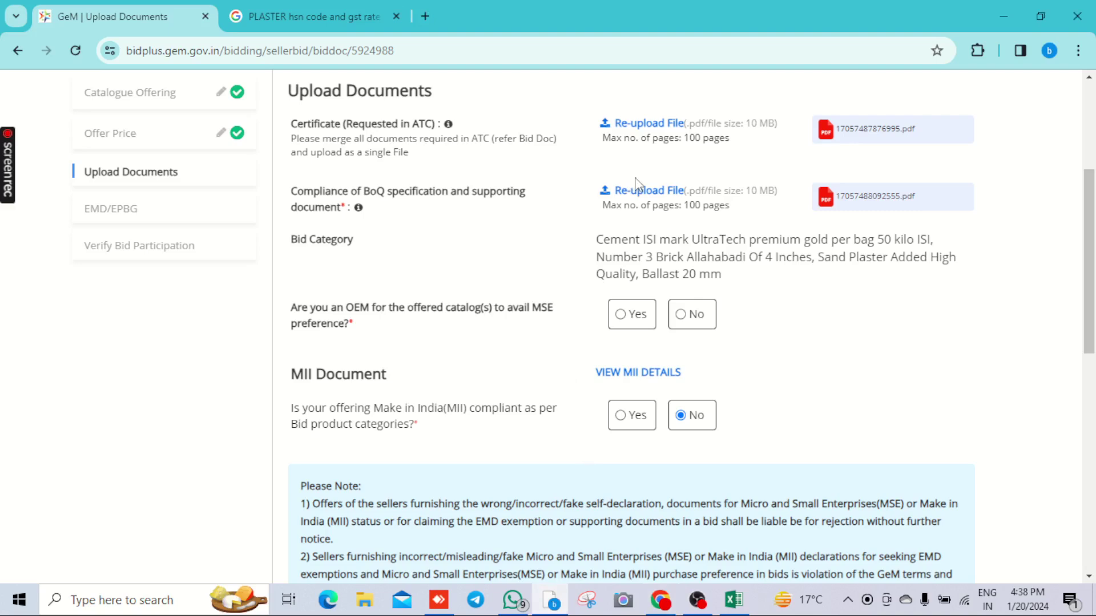
scroll(645, 229, down, 1)
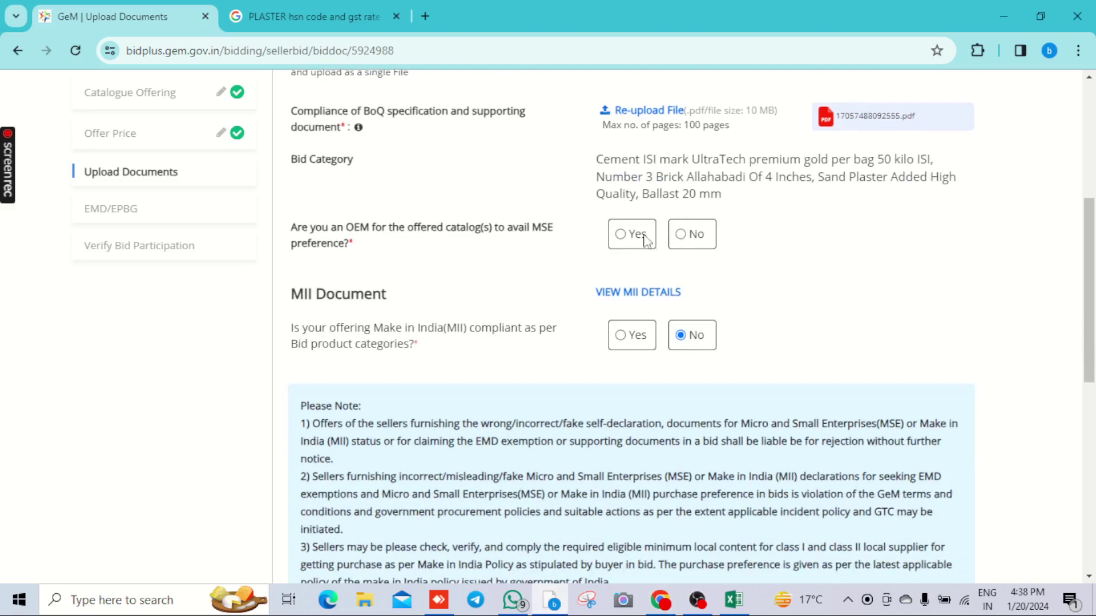
click(631, 234)
drag(292, 232, 480, 248)
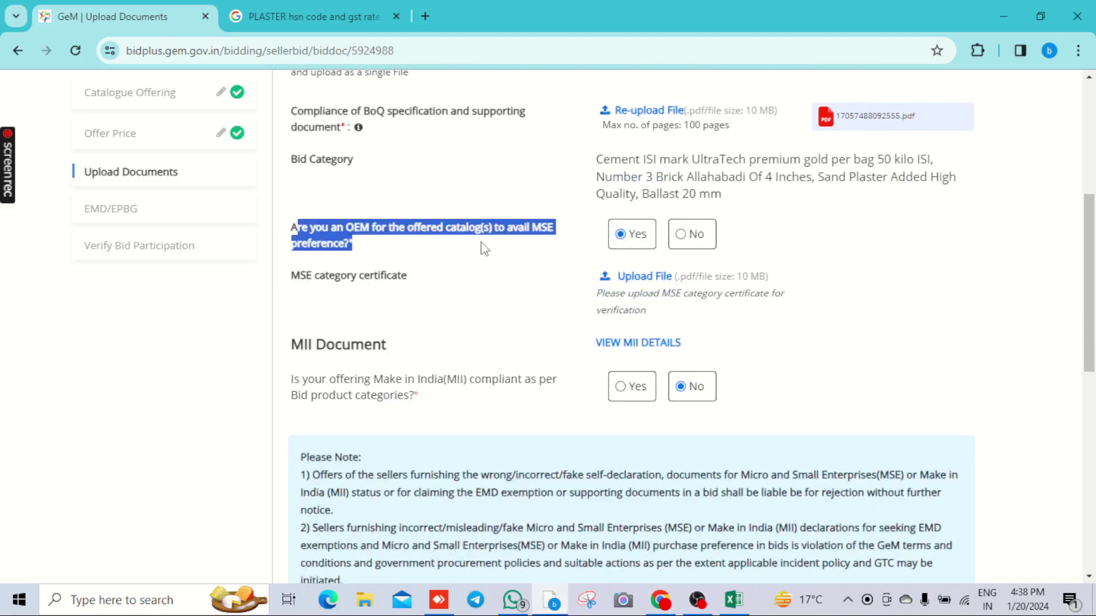
click(528, 264)
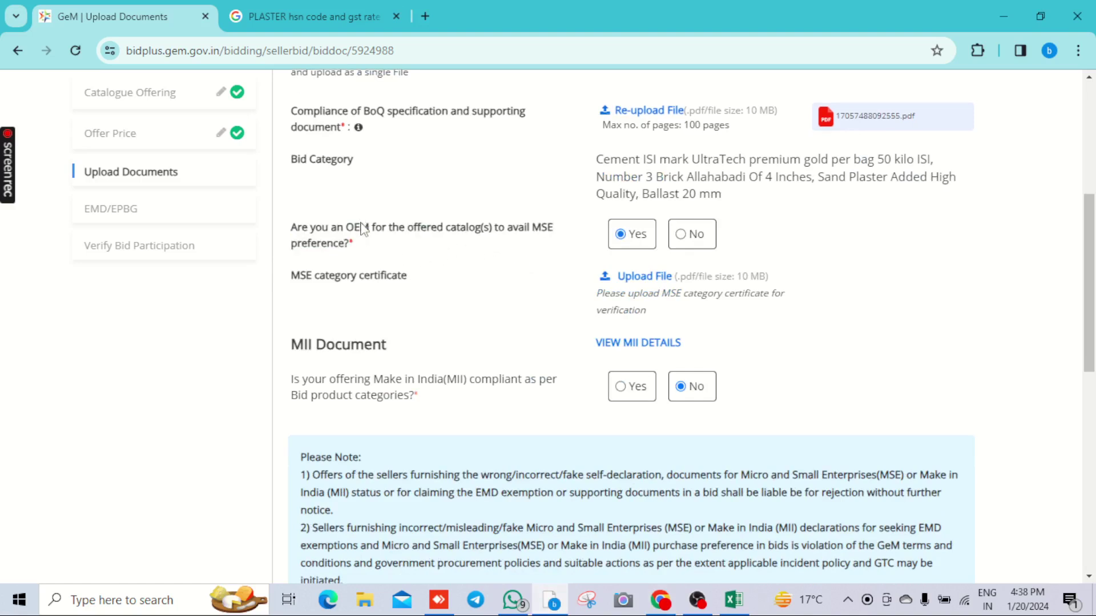
drag(337, 227, 429, 258)
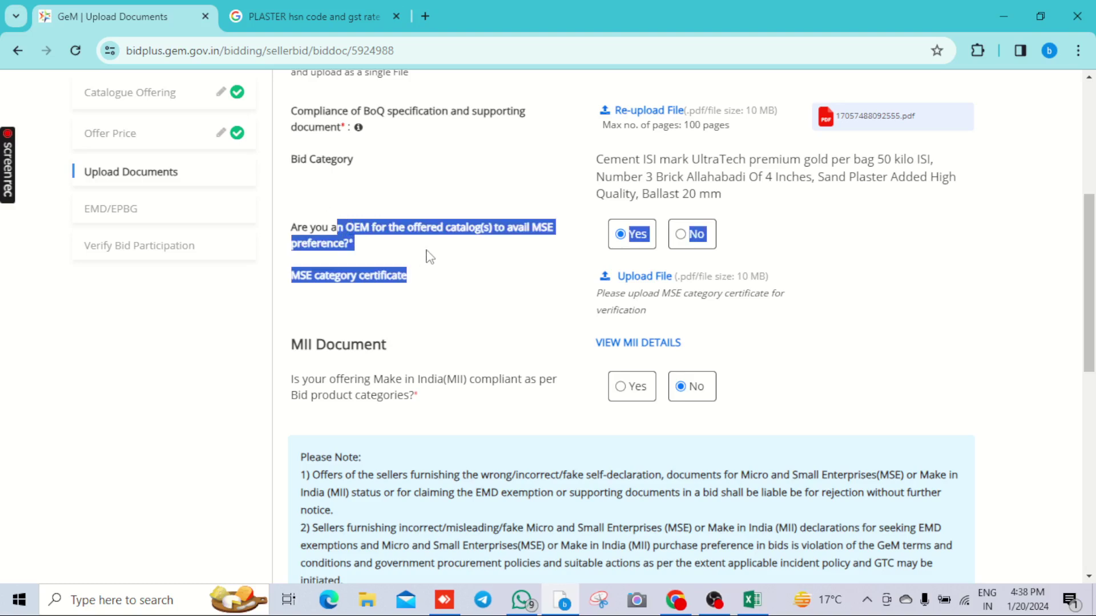
click(454, 263)
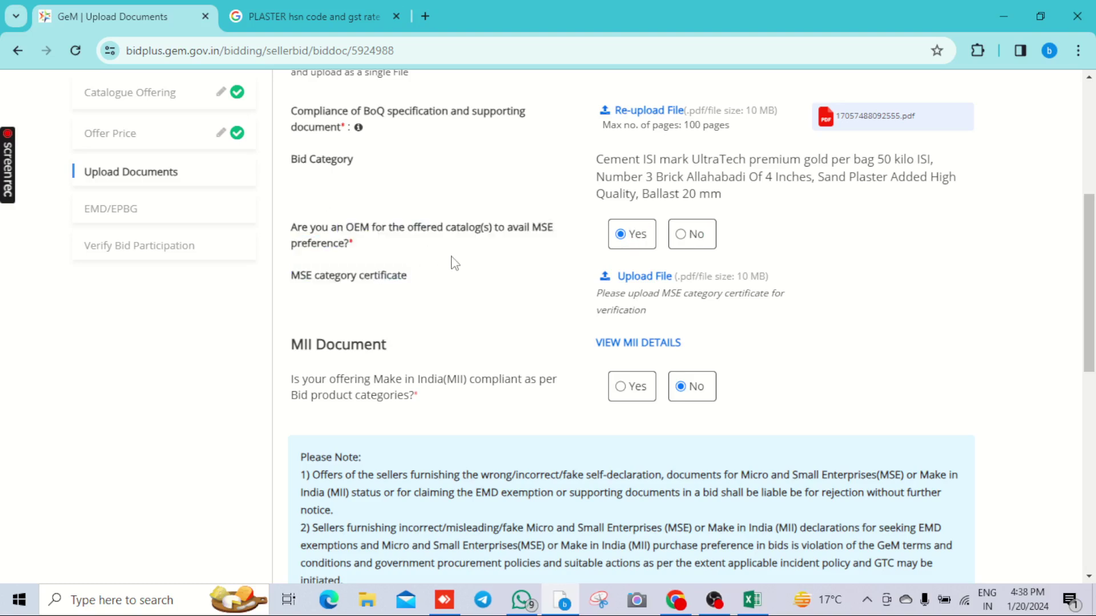
drag(532, 228, 548, 262)
click(547, 262)
- Answer No to the OEM MSE preference question
click(681, 235)
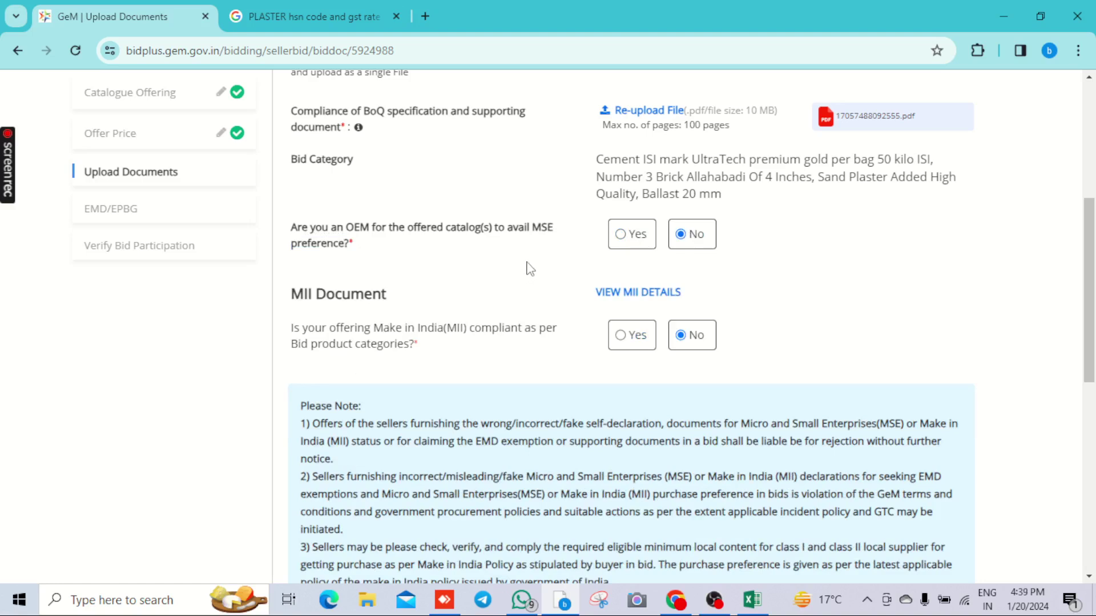
click(626, 239)
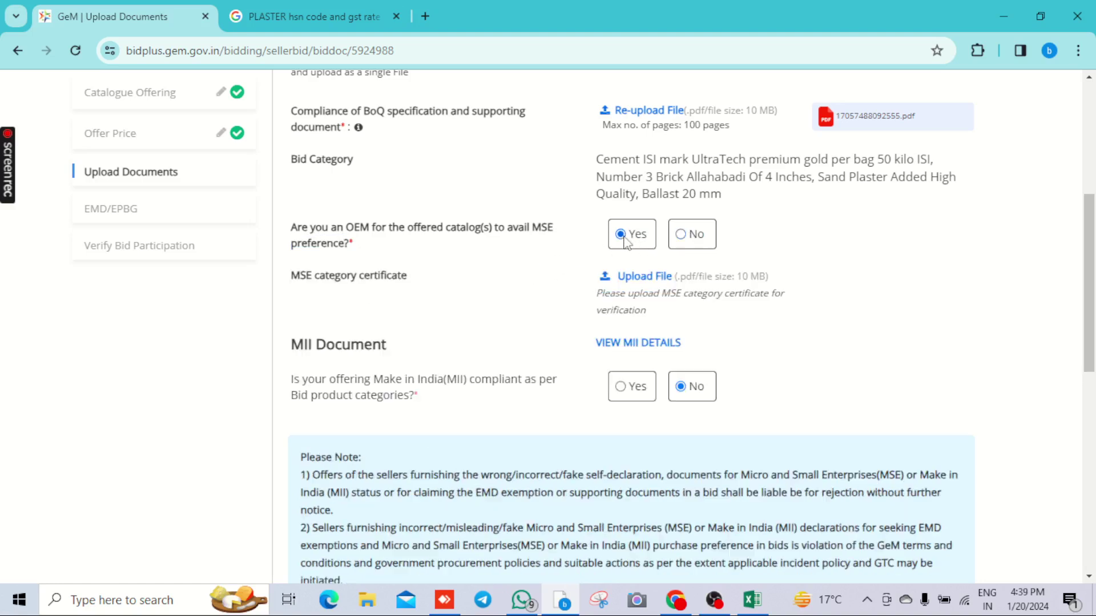
click(695, 234)
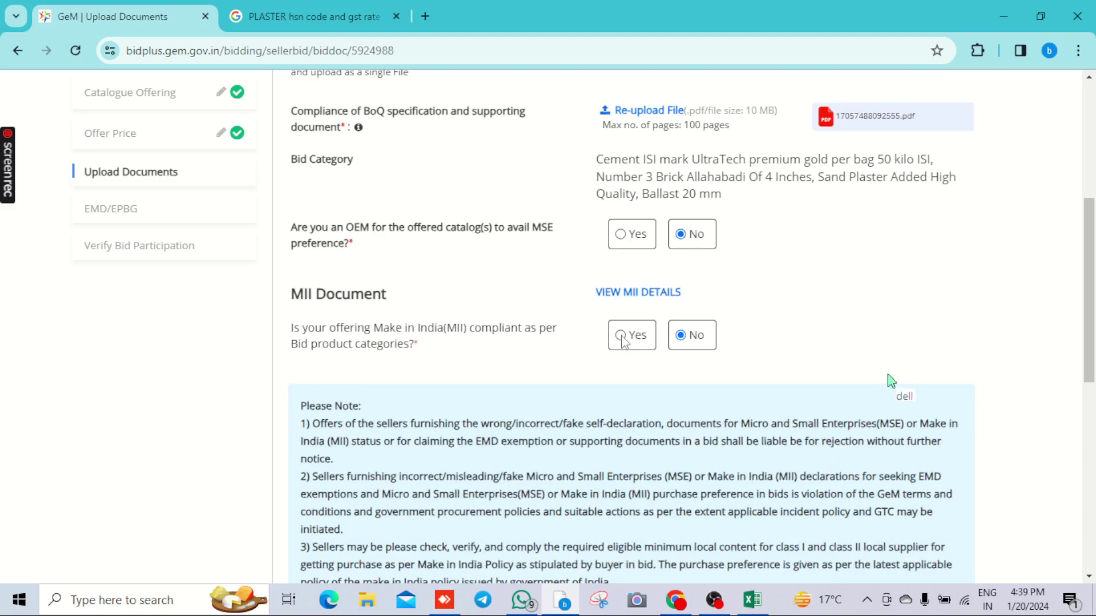
- Declare Make in India compliance and participate as a Class 1 Local Supplier
click(620, 338)
scroll(942, 343, down, 3)
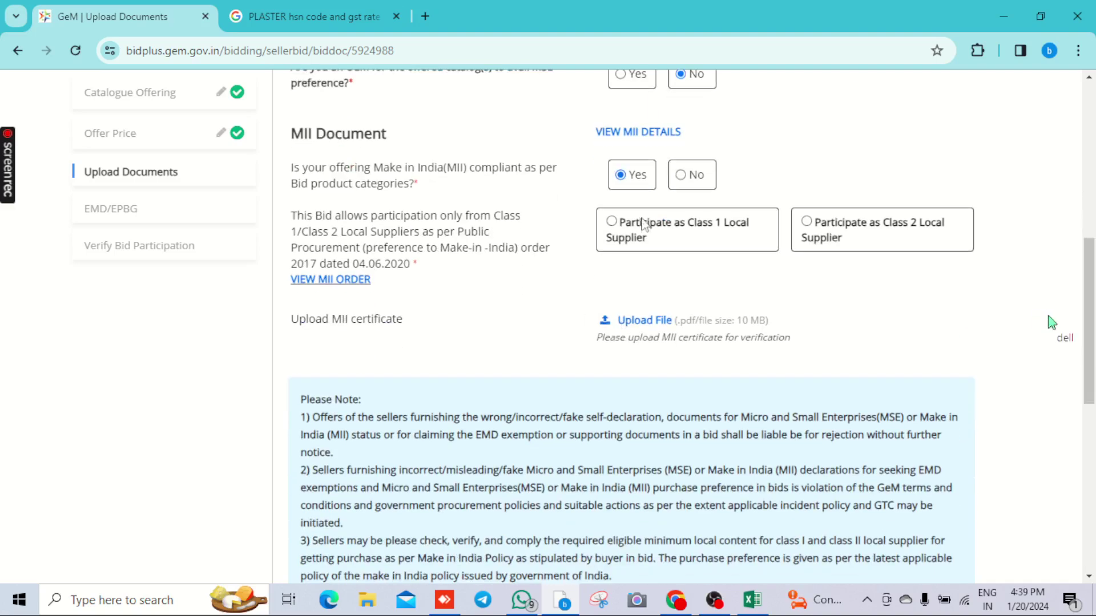
drag(629, 236, 746, 239)
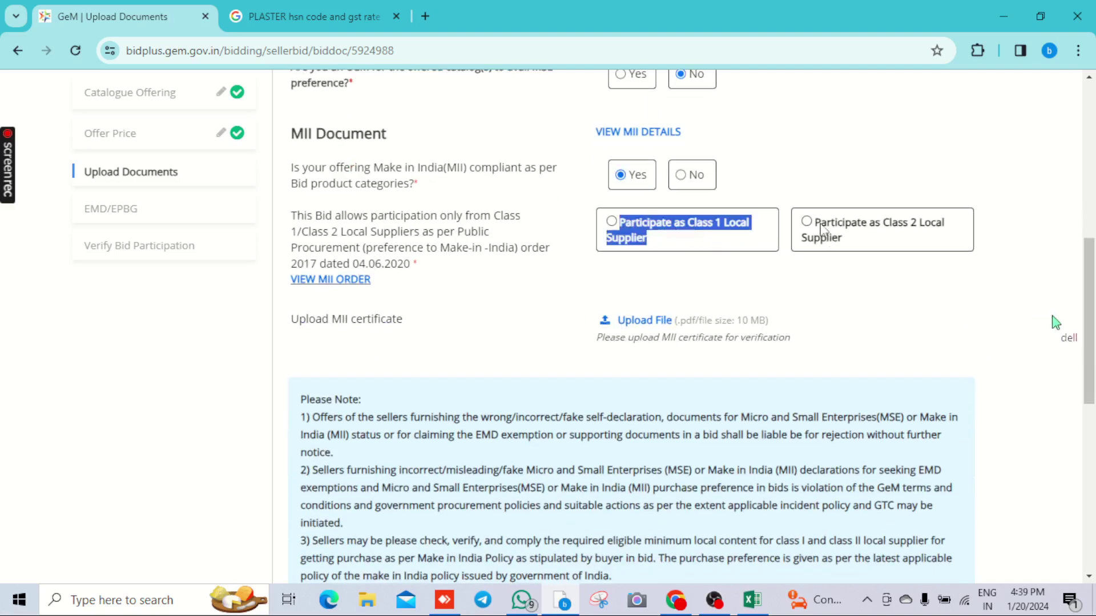
drag(821, 224, 856, 237)
click(861, 292)
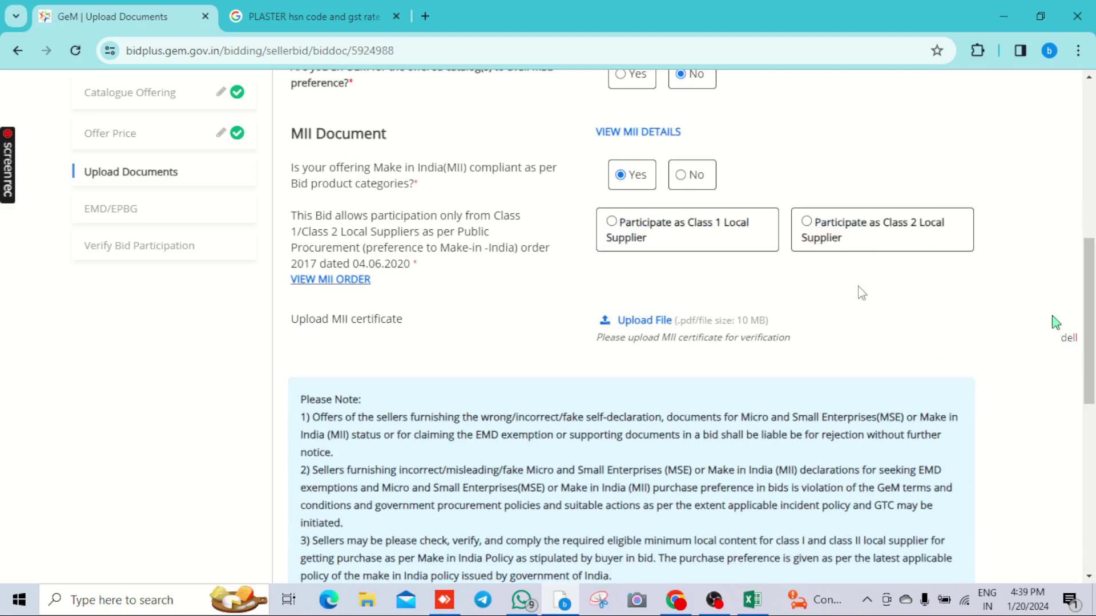
click(683, 245)
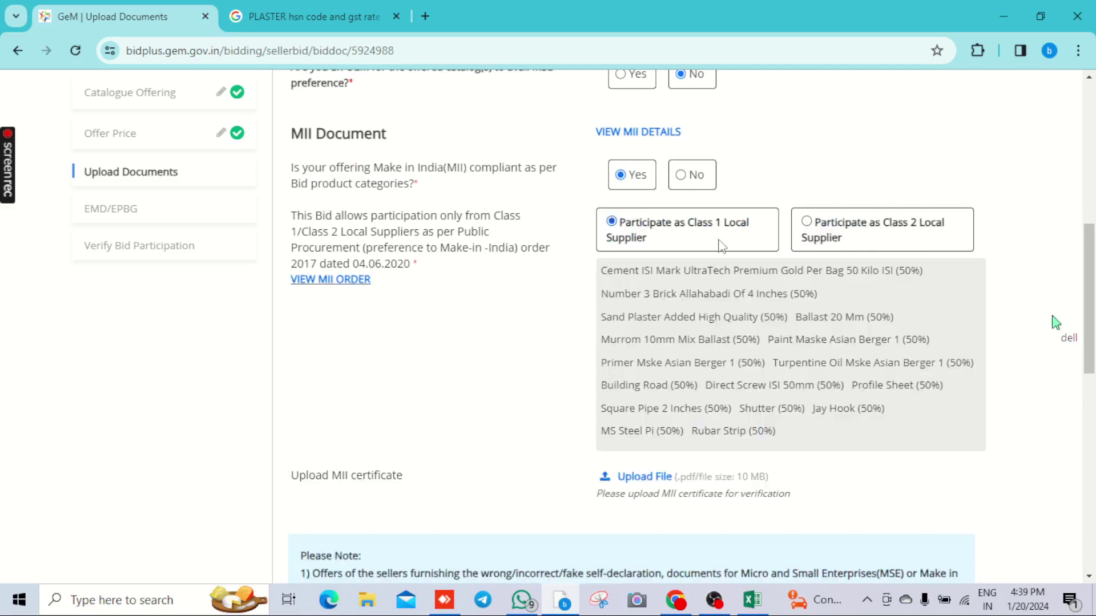
click(802, 236)
drag(696, 273, 855, 237)
drag(897, 272, 943, 388)
click(735, 228)
drag(843, 270, 918, 435)
click(917, 410)
- Attach the RPS file as the MII certificate and save the documents
scroll(651, 354, down, 3)
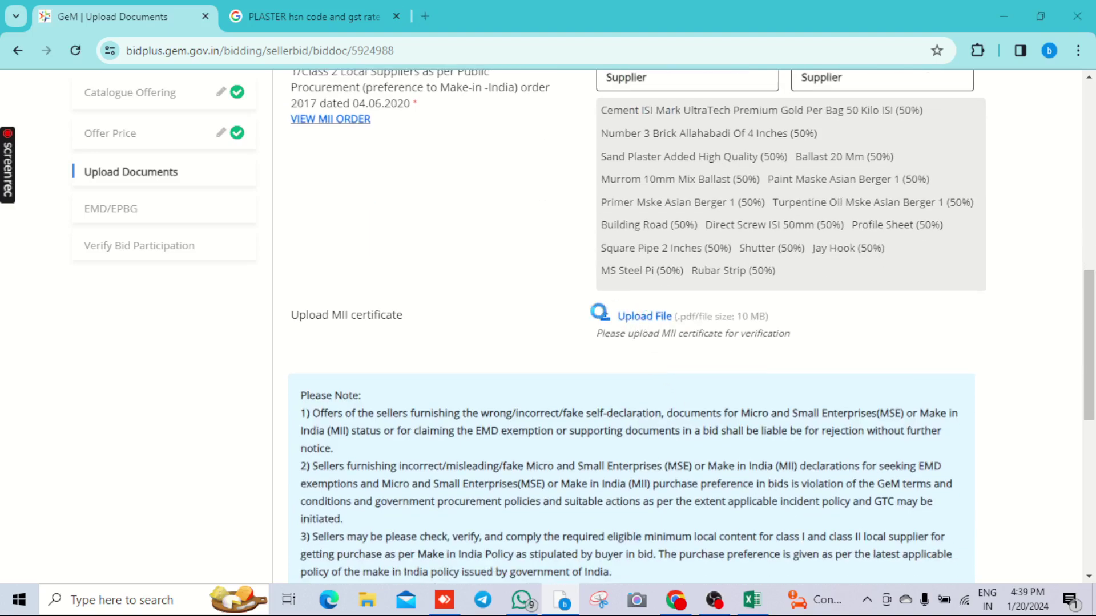
click(611, 315)
double_click(207, 264)
scroll(674, 348, up, 6)
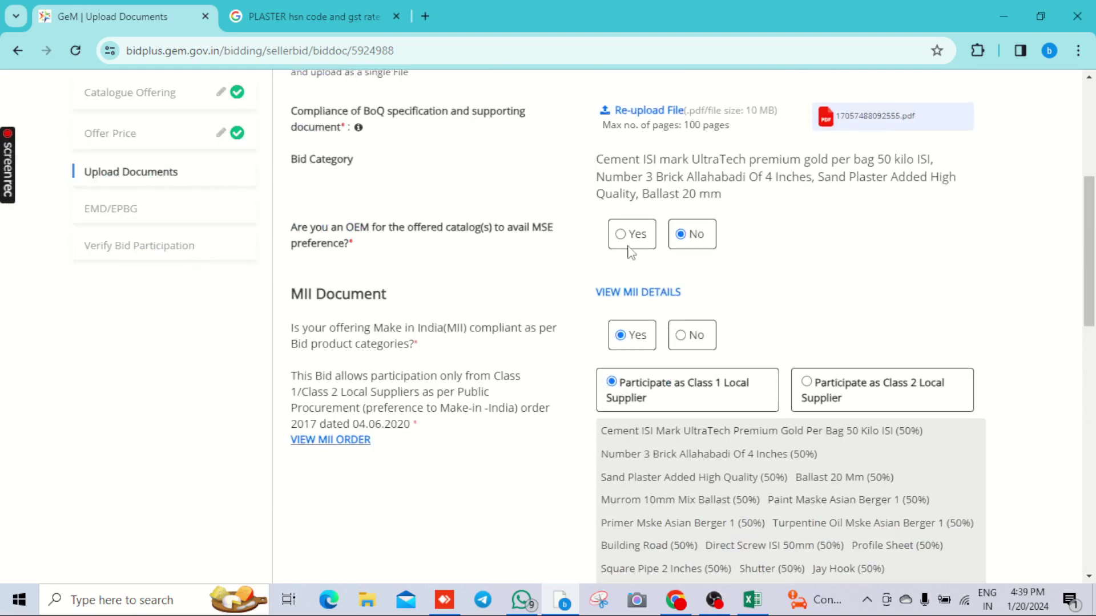
scroll(799, 394, down, 7)
scroll(816, 399, down, 6)
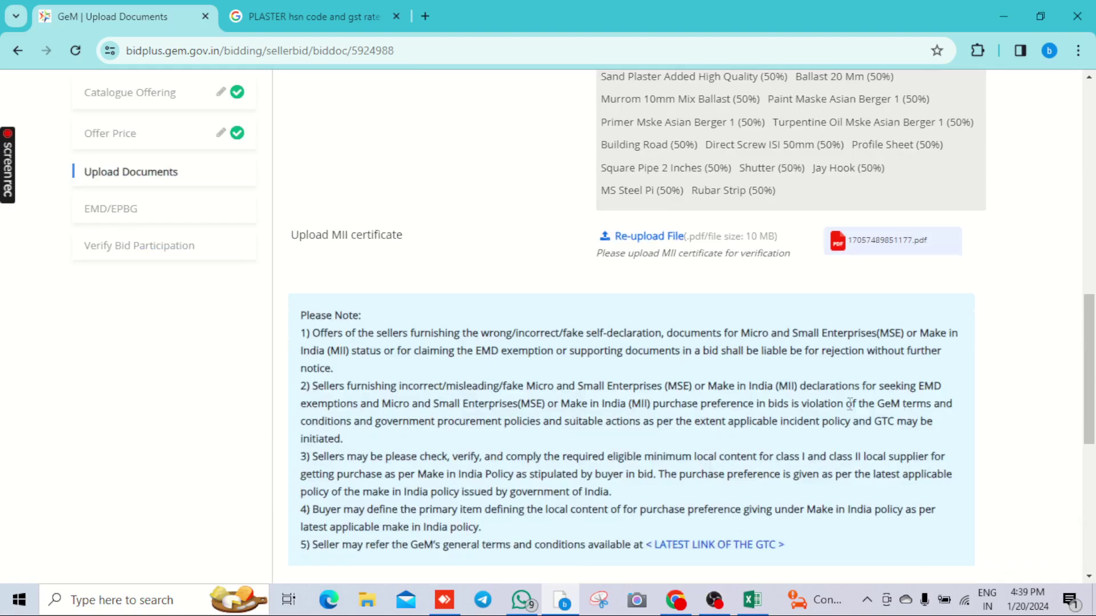
click(968, 288)
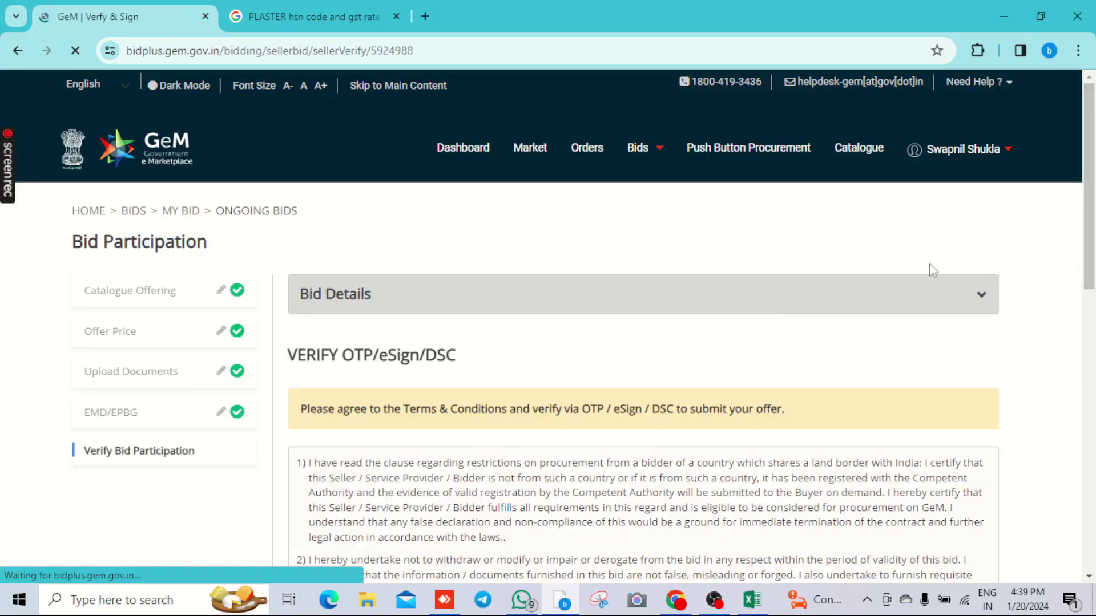
- Agree to the bid Terms & Conditions and request verification by mobile OTP
scroll(930, 269, down, 4)
scroll(365, 325, down, 3)
click(304, 306)
scroll(320, 285, down, 2)
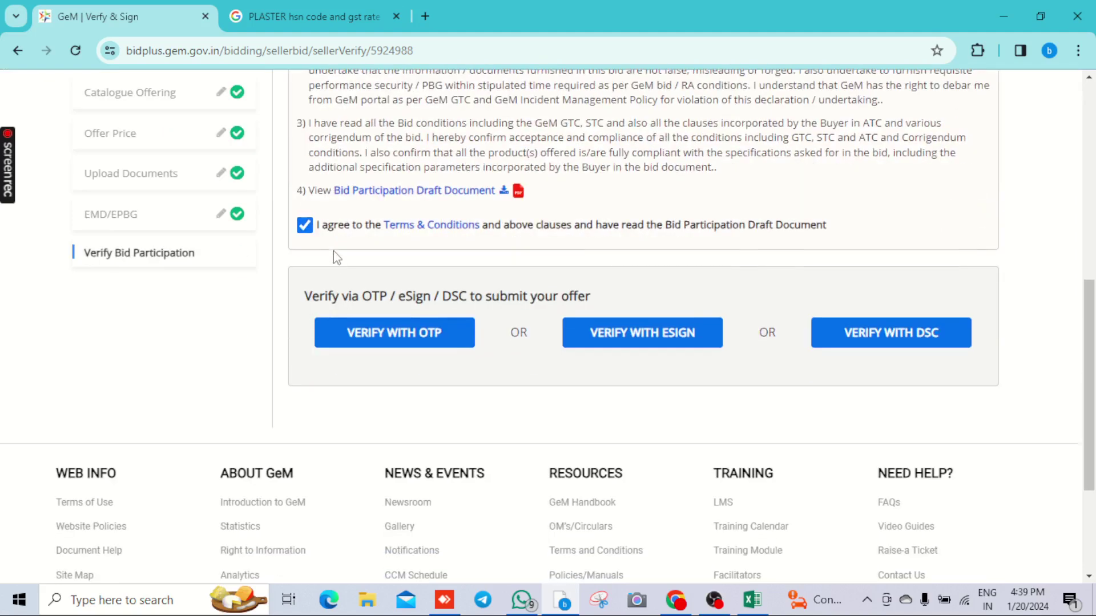
click(402, 330)
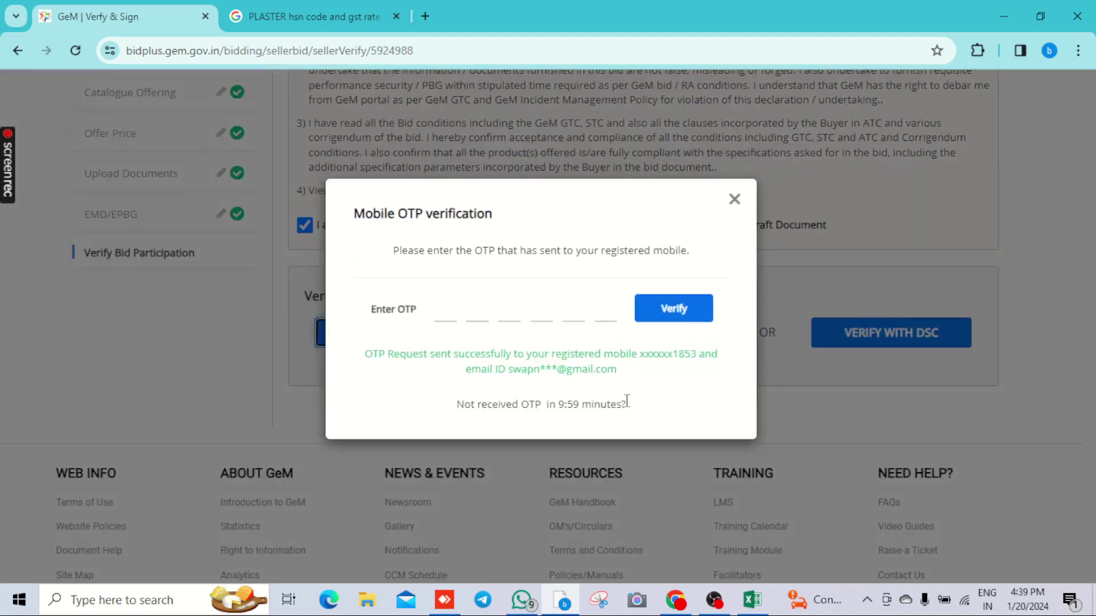
click(466, 320)
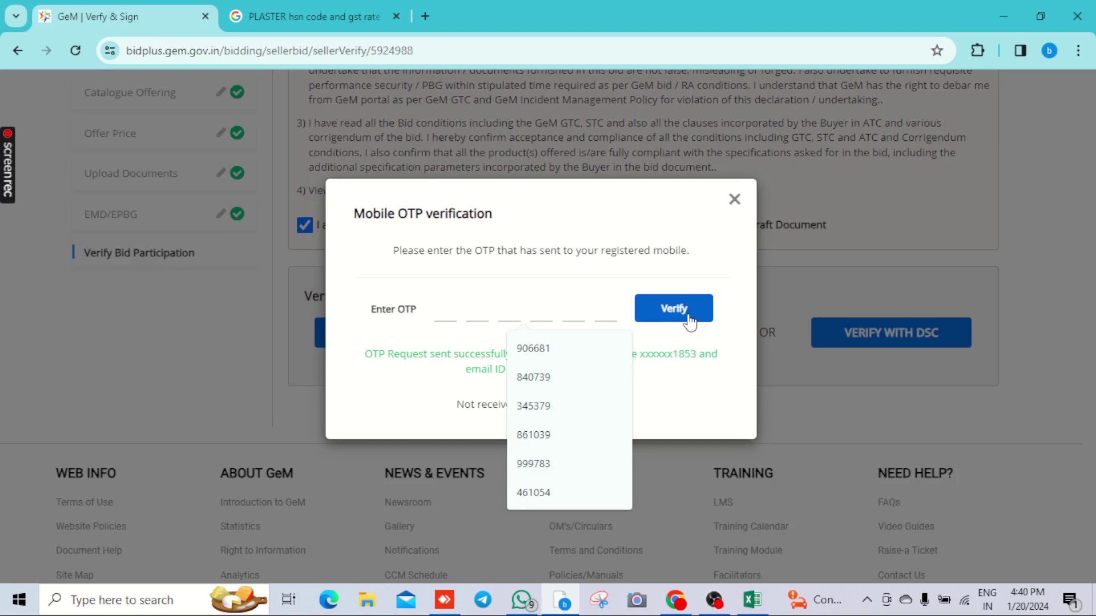
- Abandon OTP verification, confirm leaving so the page reloads, and bring up OBS
click(734, 200)
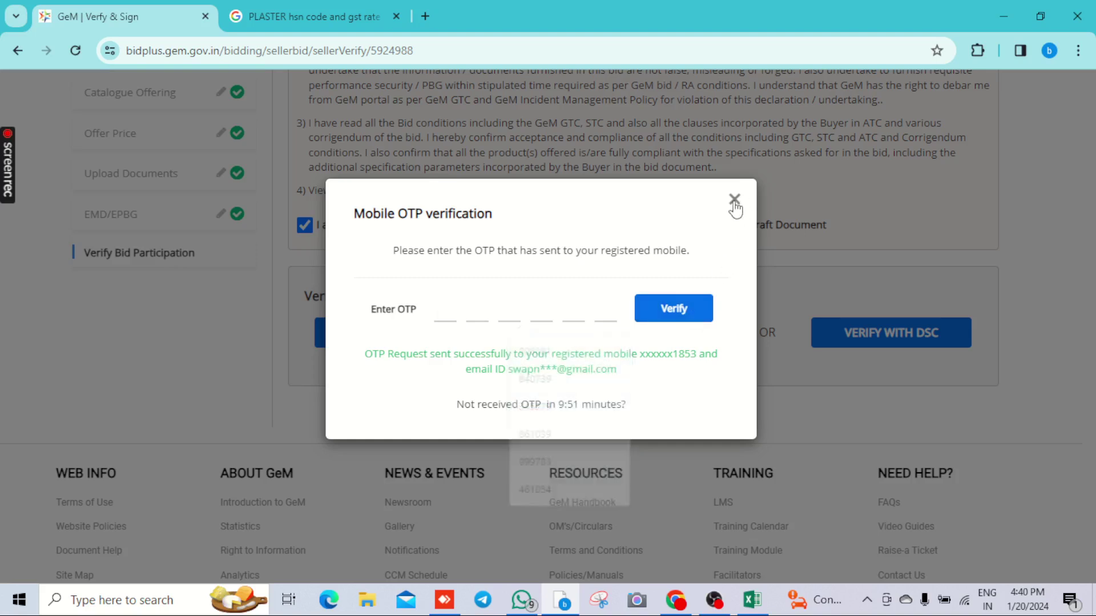
click(685, 169)
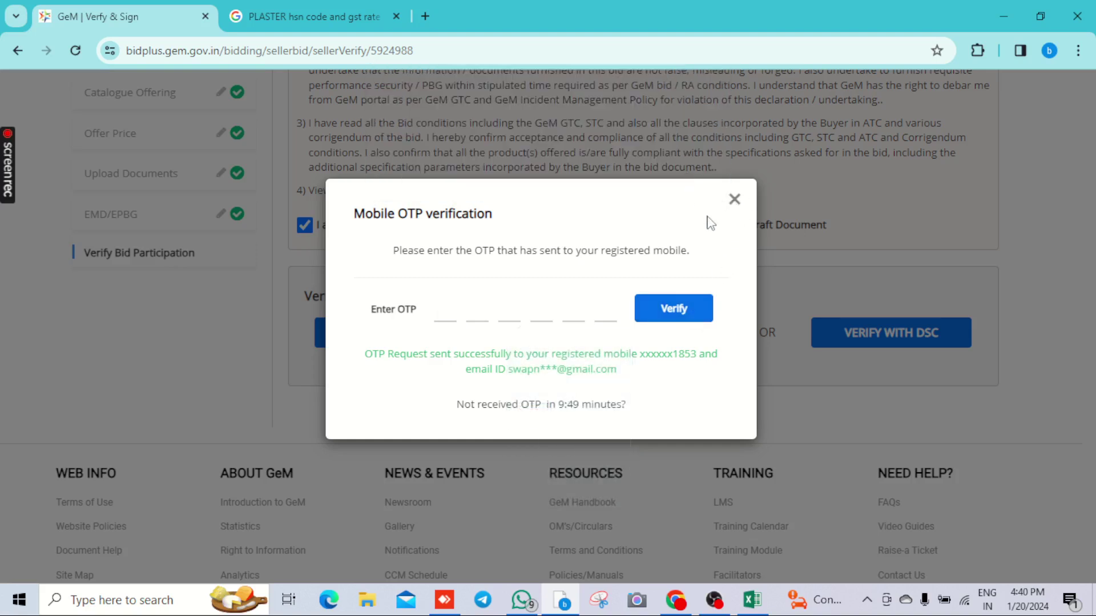
click(734, 200)
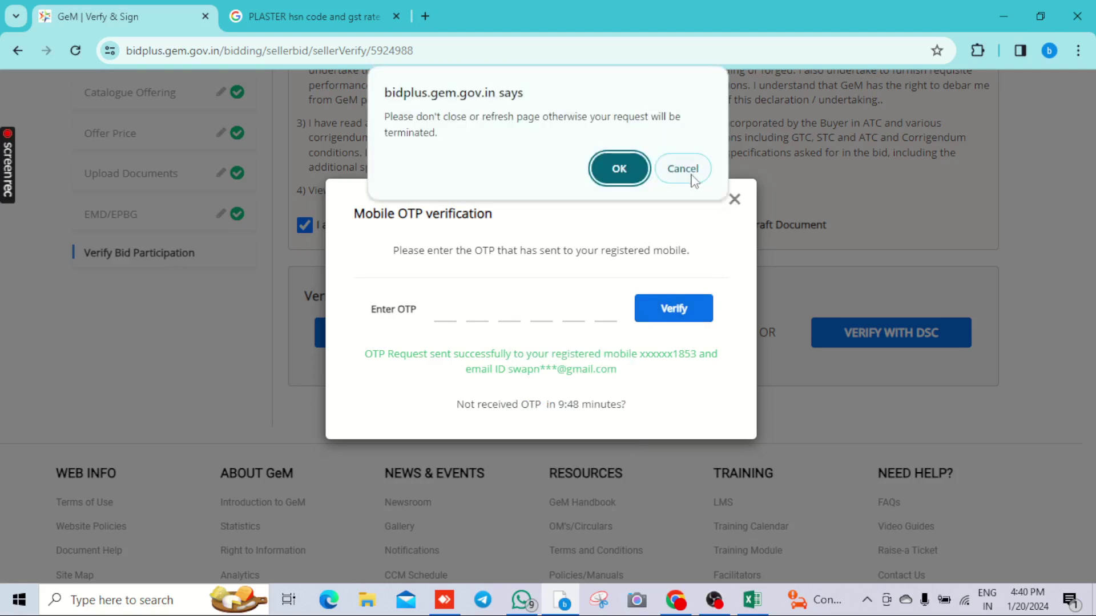
click(692, 174)
click(734, 201)
click(629, 178)
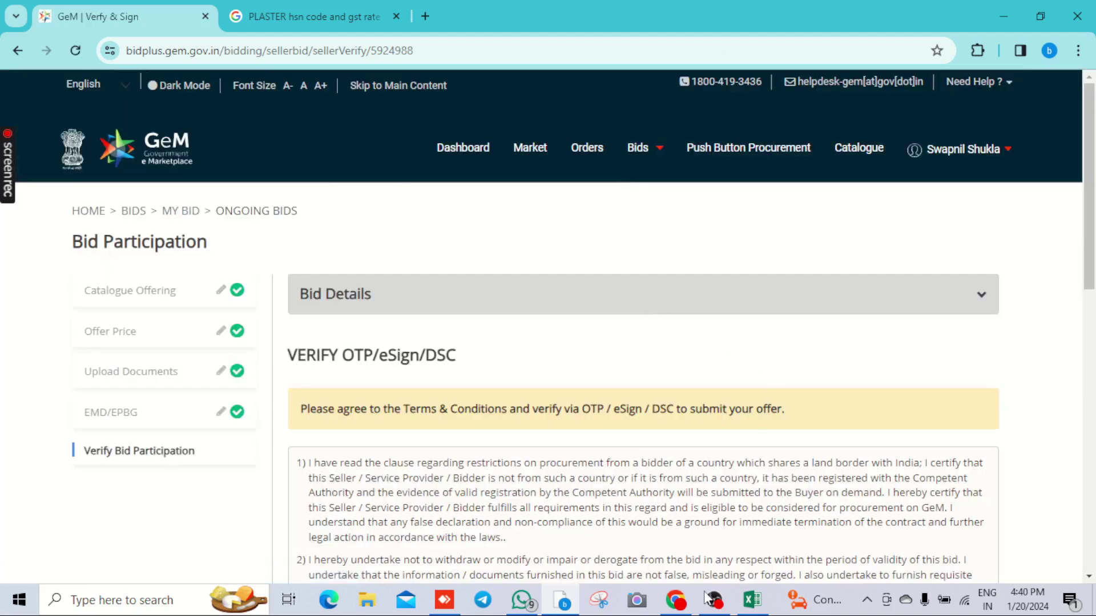
click(715, 609)
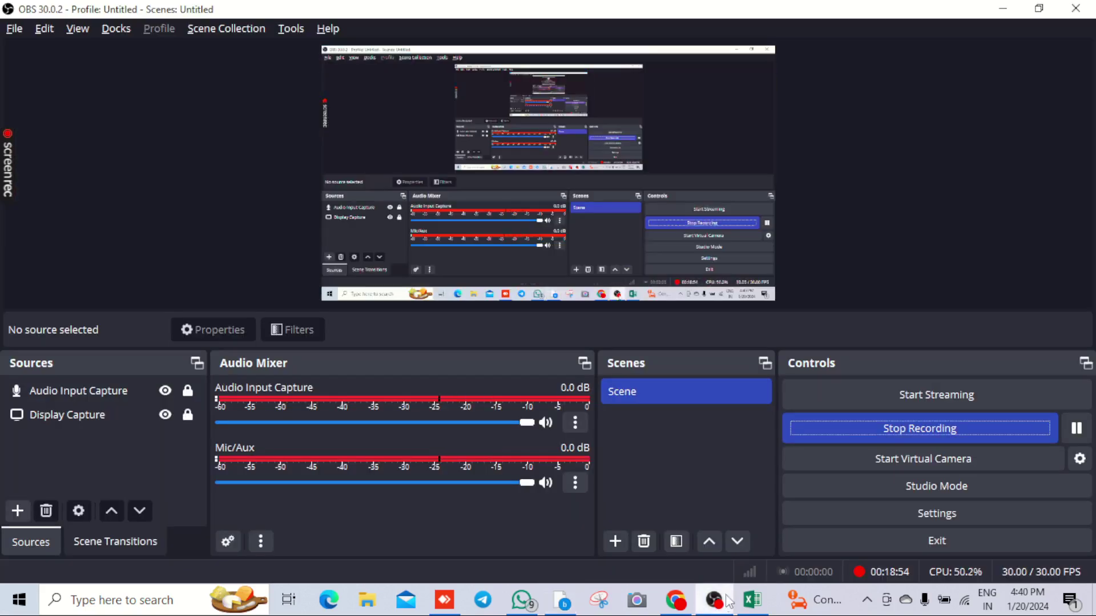